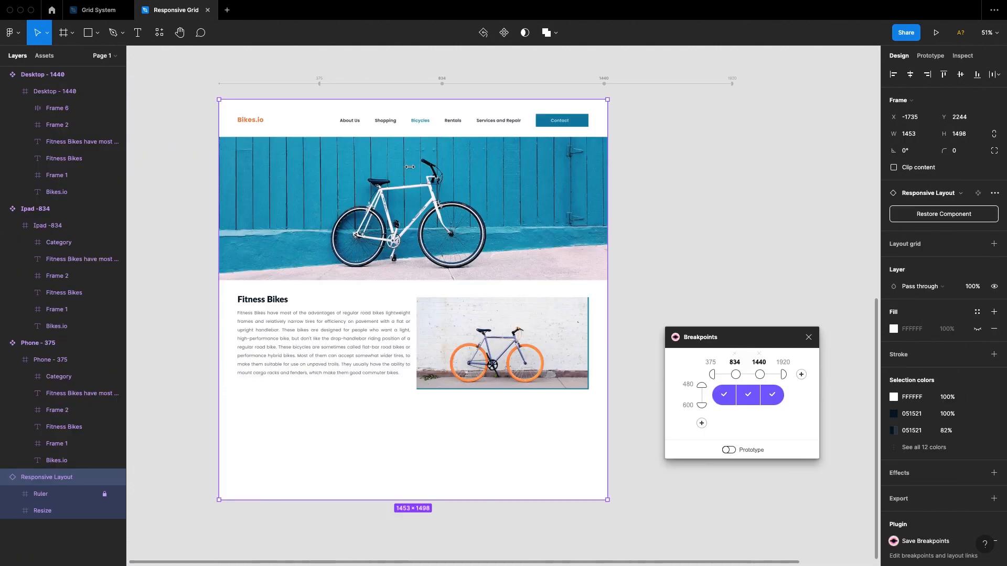
Narrow the Responsive Layout component to preview how its content adapts to the smaller breakpoints
drag(606, 161, 333, 171)
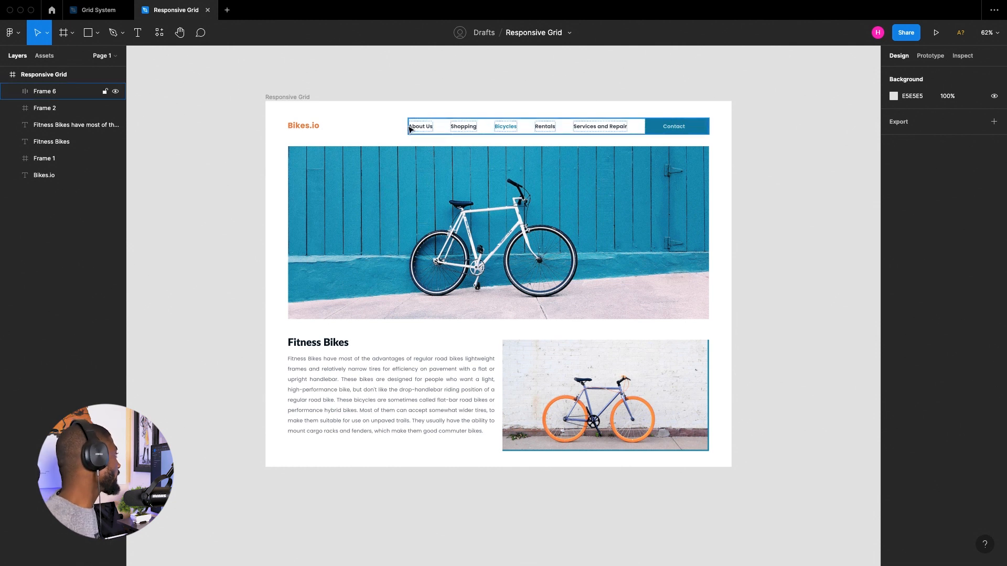
Try narrowing the Responsive Grid frame to about 574 px, widen it to about 867 px, and inspect its paragraph and lower bike image
click(303, 100)
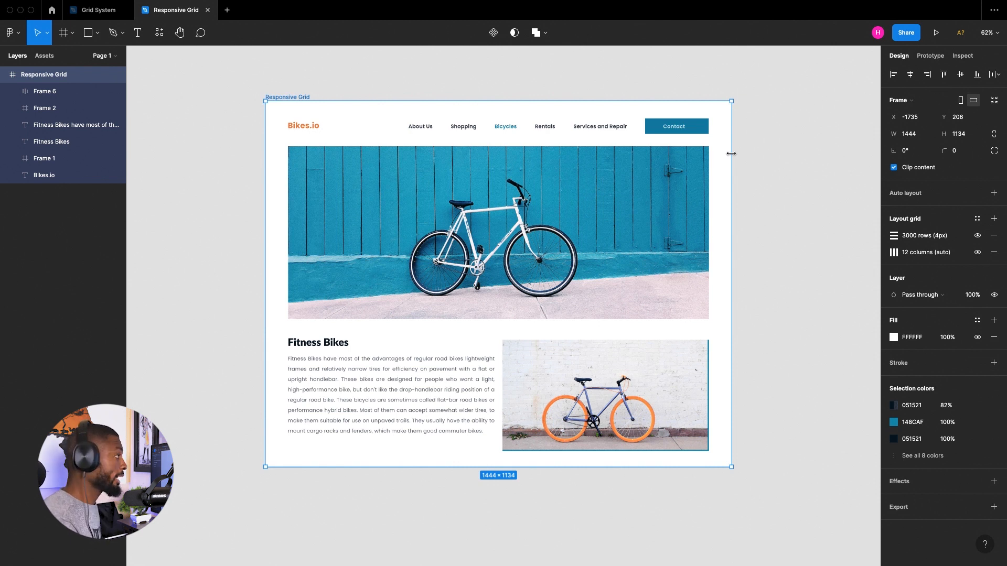
drag(731, 153, 449, 199)
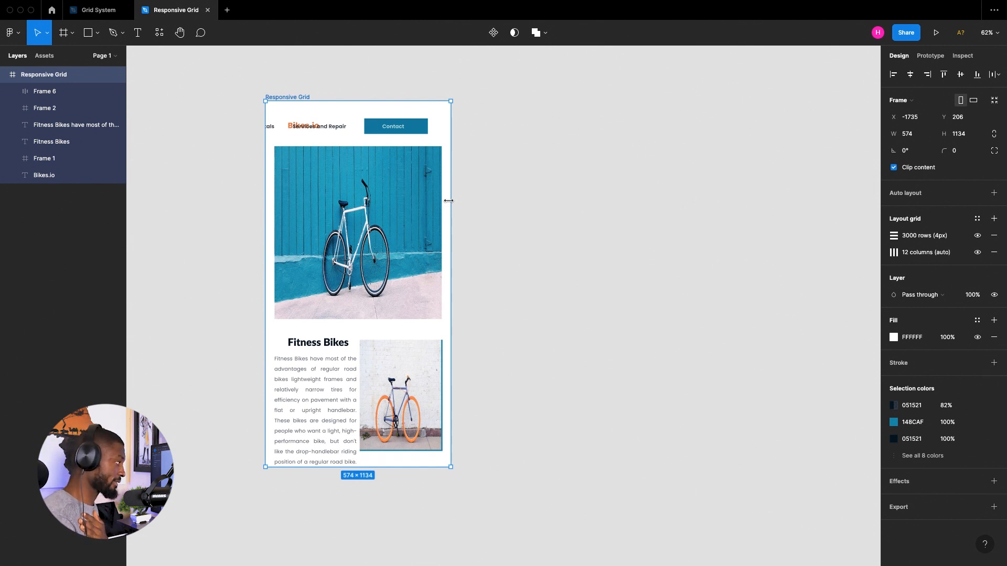
drag(448, 203, 545, 201)
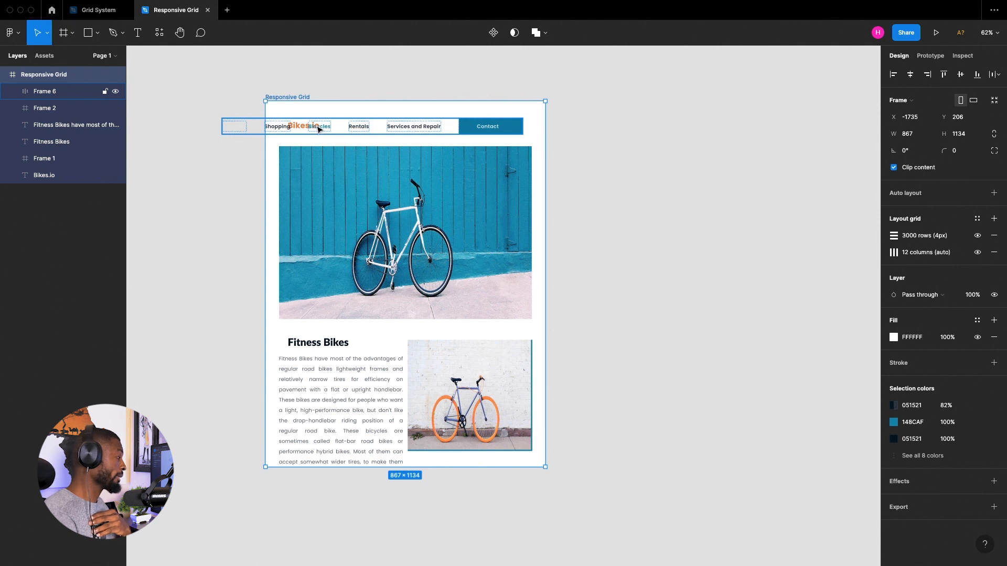
click(312, 389)
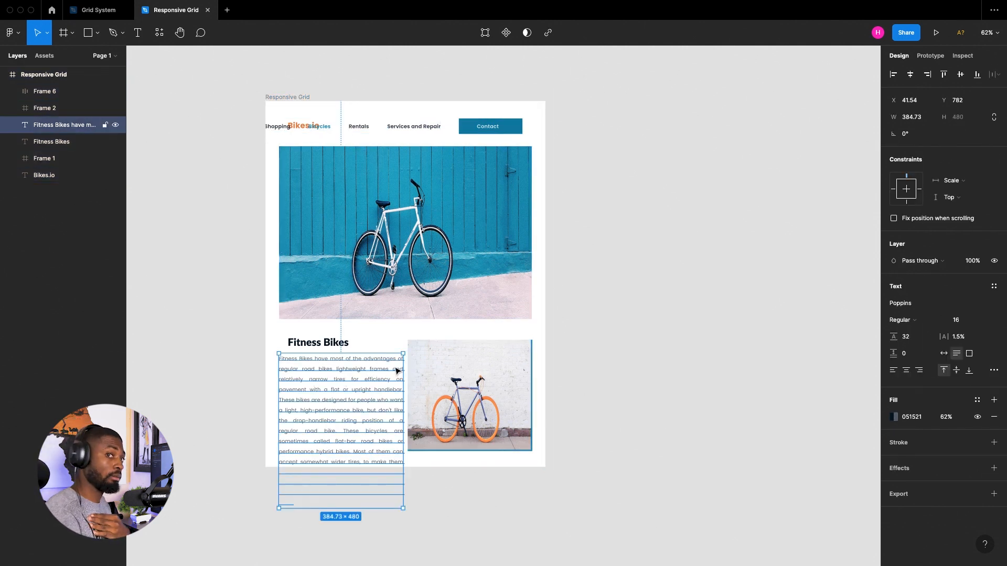
click(457, 378)
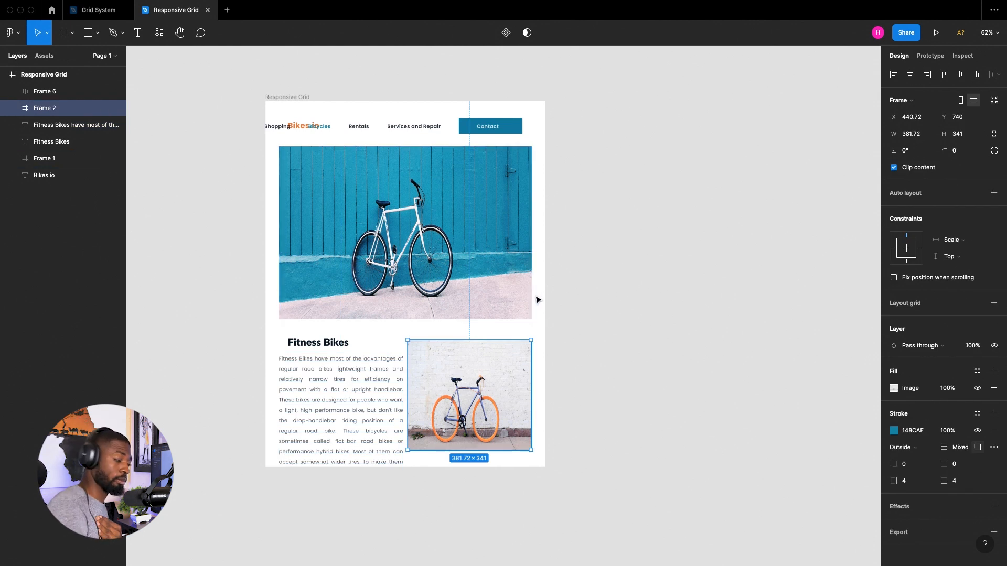
click(273, 97)
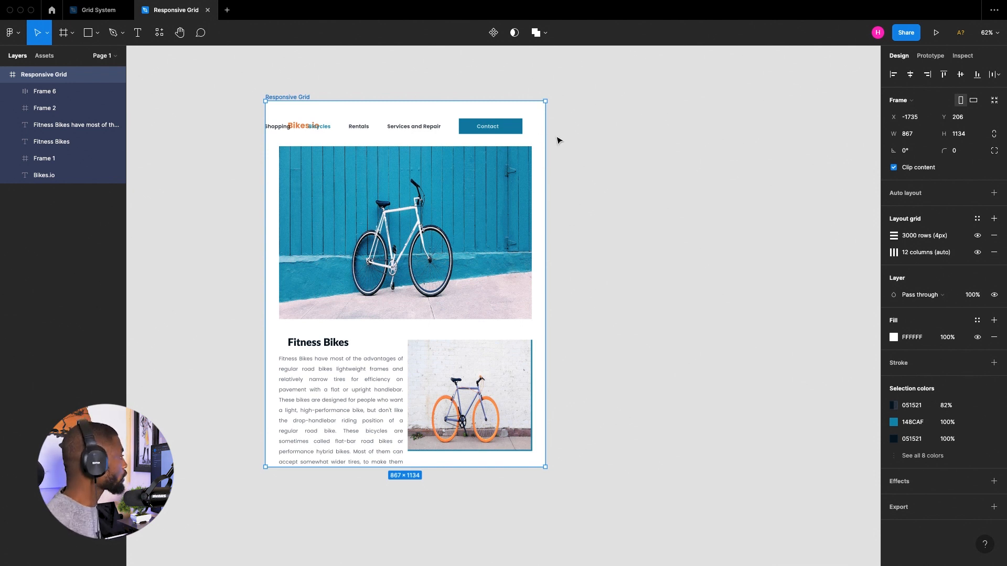
Undo the width changes on the Responsive Grid frame and deselect it
key(super+z)
key(super+z)
key(super+z)
key(super+z)
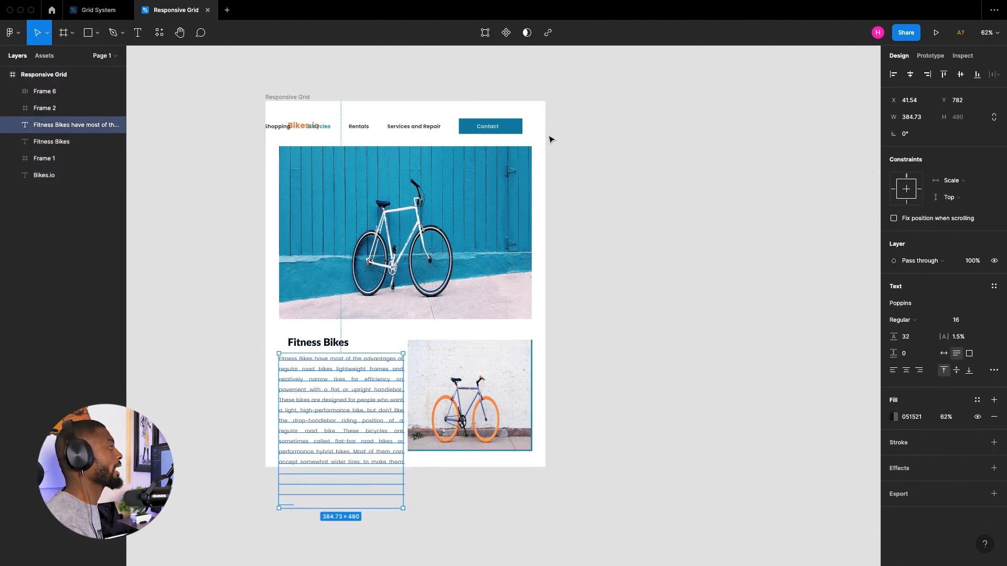
key(super+z)
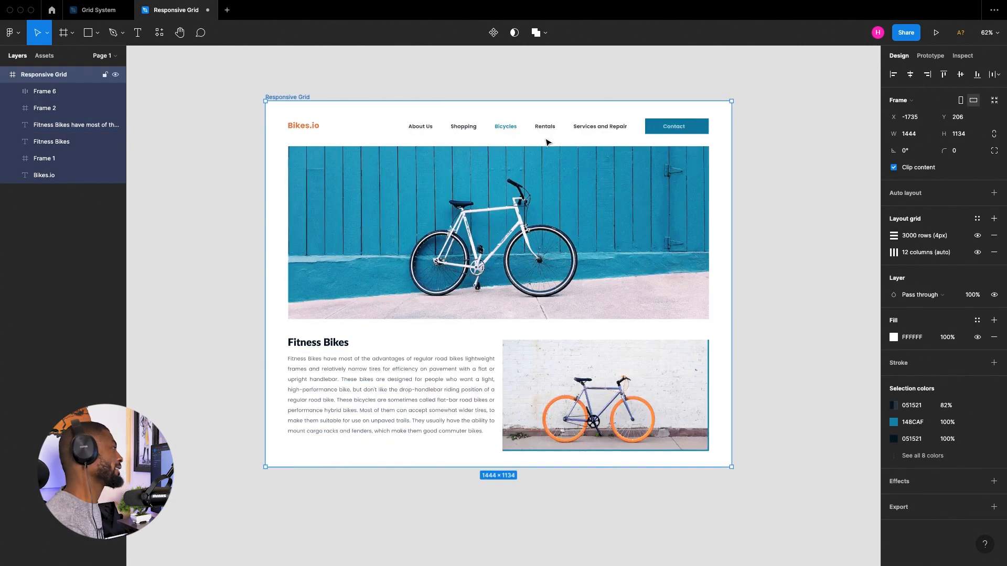
key(Escape)
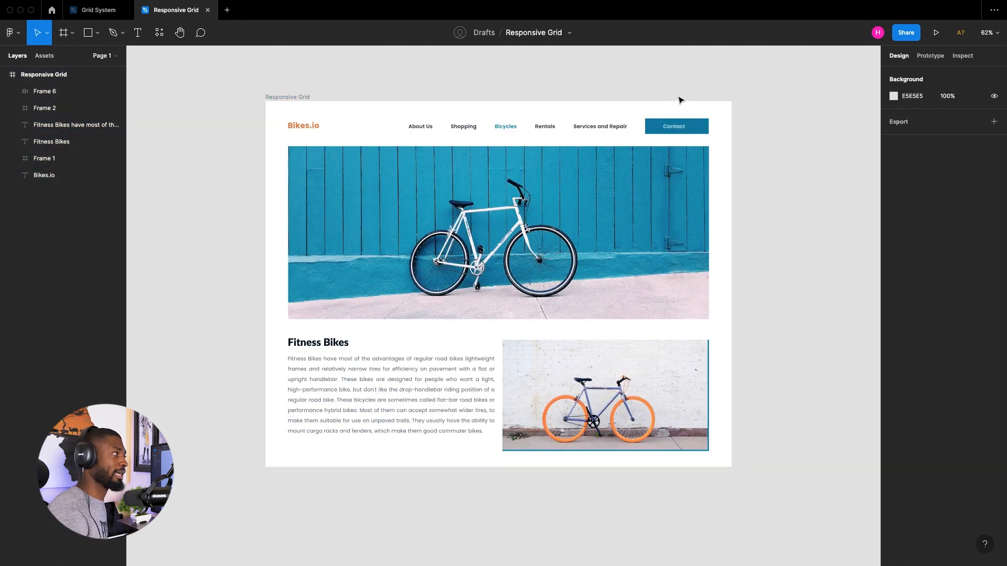
Add an iPad Pro 11" frame (834 × 1194) beside the Responsive Grid frame, with their top edges aligned
scroll(456, 148, down, 1)
scroll(491, 137, up, 1)
scroll(492, 137, up, 2)
scroll(496, 138, down, 3)
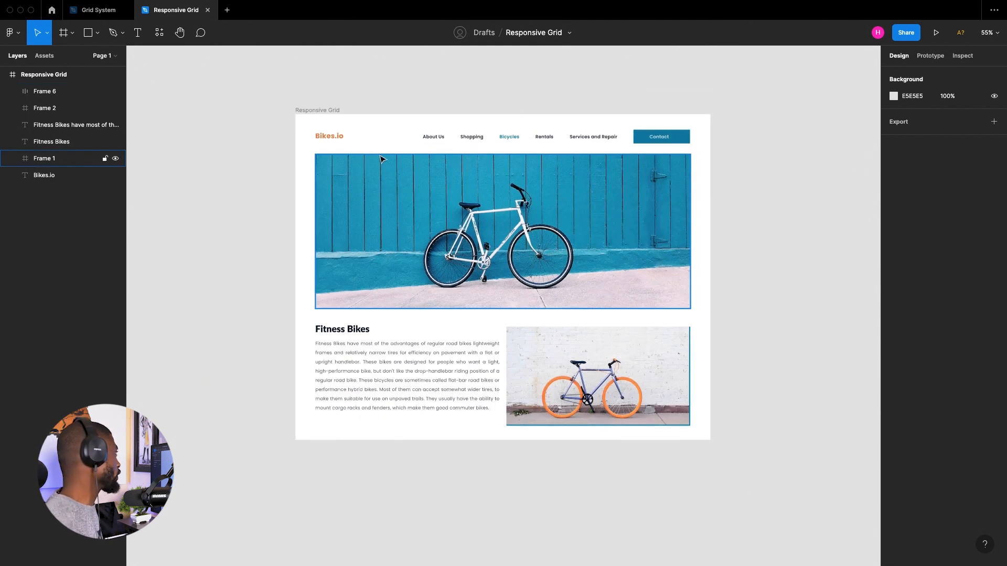
scroll(339, 99, down, 2)
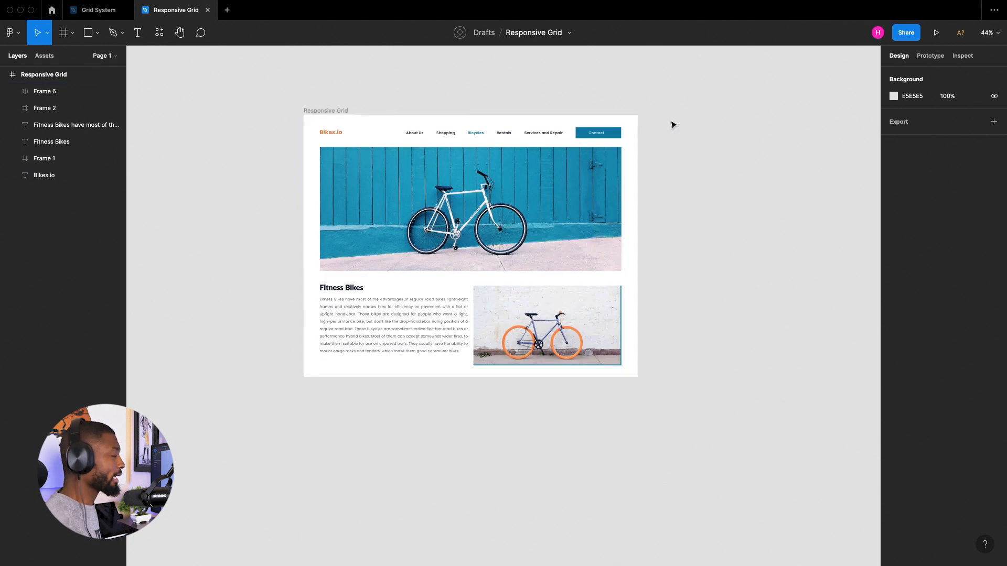
scroll(643, 126, up, 1)
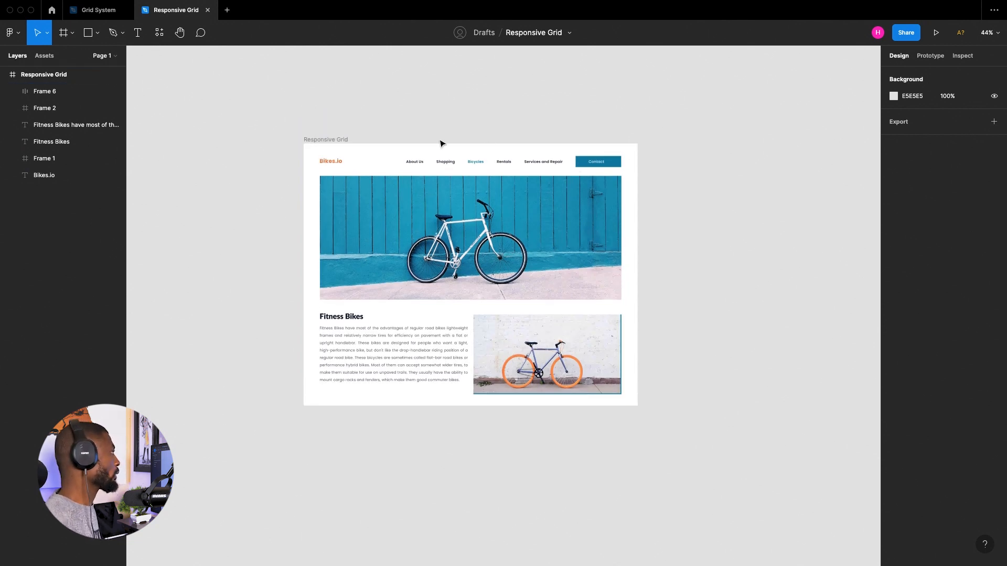
scroll(445, 144, right, 2)
click(71, 33)
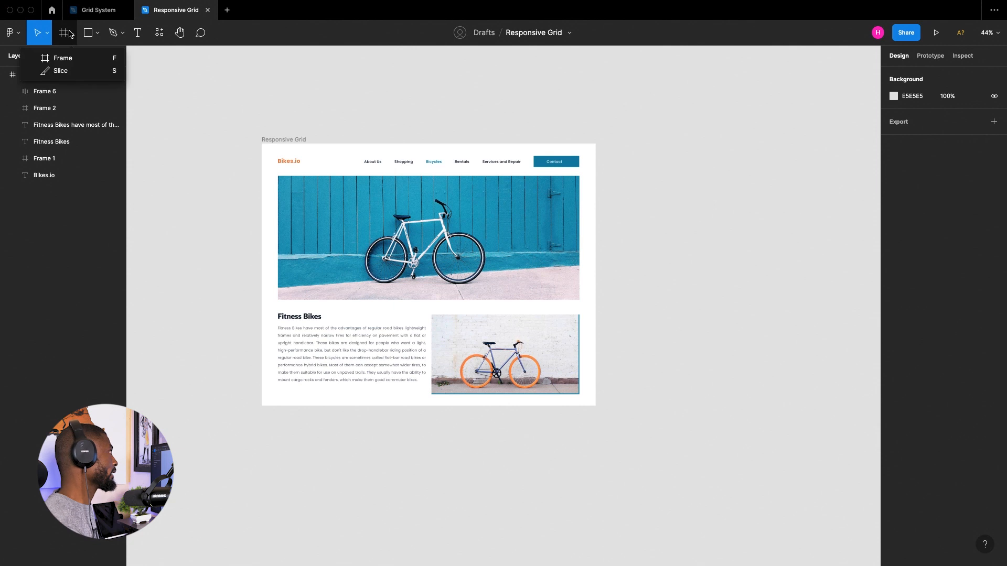
click(74, 58)
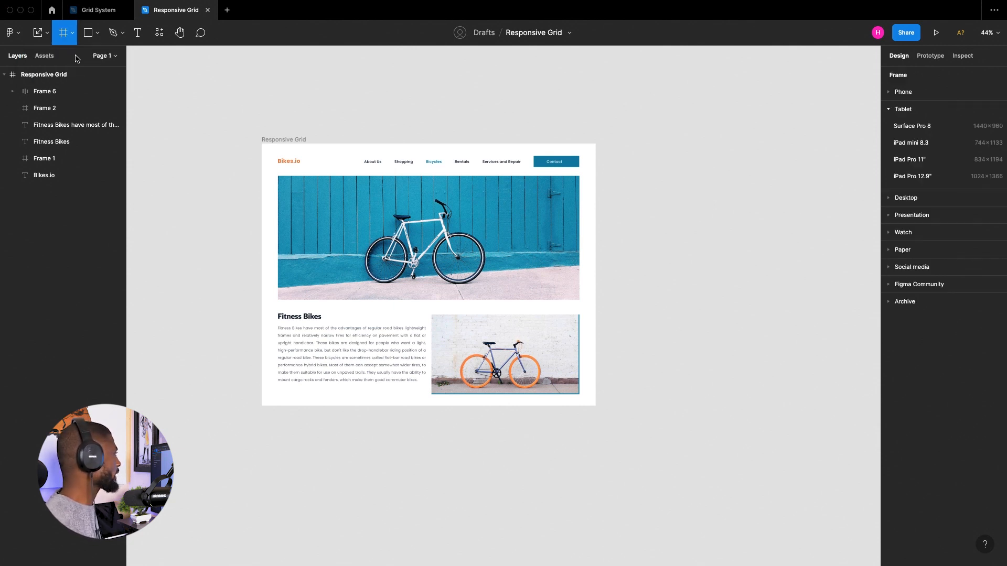
click(909, 161)
drag(683, 203, 685, 181)
scroll(551, 183, right, 5)
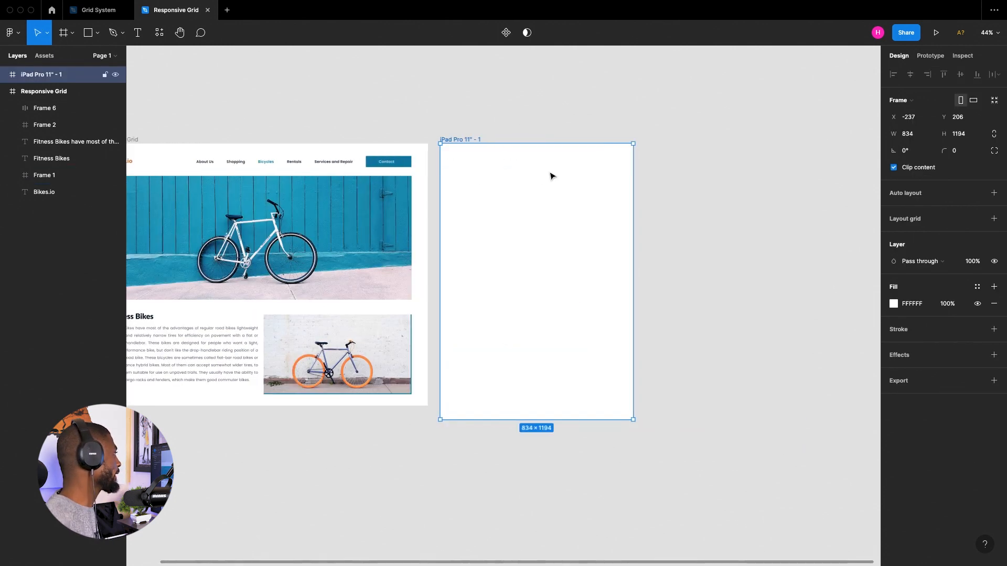
Rename the new iPad frame as "Ipad -834" and deselect it
double_click(49, 74)
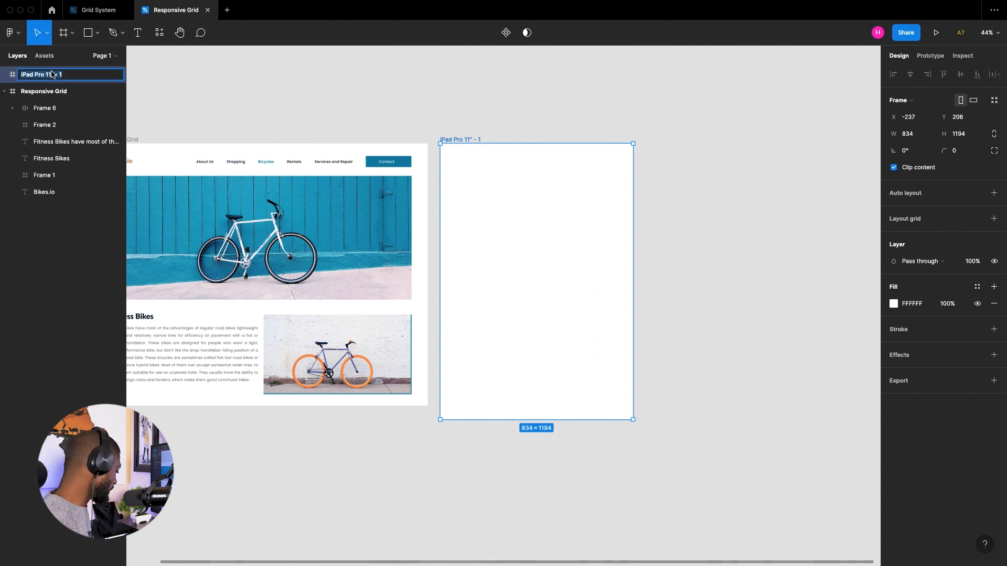
text(Ipad)
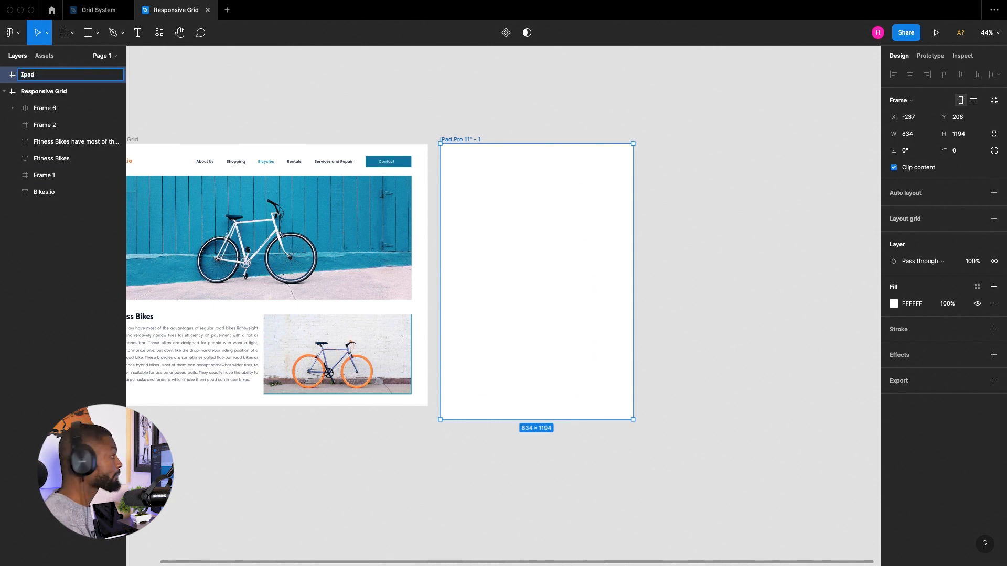
text( -834)
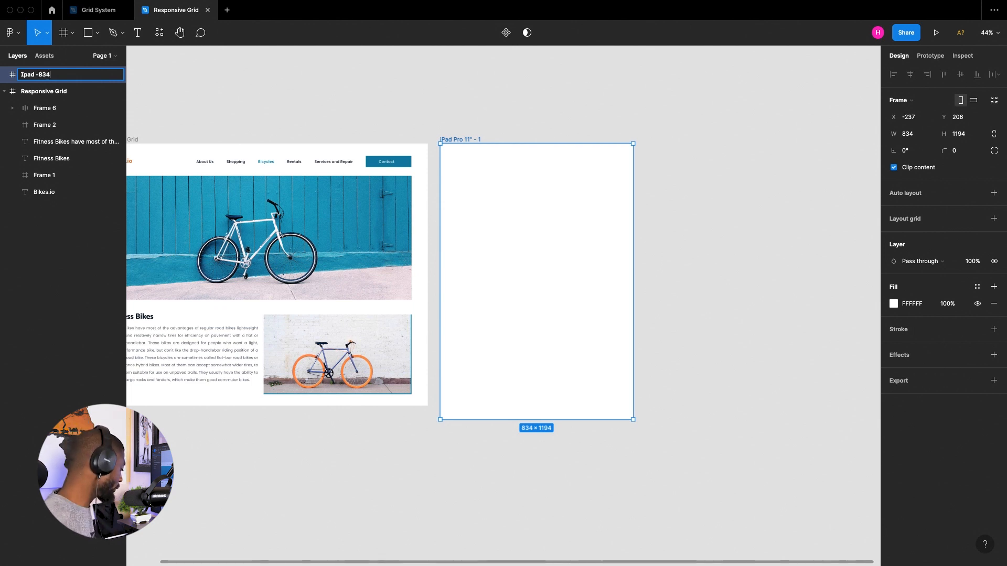
key(Return)
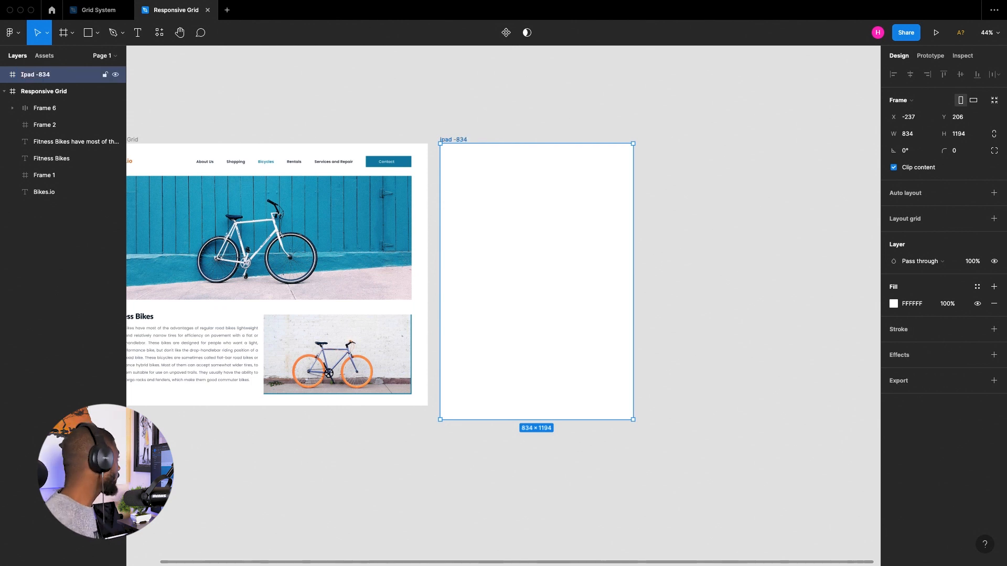
click(574, 129)
Rename the Responsive Grid frame as "Desktop - 1440"
scroll(673, 145, down, 1)
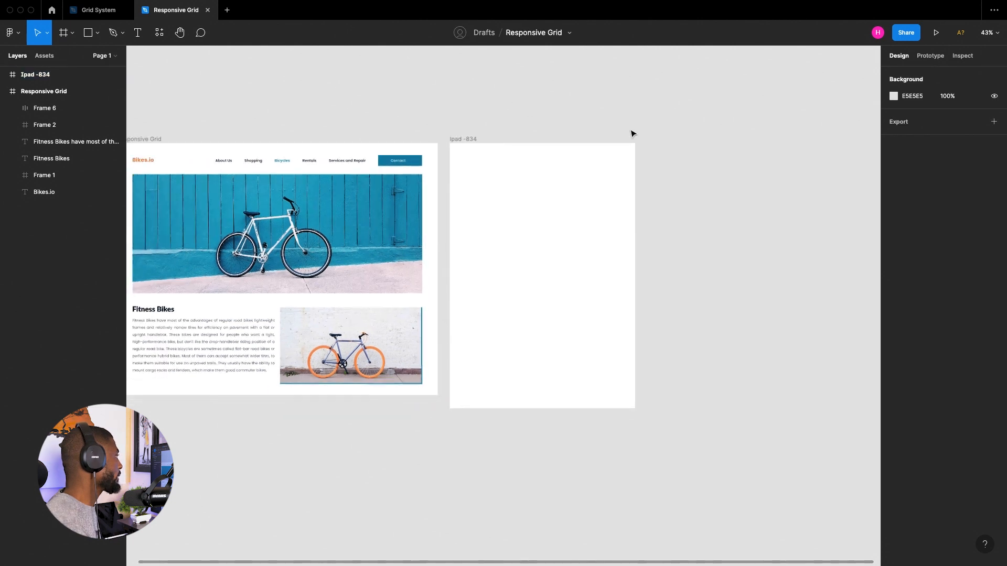
scroll(446, 122, left, 2)
click(200, 140)
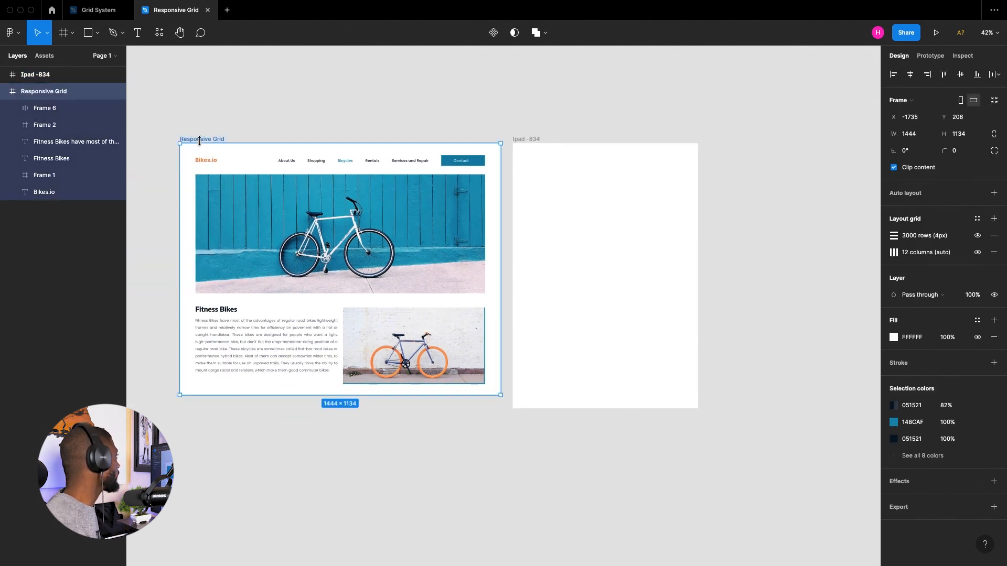
double_click(67, 92)
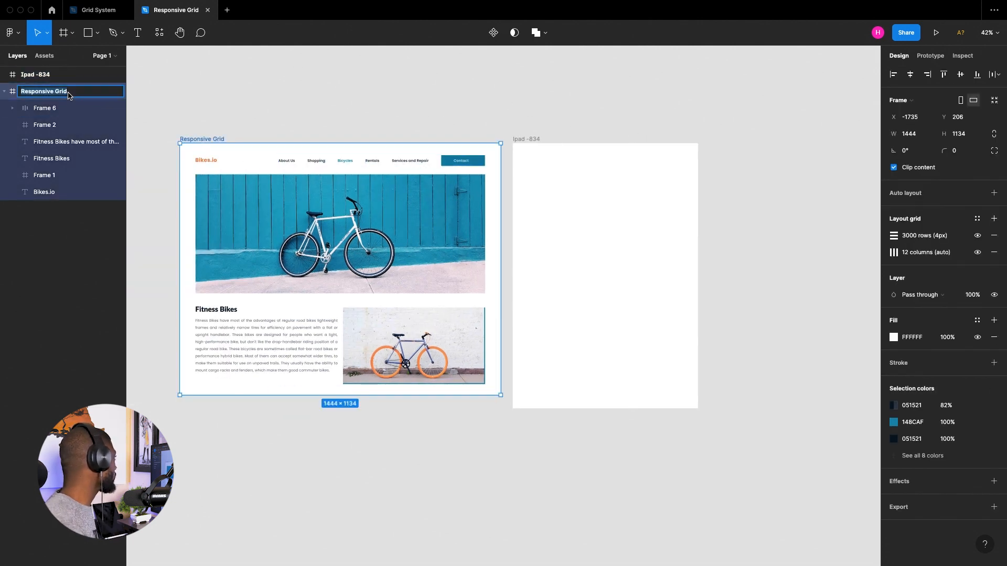
text(Desk)
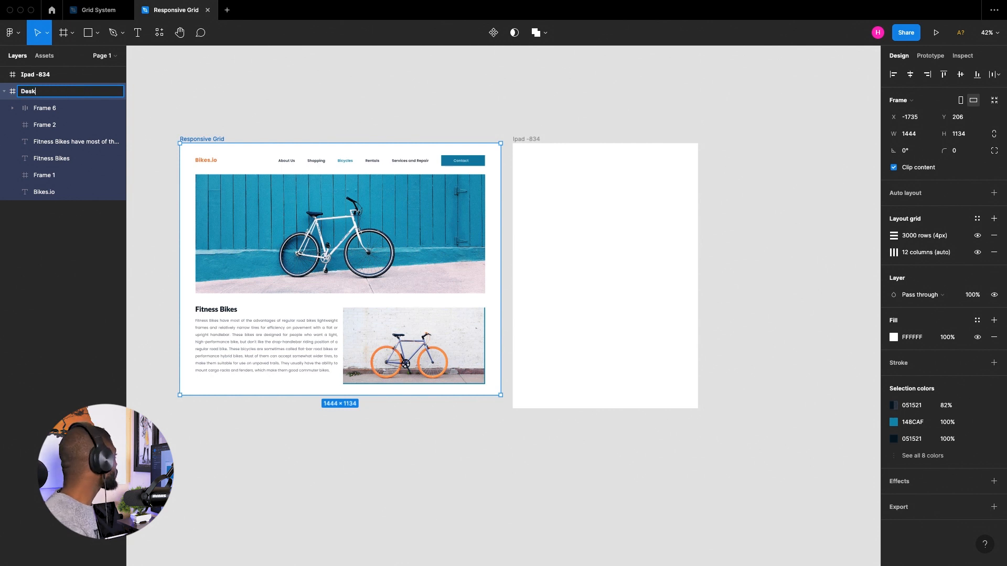
text(top - 1440)
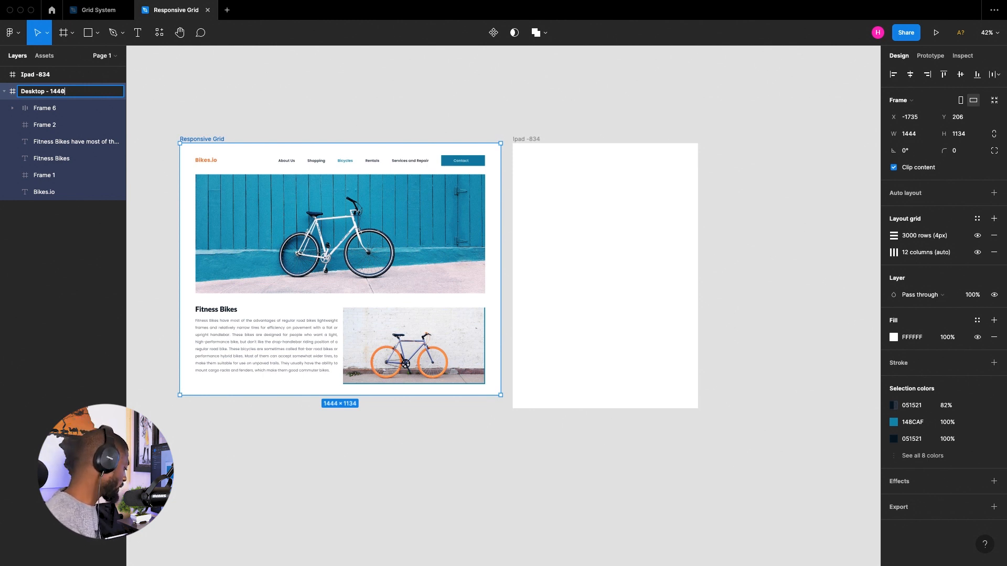
key(Return)
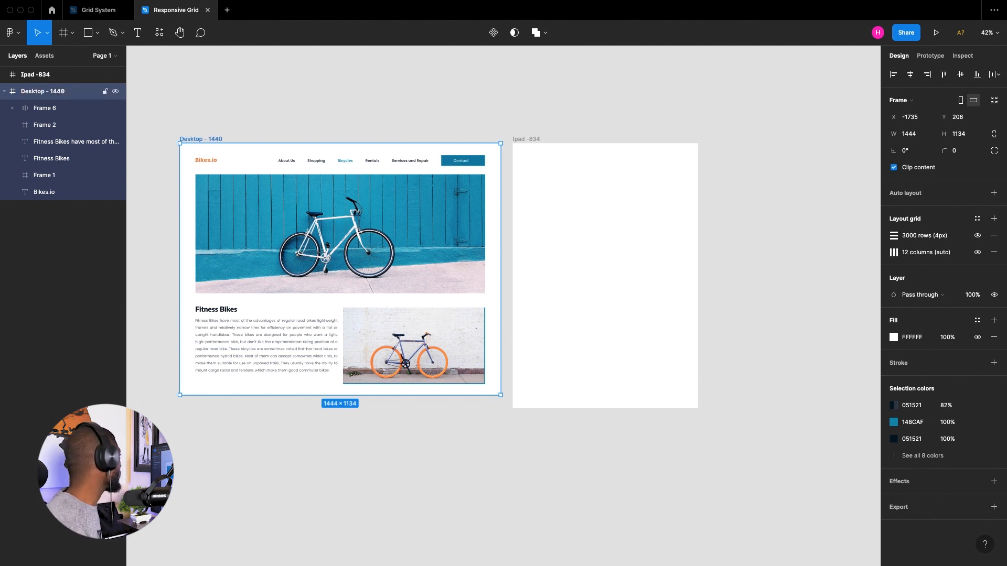
Set the desktop frame's width to 1440 and deselect it
click(917, 136)
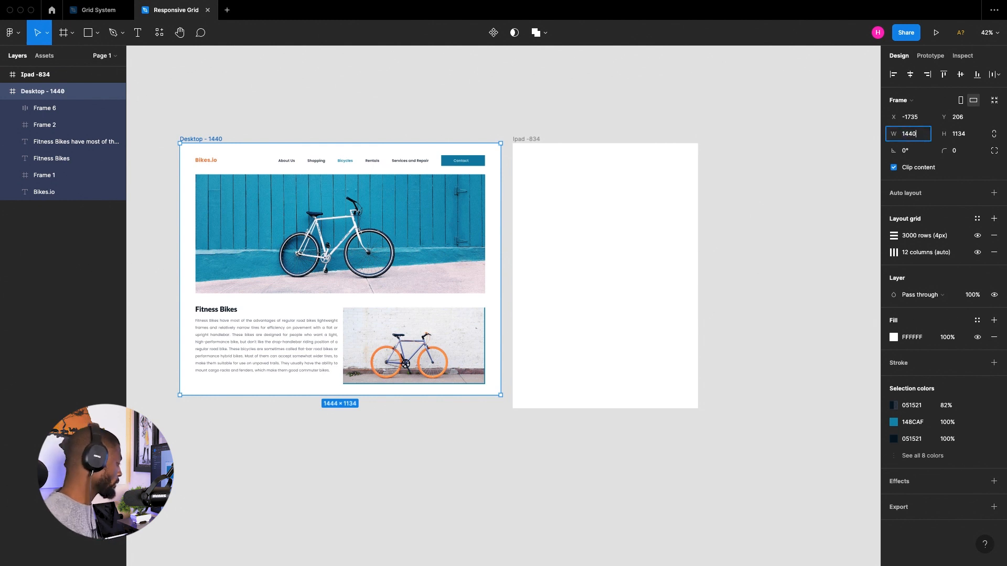
text(0)
key(Return)
click(139, 78)
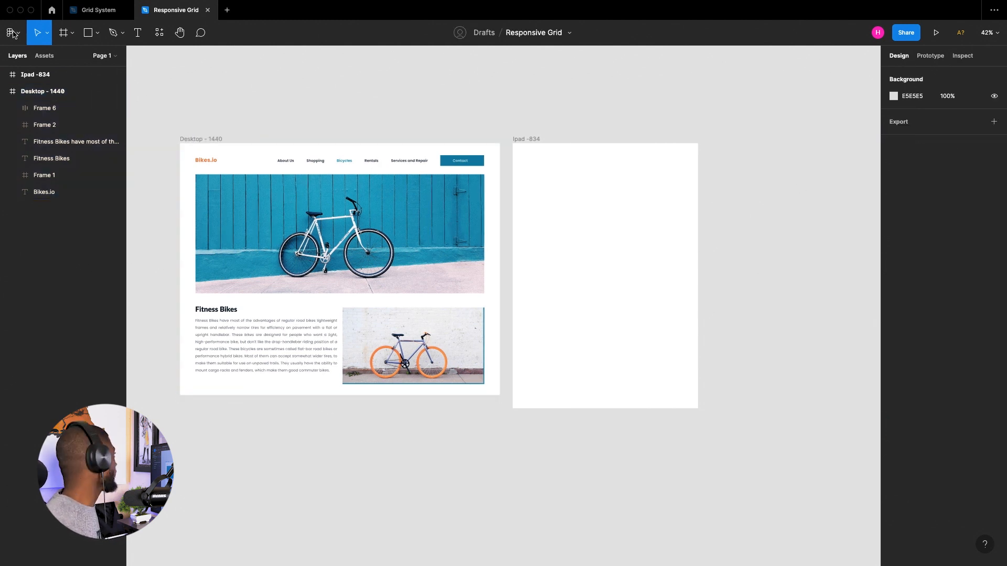
Add an iPhone 11 Pro / X frame (375 × 812) beside the iPad frame, with their top edges aligned
key(f)
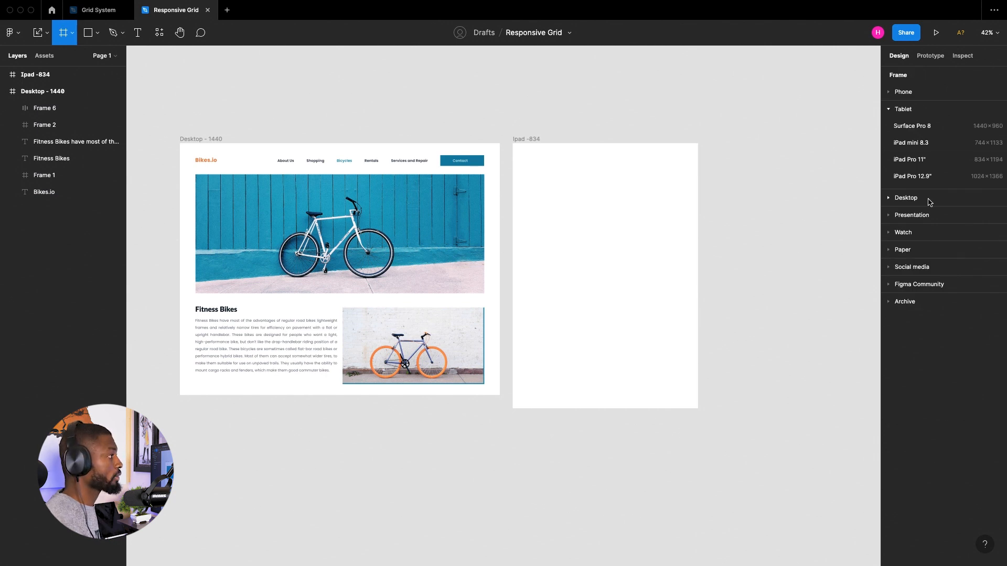
click(895, 94)
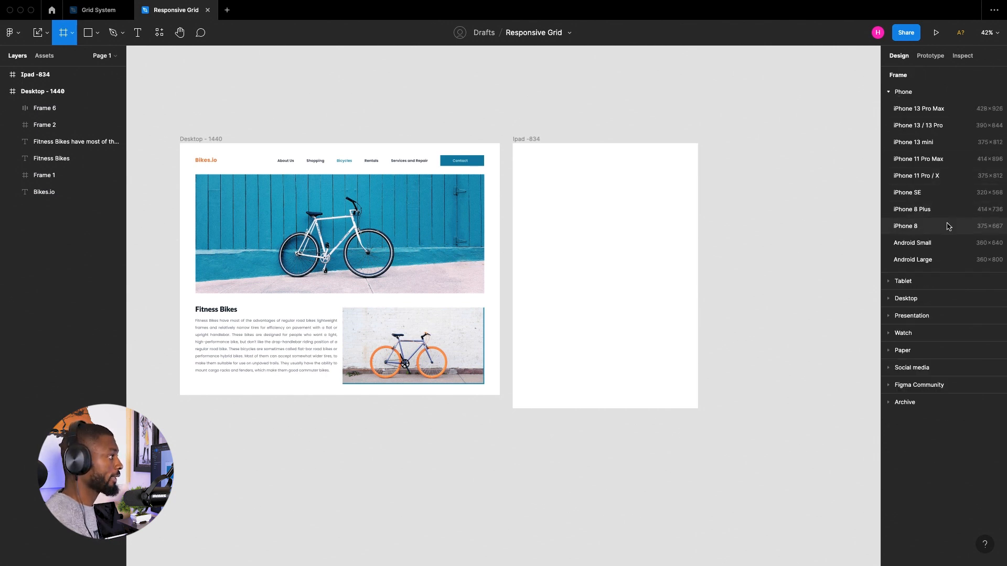
click(929, 179)
drag(735, 236, 753, 171)
Rename the new iPhone frame as "Phone - 375" and deselect it
double_click(60, 76)
click(76, 77)
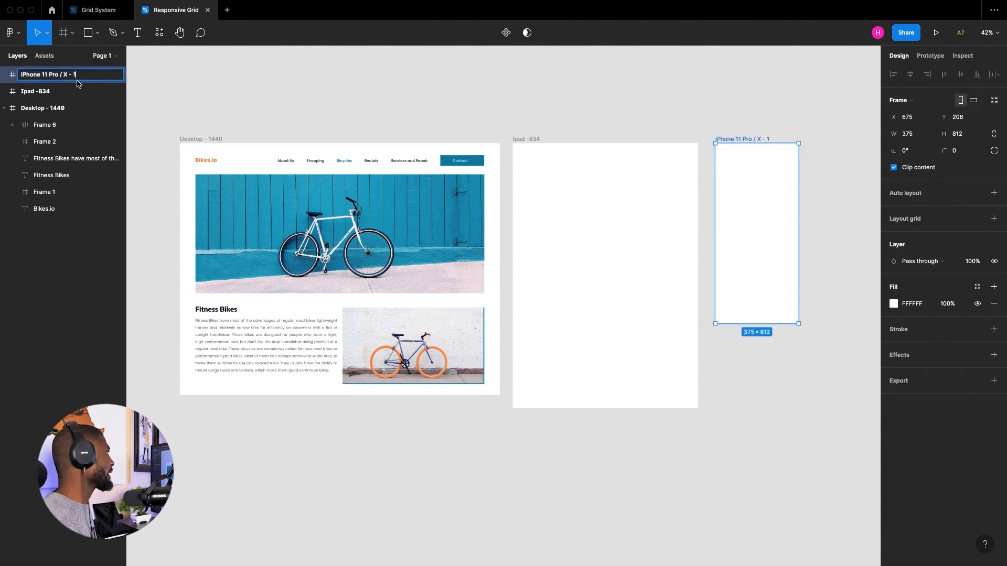
drag(81, 81, 2, 72)
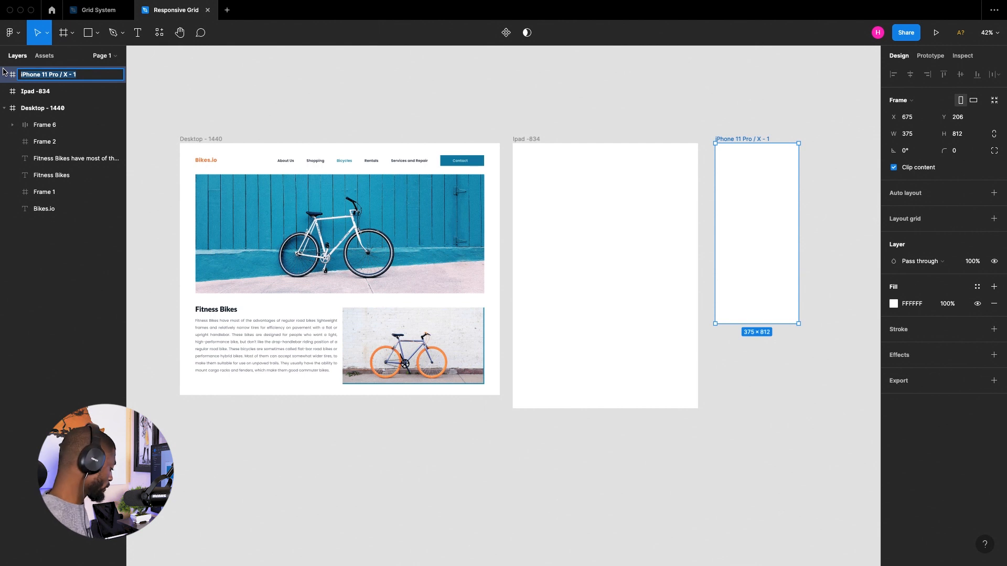
text(Ip)
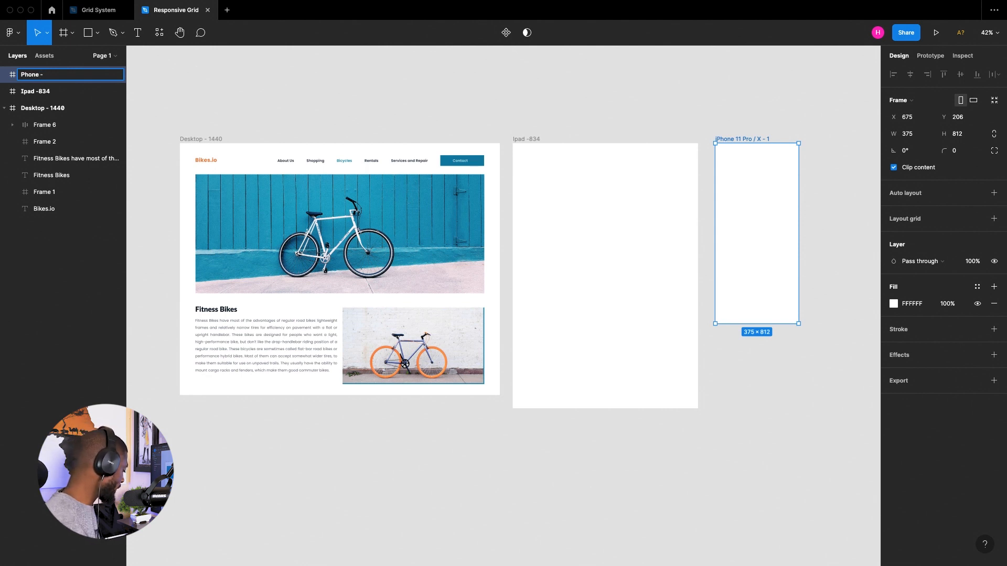
key(Return)
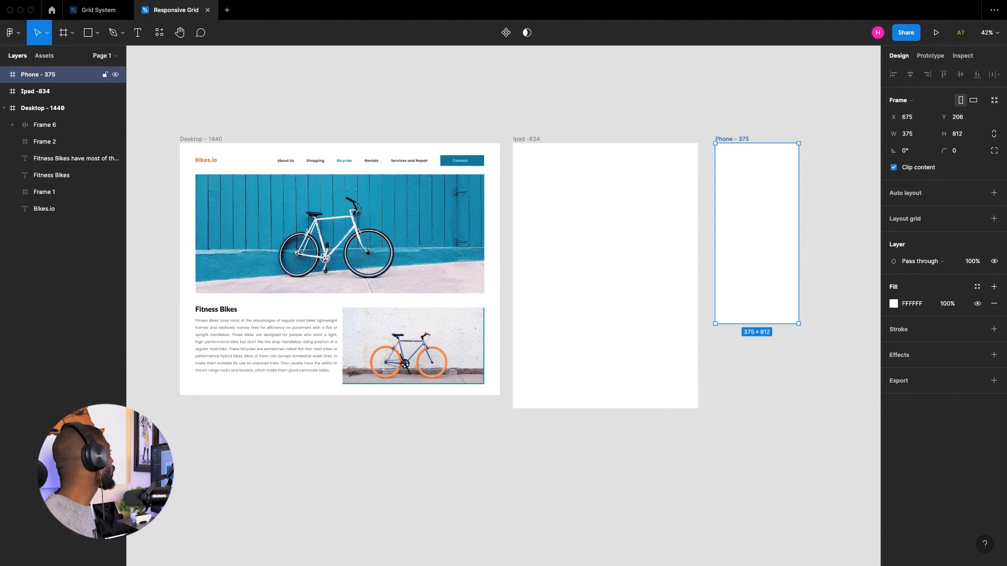
click(670, 116)
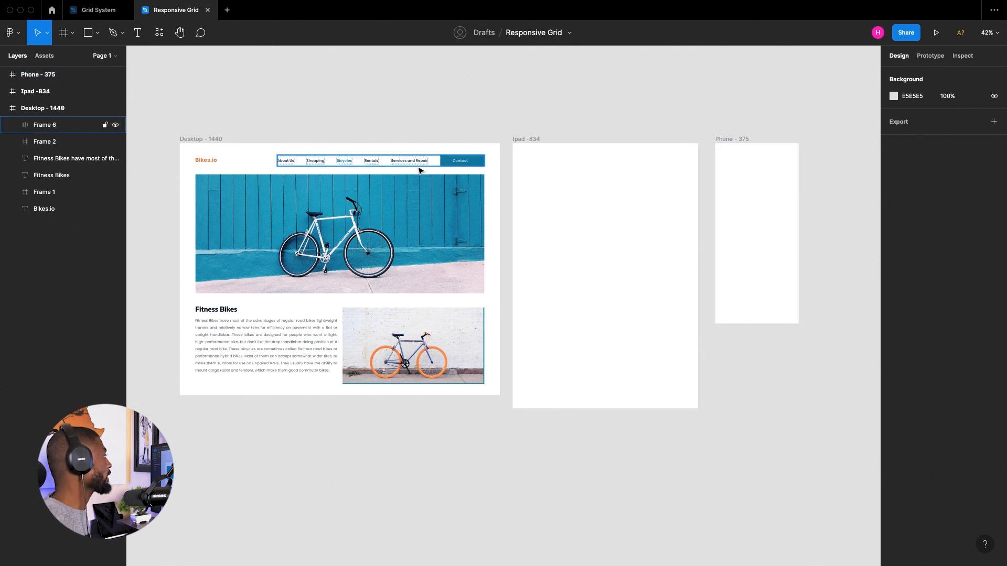
Make the layout grids visible on the desktop frame
click(200, 139)
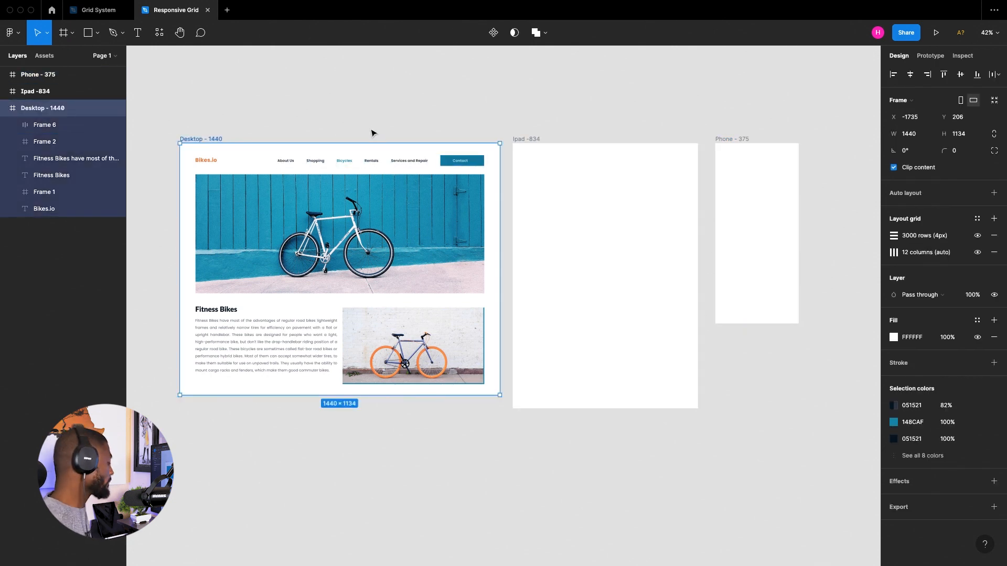
key(ctrl+g)
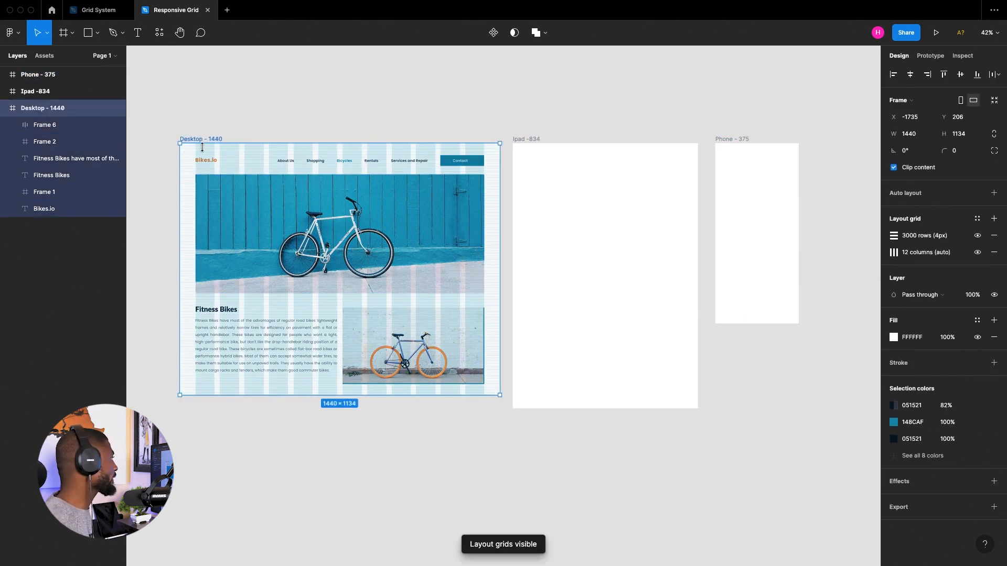
click(630, 178)
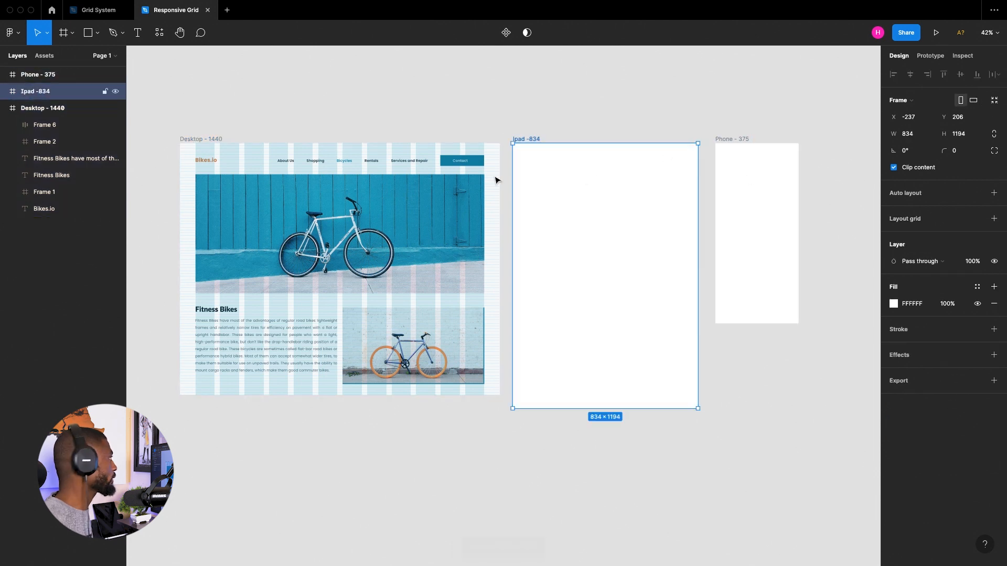
Copy the desktop frame's row and column layout grids onto the iPad and phone frames and deselect everything
click(198, 138)
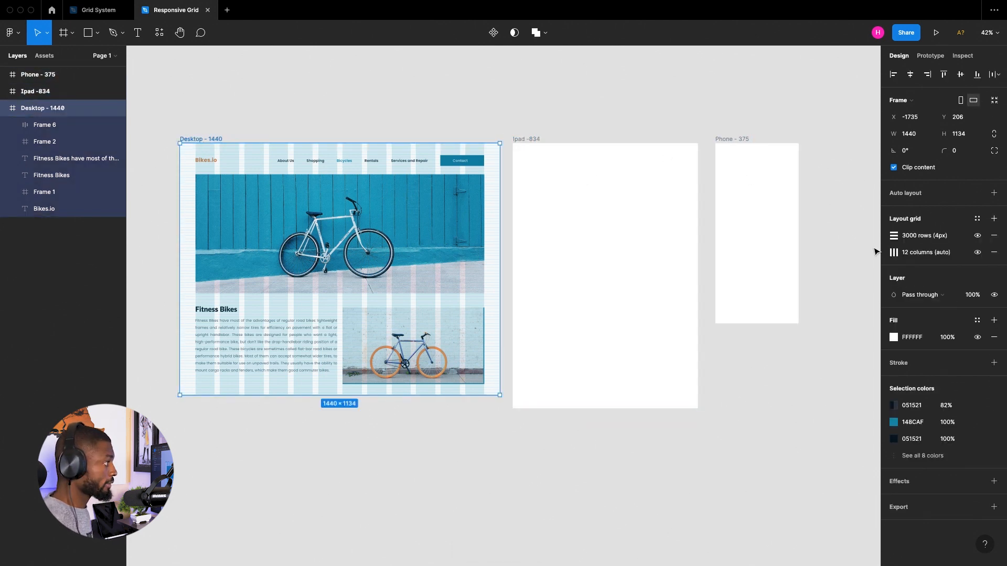
click(883, 236)
shift+click(885, 253)
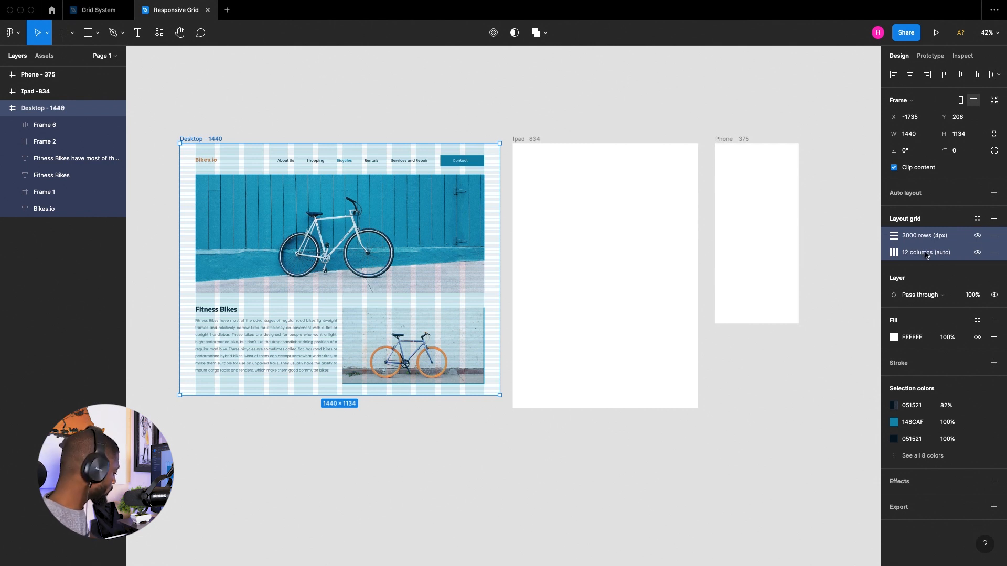
click(534, 149)
shift+click(737, 155)
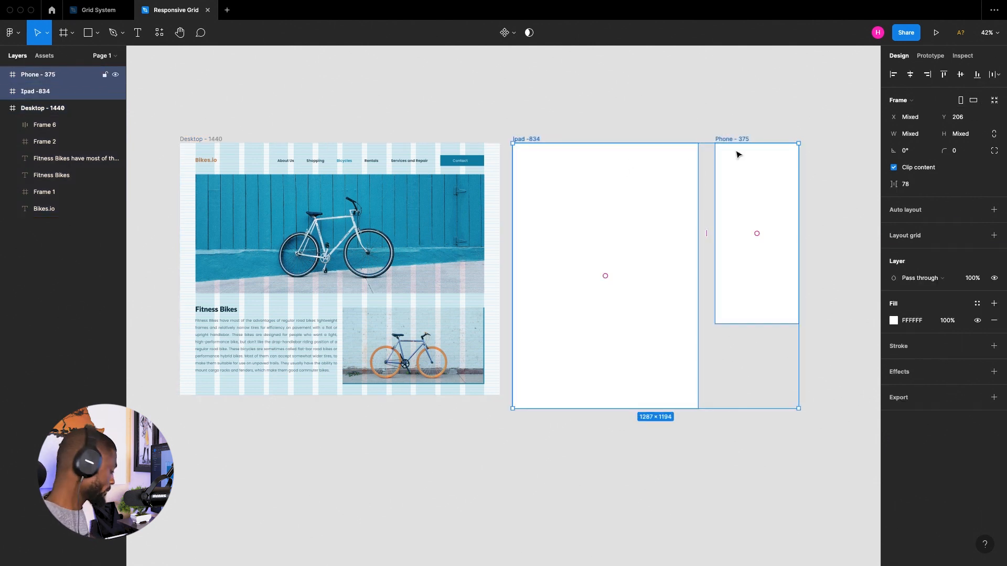
key(ctrl+v)
click(768, 98)
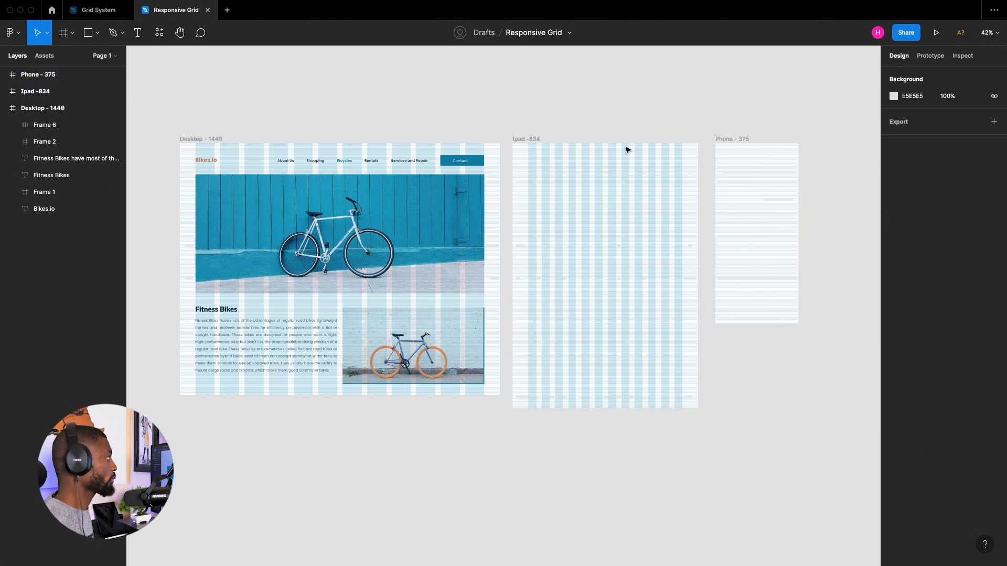
Set the iPad frame's column grid to 8 columns with a margin of 56
scroll(671, 153, up, 5)
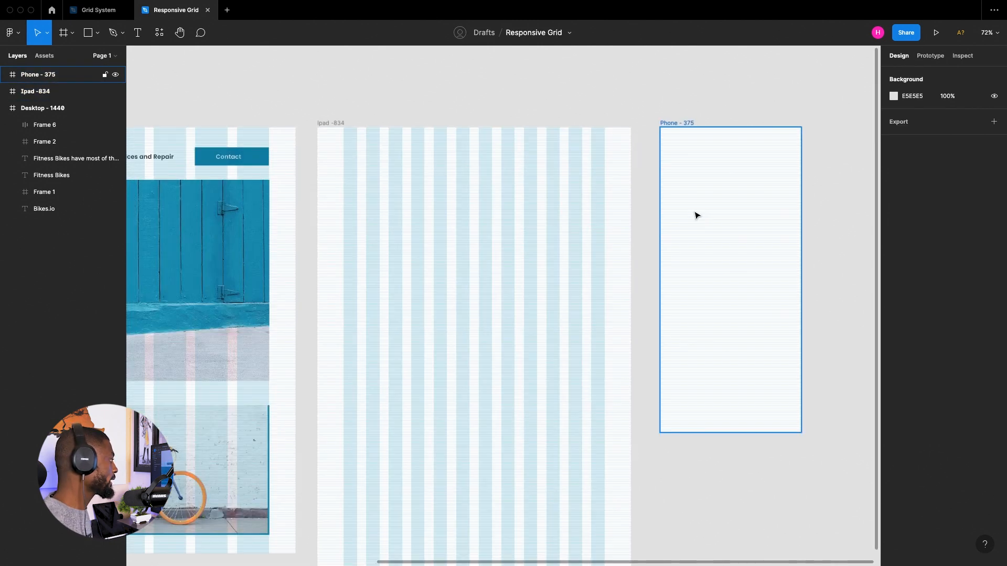
scroll(717, 216, down, 2)
click(400, 131)
click(894, 235)
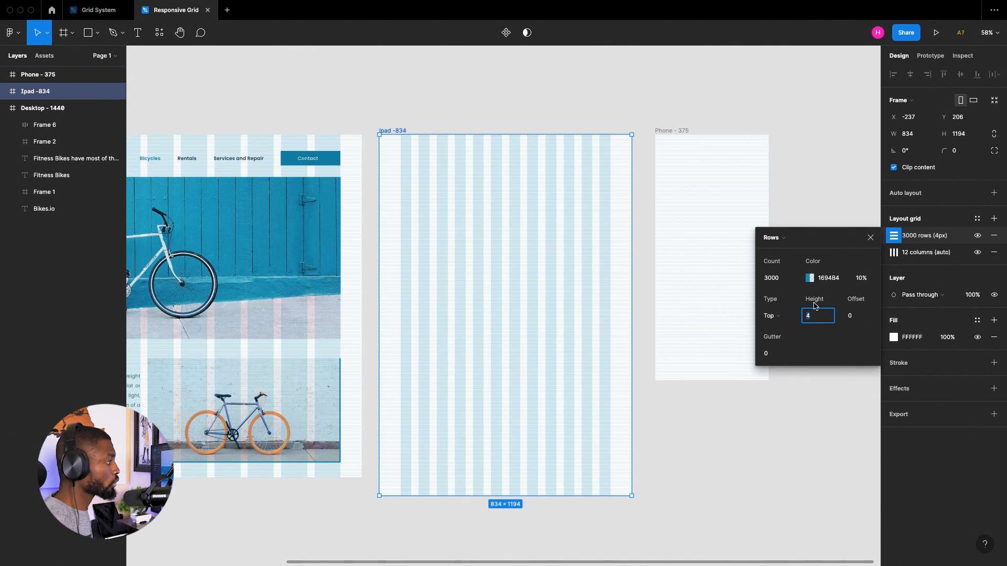
click(871, 239)
click(894, 253)
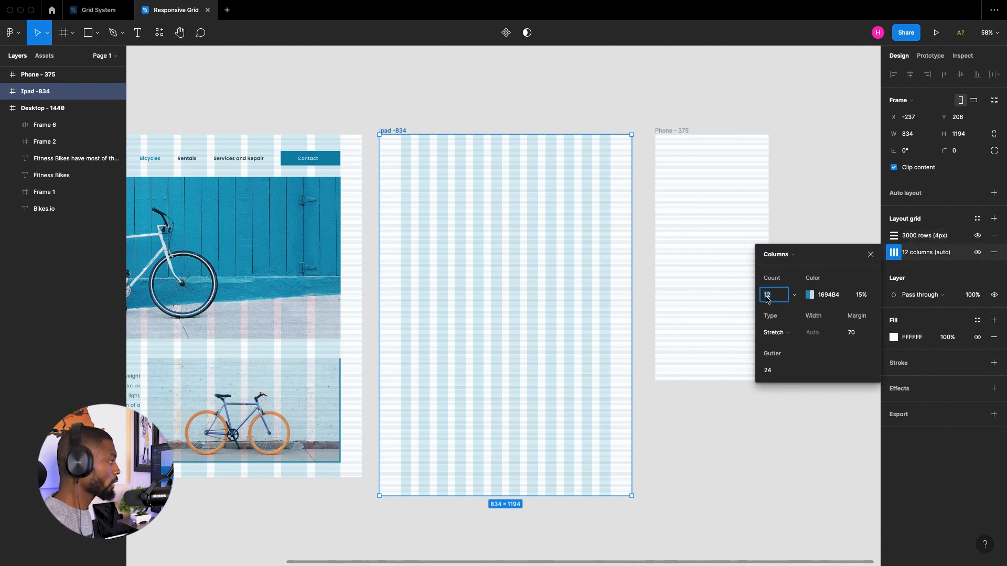
text(8)
key(Return)
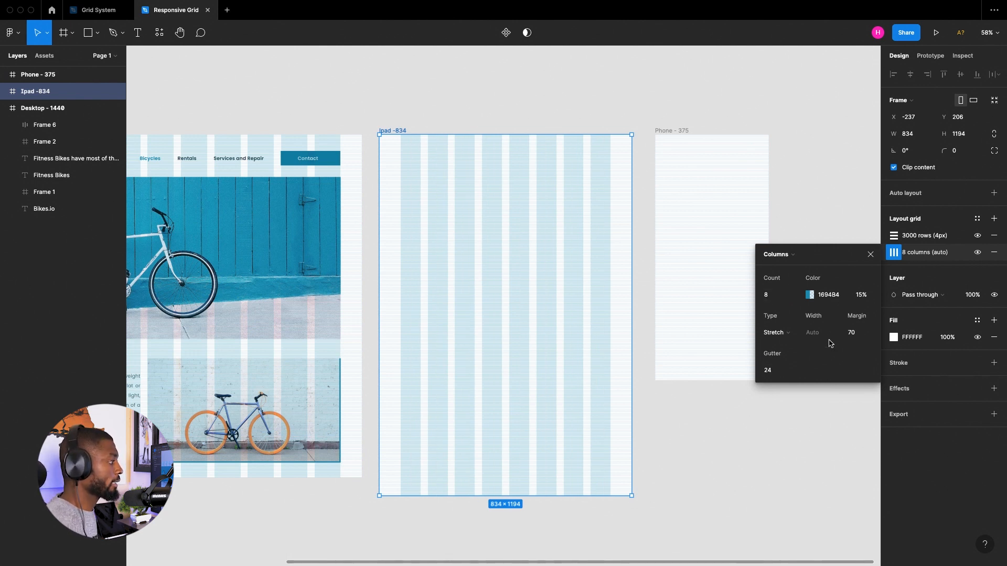
click(862, 334)
text(56)
key(Return)
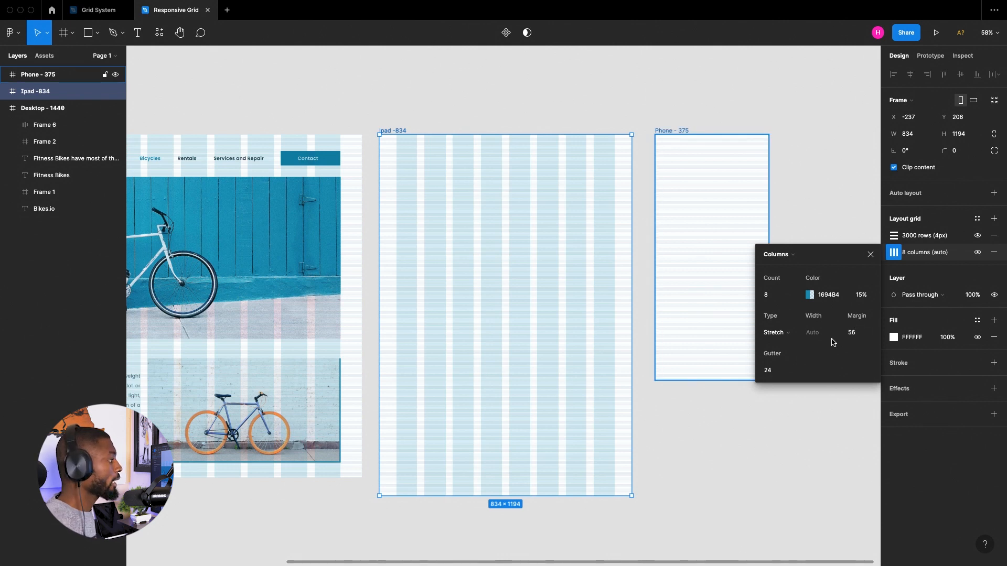
click(871, 256)
Set the phone frame's column grid to 4 columns with a margin of 32
click(680, 147)
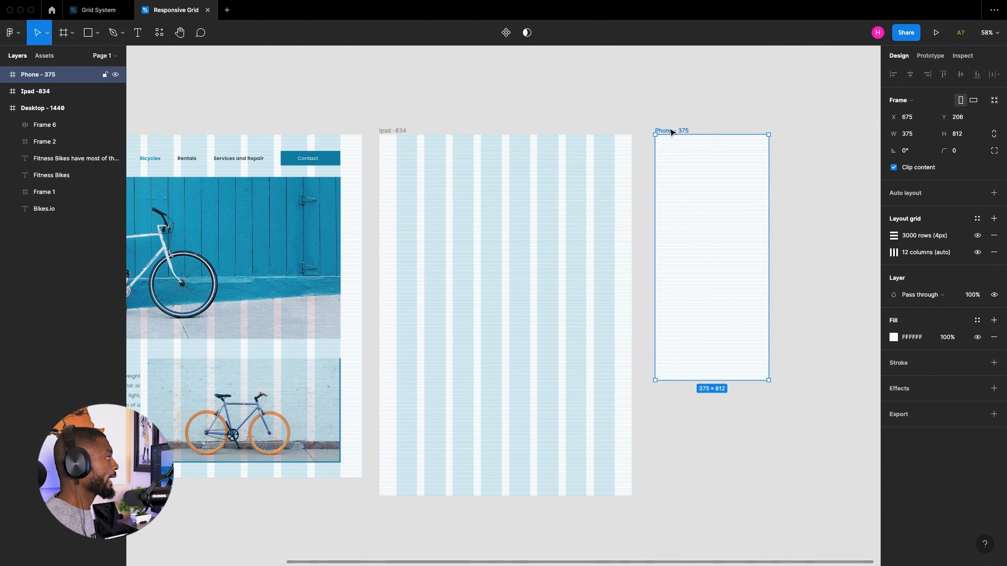
click(894, 252)
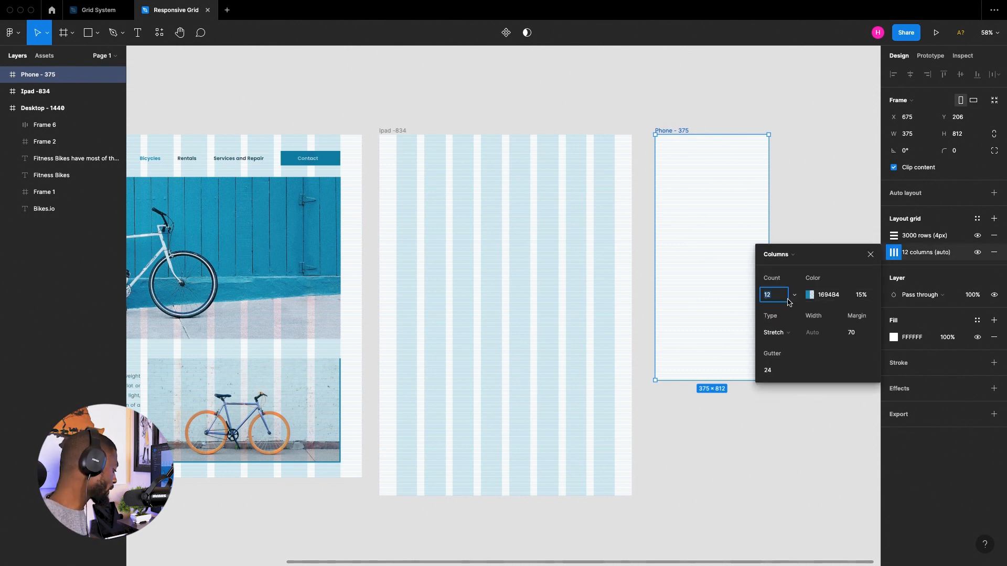
key(Return)
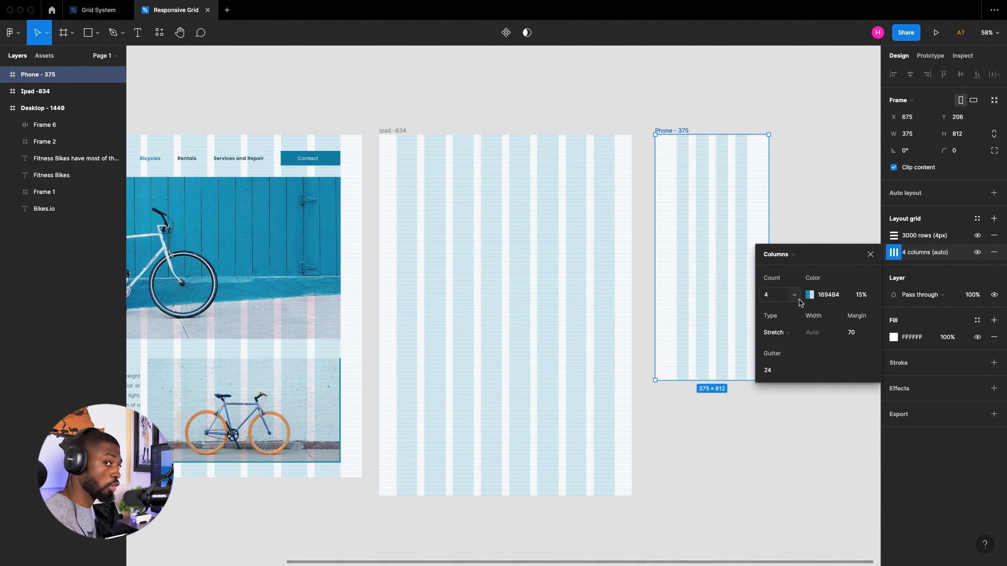
click(853, 334)
text(32)
key(Return)
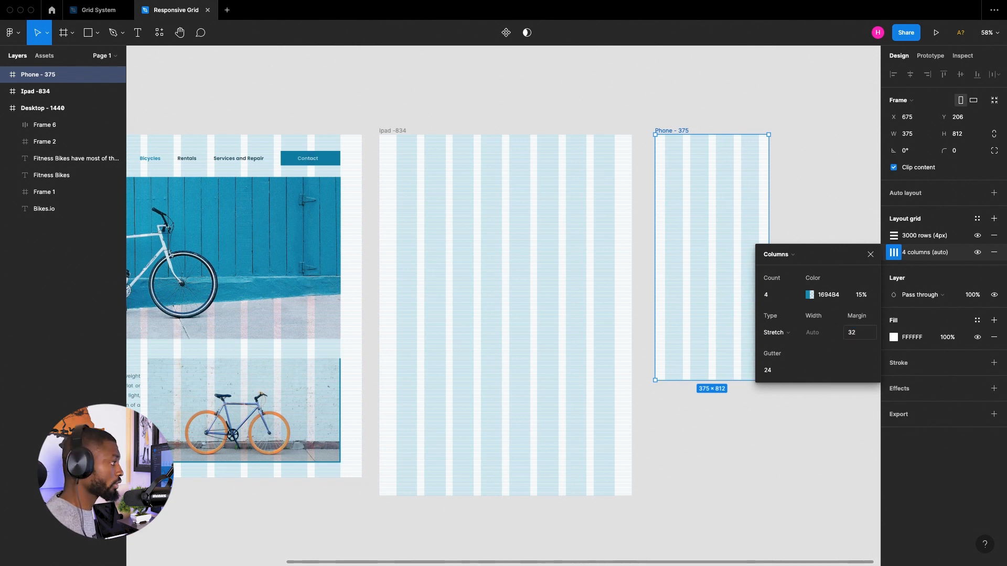
Try a gutter of 16 on the phone frame's column grid
click(773, 369)
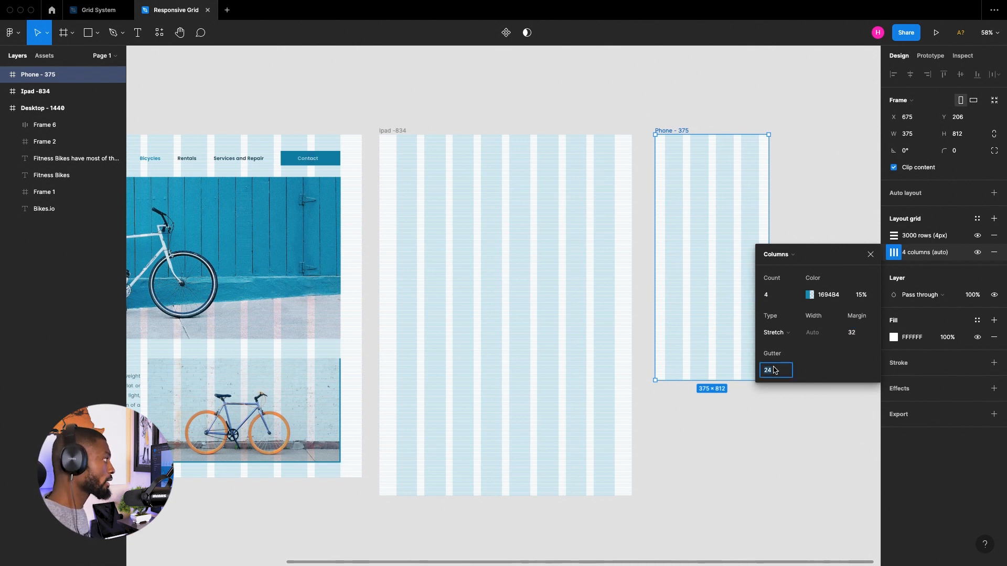
text(16)
key(Return)
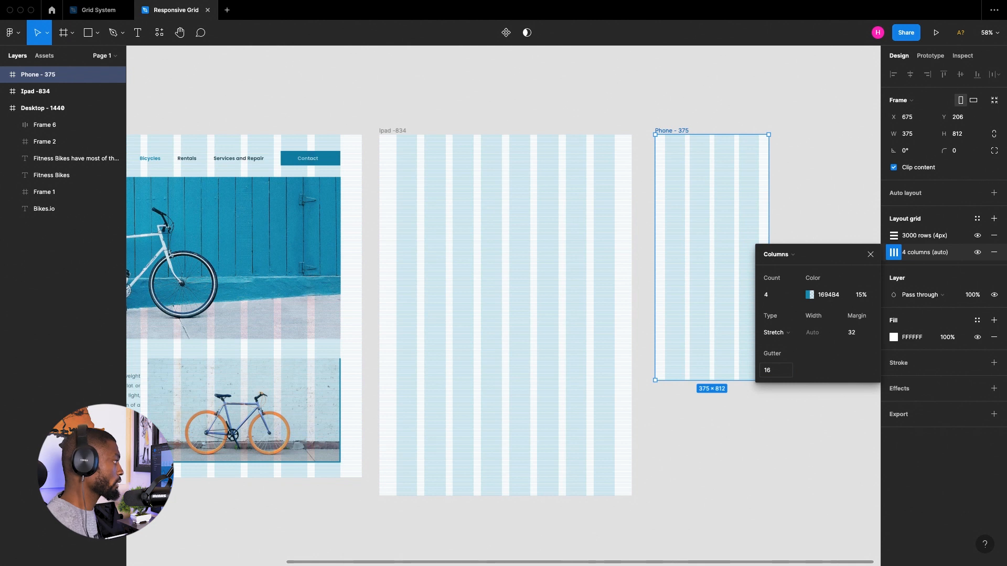
Set the gutter of the phone frame's column grid to 20 and close the grid settings
click(780, 373)
text(20)
key(Return)
click(870, 254)
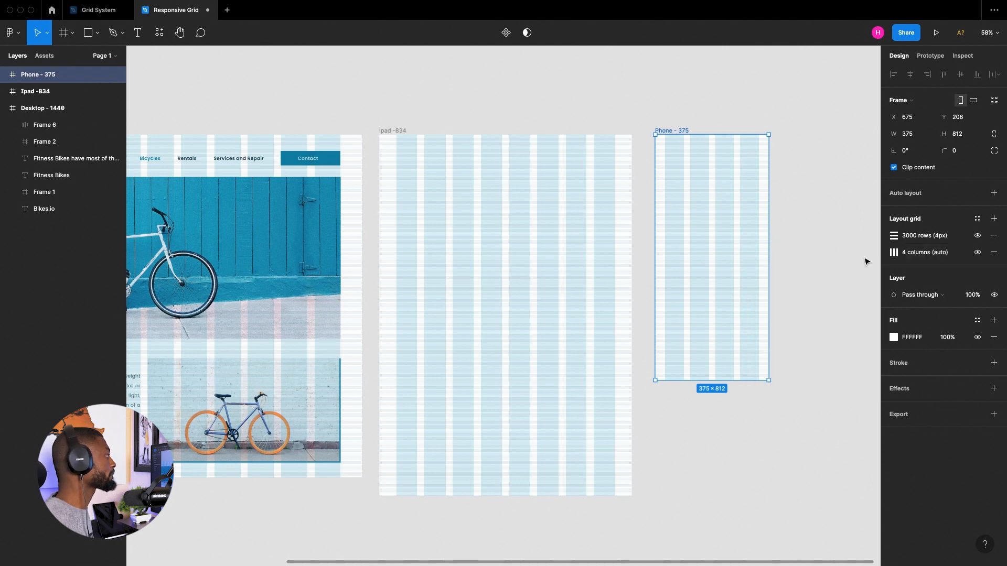
scroll(845, 240, down, 2)
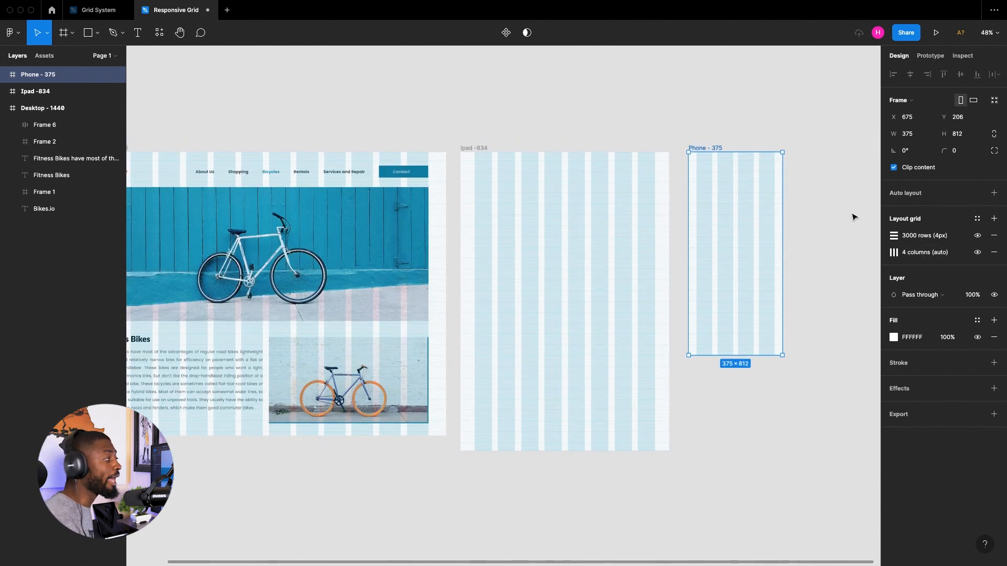
scroll(821, 162, up, 4)
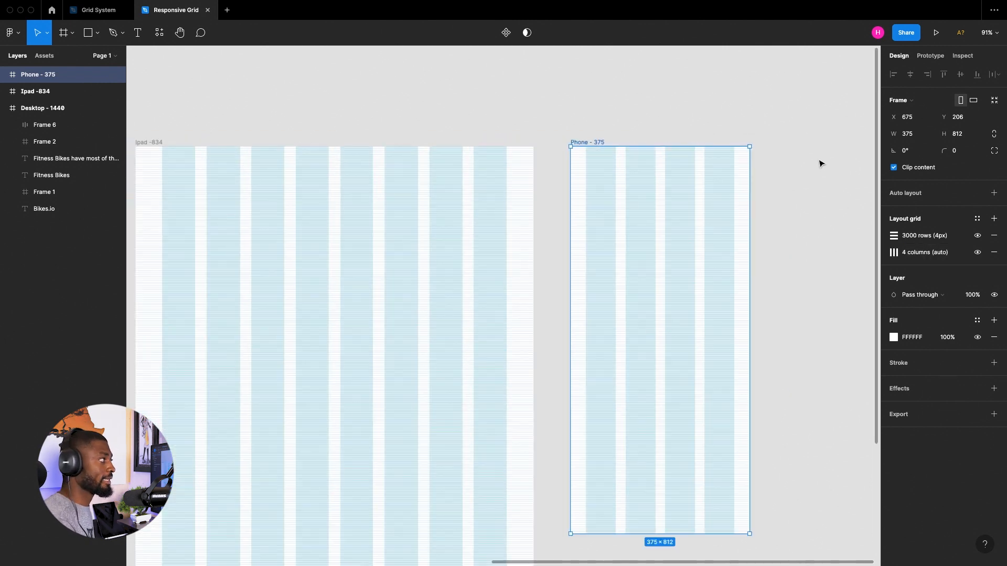
scroll(822, 173, down, 2)
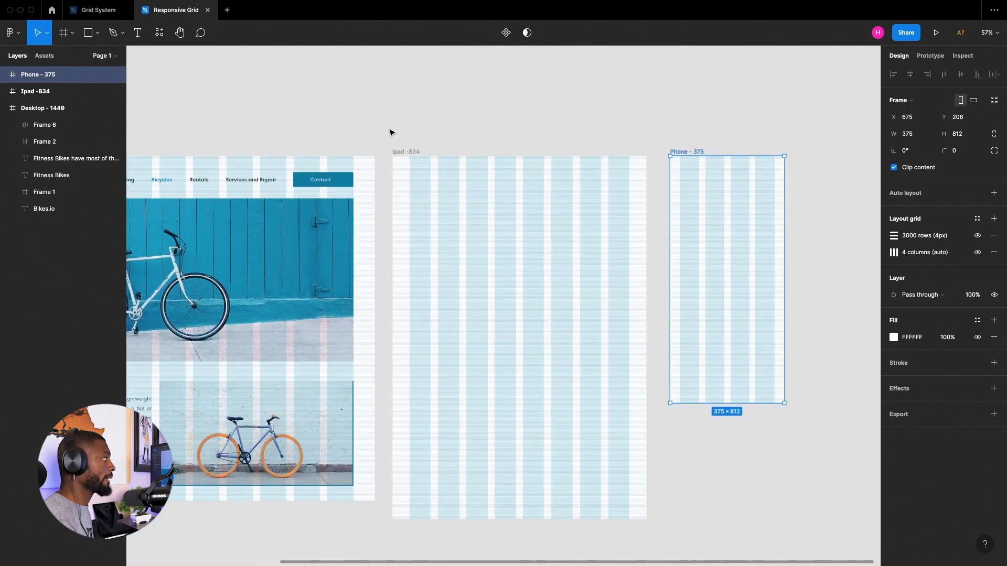
scroll(546, 139, down, 2)
scroll(159, 151, up, 3)
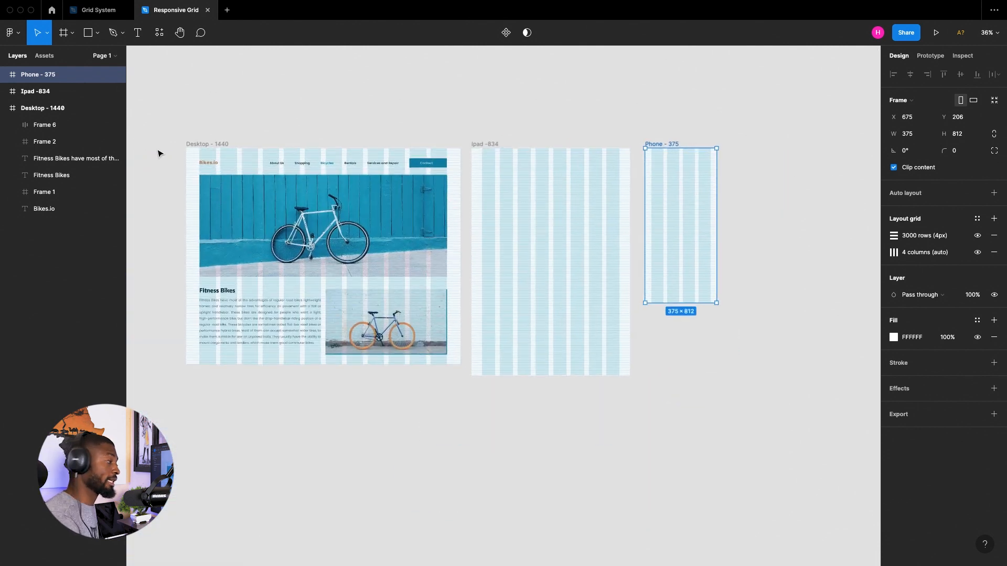
scroll(593, 151, up, 1)
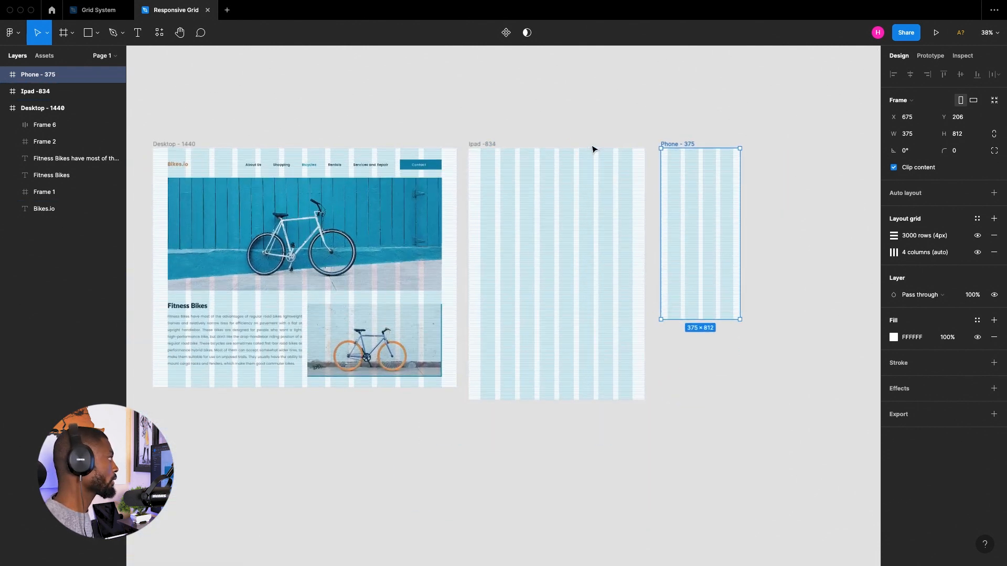
Hide the layout grids on all three frames and clear the selection
click(485, 147)
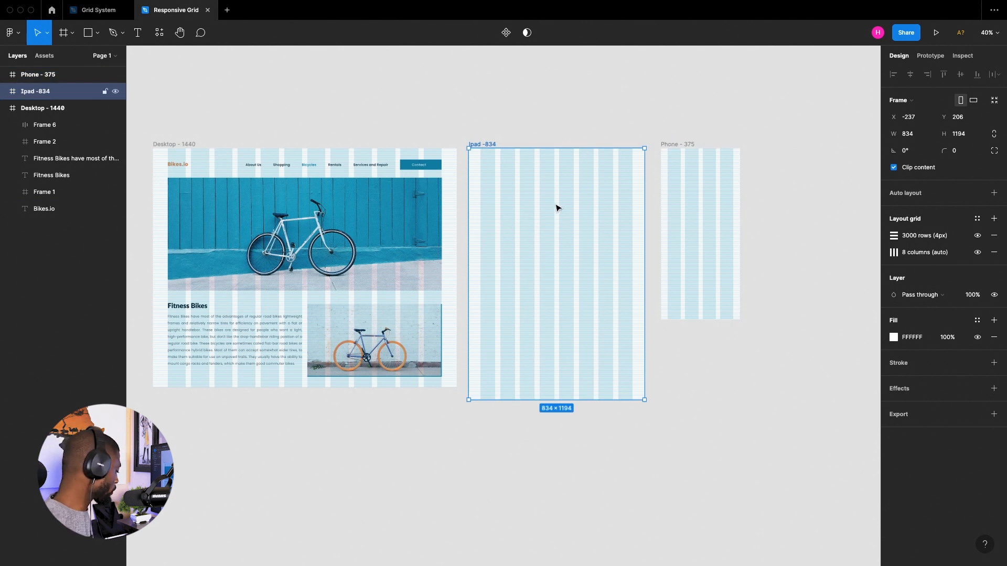
key(ctrl+g)
click(715, 99)
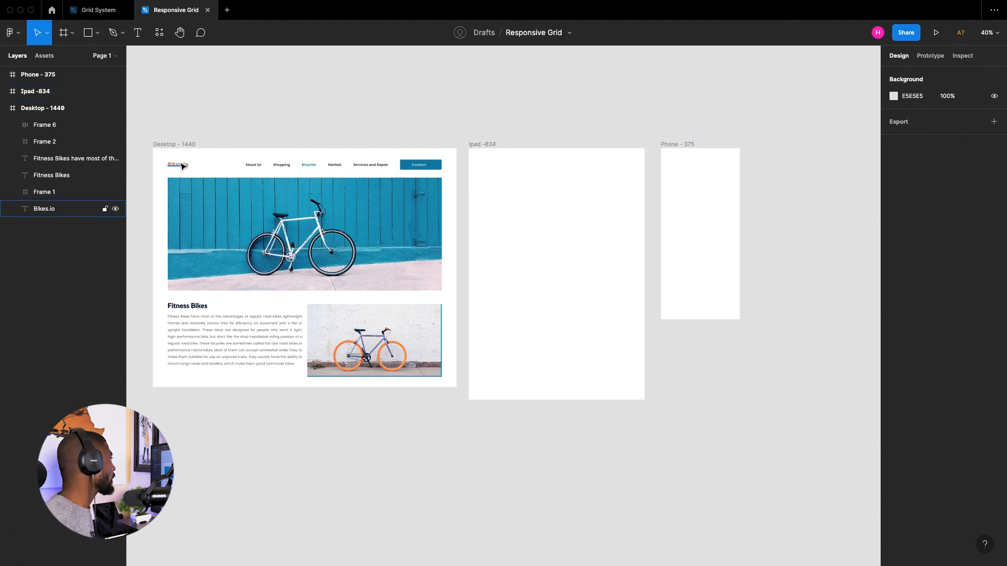
Try narrowing the desktop frame from its right edge and undo the resize
scroll(412, 120, up, 1)
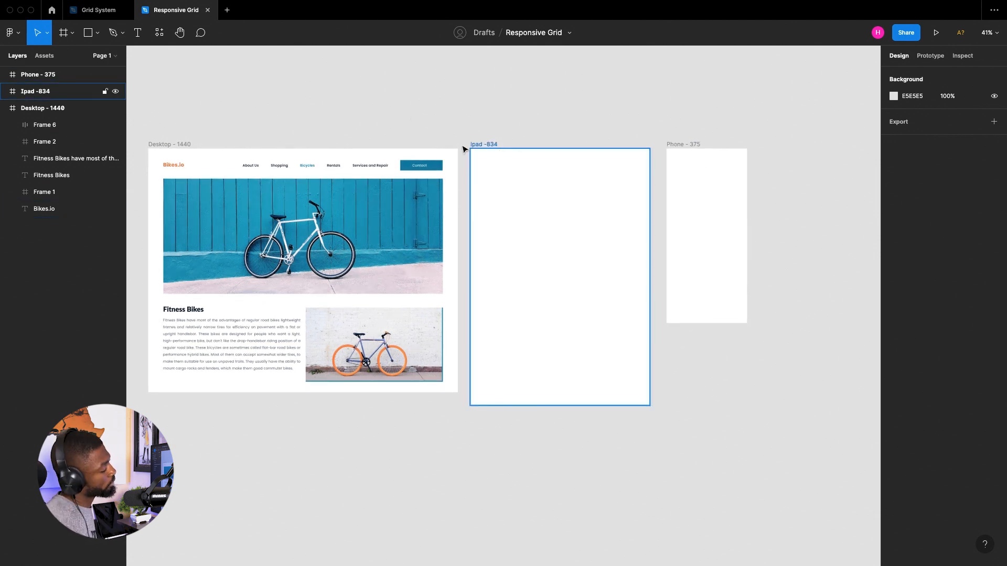
scroll(473, 127, down, 1)
scroll(475, 129, down, 2)
click(223, 140)
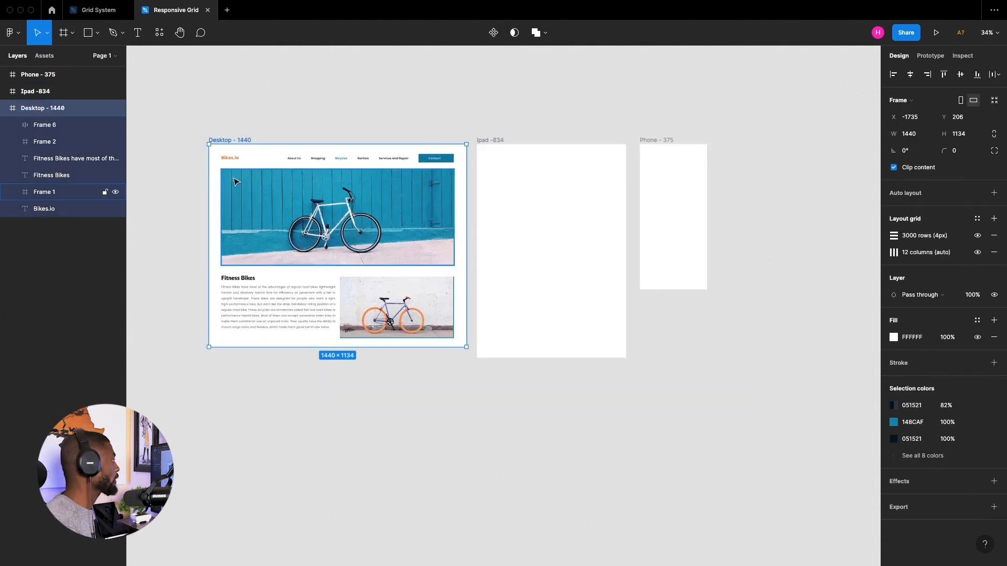
scroll(234, 182, up, 2)
drag(551, 208, 491, 209)
key(ctrl+z)
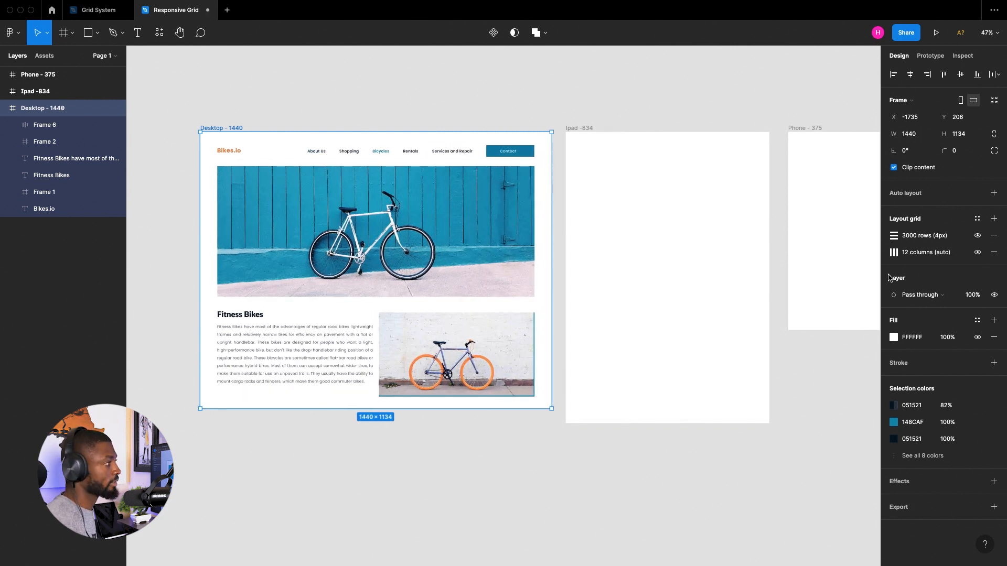
Review the constraints of the navigation menu and the Bikes.io logo, and pin the navigation menu to the left
click(411, 157)
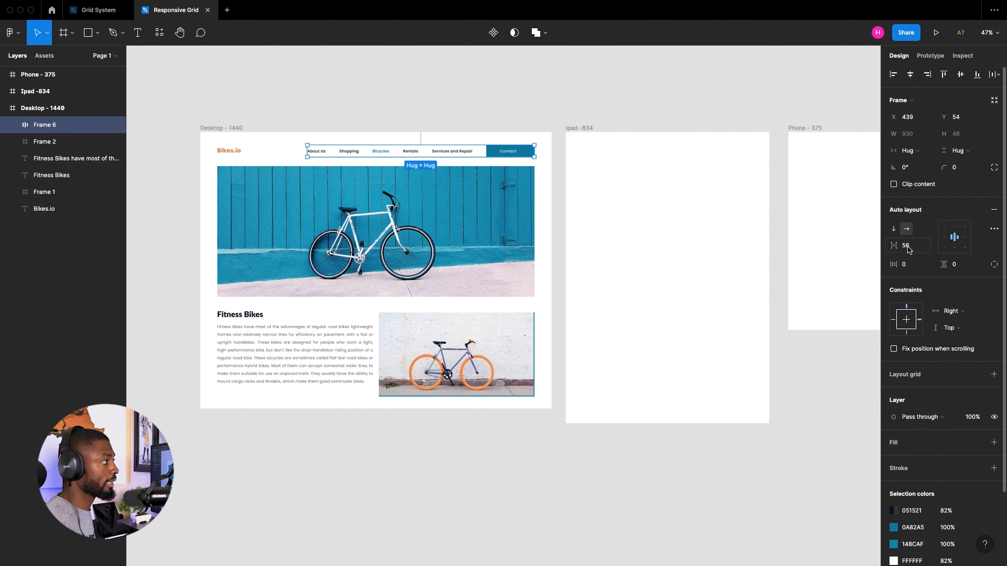
click(229, 151)
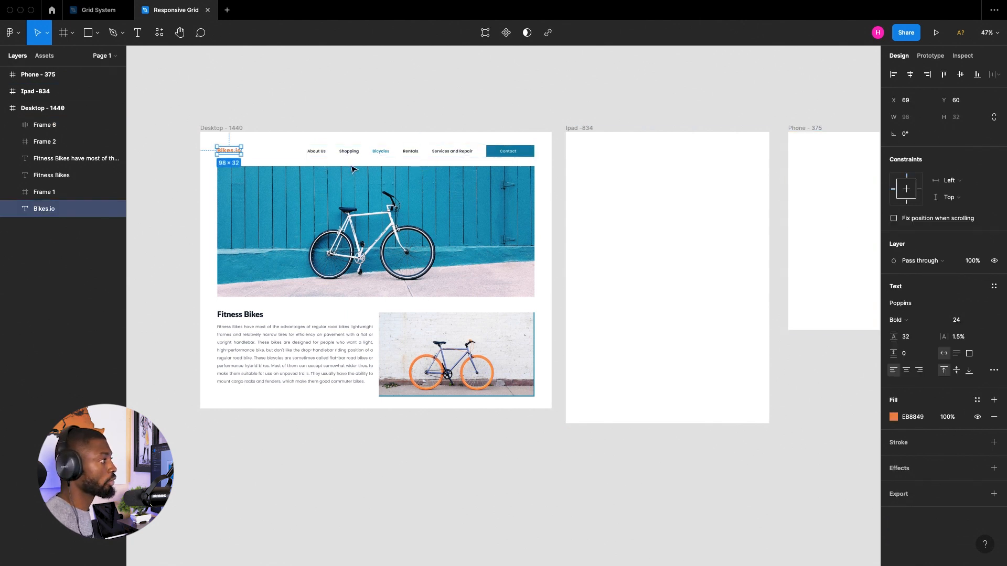
click(496, 158)
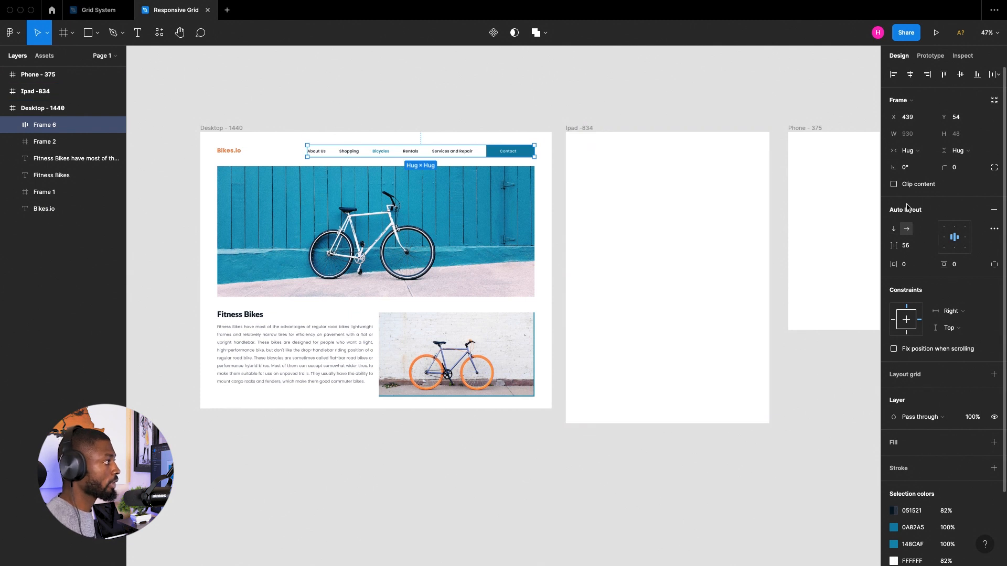
click(893, 321)
Set the horizontal constraint of the large hero image and the Fitness Bikes paragraph to Left
click(412, 242)
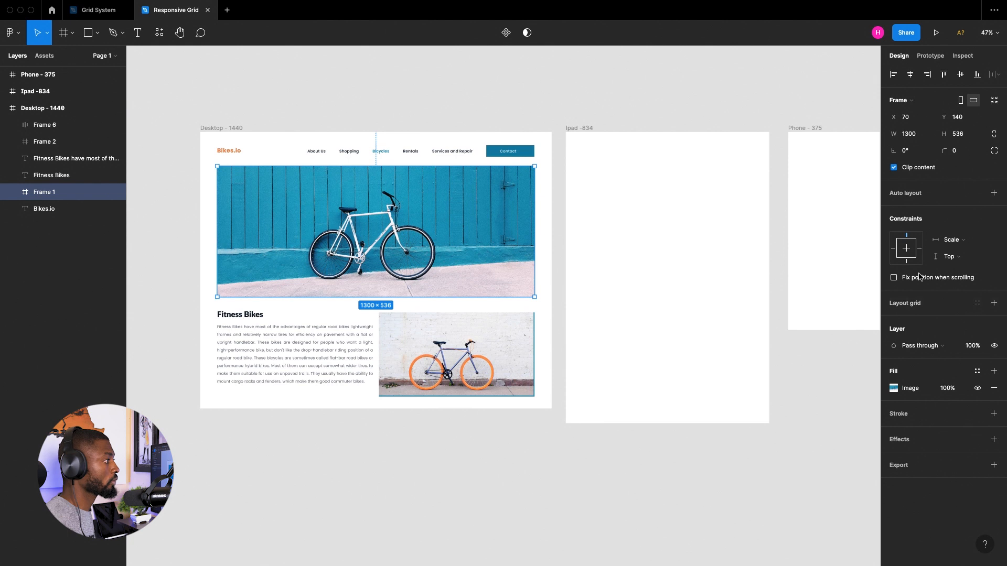
click(894, 249)
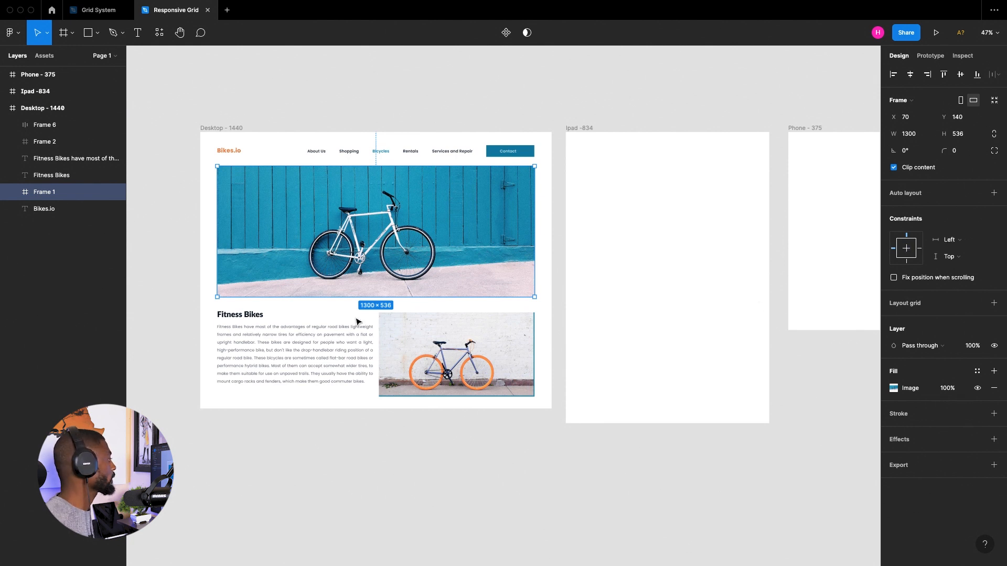
click(340, 348)
click(892, 189)
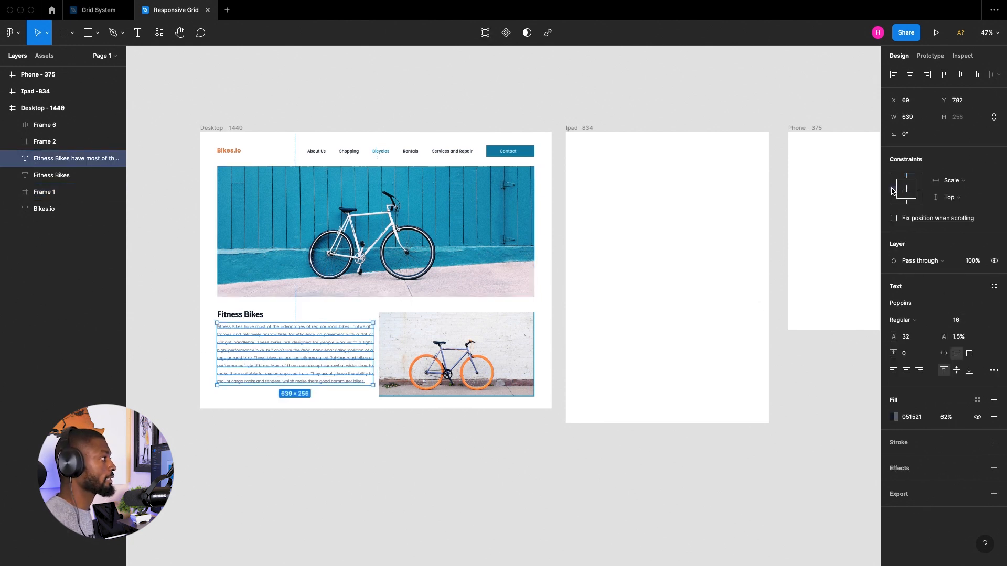
Check the constraints of the Fitness Bikes heading and the smaller bike image beside the paragraph, and clear the selection
click(227, 316)
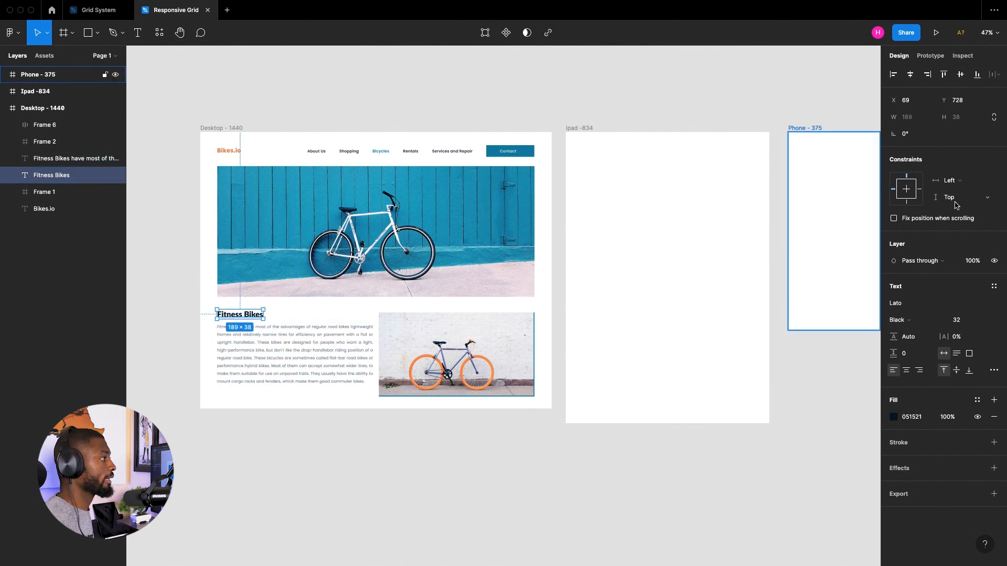
click(488, 341)
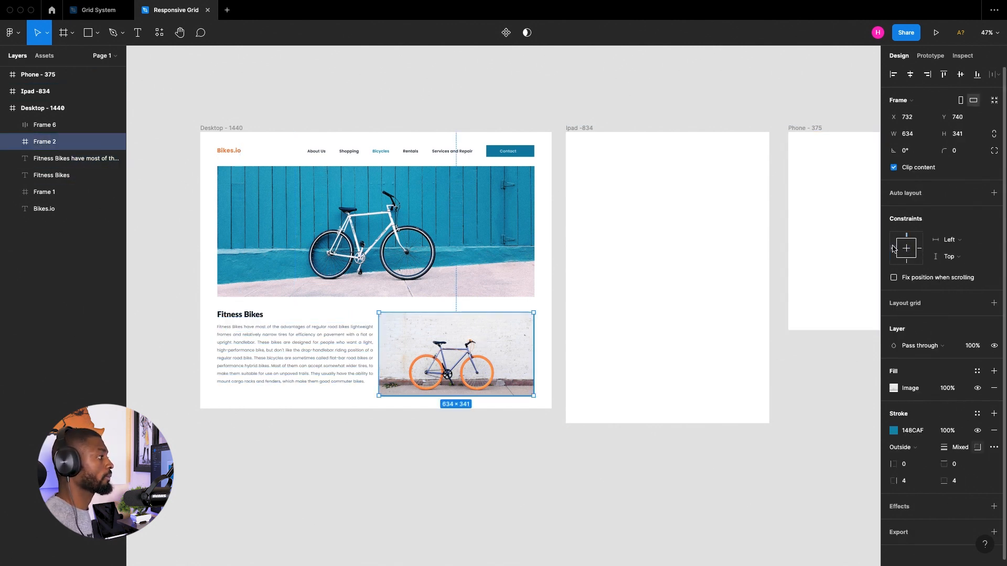
click(379, 107)
Try narrowing the desktop frame from its right edge to about 1277 px wide to test the constraints
click(247, 128)
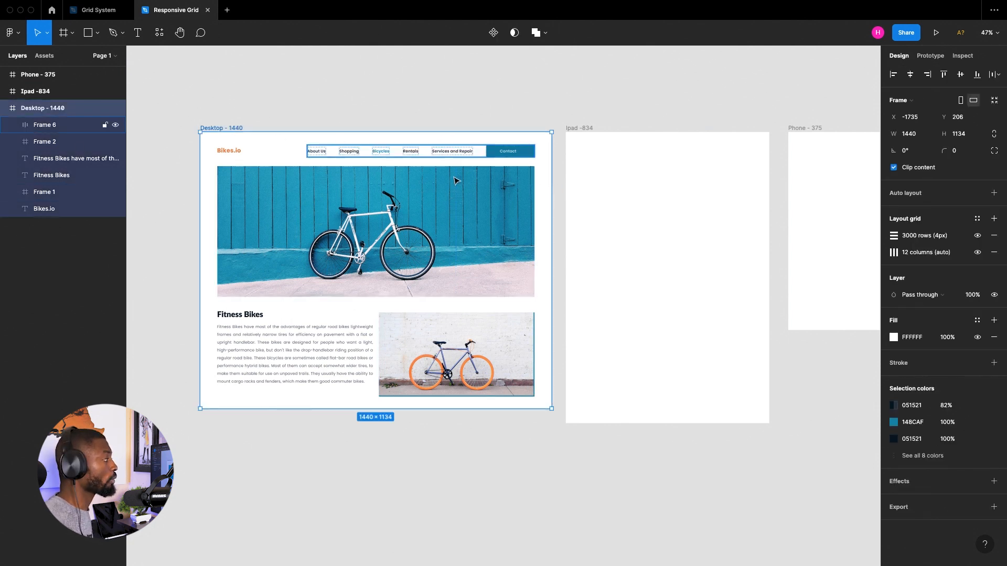
drag(543, 197, 546, 250)
click(617, 158)
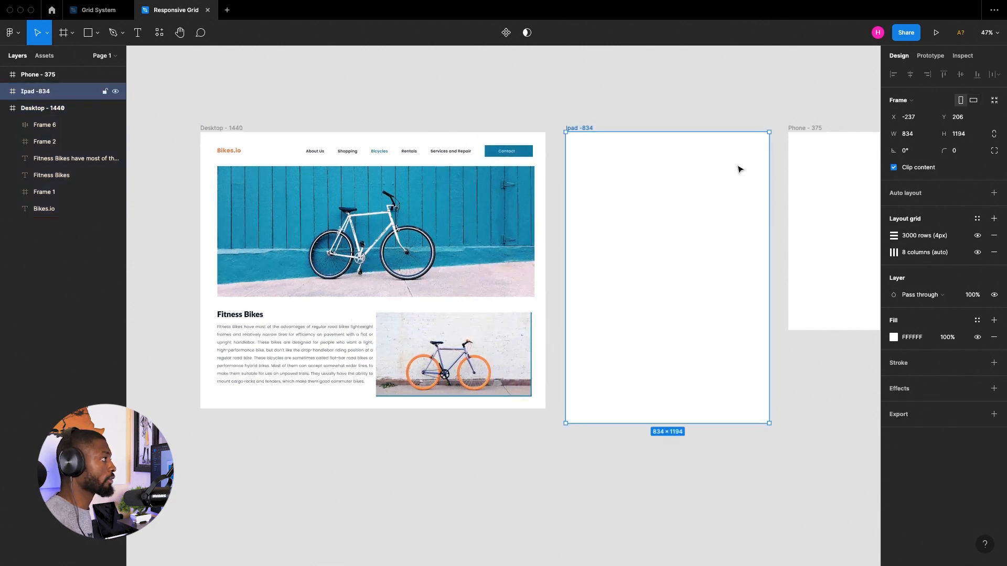
click(798, 169)
click(405, 169)
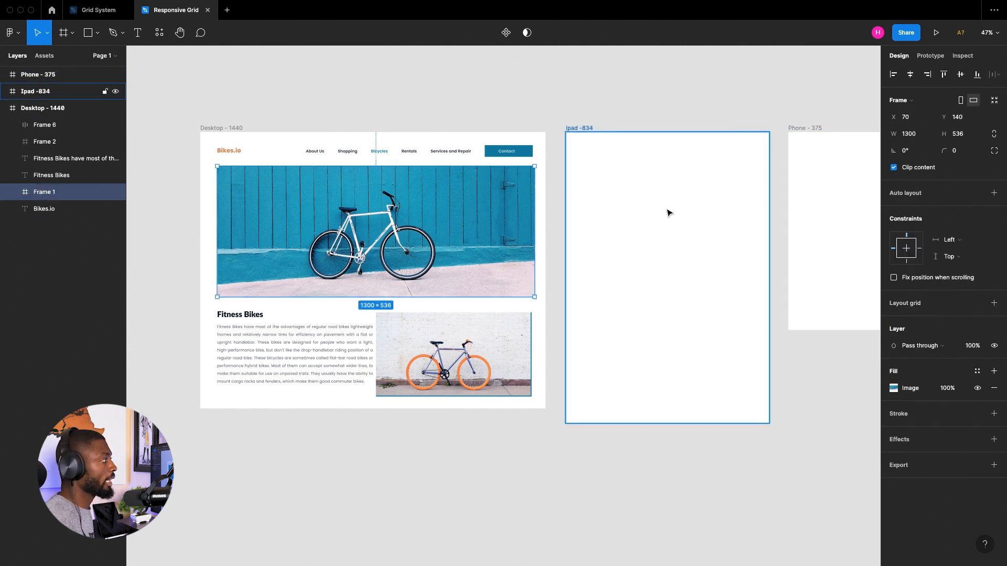
click(205, 139)
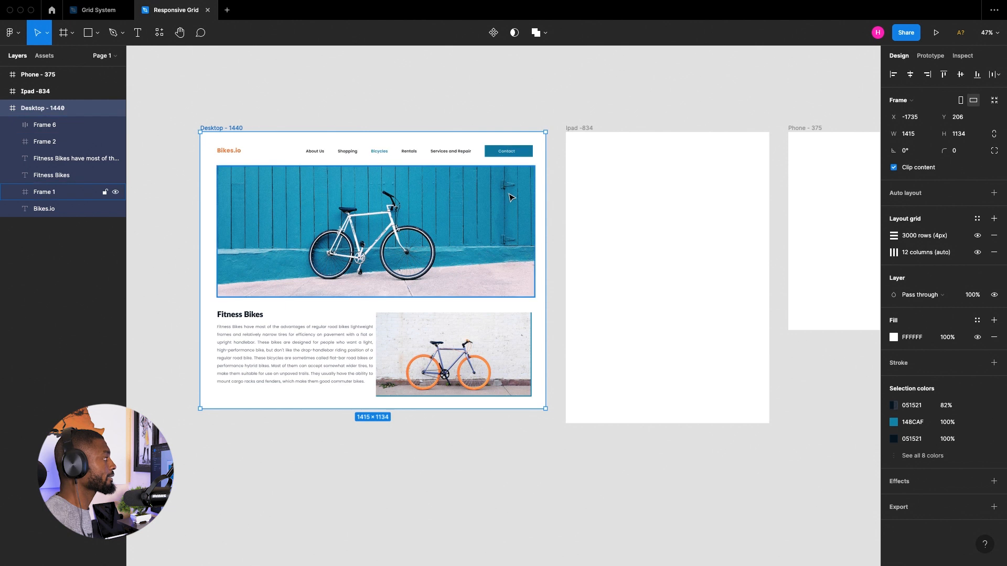
drag(545, 220, 512, 225)
Check the constraints of the Fitness Bikes paragraph, its heading, the smaller bike image and the hero image
click(249, 368)
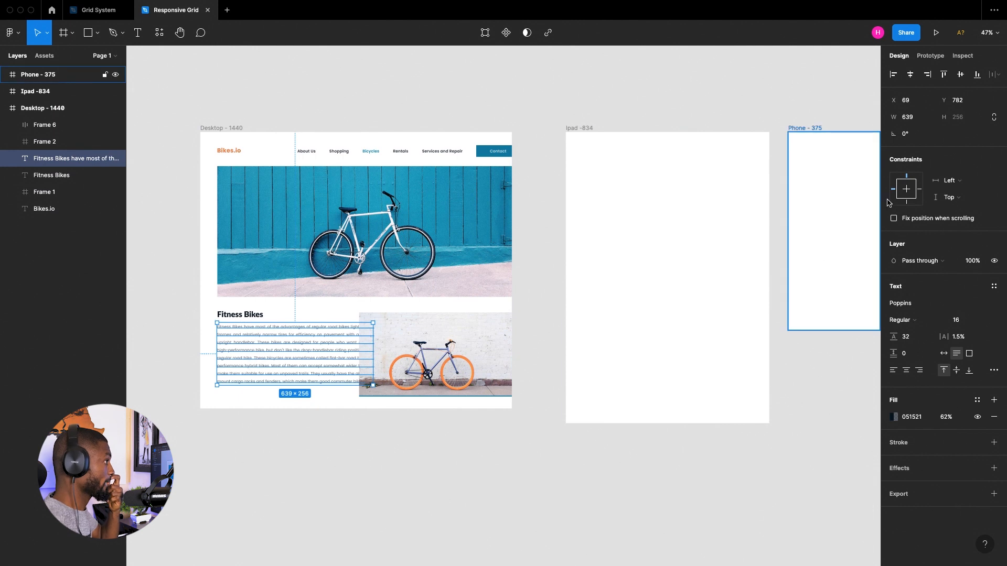
click(247, 315)
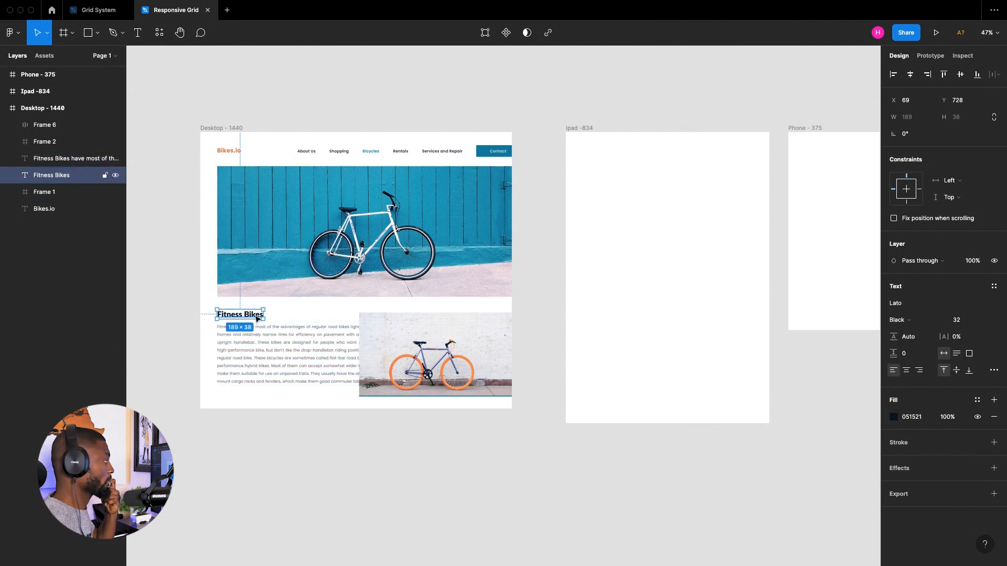
click(455, 366)
click(477, 250)
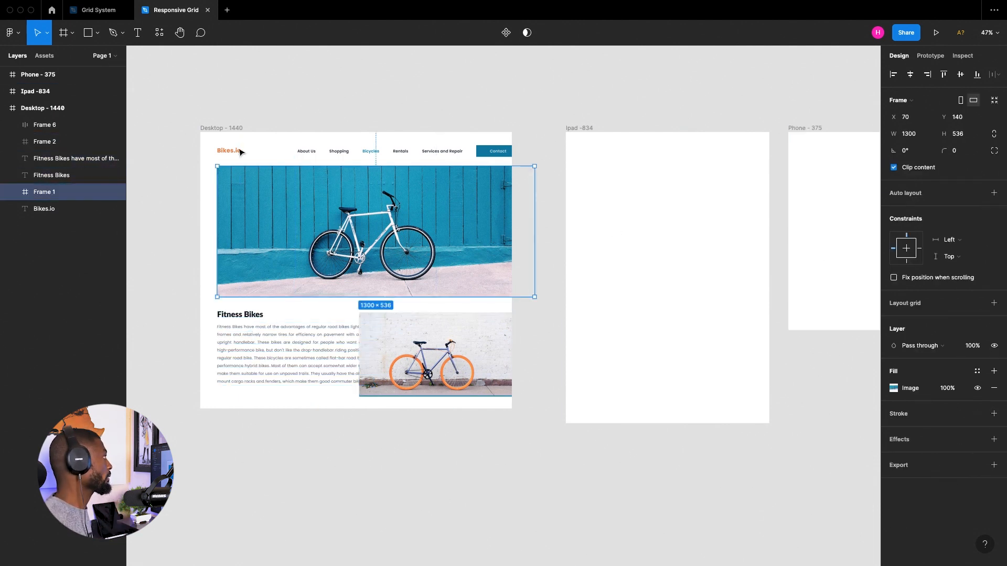
Undo the accidental move of the desktop frame and set its width to 1440
drag(209, 128, 215, 129)
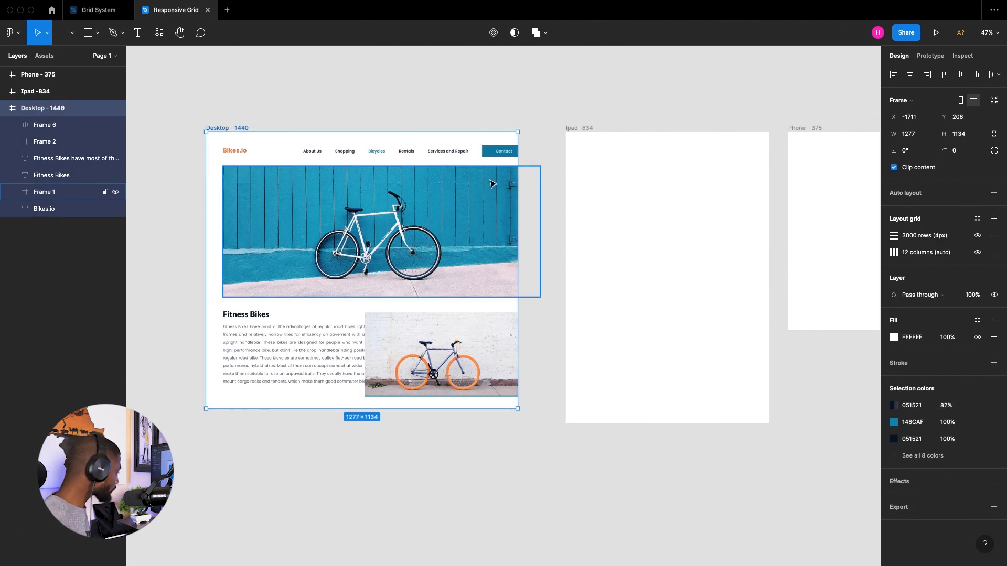
key(super+z)
click(216, 128)
drag(512, 151, 546, 153)
click(917, 135)
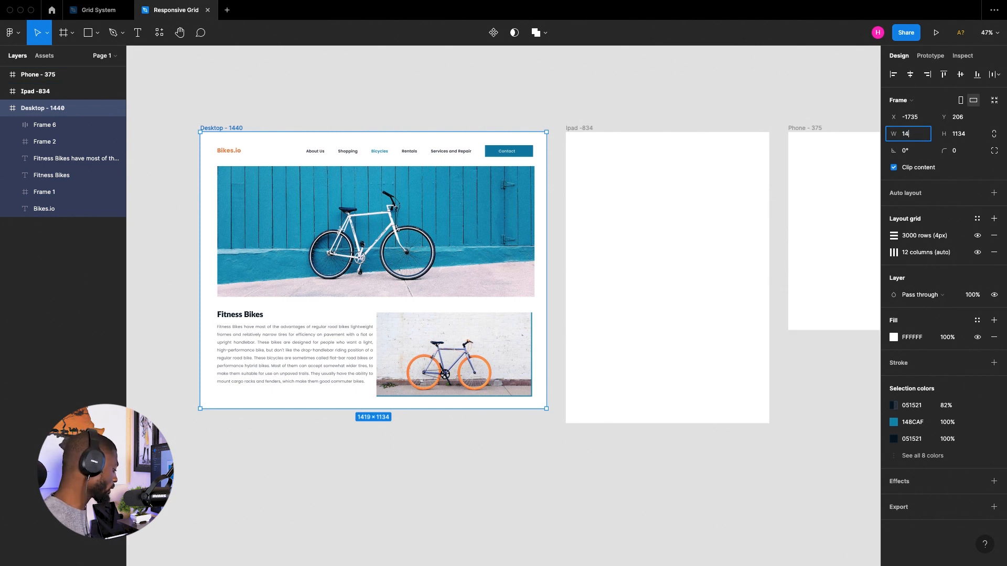
key(Return)
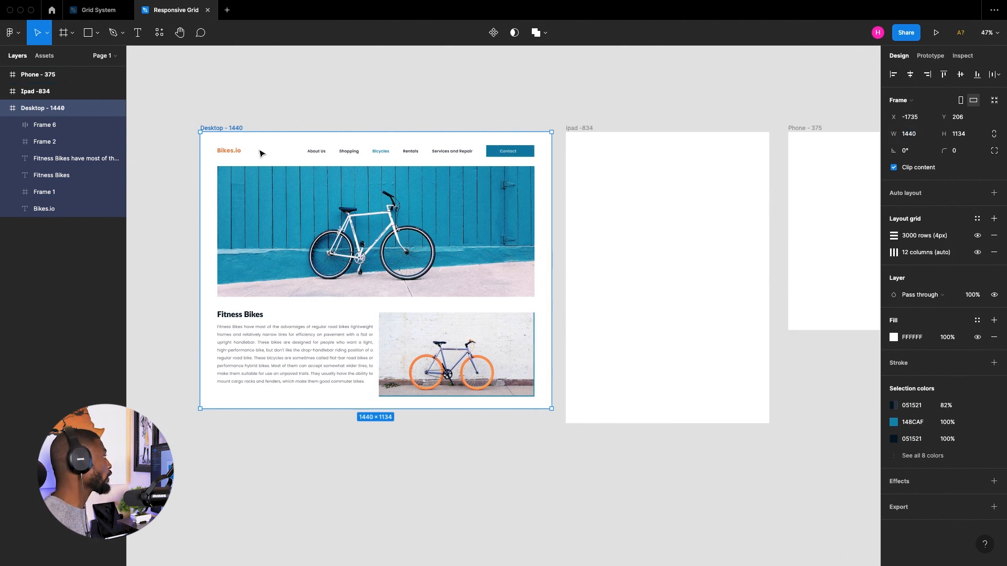
Stretch the hero image to both side edges of the desktop frame, 1440 px wide, with the layout grids shown, and hide the grids
key(ctrl+g)
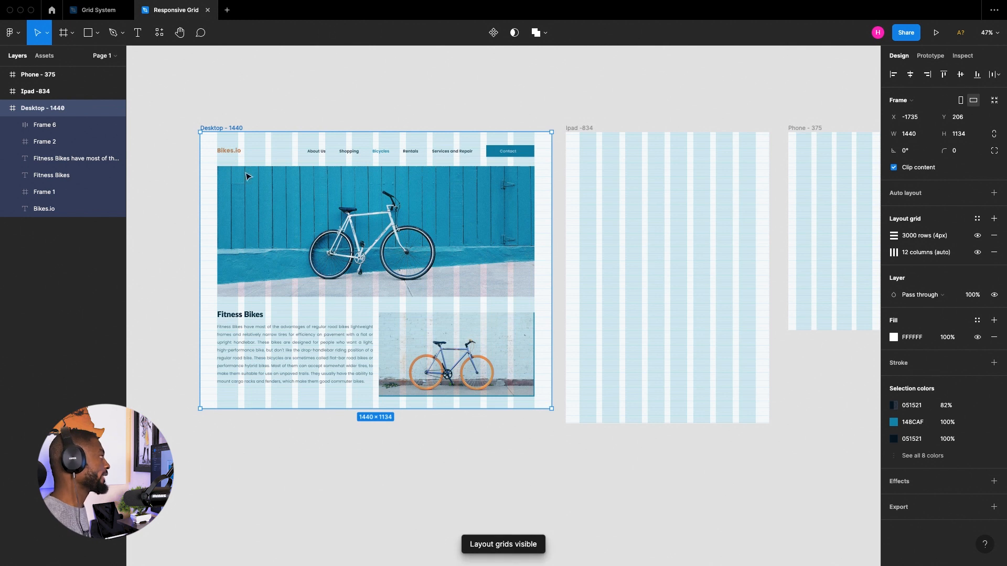
click(488, 185)
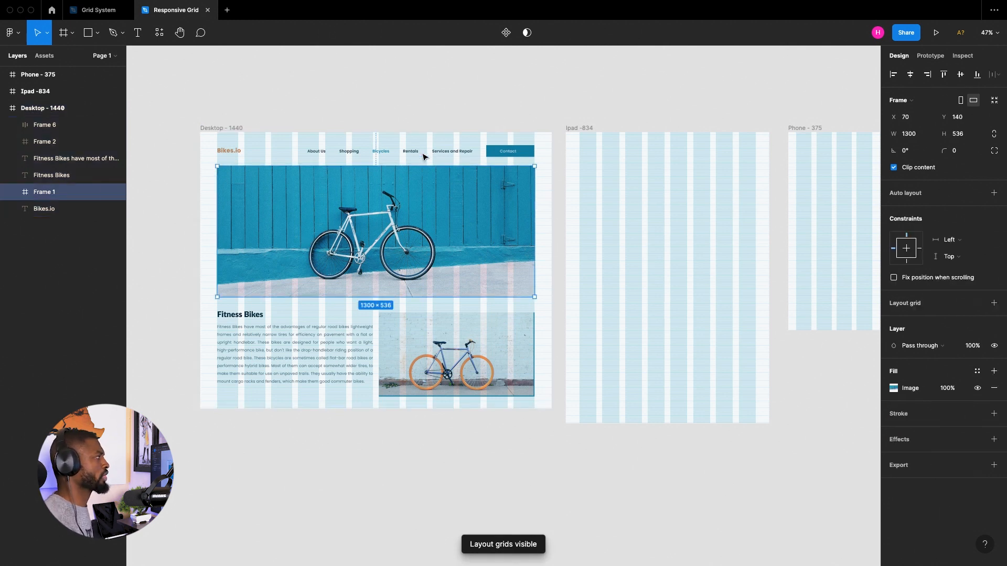
drag(216, 202, 217, 203)
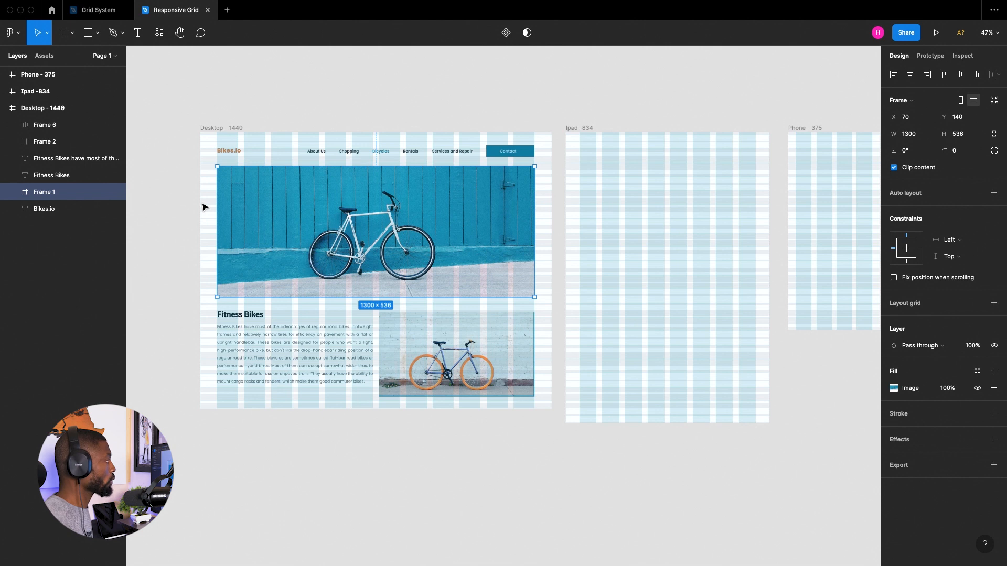
drag(214, 202, 200, 202)
drag(535, 191, 552, 191)
key(ctrl+g)
click(524, 81)
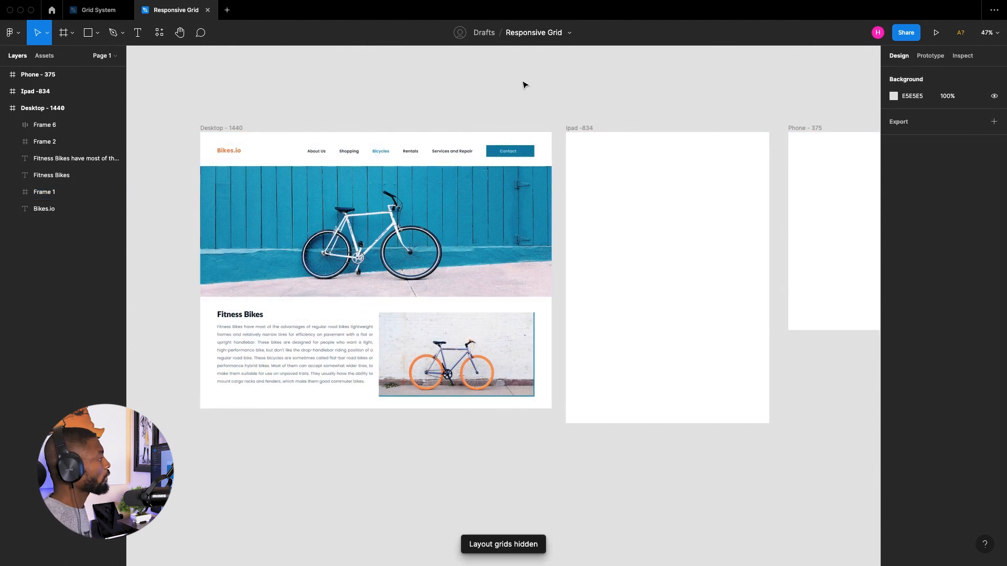
Change the scaling mode of the hero image's fill to Fill and clear the selection
scroll(540, 100, up, 3)
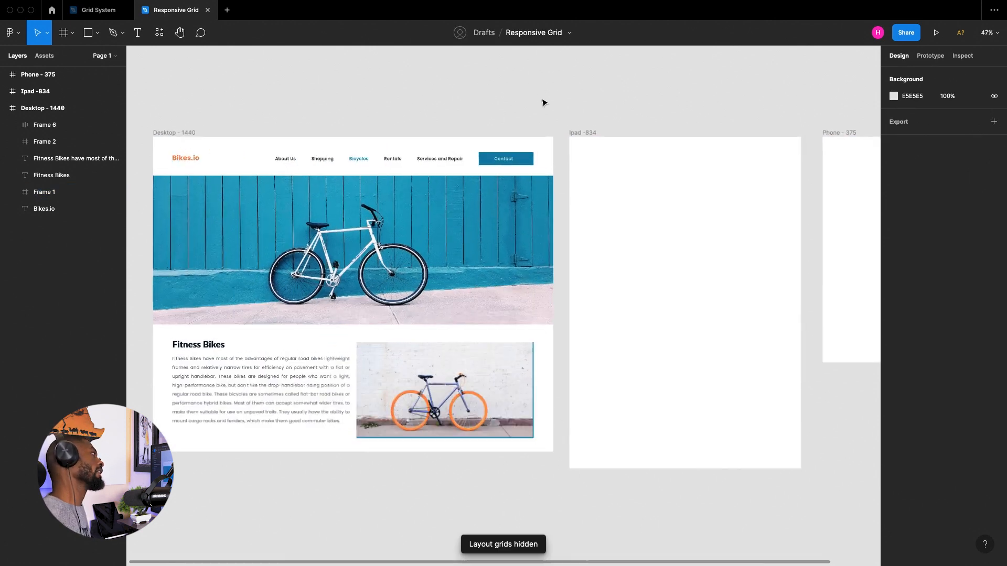
scroll(540, 127, down, 1)
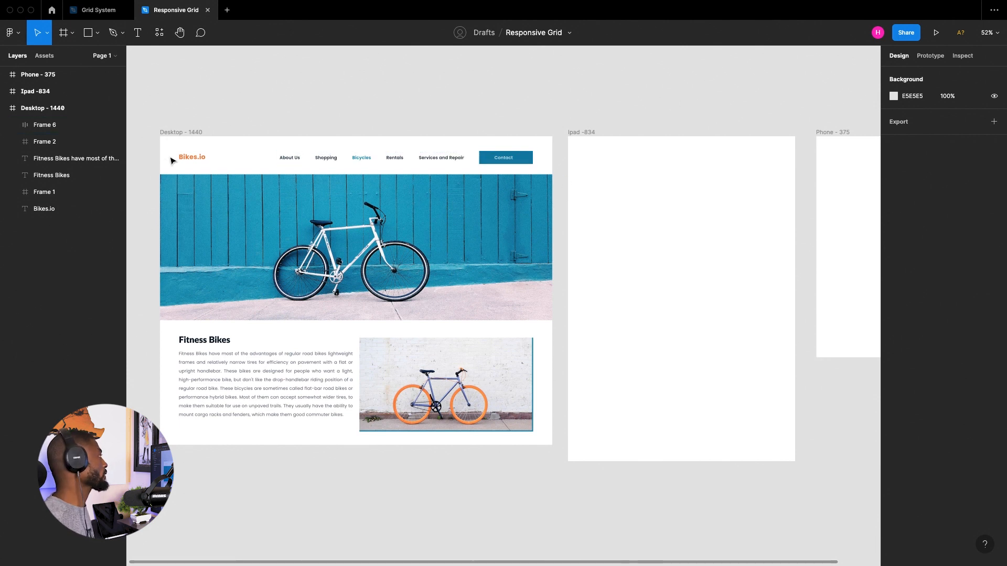
click(188, 192)
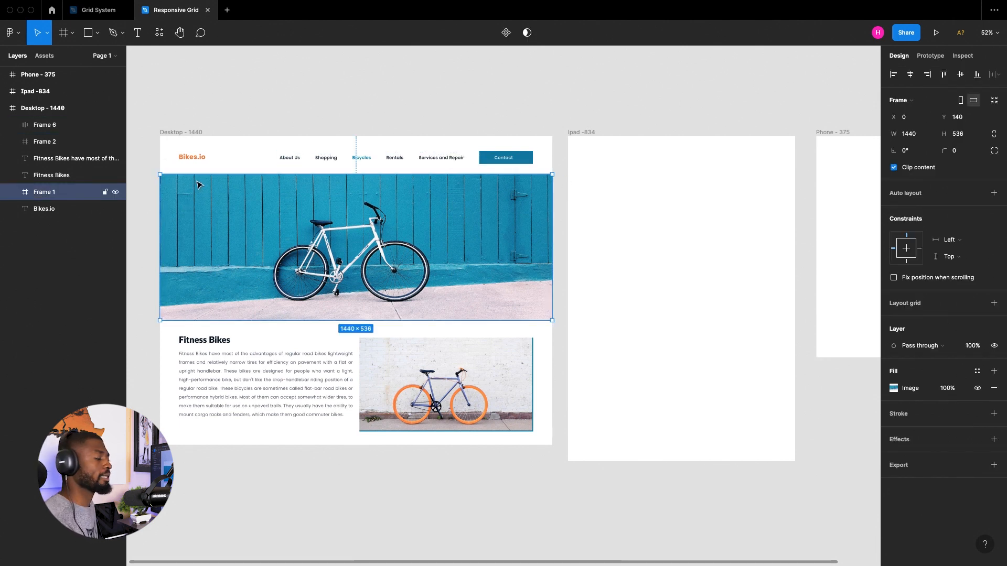
click(250, 103)
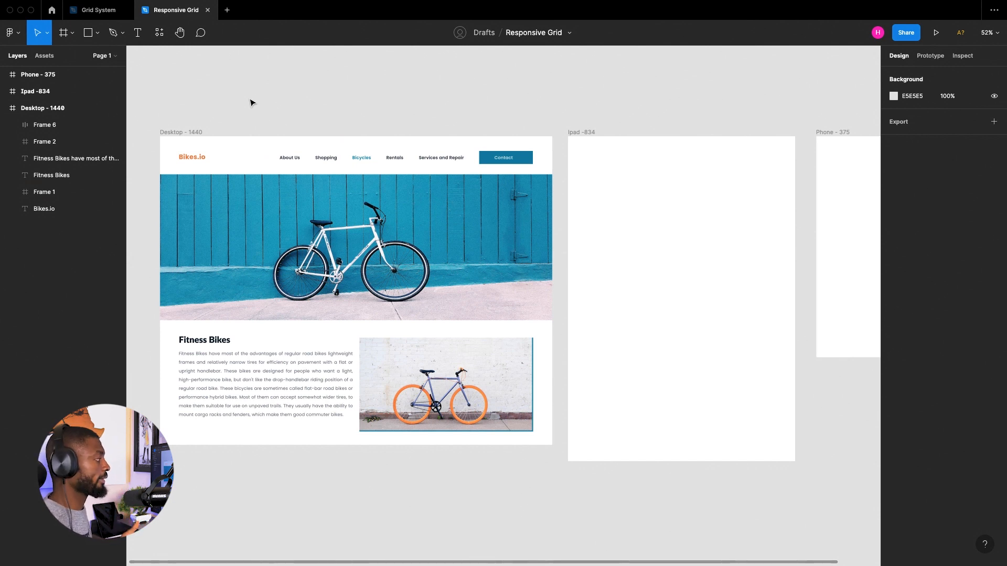
click(377, 251)
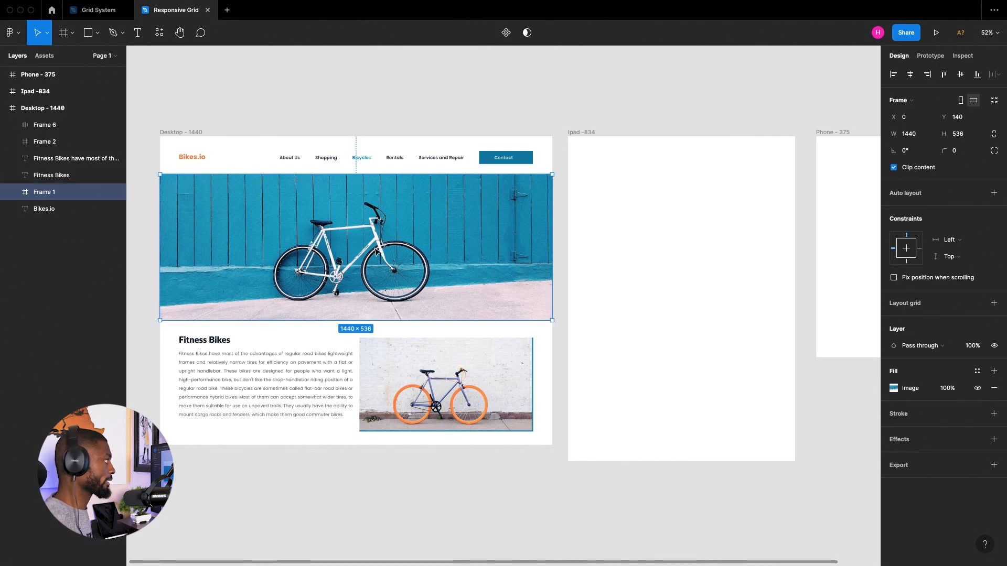
click(900, 392)
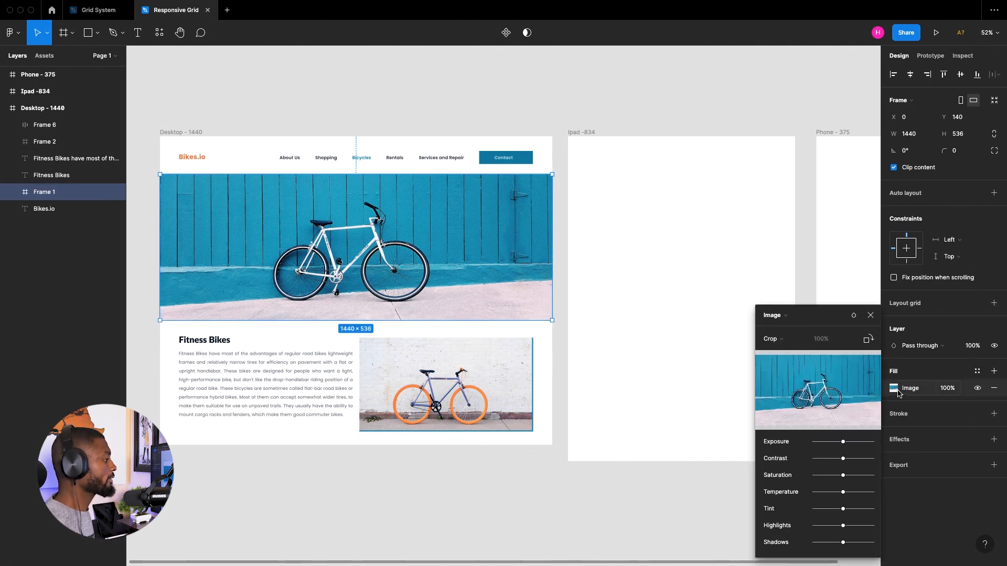
click(781, 338)
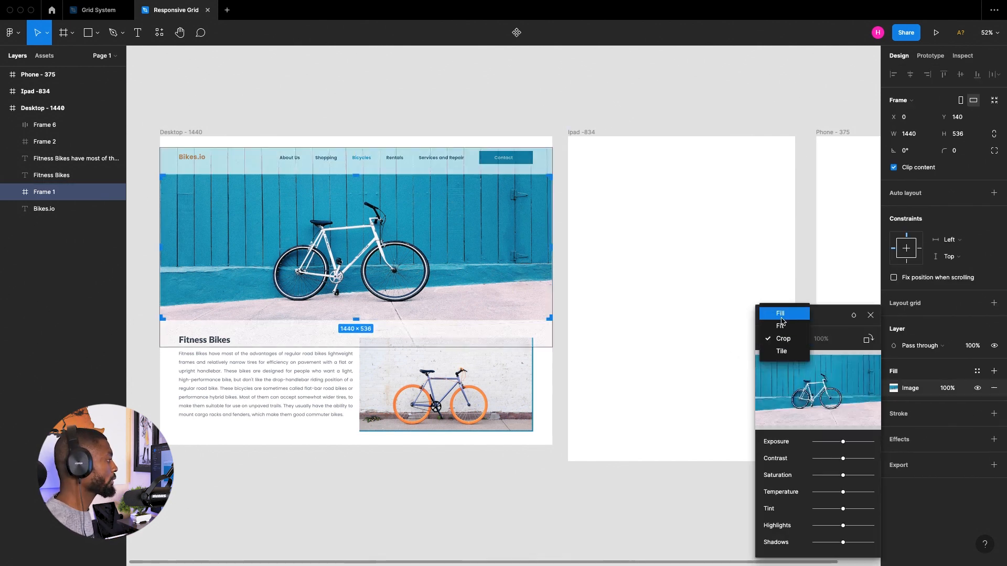
click(782, 314)
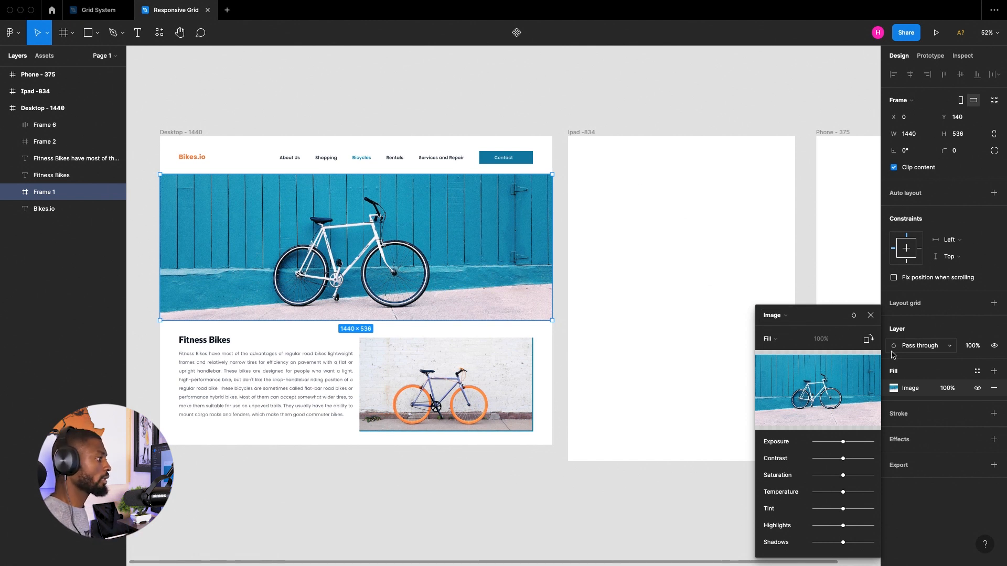
click(871, 315)
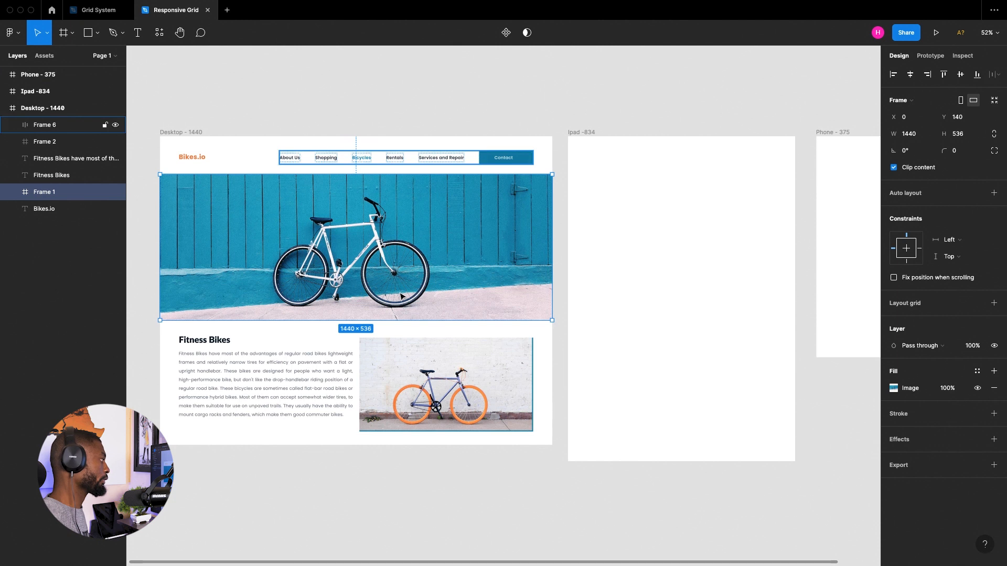
click(449, 107)
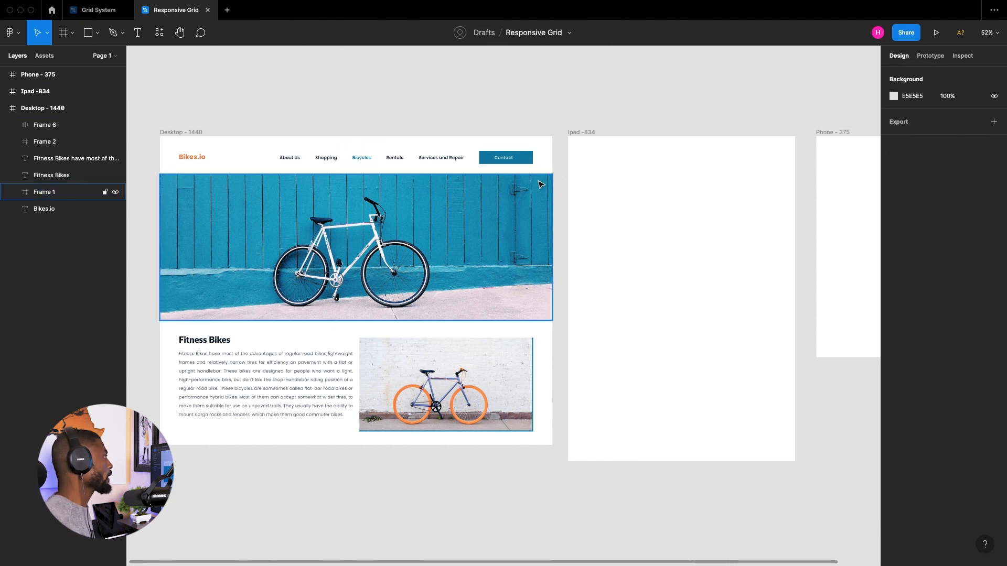
Try resizing the desktop frame from its right edge and check the constraints of the Bikes.io logo
click(171, 137)
drag(552, 170, 552, 265)
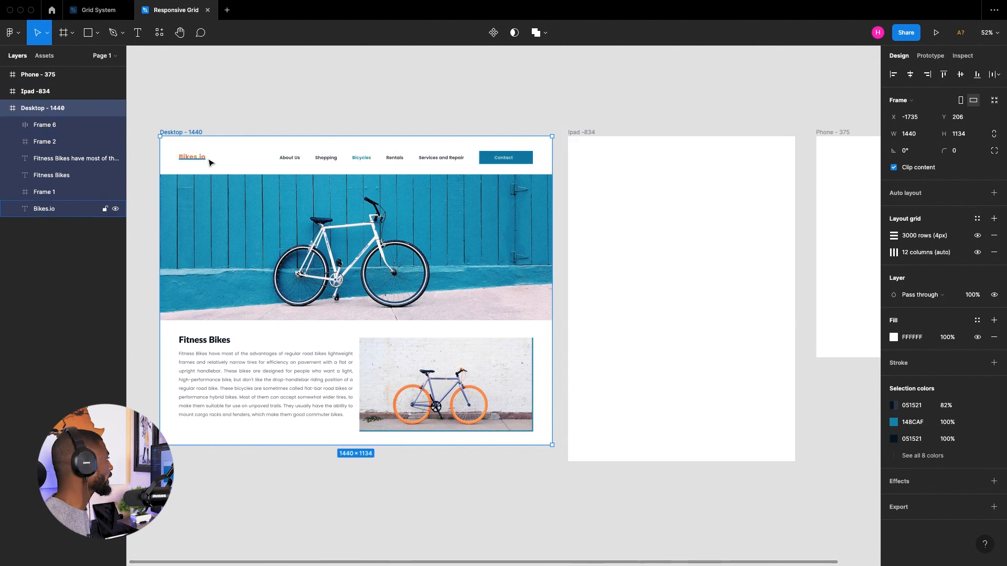
click(192, 157)
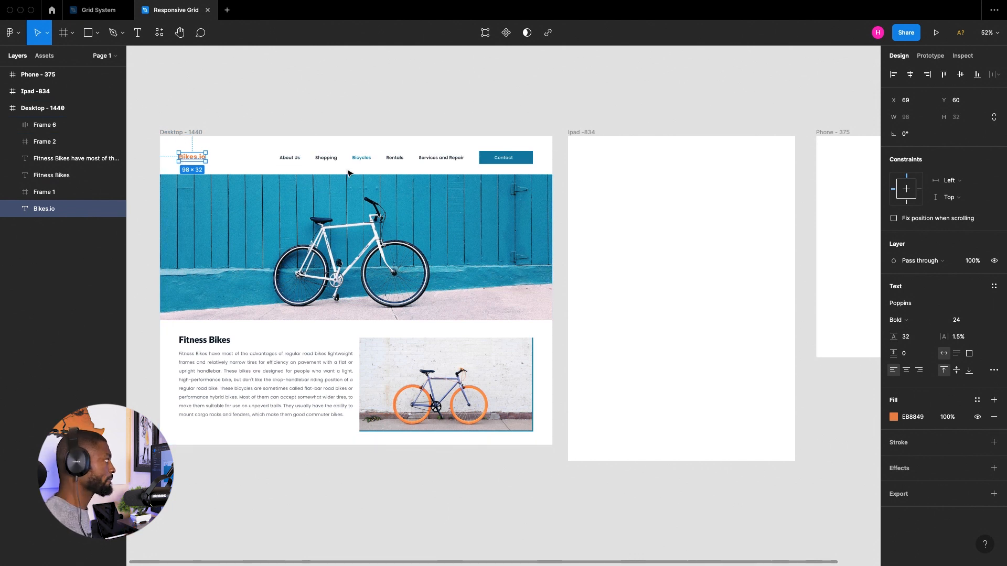
Set the horizontal constraint of the navigation menu to Right
click(288, 157)
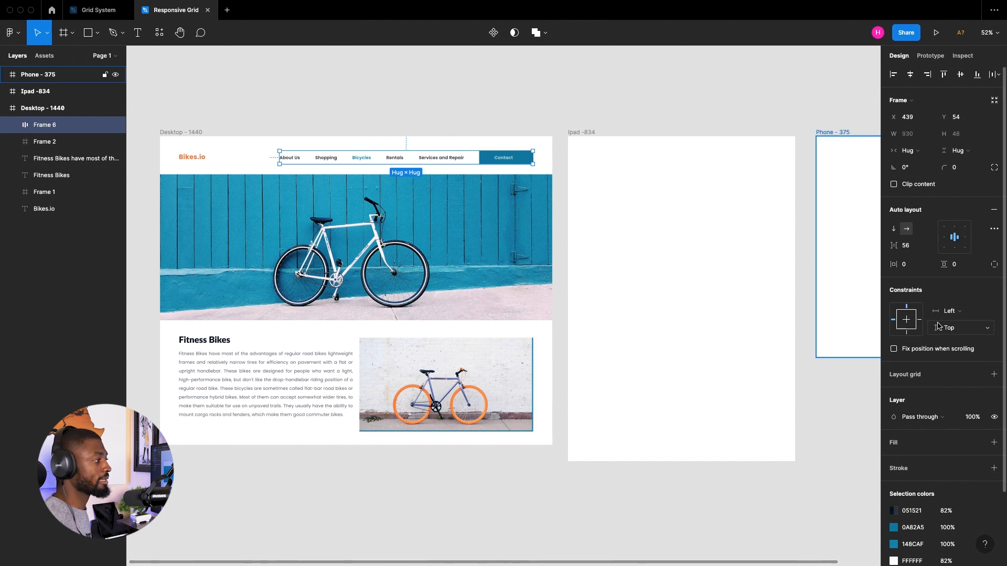
click(920, 321)
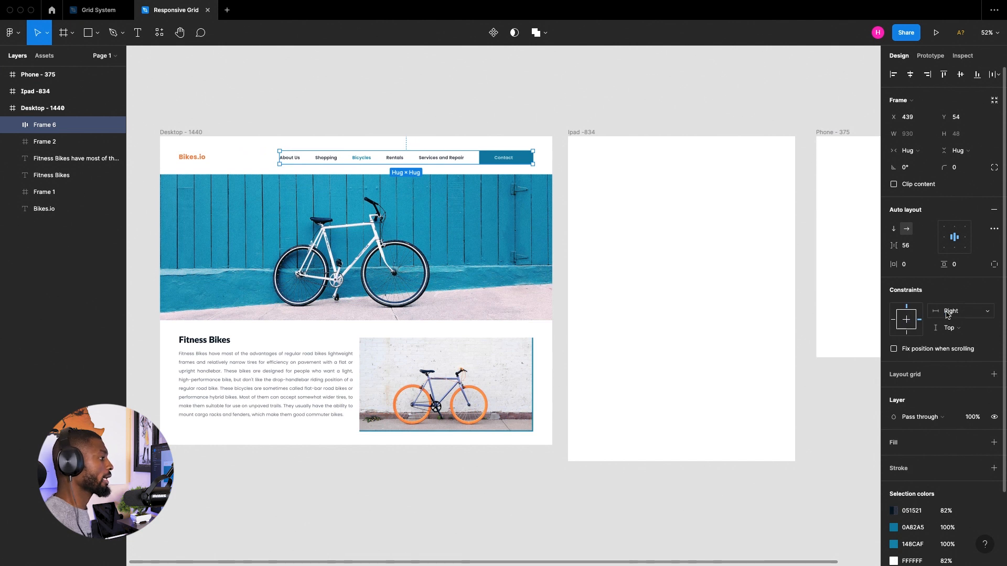
click(947, 313)
click(954, 315)
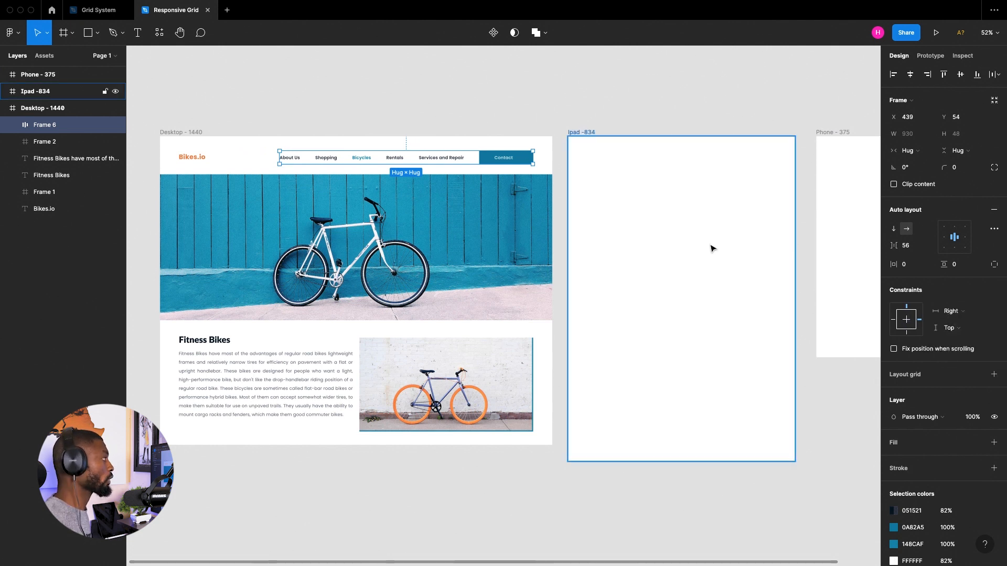
Try narrowing the desktop frame to about 1219 px wide to test the navigation menu's constraint
click(204, 132)
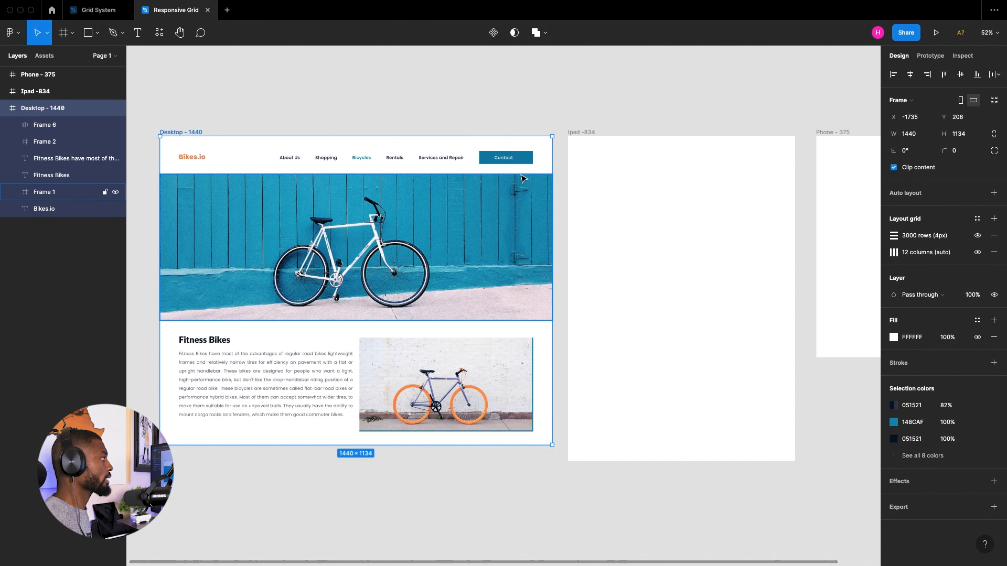
drag(553, 172, 492, 163)
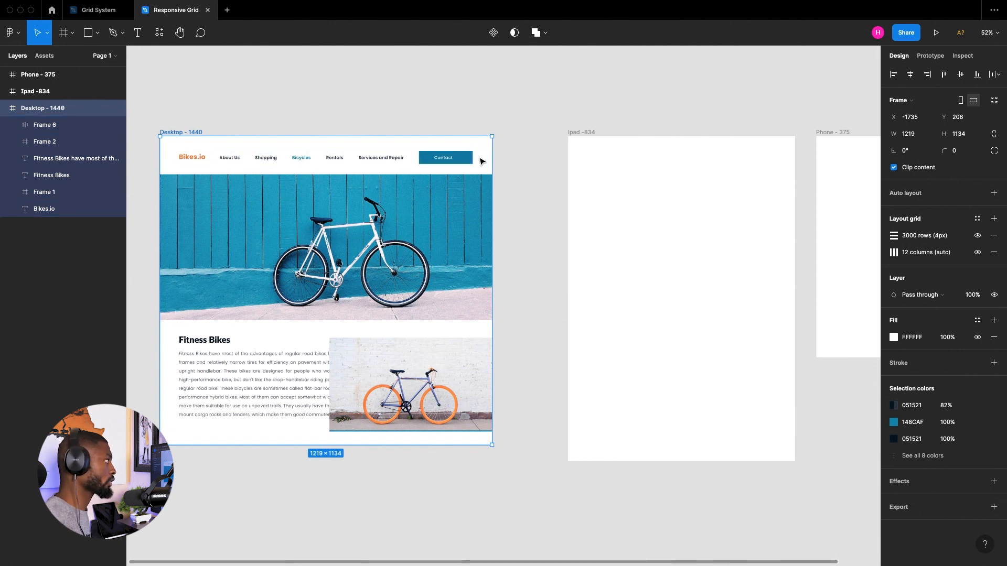
mouse_move(490, 157)
mouse_down()
mouse_move(536, 155)
mouse_move(489, 156)
mouse_move(509, 156)
mouse_up()
Set the desktop frame's width to 1440 px
text(1140)
key(Return)
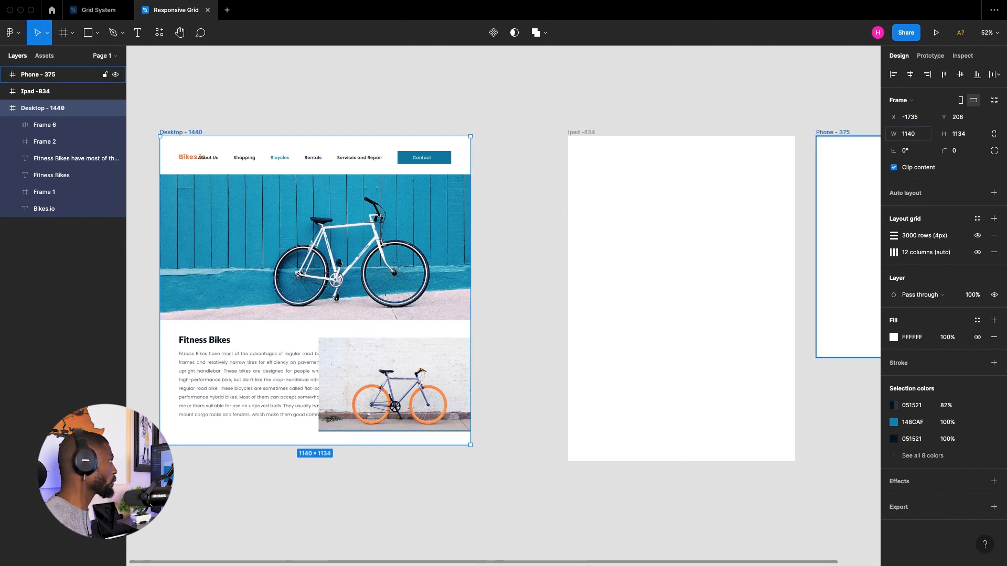
click(924, 135)
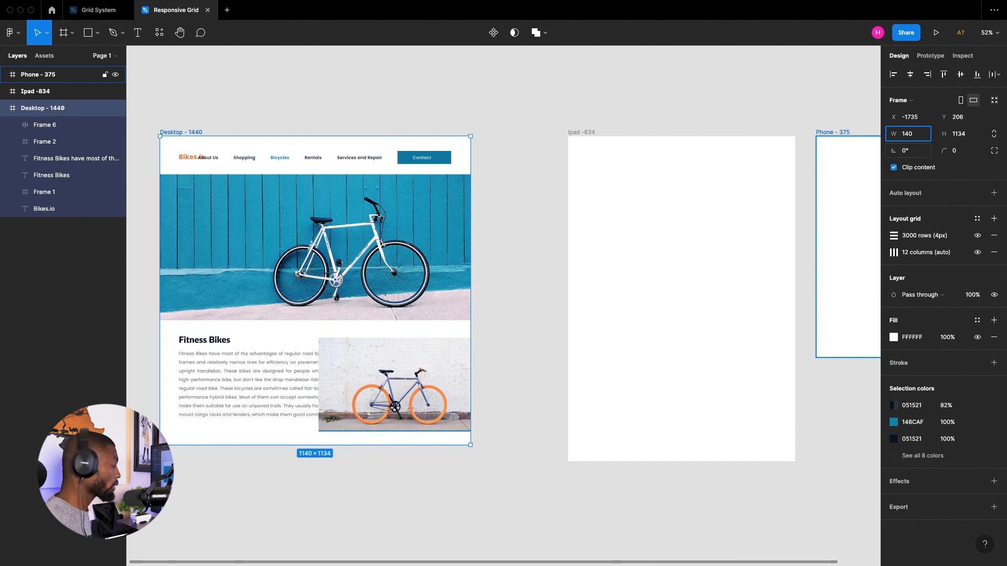
text(4)
key(Return)
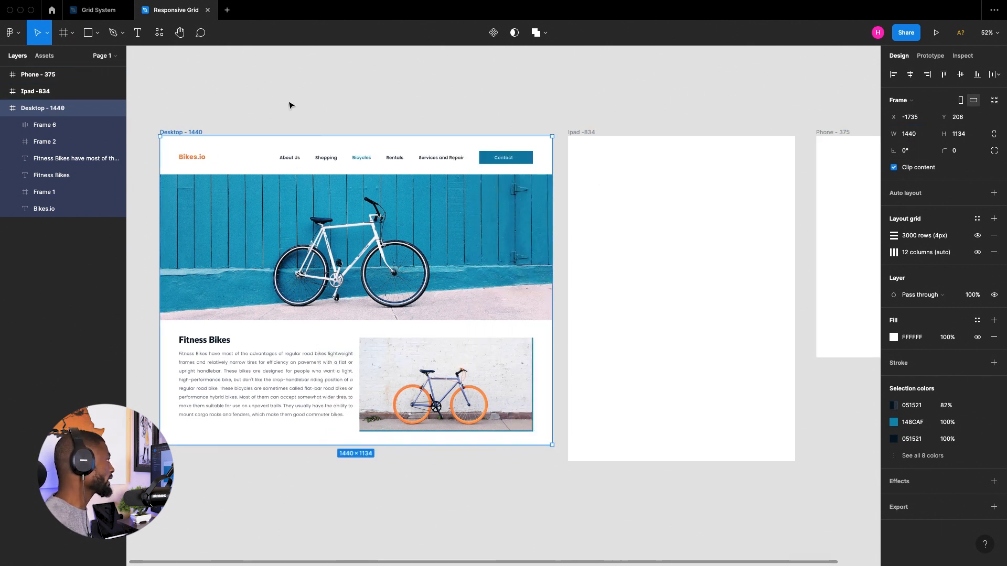
Try narrowing the desktop frame to about 1425 px, check the hero image's constraints, and return the frame to 1440 px
click(291, 105)
click(409, 255)
click(195, 132)
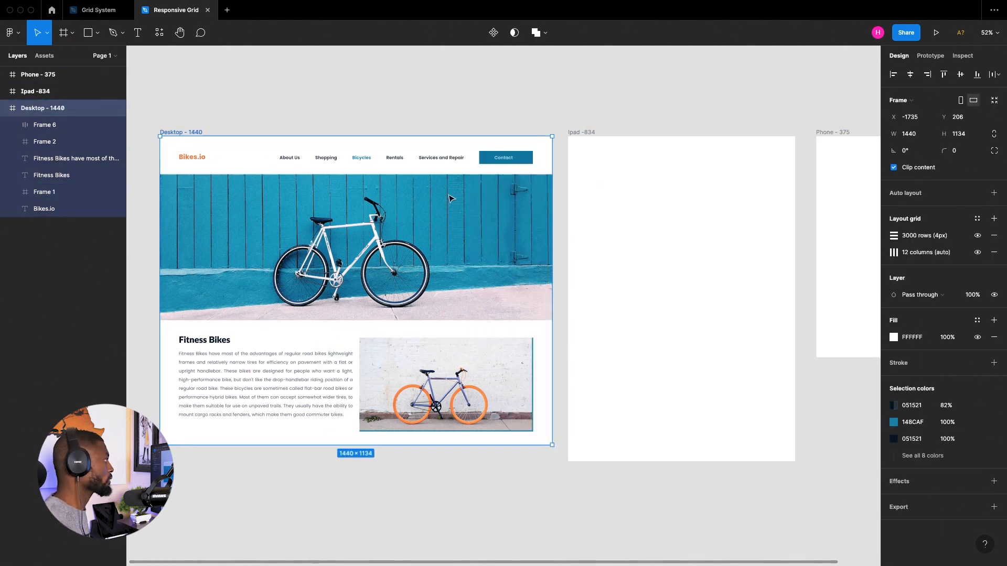
mouse_move(552, 206)
mouse_down()
mouse_move(471, 207)
mouse_move(552, 206)
mouse_up()
click(442, 230)
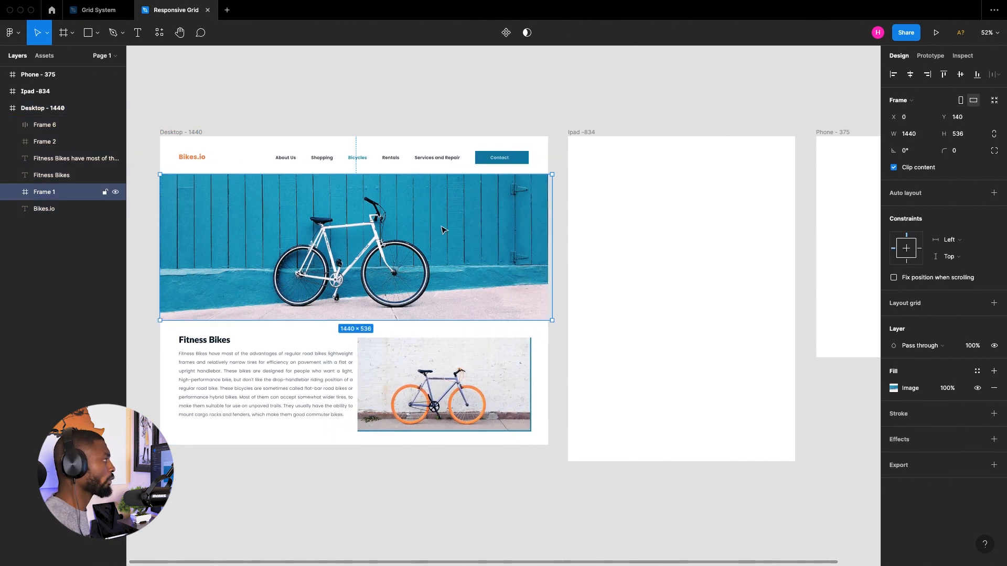
click(184, 132)
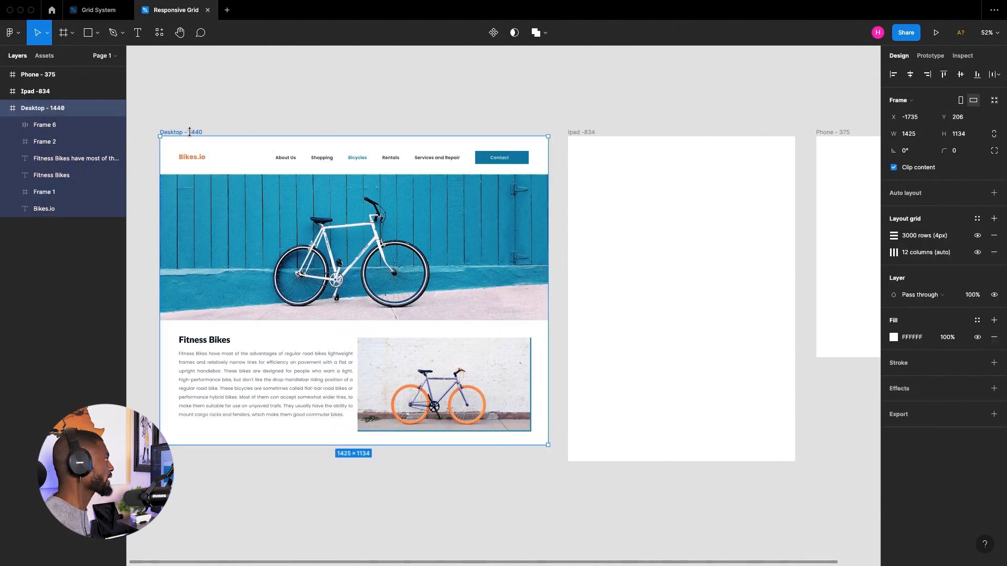
drag(548, 166, 553, 206)
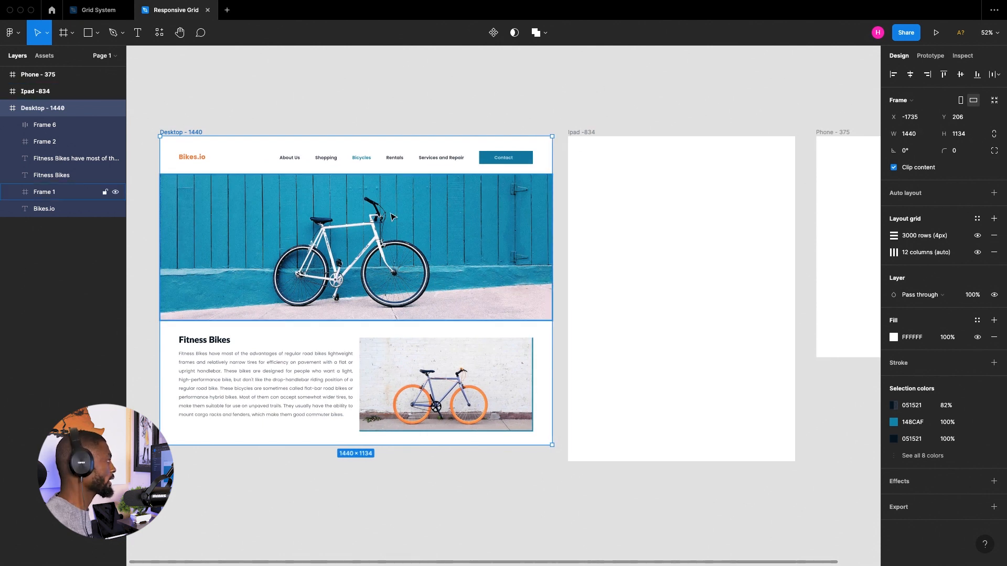
Set the horizontal constraint of the hero bike image to Center
click(335, 213)
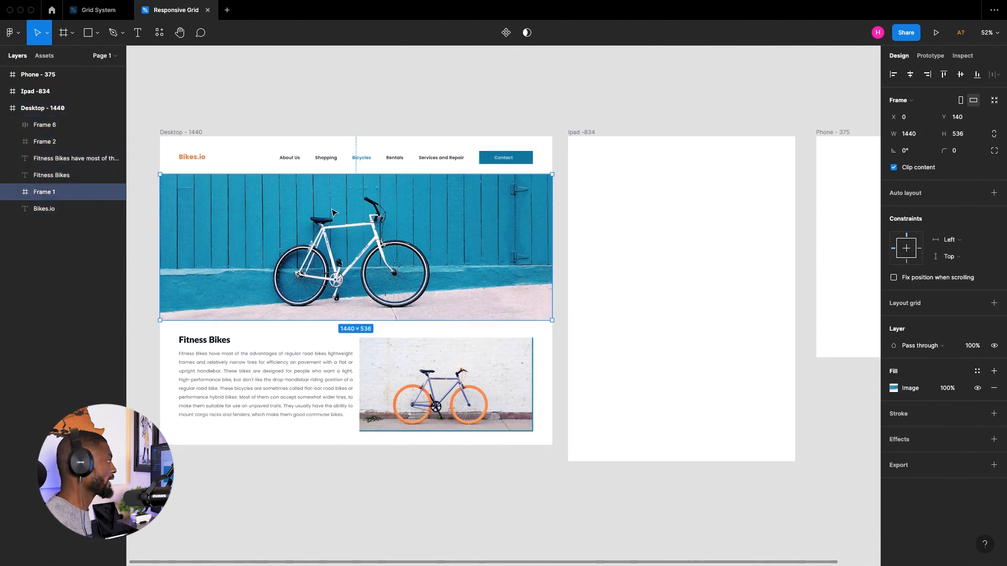
click(951, 240)
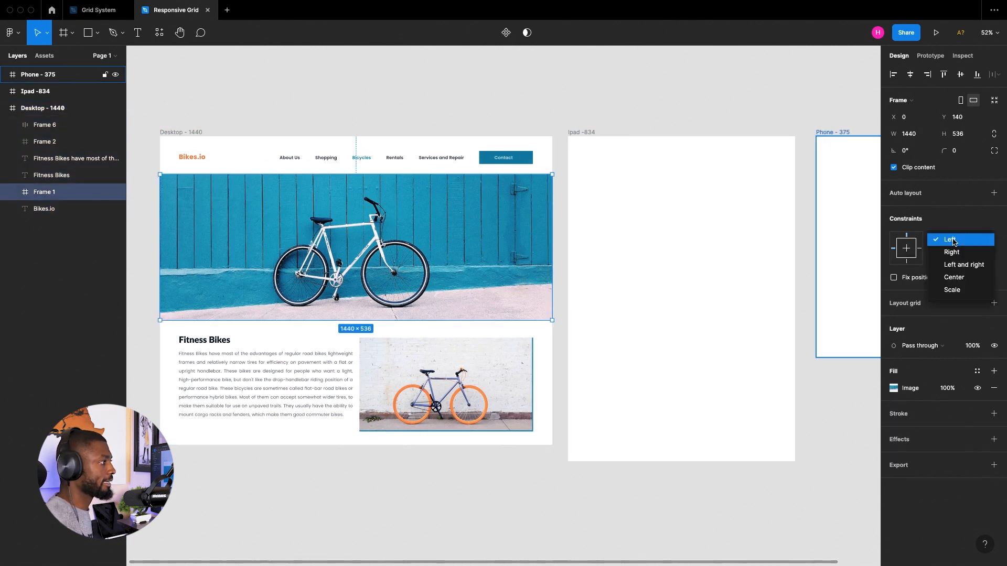
click(956, 277)
Try resizing the desktop frame between about 950 and 1331 px wide to test the hero image's centering
click(188, 132)
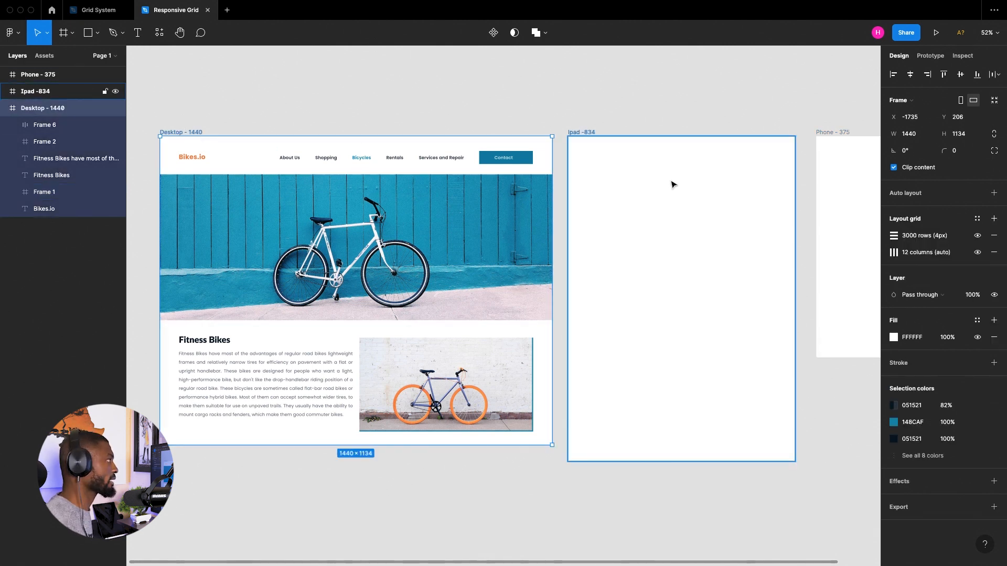
drag(556, 157, 419, 160)
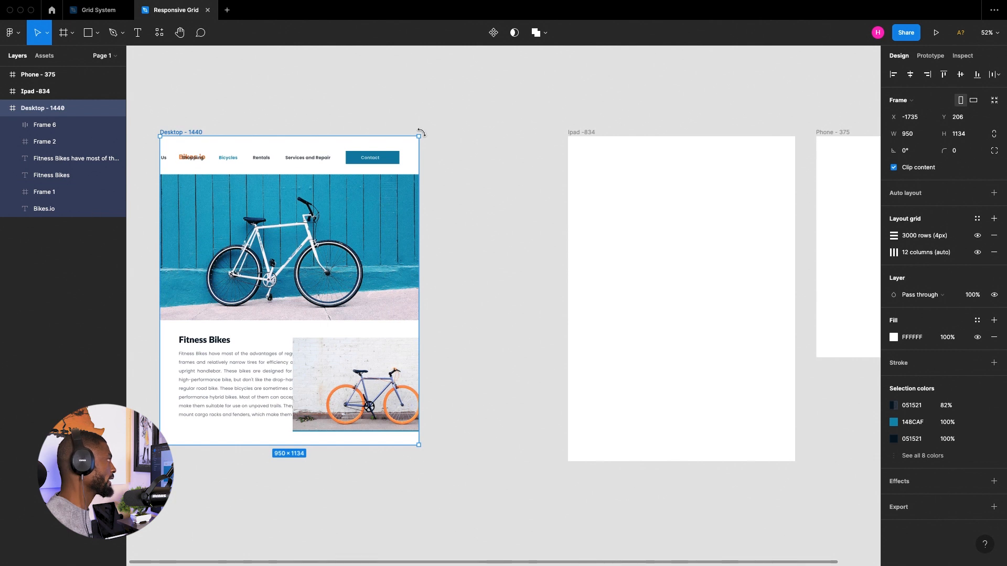
drag(418, 178, 501, 185)
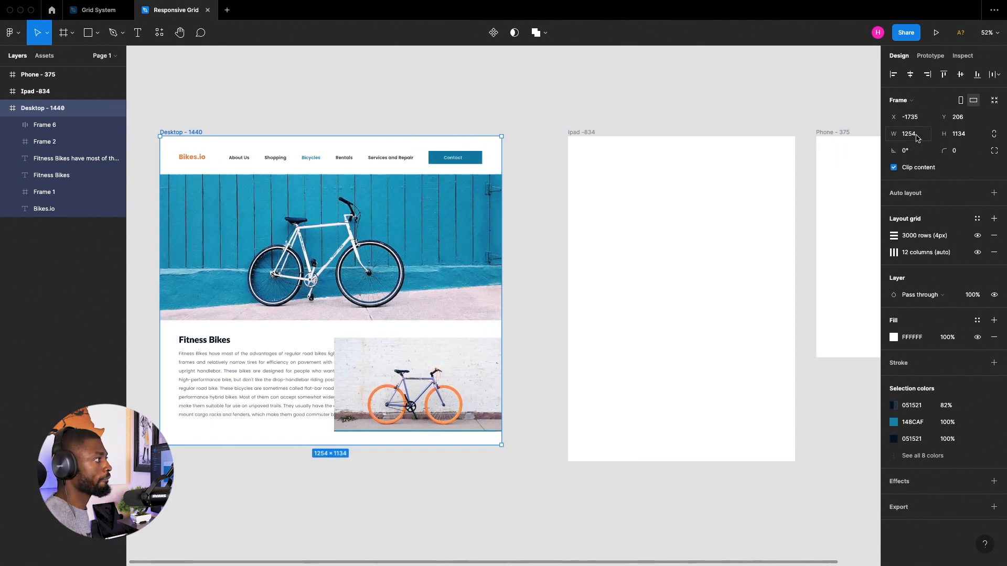
drag(502, 166, 493, 186)
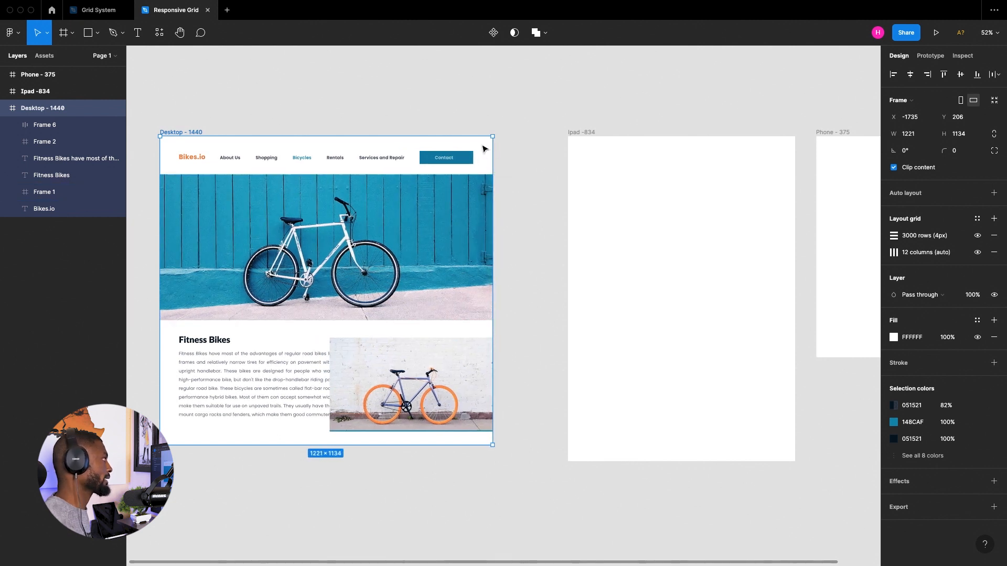
drag(493, 160, 522, 161)
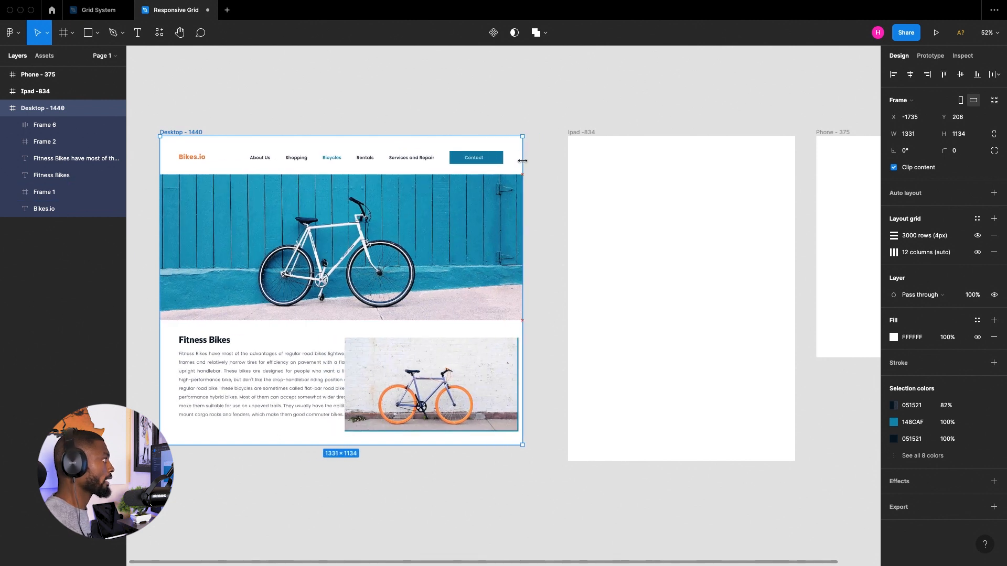
Check the constraints of the Fitness Bikes heading and paragraph, and set the desktop frame's width to 1440 px
click(211, 340)
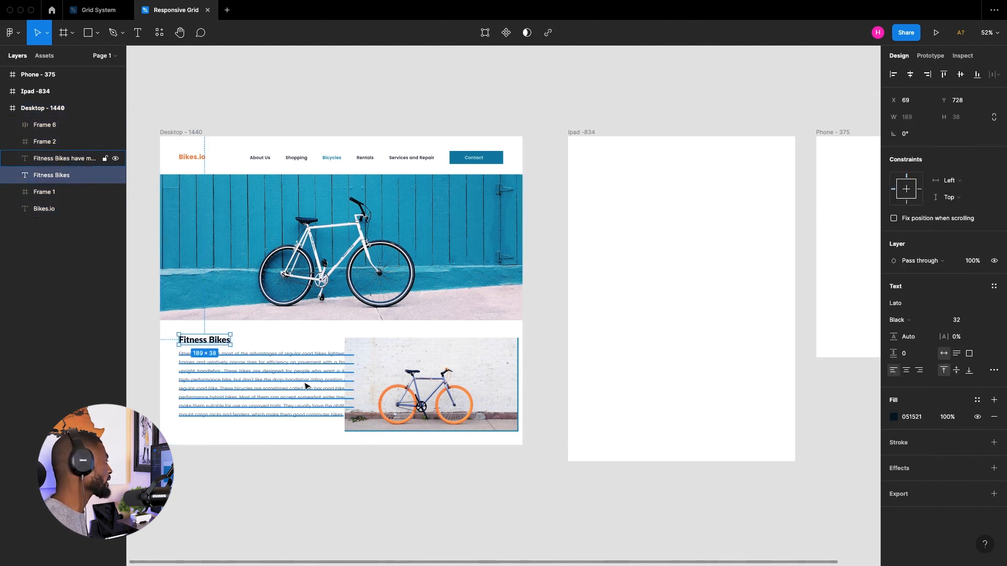
click(286, 385)
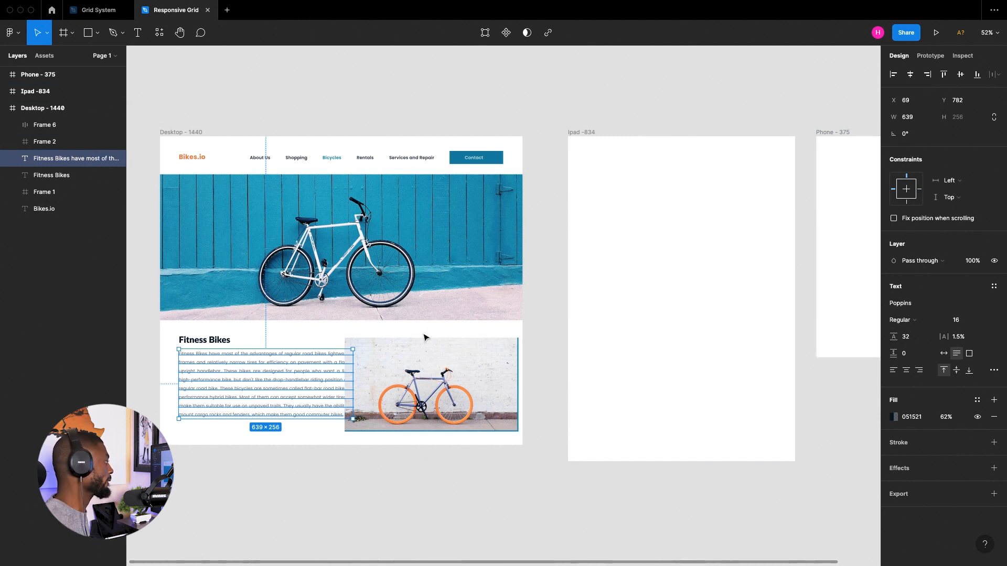
click(203, 132)
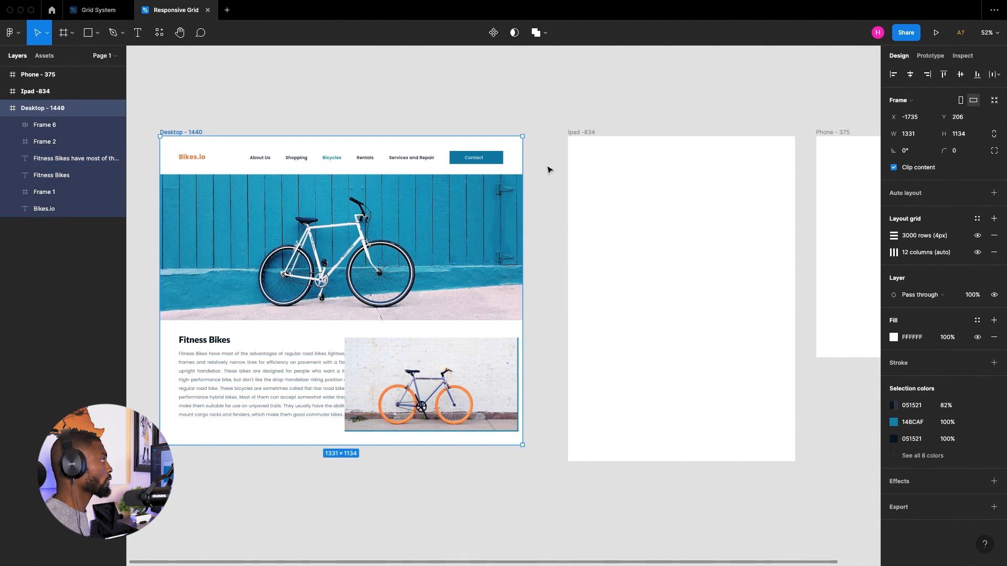
drag(522, 152, 551, 152)
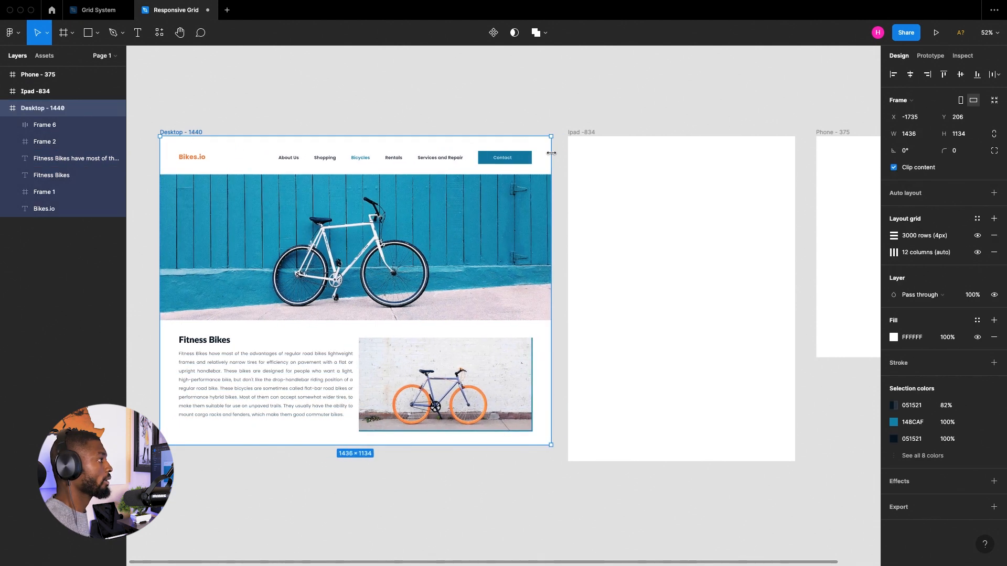
click(922, 138)
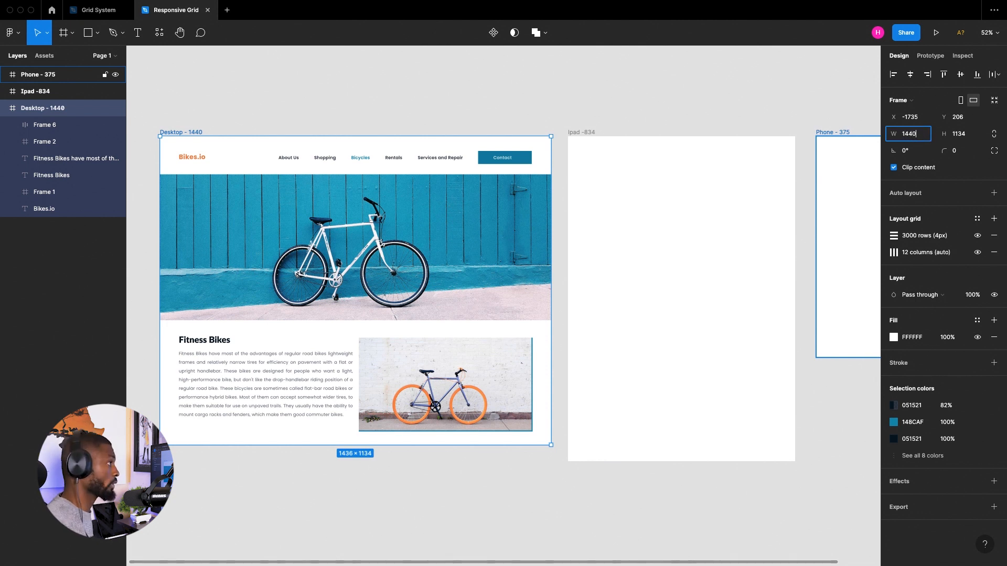
key(Return)
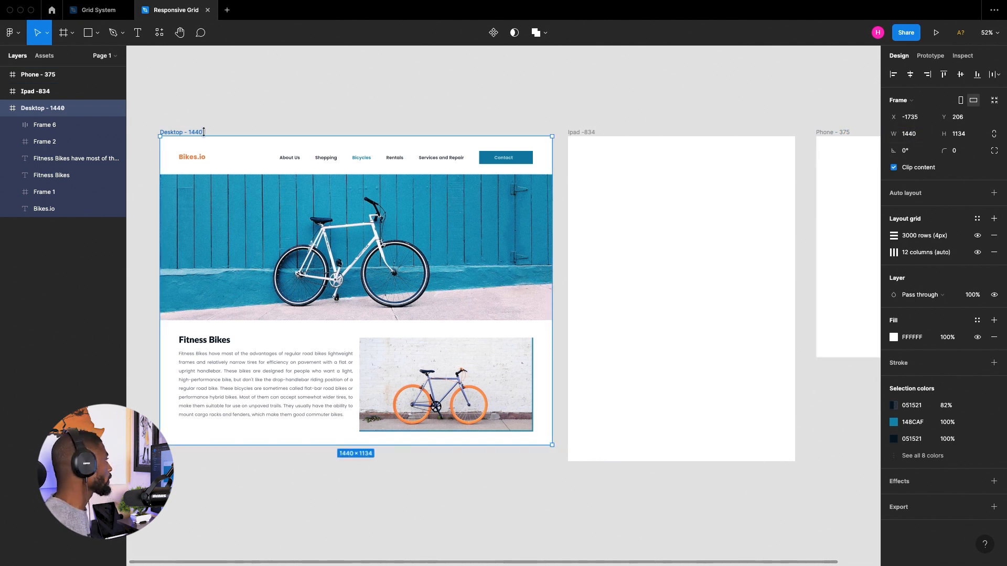
Set the Fitness Bikes paragraph's horizontal constraint to Left and right, and test it by resizing the desktop frame
click(262, 374)
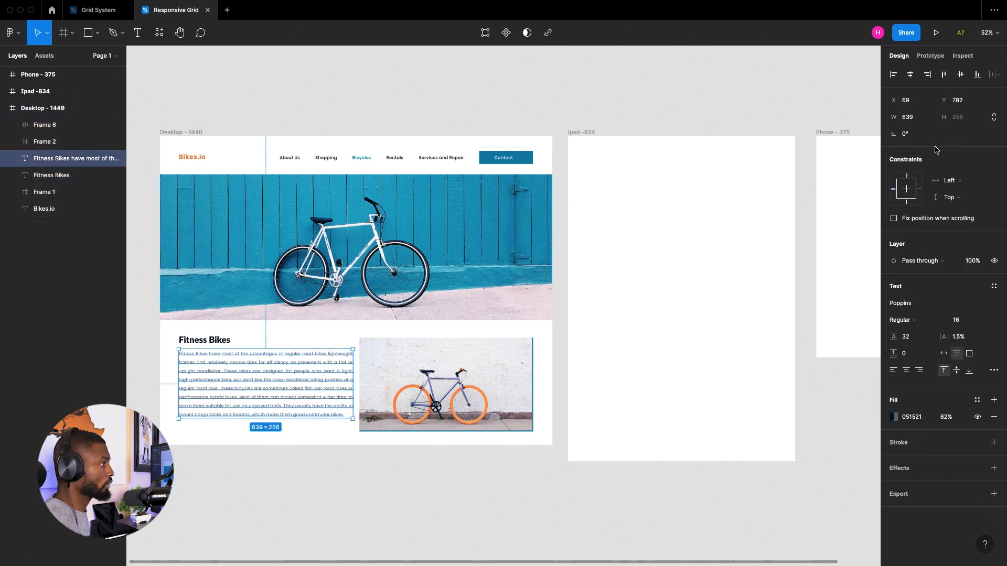
click(953, 184)
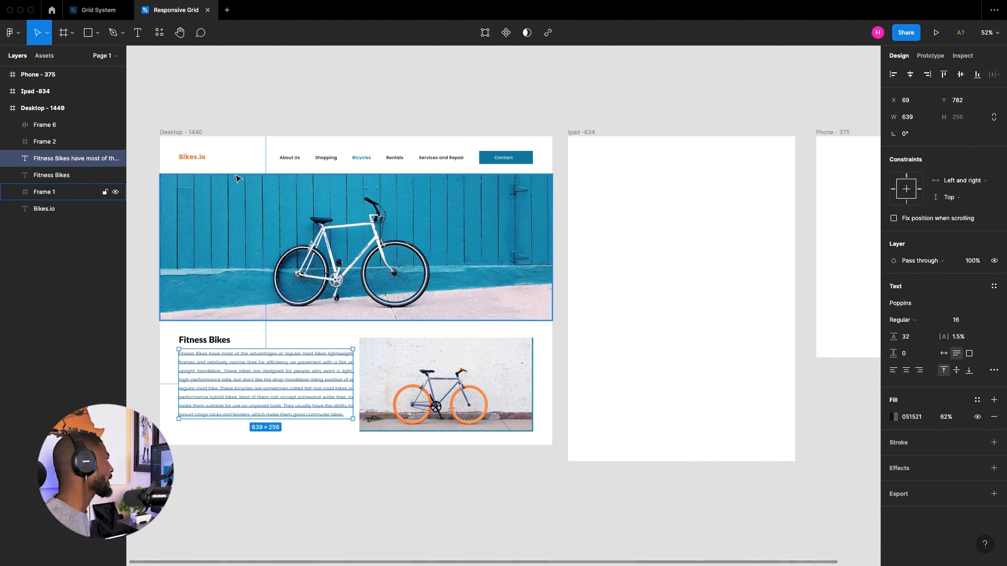
click(181, 132)
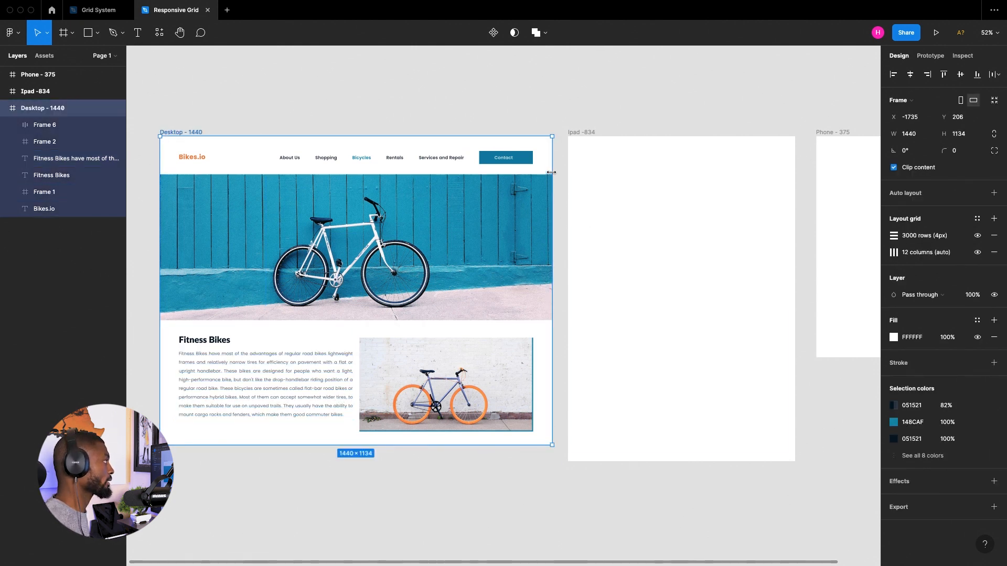
drag(547, 168, 549, 195)
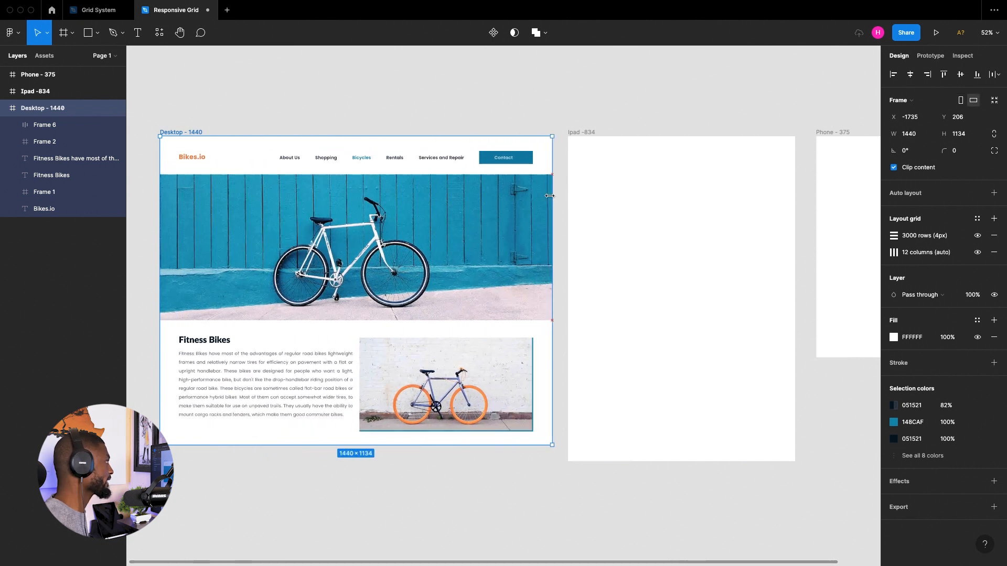
Set the horizontal constraint of the bike image beside the Fitness Bikes paragraph to Left and right
click(415, 382)
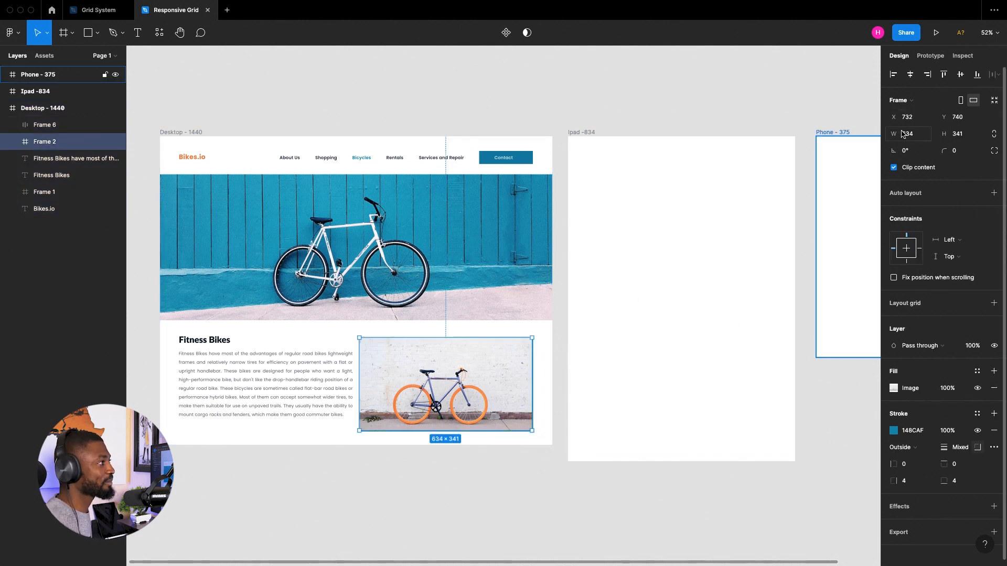
click(953, 244)
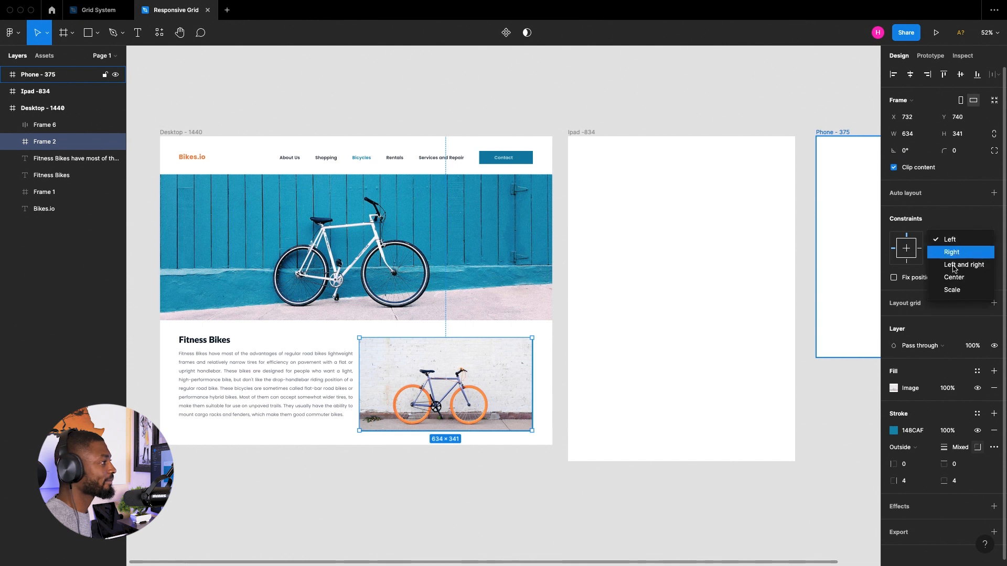
click(959, 263)
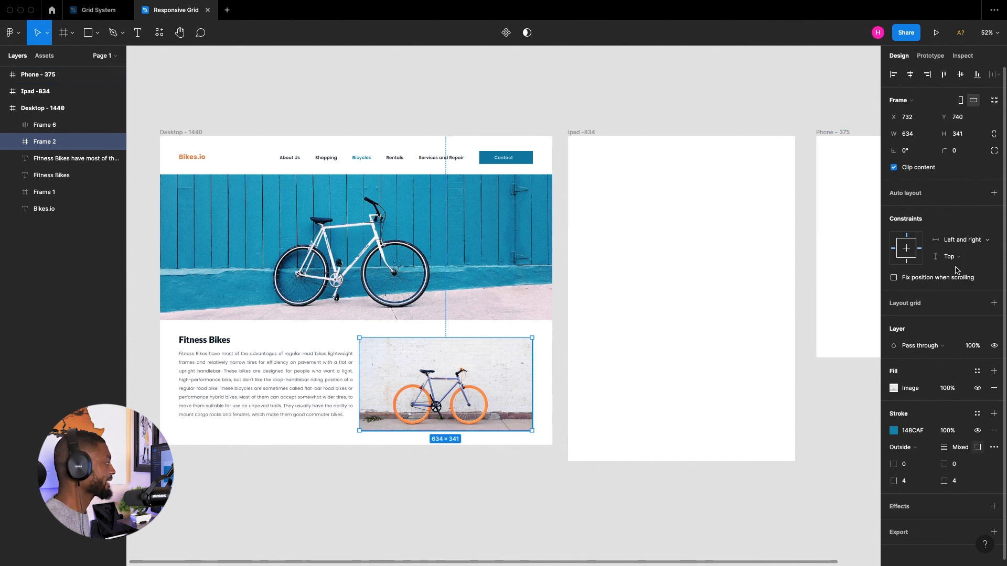
Try resizing the desktop frame to about 1257 px, 1282 px and 1259 px wide to test the paragraph and image constraints
click(188, 125)
click(188, 131)
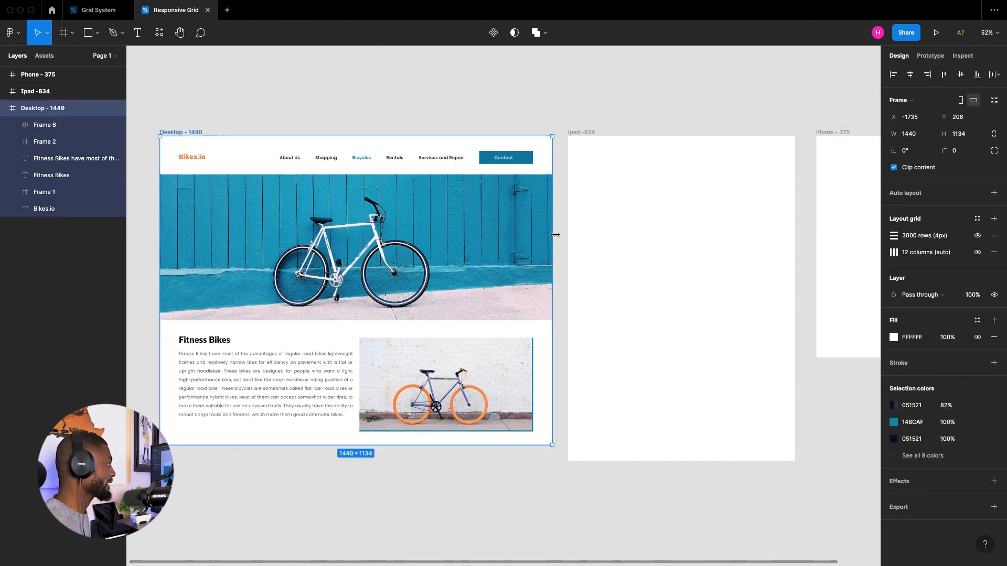
drag(527, 233, 503, 242)
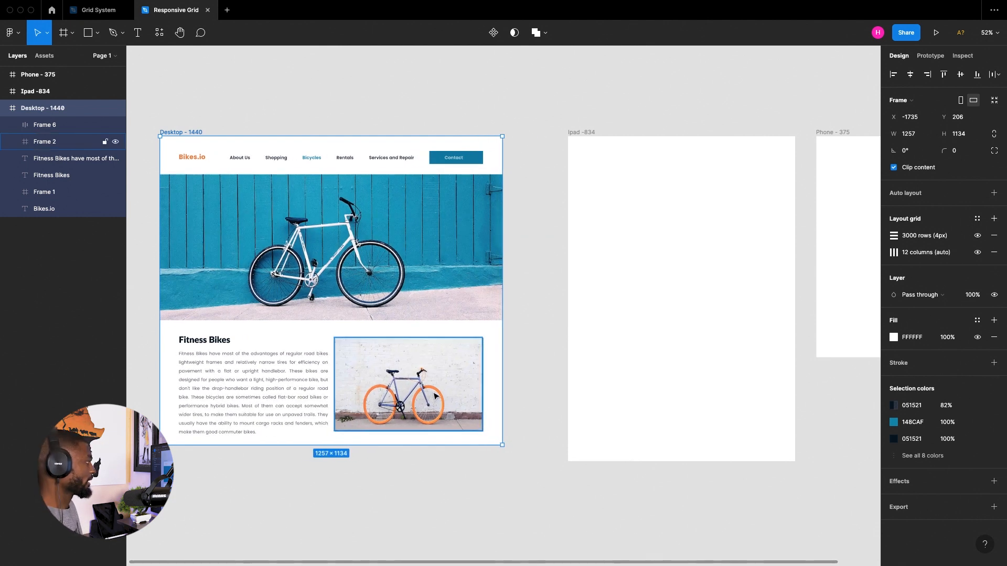
drag(505, 294, 509, 340)
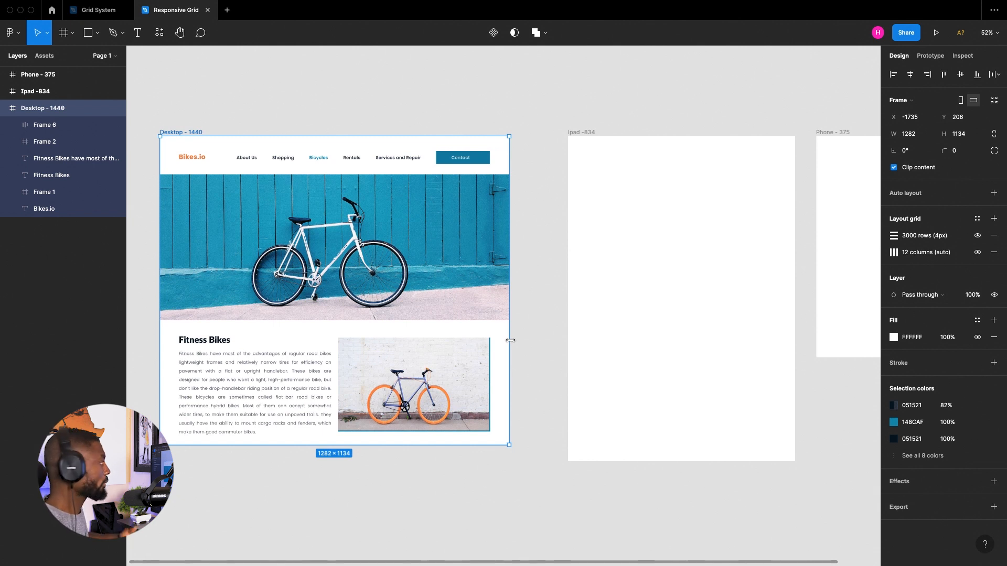
click(507, 346)
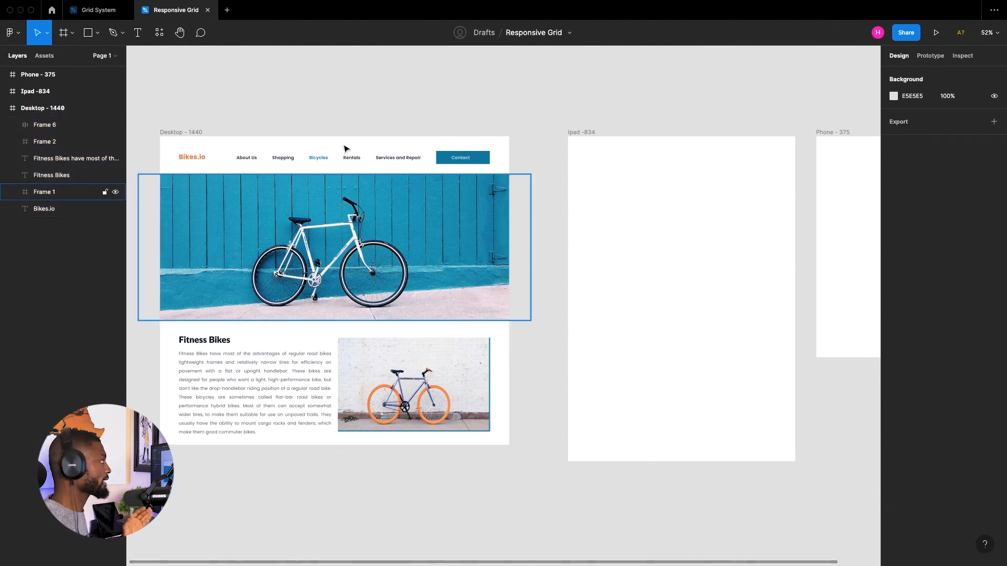
click(197, 135)
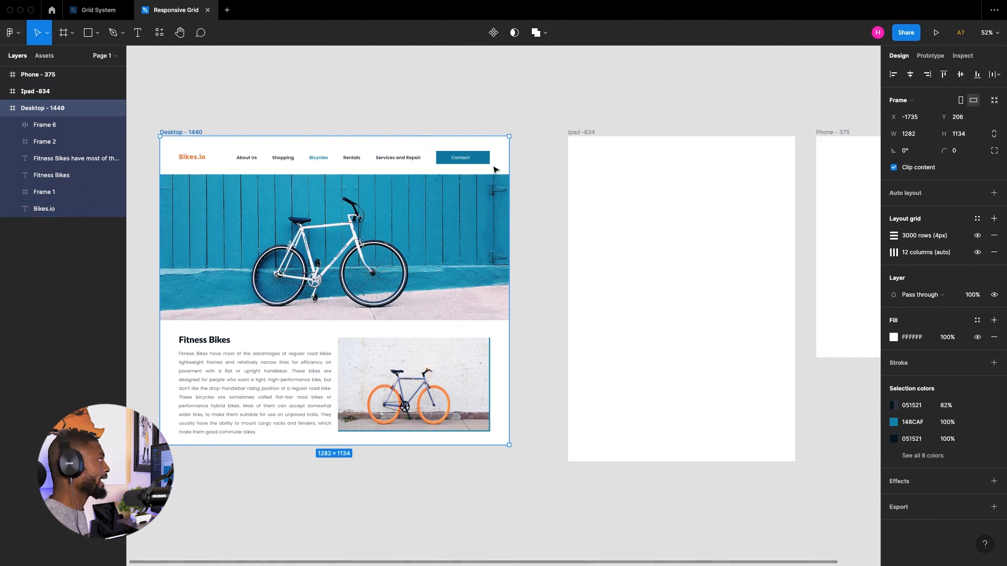
drag(507, 158, 503, 198)
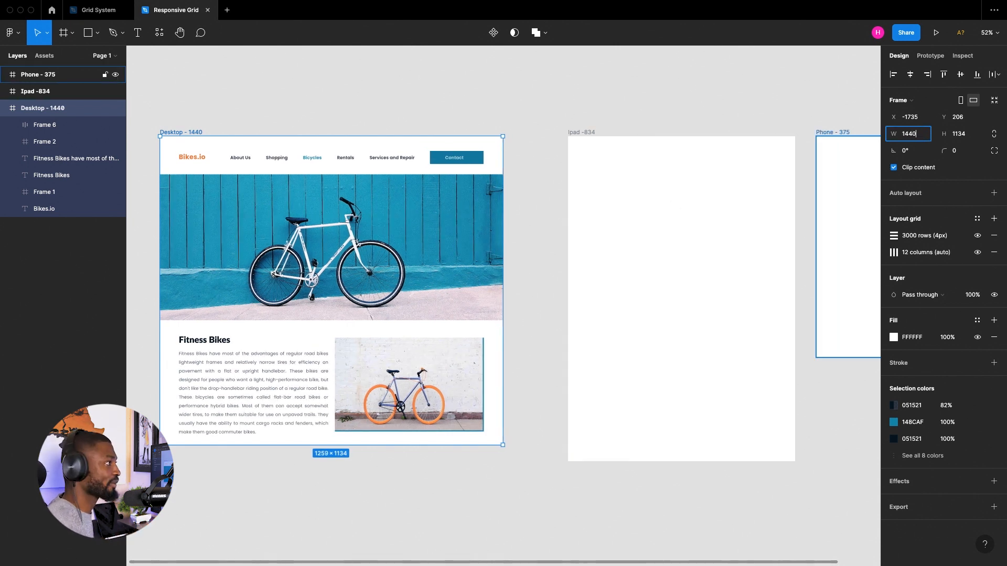
Set the desktop frame's width to 1440 px, and narrow it to about 1215 px to test the whole layout's constraints
text(1440)
key(Return)
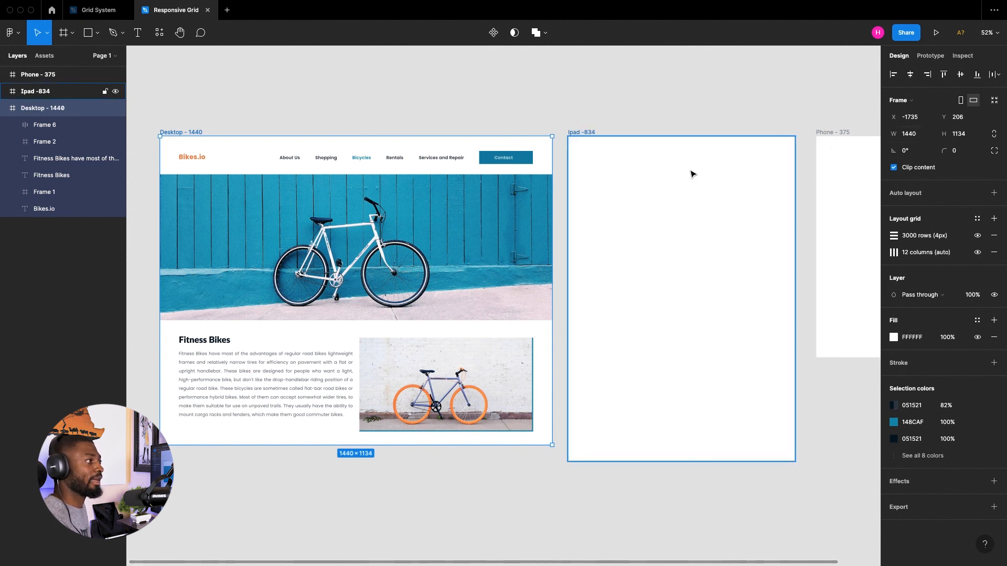
drag(550, 166, 491, 186)
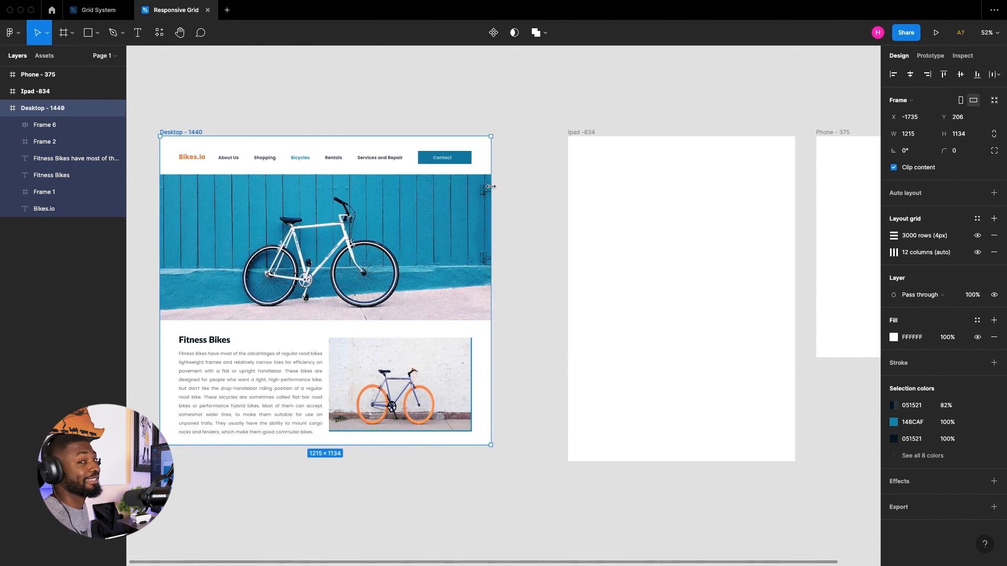
Test the desktop frame's constraints at about 1213 px, 1200 px and 1394 px wide, and set its width to 1440 px
drag(490, 186, 490, 186)
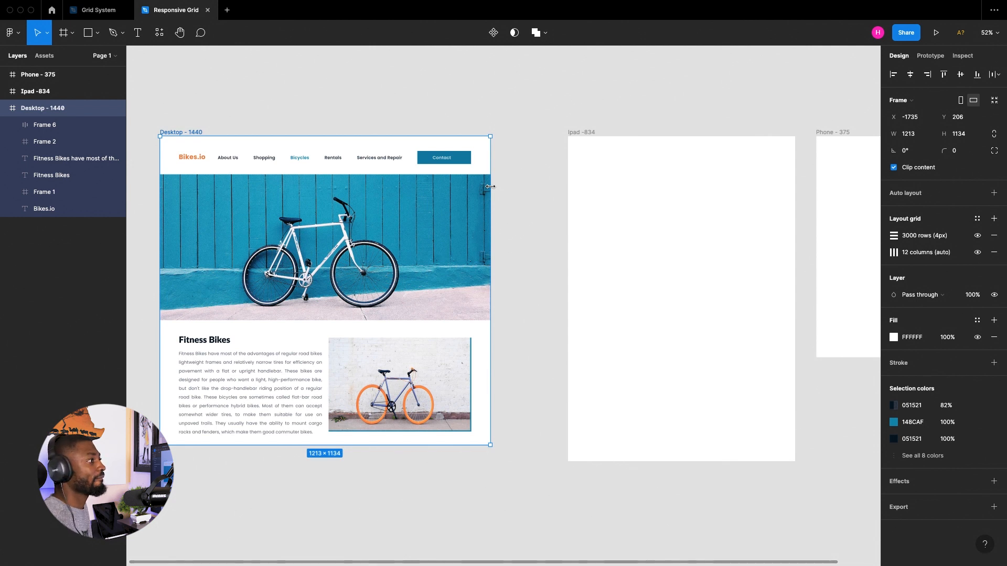
drag(490, 186, 486, 187)
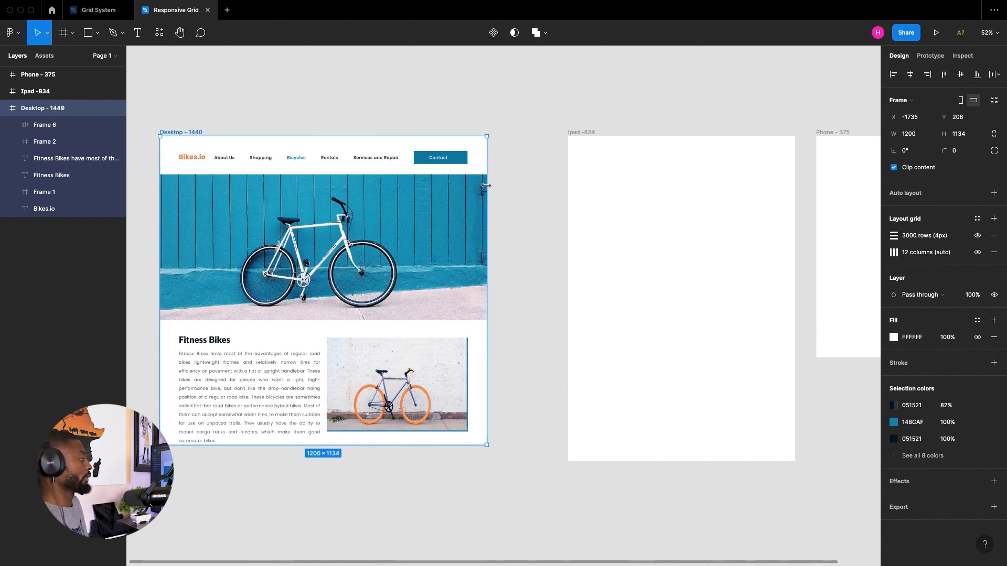
drag(486, 186, 539, 192)
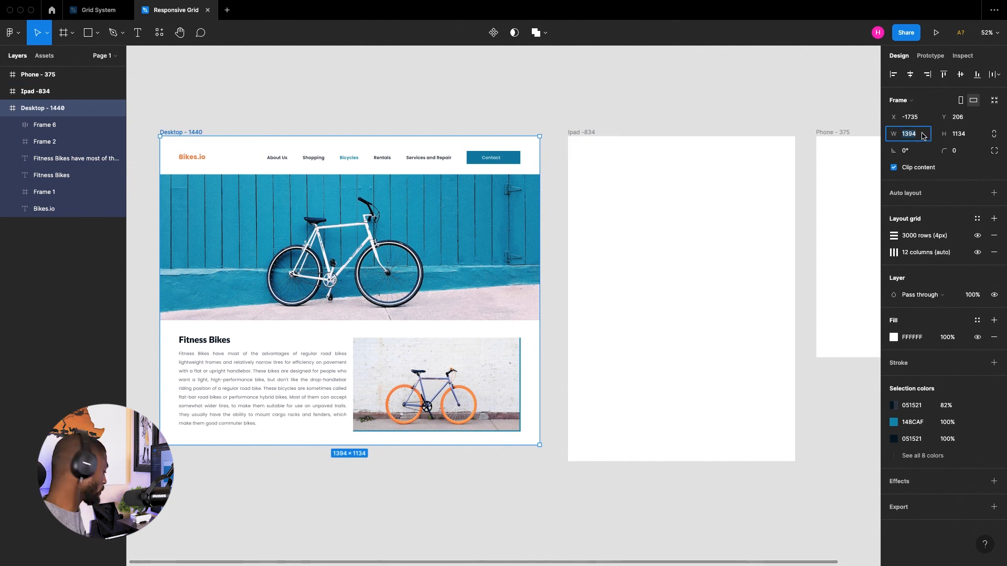
key(Return)
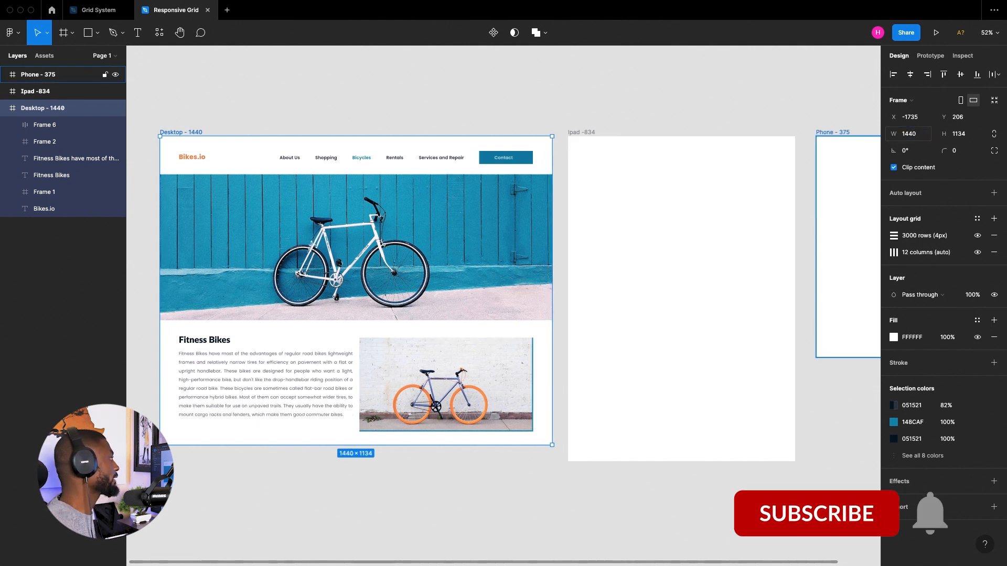
click(593, 108)
Copy the Bikes.io logo from the desktop frame into the iPad frame's header, near its left edge
key(shift+1)
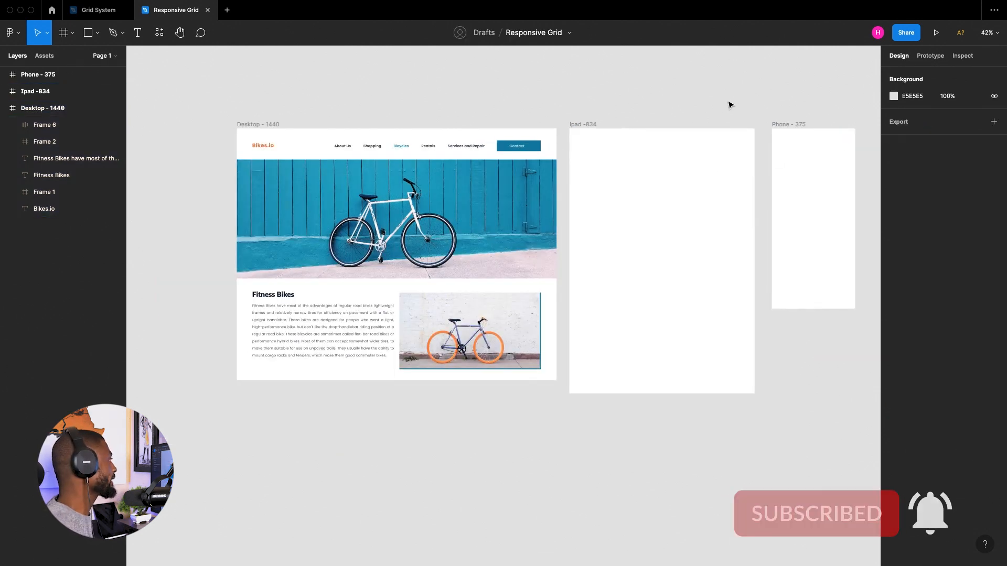
scroll(670, 127, right, 5)
scroll(577, 97, left, 2)
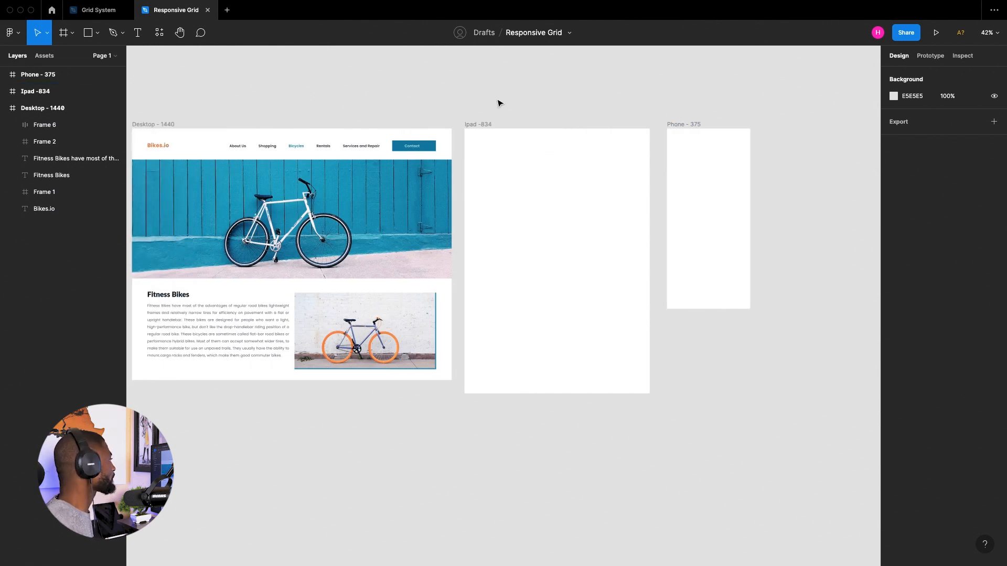
click(254, 151)
click(157, 147)
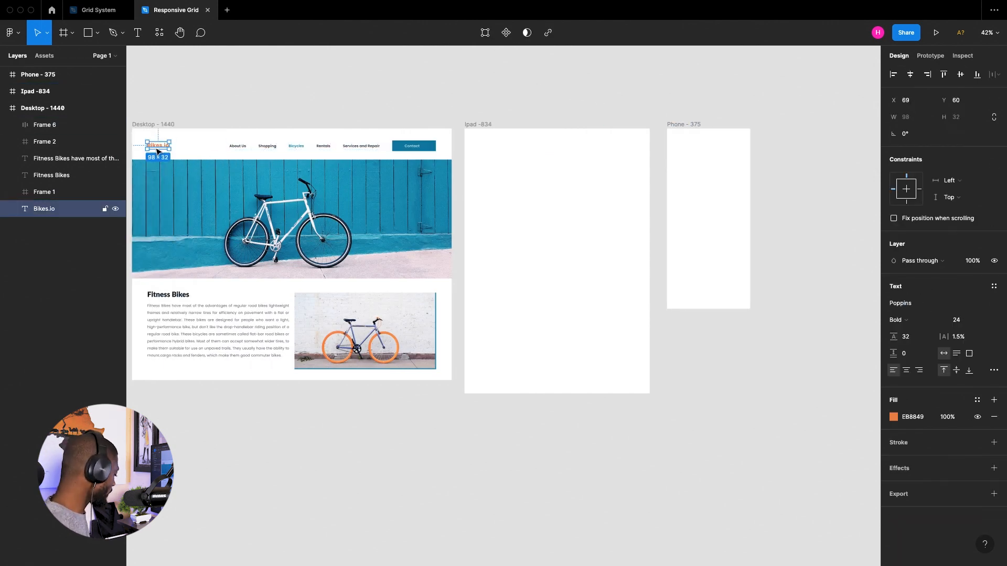
click(467, 131)
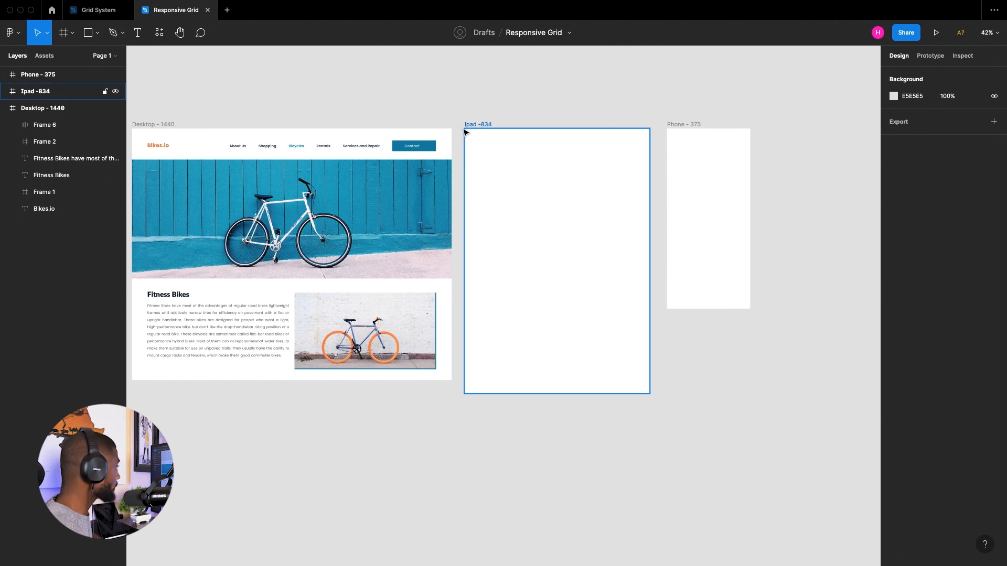
key(ctrl+v)
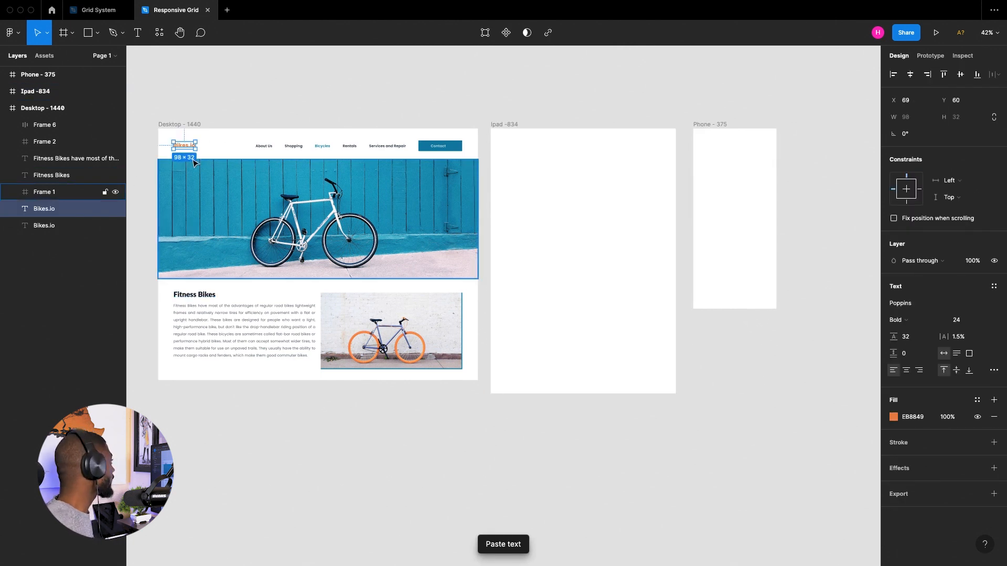
drag(233, 150, 514, 149)
Copy the large hero bike image into the iPad frame and narrow it to fit the frame's width
click(257, 230)
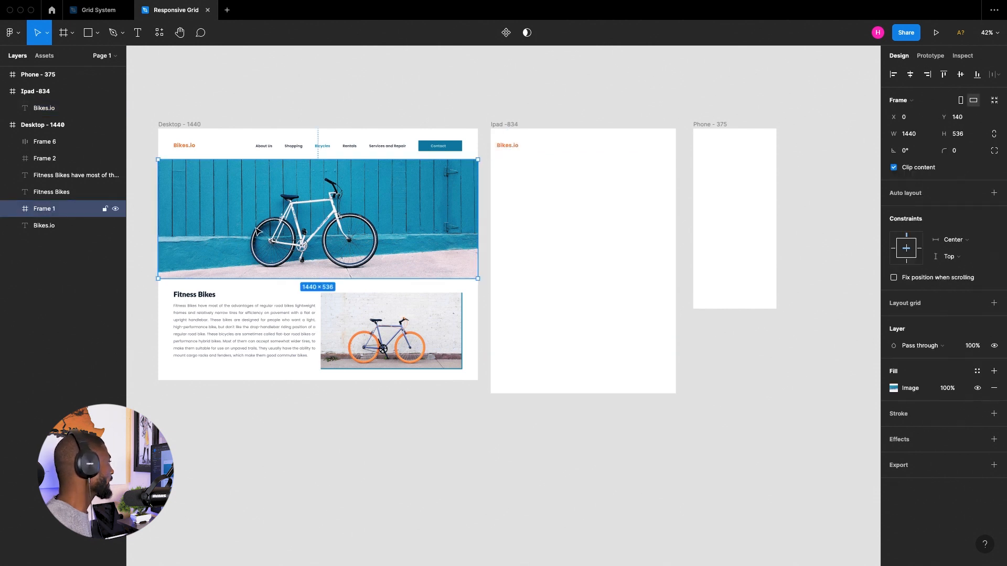
click(510, 124)
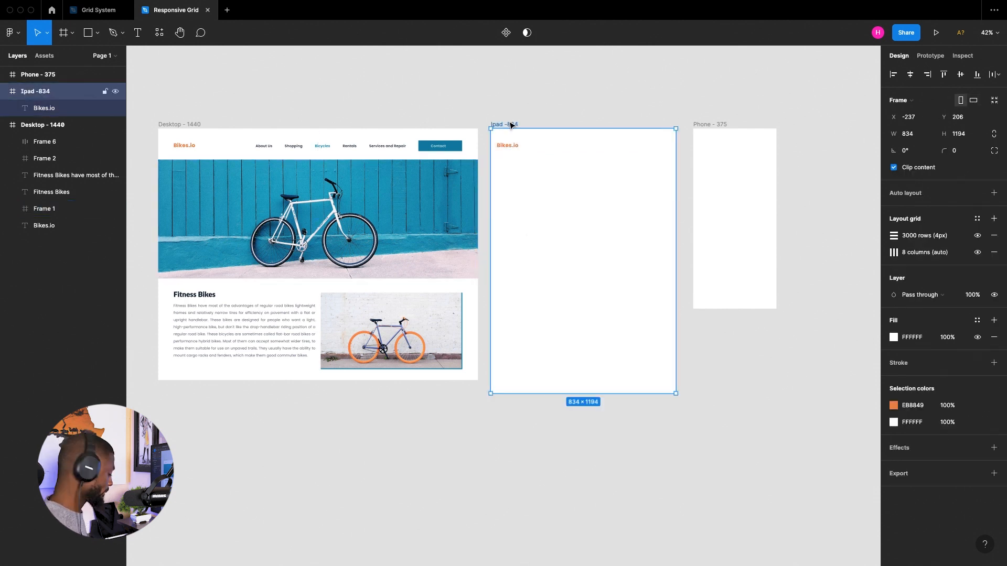
key(super+v)
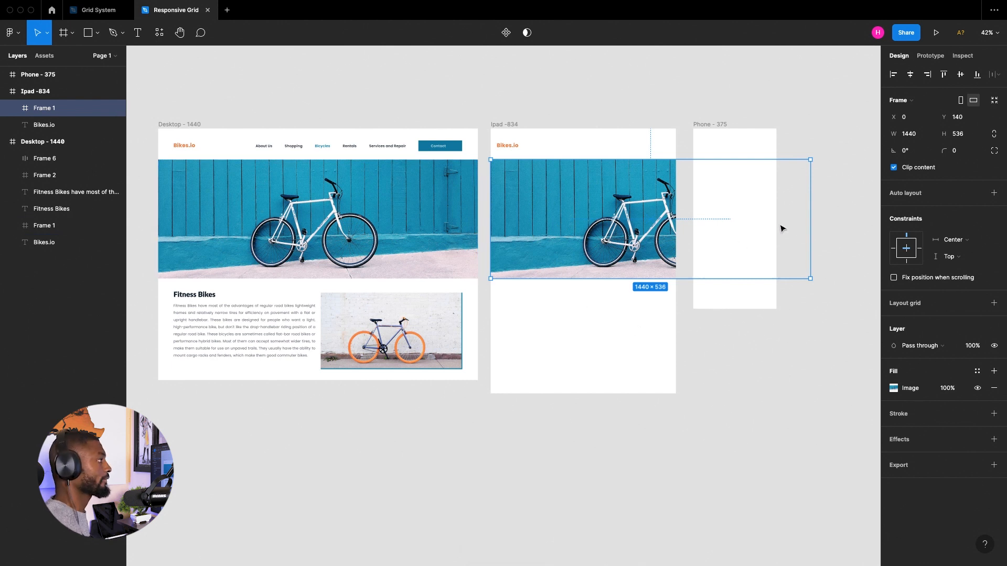
drag(807, 205, 676, 224)
click(729, 376)
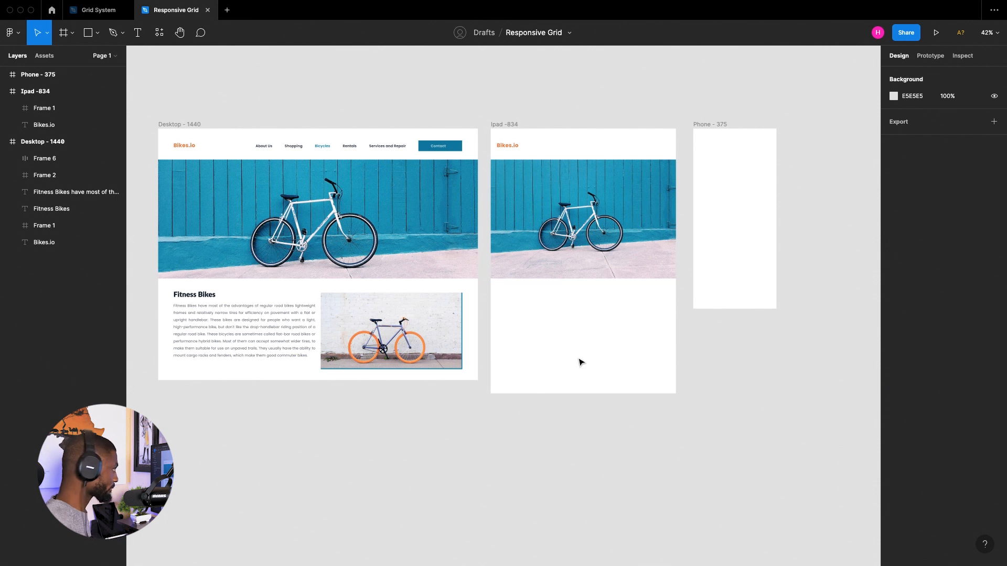
Copy the Fitness Bikes heading from the desktop frame into the iPad frame below the hero image
click(216, 324)
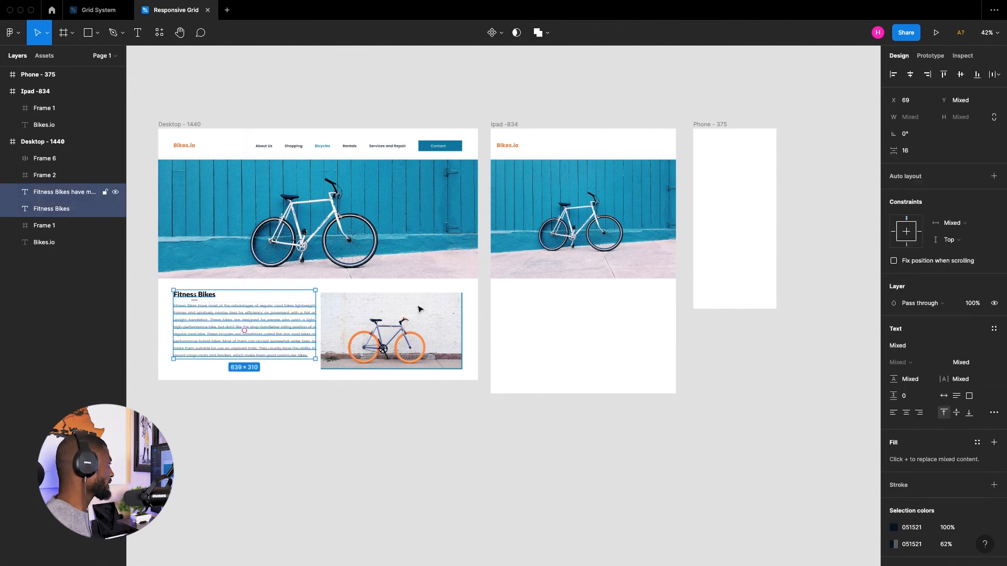
click(371, 334)
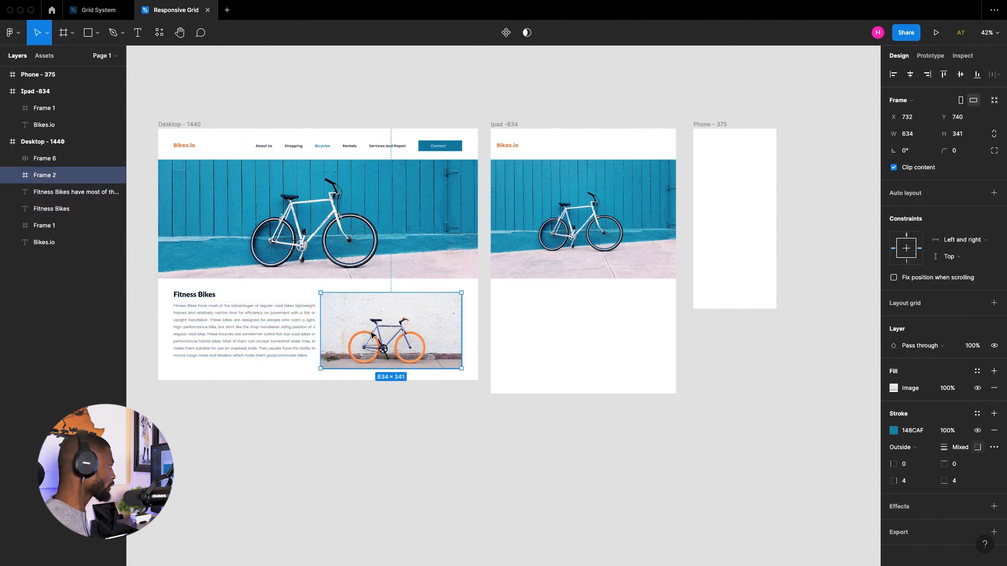
click(187, 297)
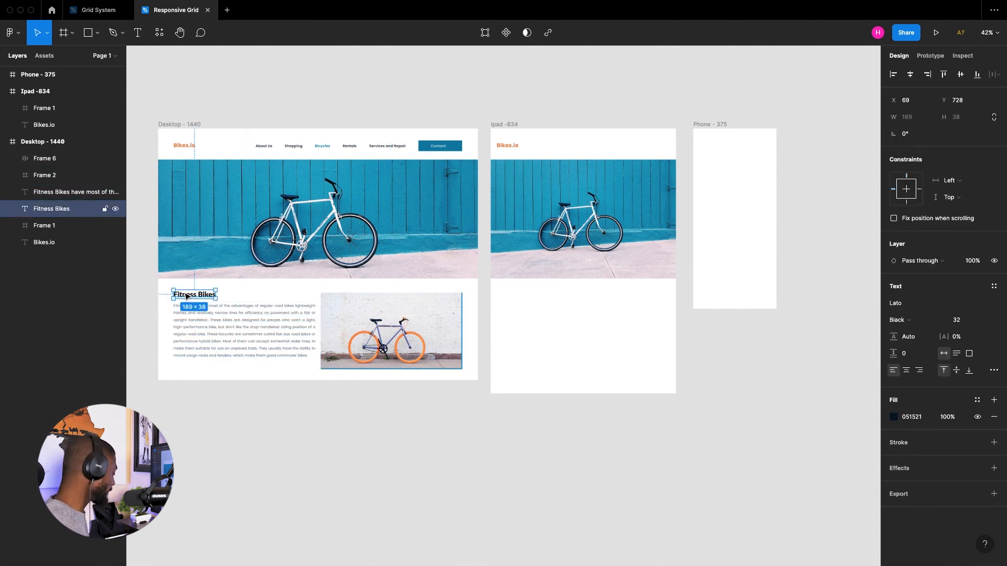
click(513, 125)
key(ctrl+v)
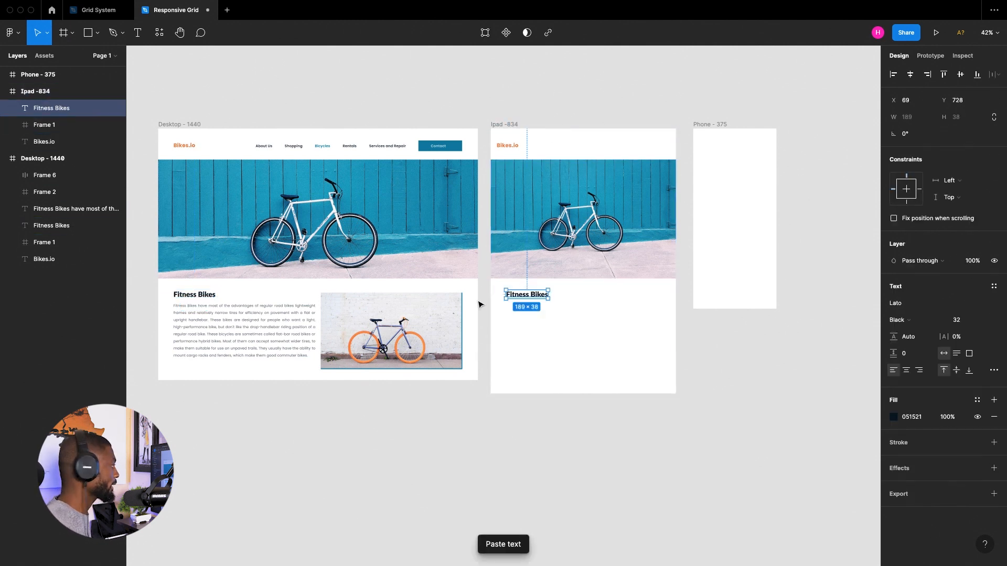
Copy the orange-wheeled bike image into the iPad frame and place it under the Fitness Bikes heading at X 69, Y 808
click(215, 333)
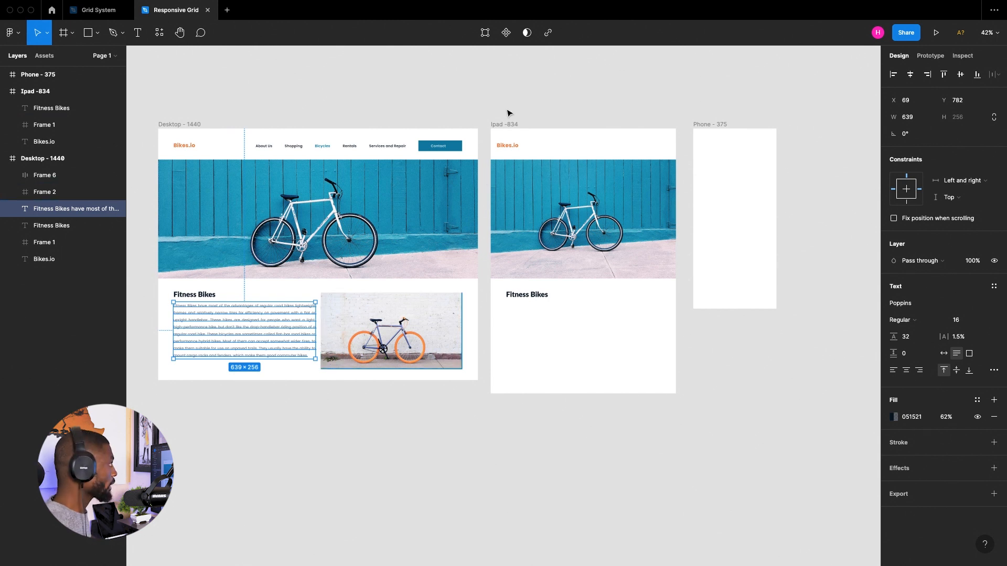
click(514, 125)
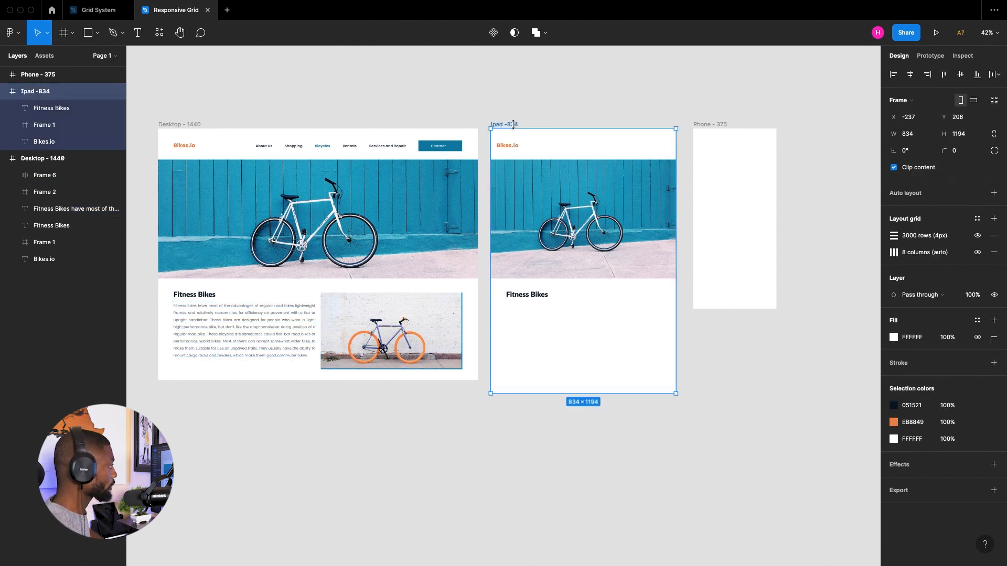
click(351, 346)
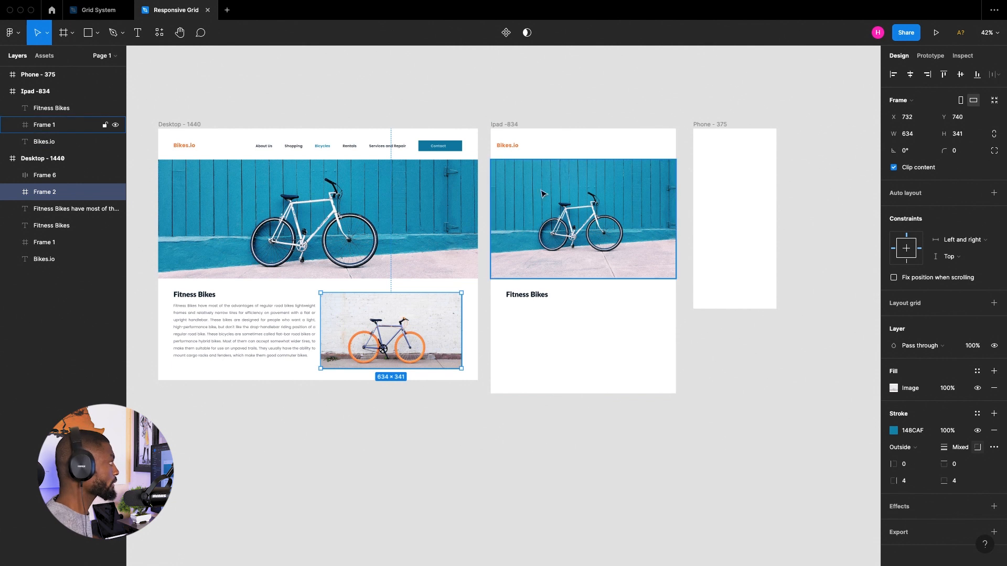
click(513, 126)
key(cmd+v)
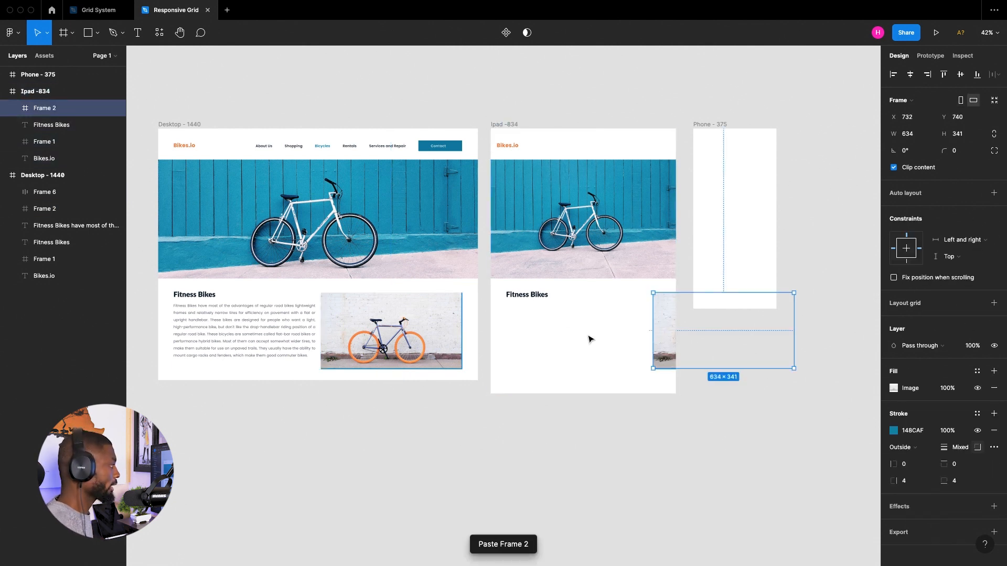
drag(668, 330, 525, 341)
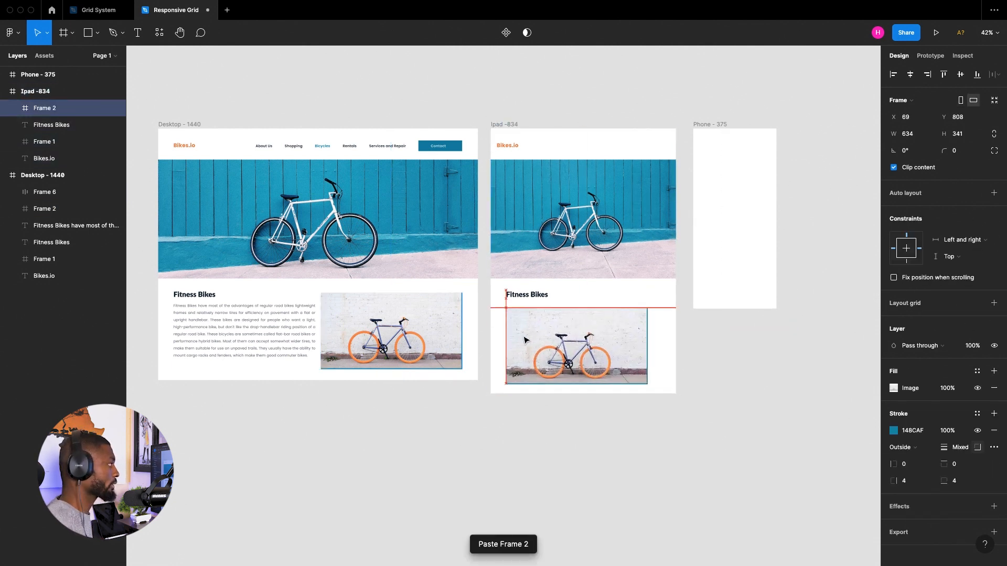
Extend the iPad frame downward and copy the Fitness Bikes paragraph into it, placed below the bike image at about X 76, Y 1198
click(496, 126)
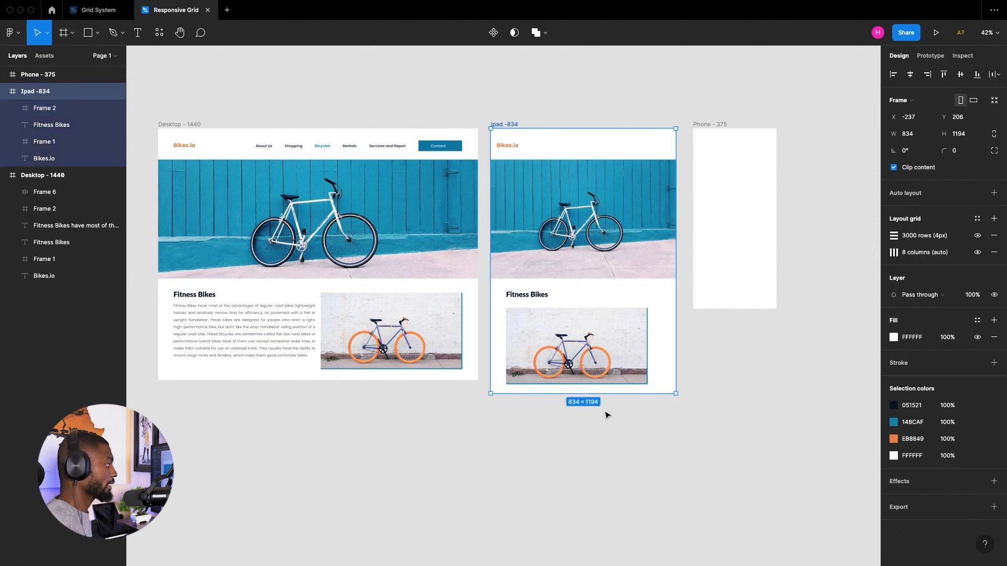
drag(599, 391, 594, 455)
click(290, 344)
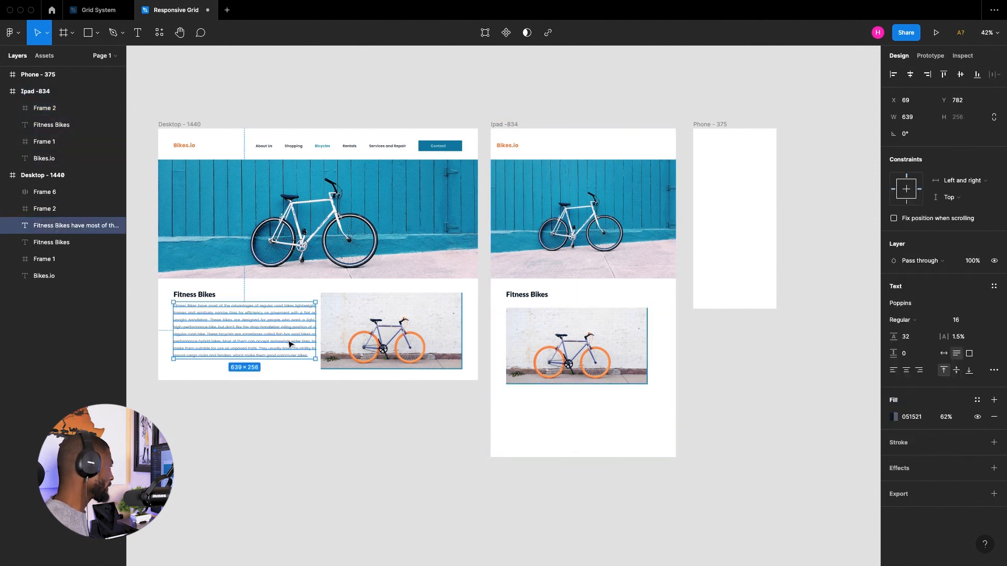
click(563, 409)
click(506, 126)
click(506, 126)
text(Fitness Bikes have most of the advantages of regular road bikes lightweight frames and relatively narrow tires for efficiency on pavement with a flat or upright handlebar. These bikes are designed for people who want a light, high-performance bike, but don't like the drop-handlebar riding position of a regular road bike. These bicycles are sometimes called flat-bar road bikes or performance hybrid bikes. Most of them can accept somewhat wider tires, to make them suitable for use on unpaved trails. They usually have the ability to mount cargo racks and fenders, which make them good commuter bikes.)
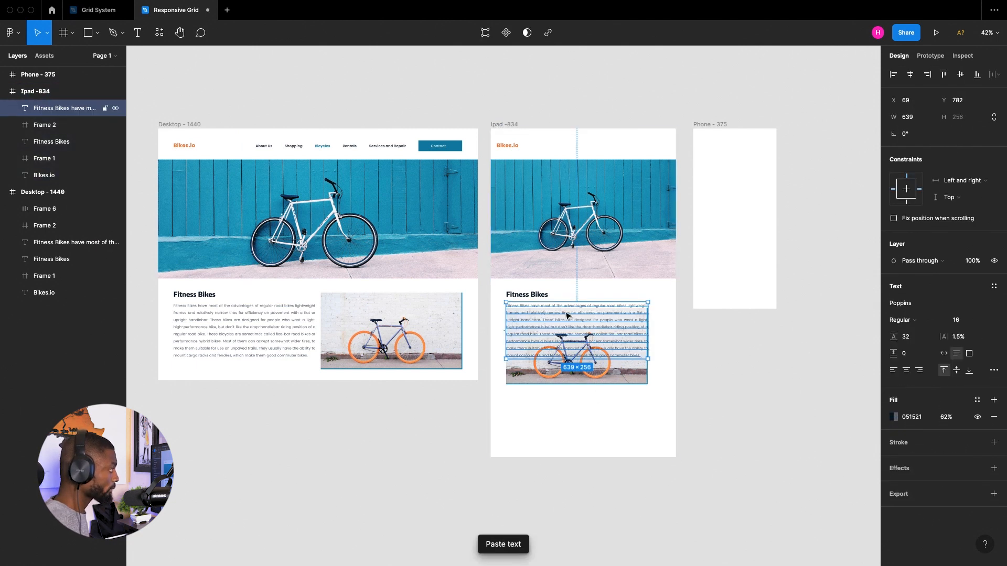
drag(547, 425, 571, 409)
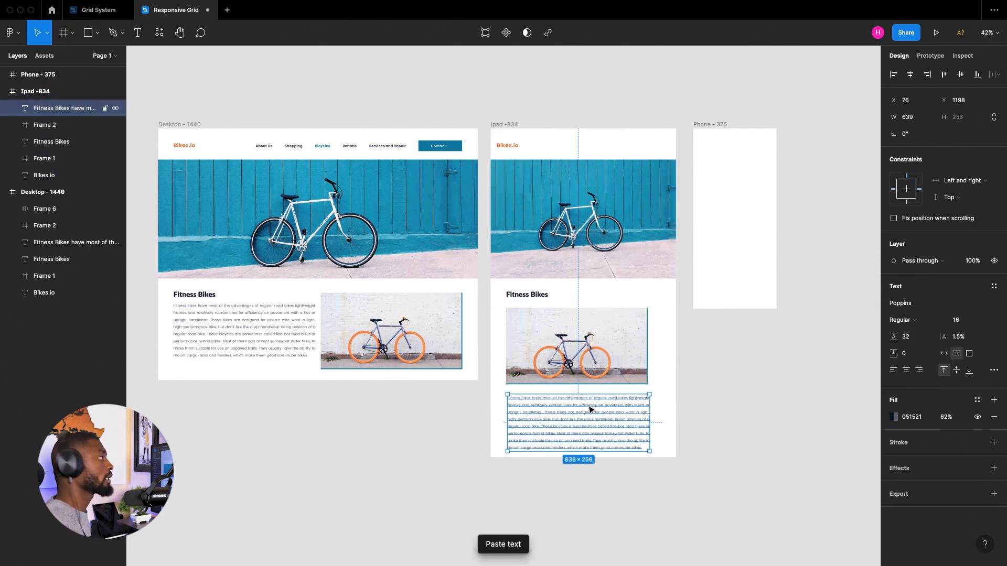
click(730, 405)
Show the layout grids on the desktop, iPad and phone frames
scroll(798, 401, up, 2)
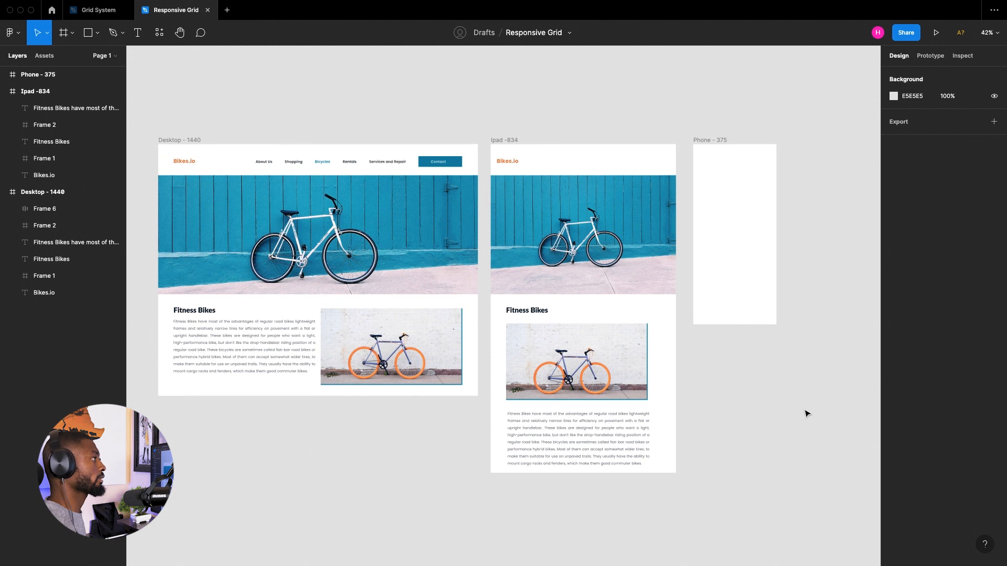
scroll(801, 415, right, 2)
scroll(710, 418, right, 3)
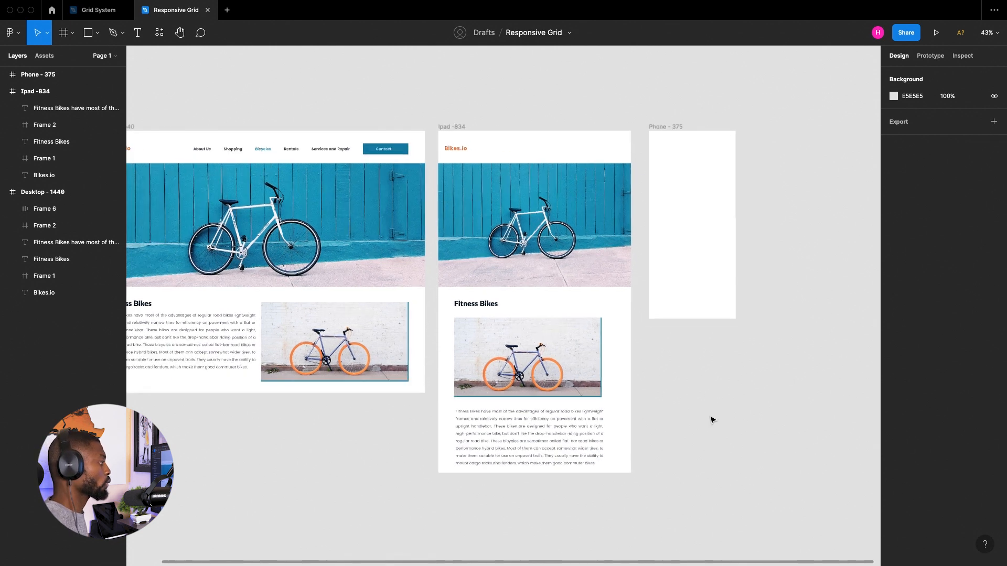
scroll(696, 402, up, 4)
scroll(689, 395, down, 2)
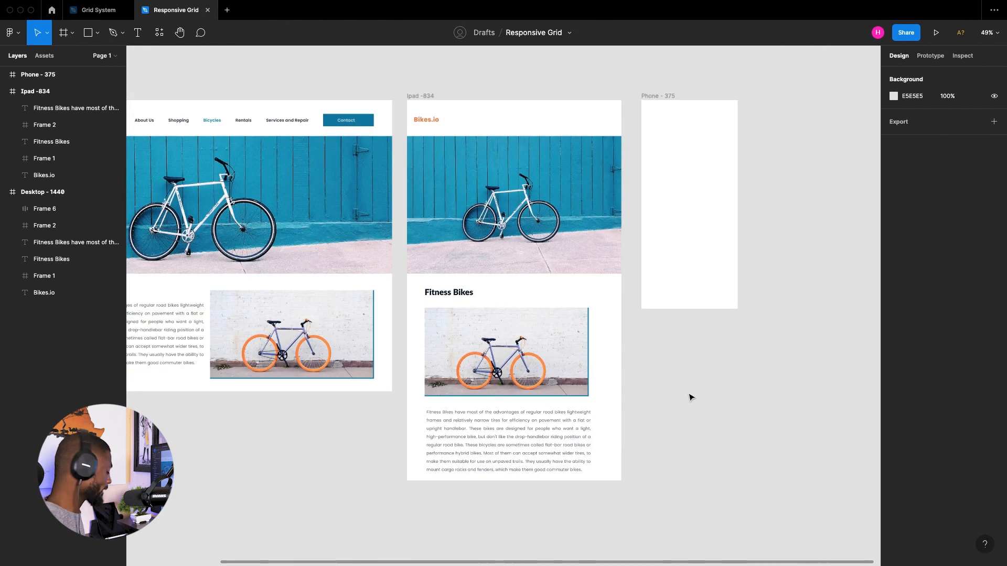
key(ctrl+g)
scroll(620, 108, up, 1)
scroll(620, 117, up, 3)
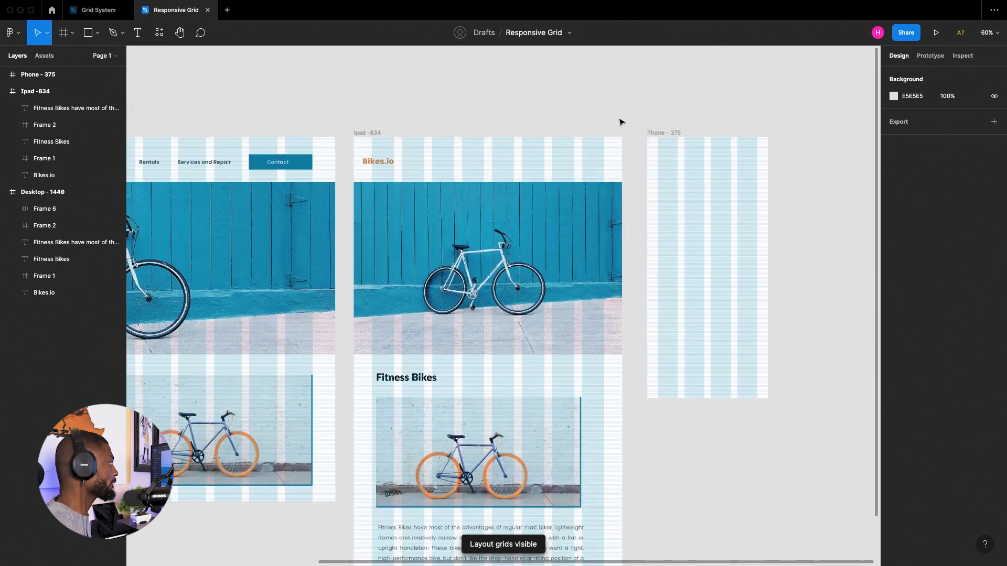
Align the iPad frame's Fitness Bikes heading with the left edge of the first grid column, at X 54, Y 717
scroll(621, 157, up, 2)
scroll(621, 179, down, 3)
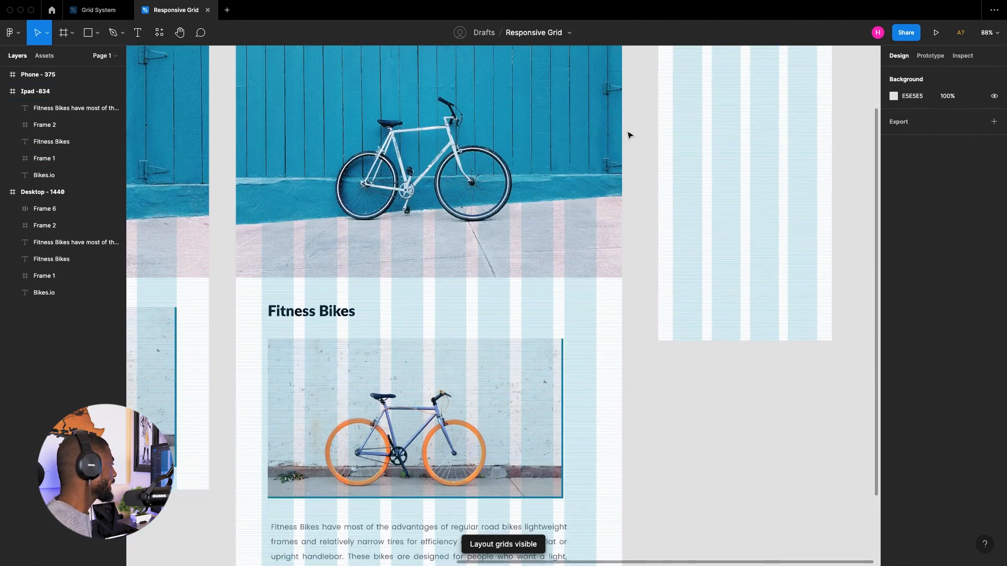
click(346, 397)
click(272, 314)
scroll(242, 293, up, 10)
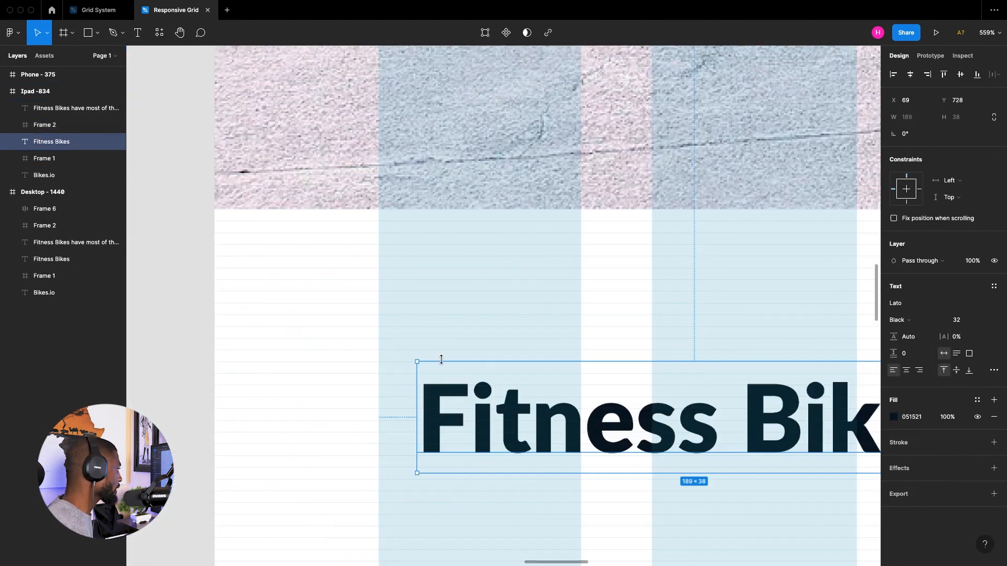
drag(443, 407, 398, 374)
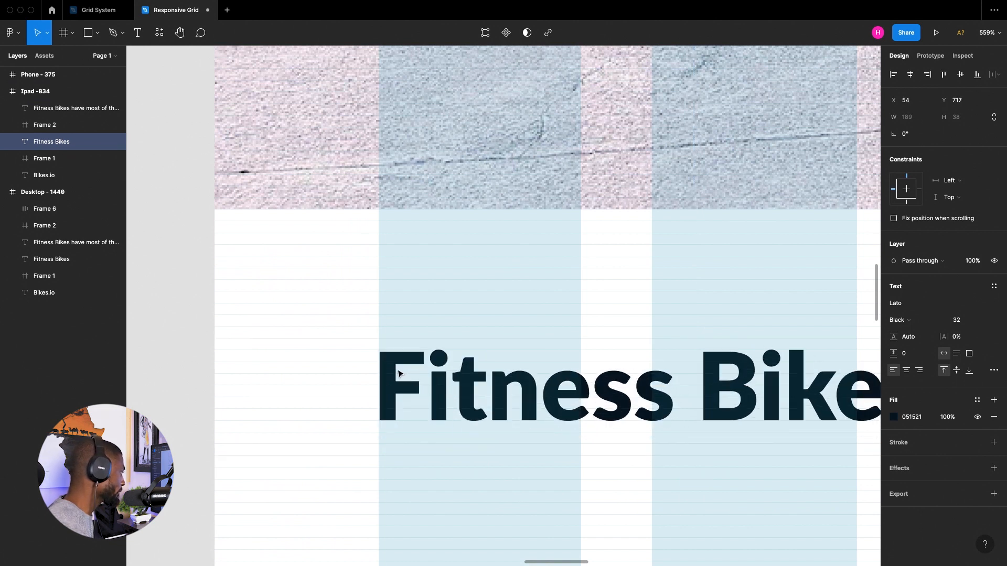
scroll(399, 374, down, 10)
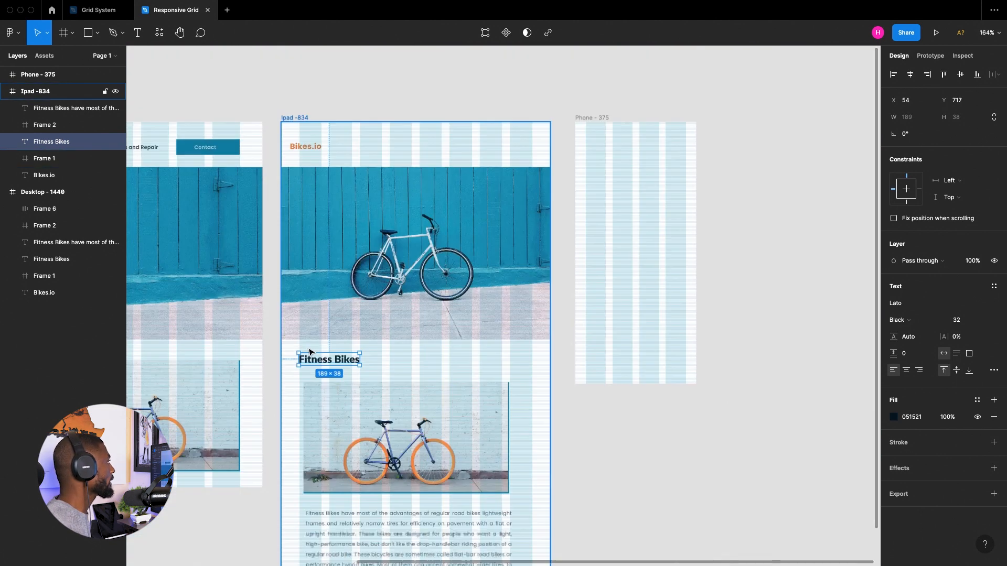
scroll(279, 299, up, 5)
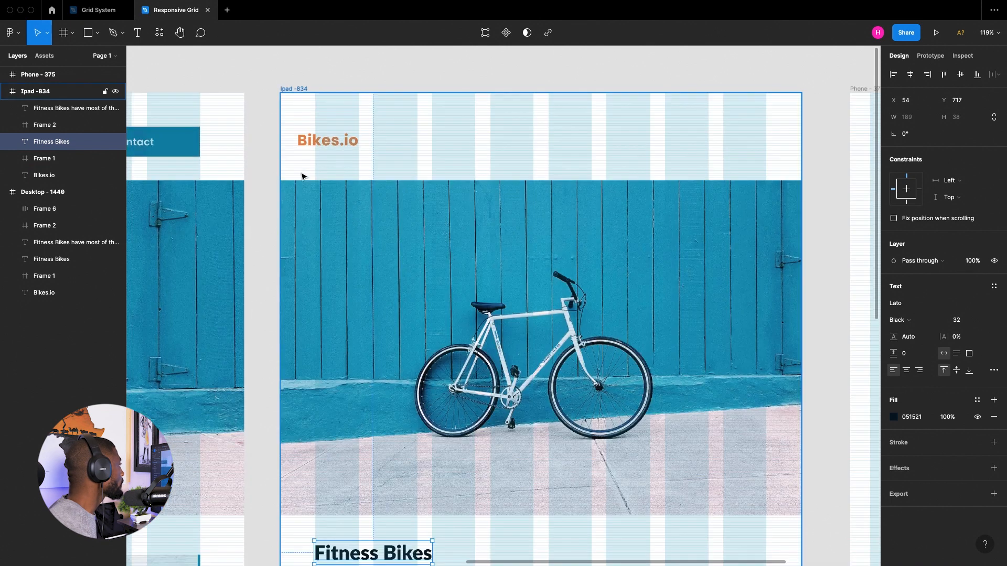
Stretch the iPad frame's orange-wheeled bike image across the full width of the grid columns, at X 56 with a width of 722
click(326, 317)
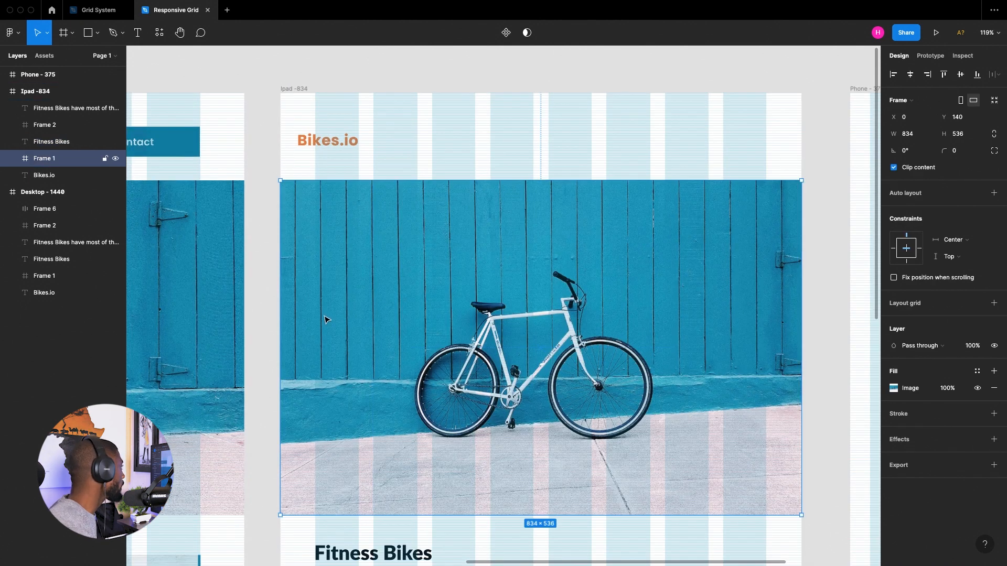
scroll(326, 315, down, 5)
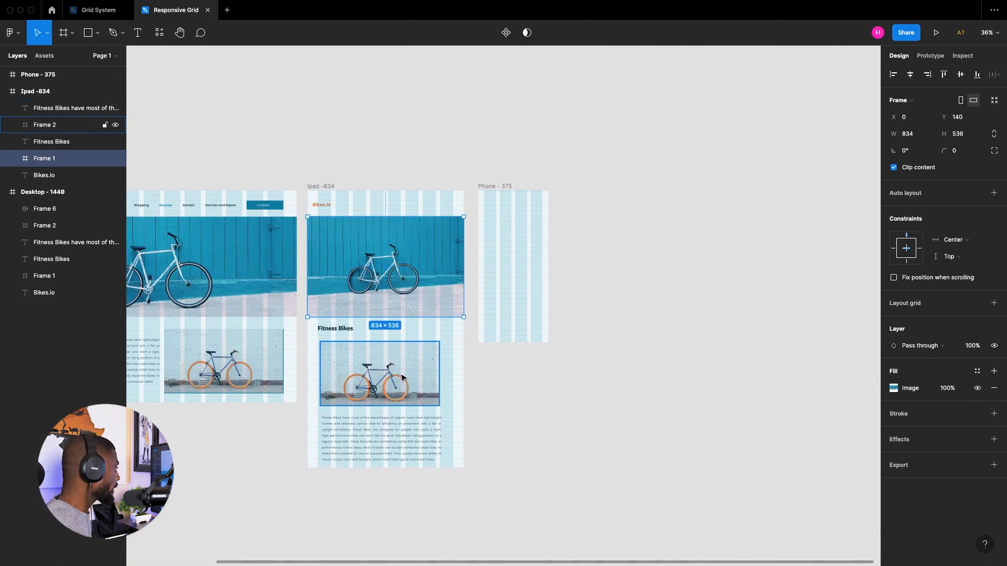
scroll(299, 316, down, 3)
scroll(326, 199, up, 5)
click(337, 224)
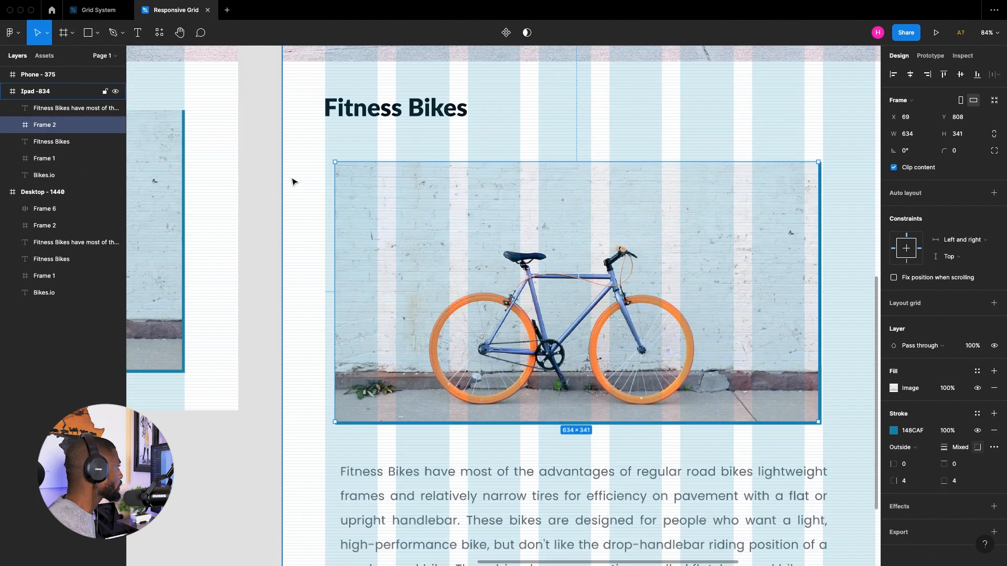
drag(335, 202, 325, 202)
scroll(265, 237, down, 3)
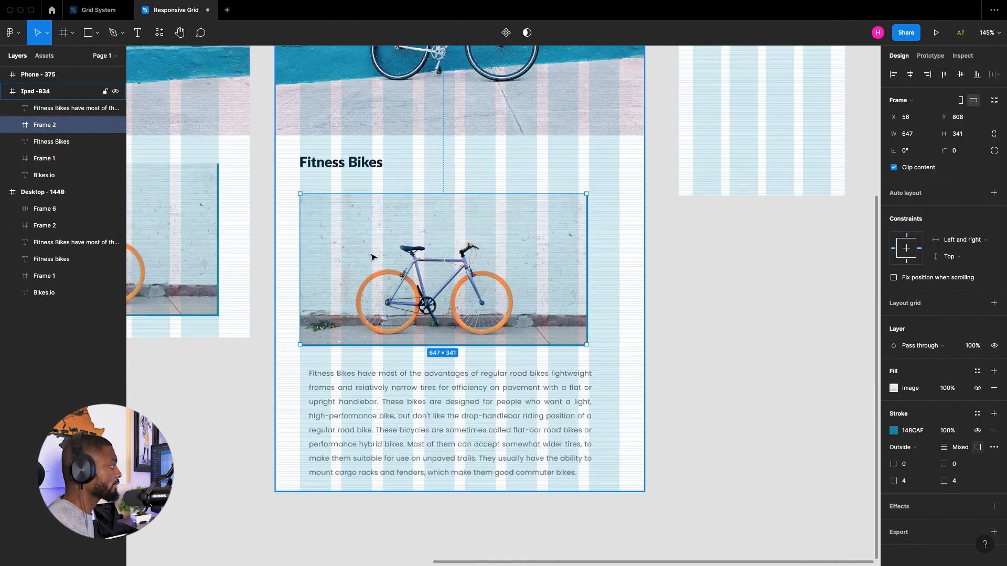
scroll(636, 250, up, 3)
drag(555, 229, 608, 235)
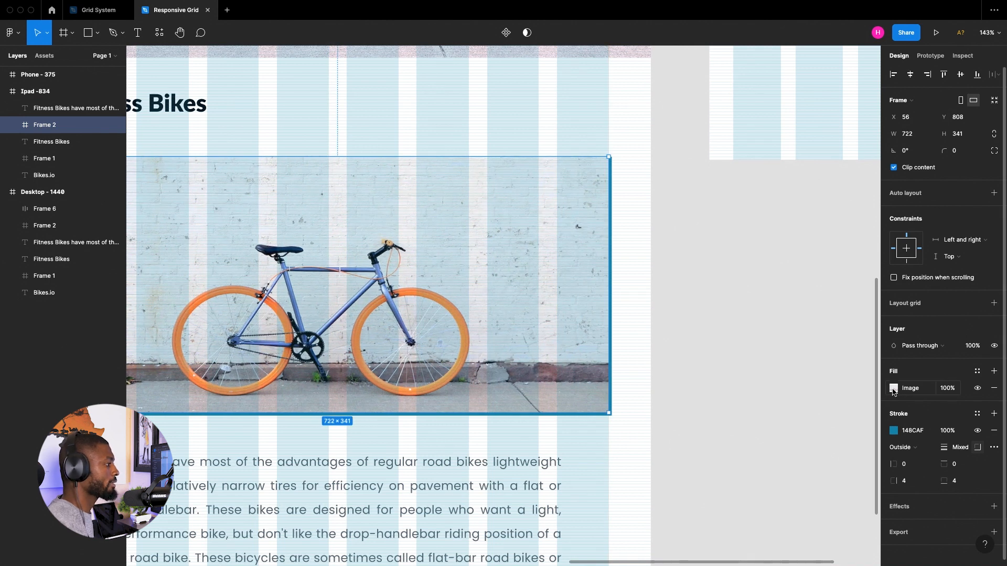
Reset the bike image's fill with Fill mode, then crop it with the photo shifted up so both wheels fit in the frame
click(893, 388)
click(779, 338)
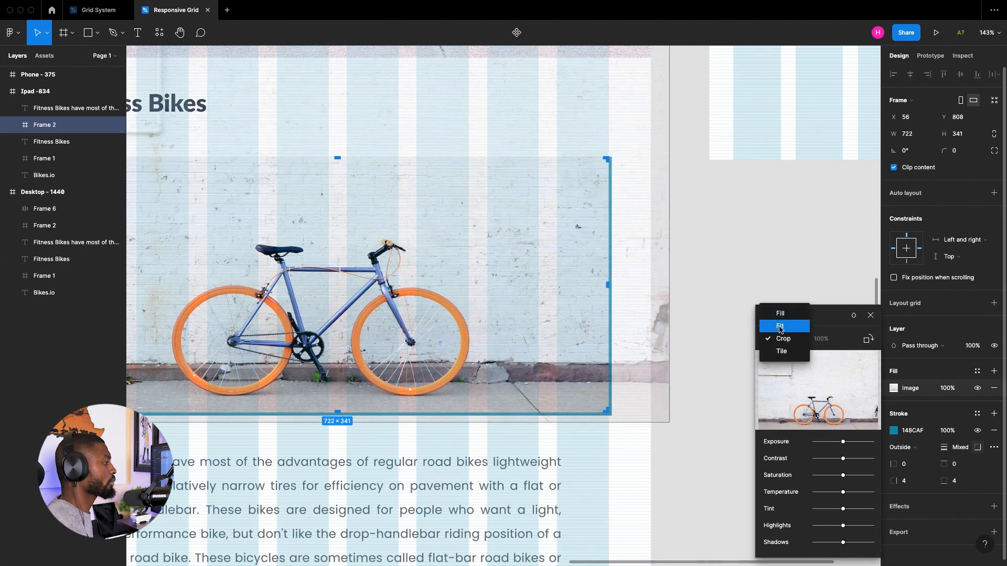
click(780, 314)
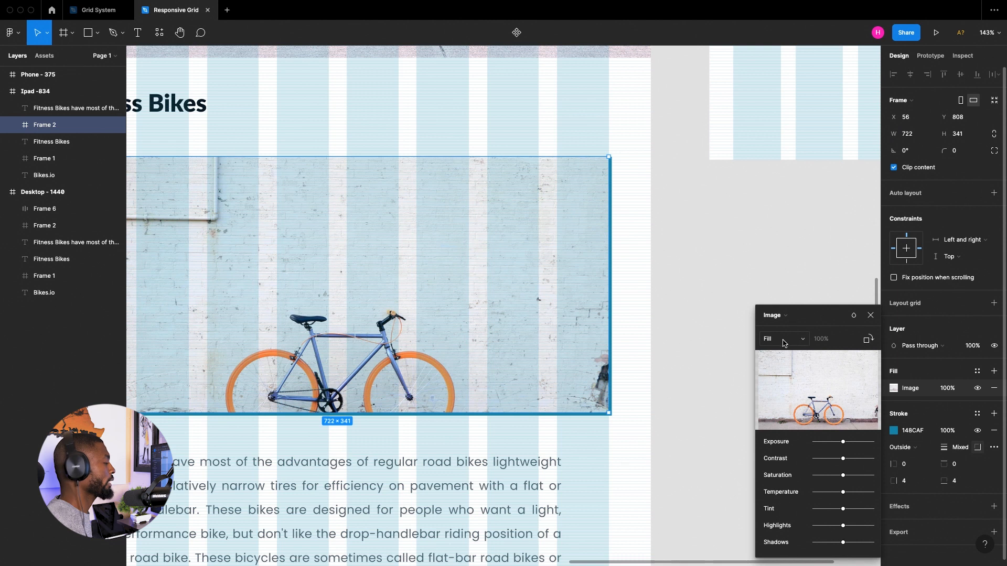
click(784, 343)
click(783, 365)
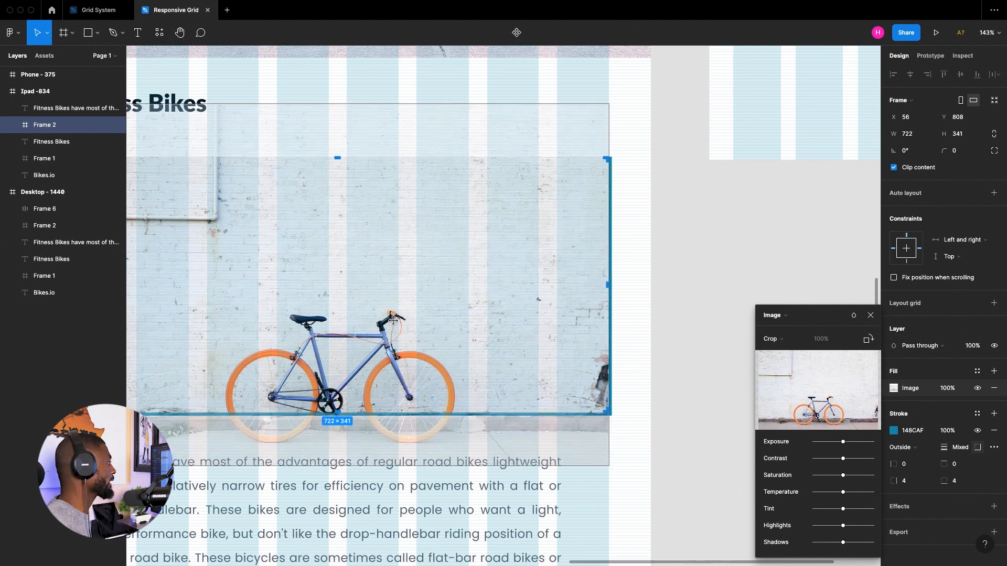
drag(391, 321, 392, 285)
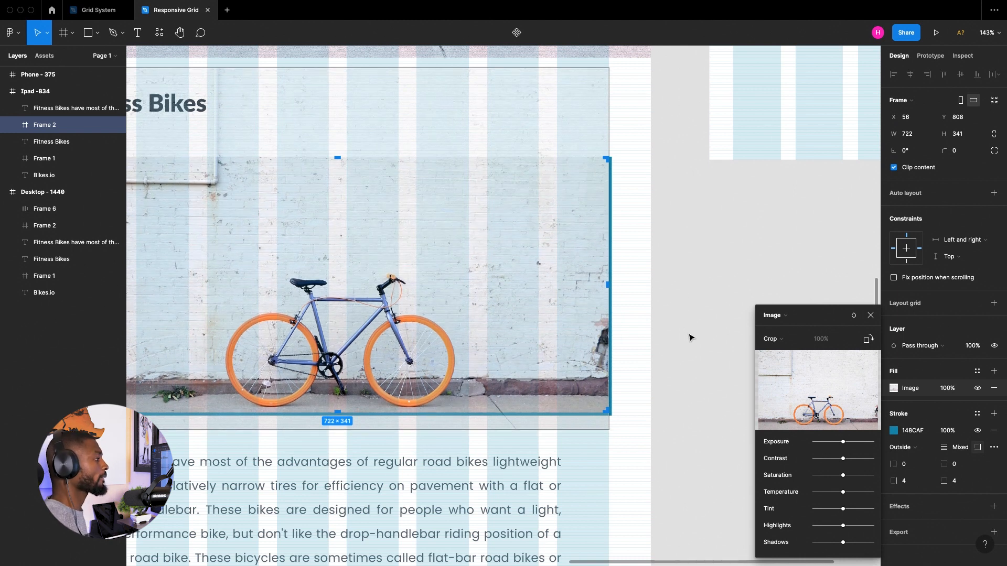
click(691, 338)
Move the orange-wheeled bike image up to Y 776, closer to the Fitness Bikes heading, with the layout grids shown
scroll(645, 292, down, 5)
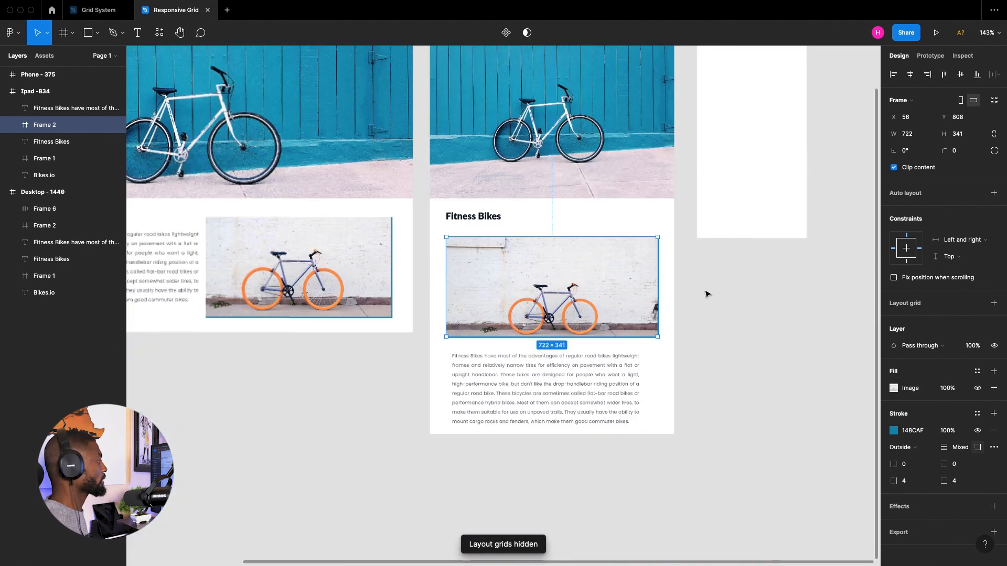
drag(592, 292, 592, 286)
click(756, 303)
key(ctrl+g)
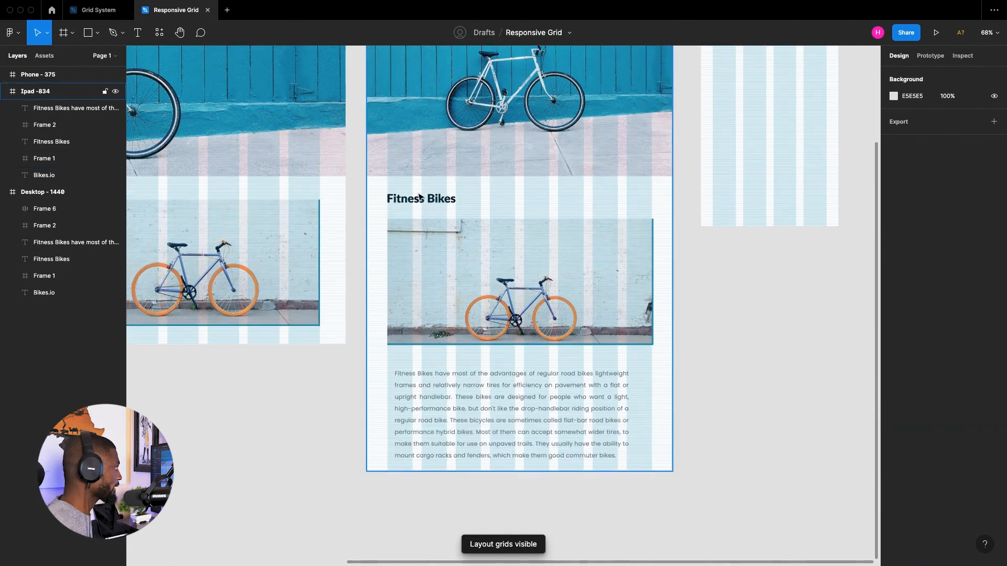
scroll(419, 205, up, 6)
click(413, 364)
drag(414, 364, 414, 344)
Reduce the bike image's height to 340 so its lower edge follows the row grid
scroll(387, 227, down, 5)
scroll(371, 412, up, 6)
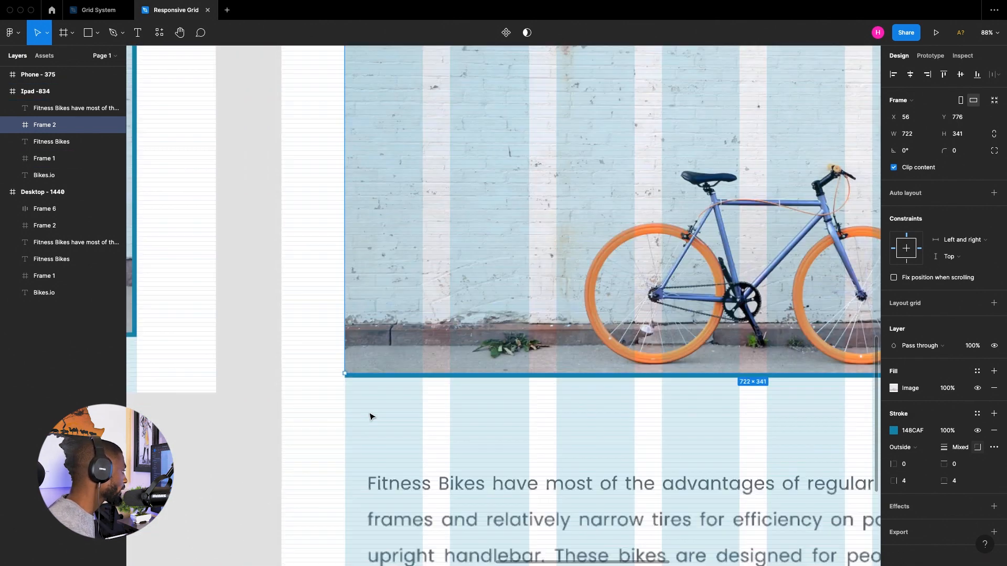
scroll(371, 402, down, 6)
scroll(370, 402, up, 5)
scroll(370, 403, up, 4)
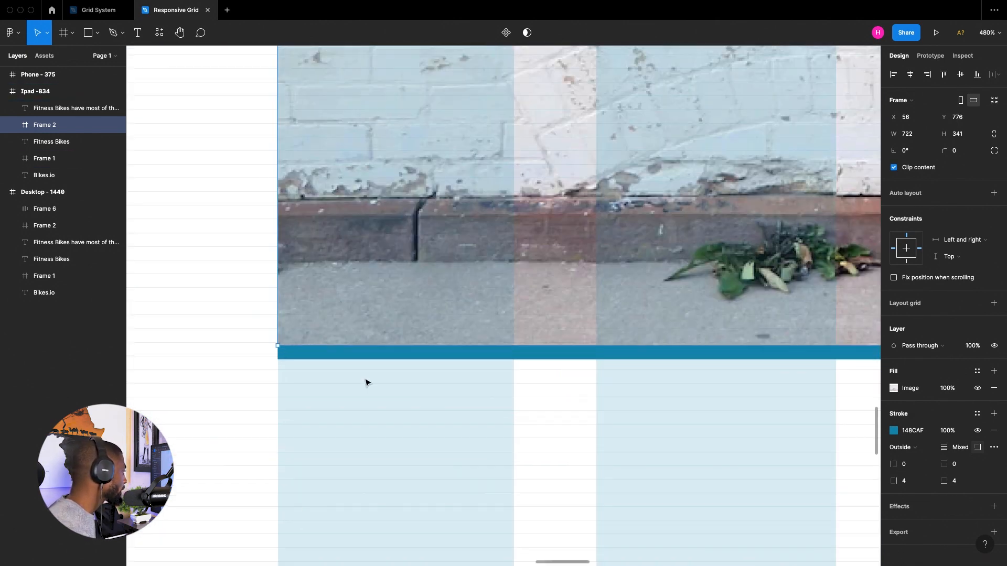
drag(356, 345, 358, 342)
scroll(358, 342, down, 9)
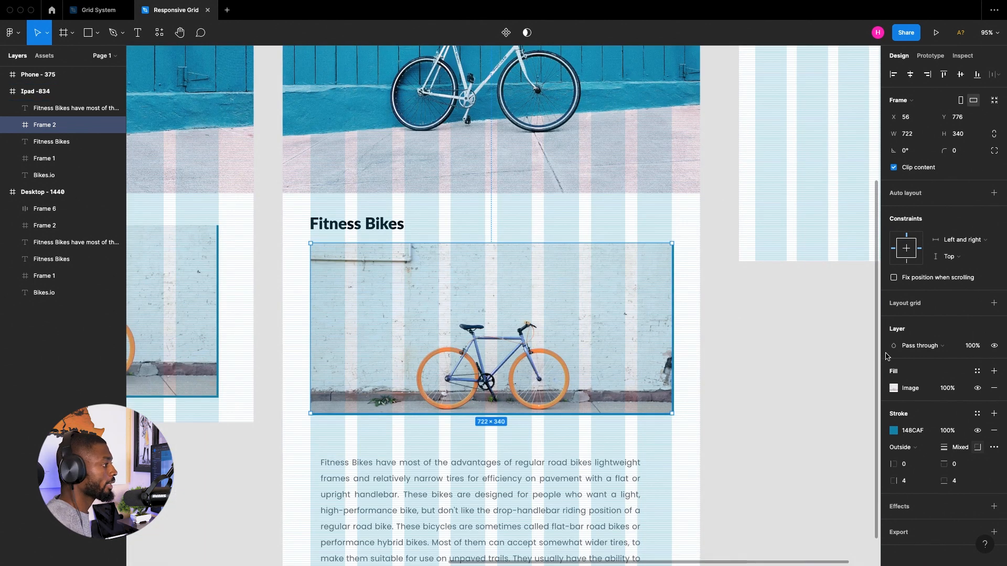
Reset the resized image's fill with Fill mode, then crop it so the whole bike sits above the frame's lower edge
click(894, 388)
click(772, 339)
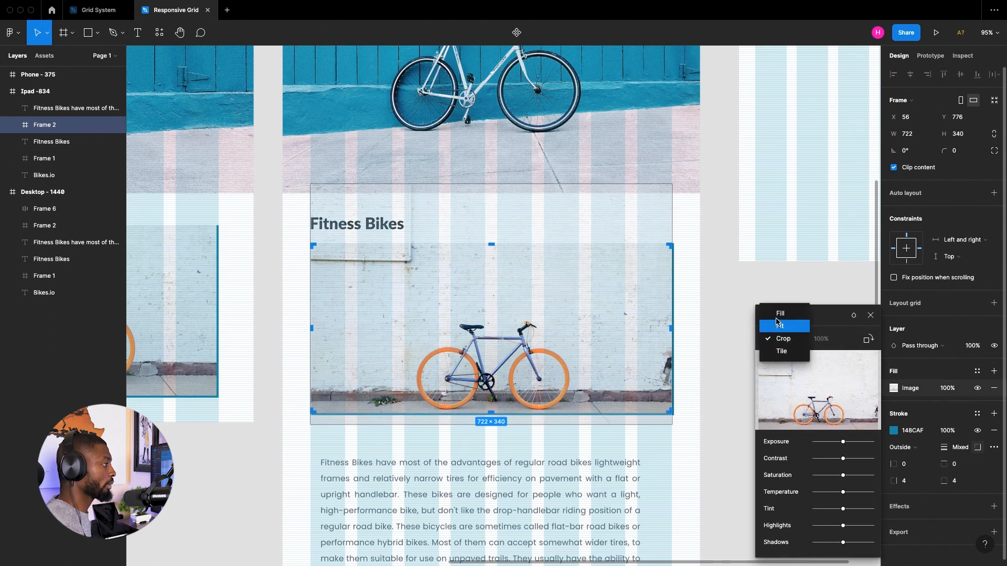
click(780, 313)
click(780, 339)
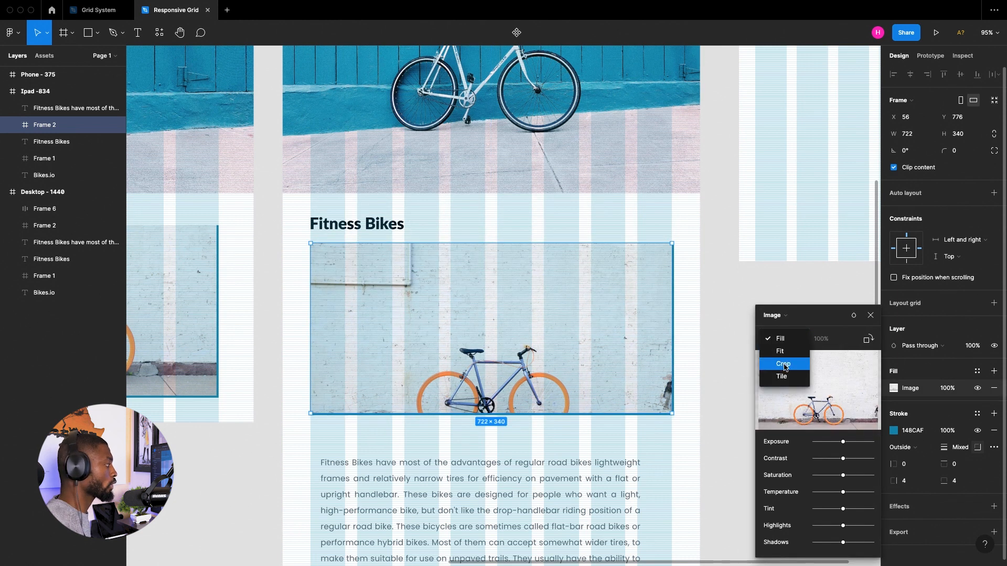
click(784, 362)
drag(527, 362, 530, 327)
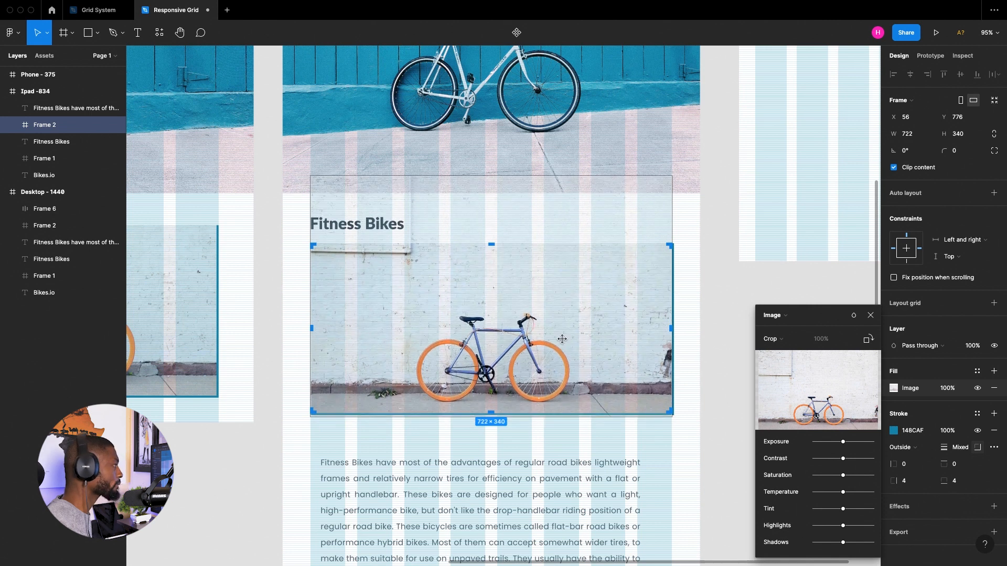
click(714, 328)
click(713, 328)
Move the iPad frame's Fitness Bikes paragraph to X 56, Y 1150 and widen it to 722 across the grid columns
key(ctrl+g)
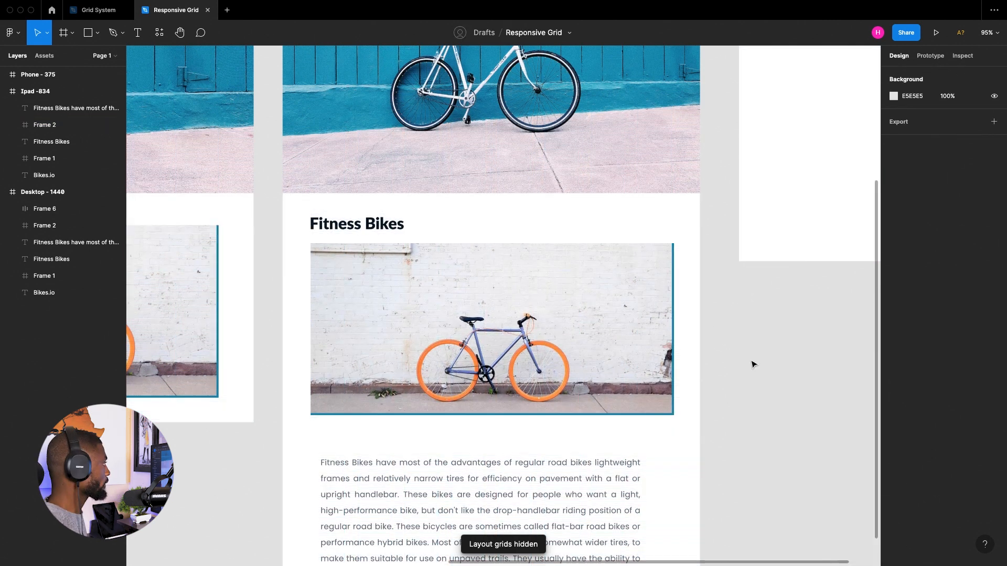
scroll(650, 353, down, 5)
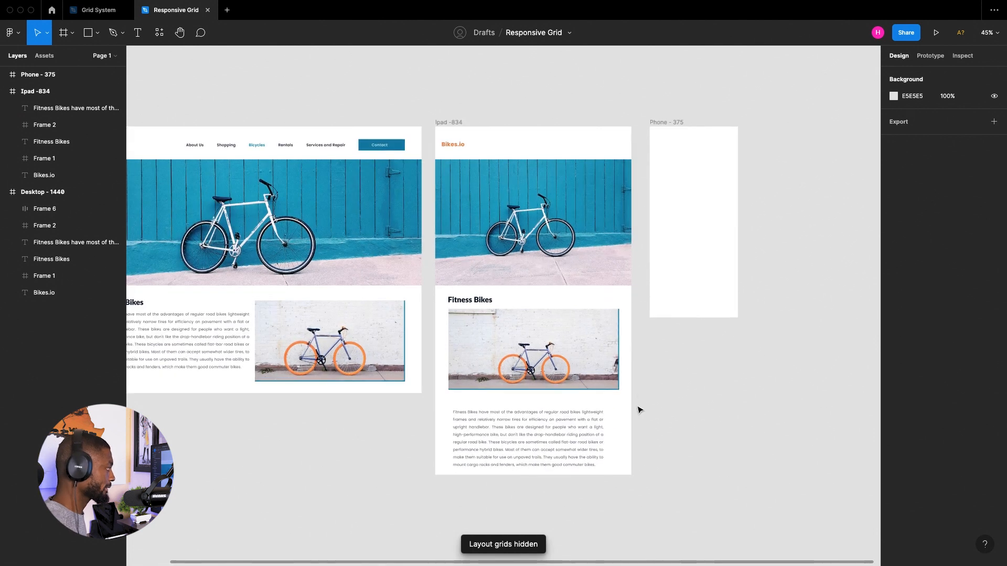
drag(498, 447, 494, 435)
key(ctrl+g)
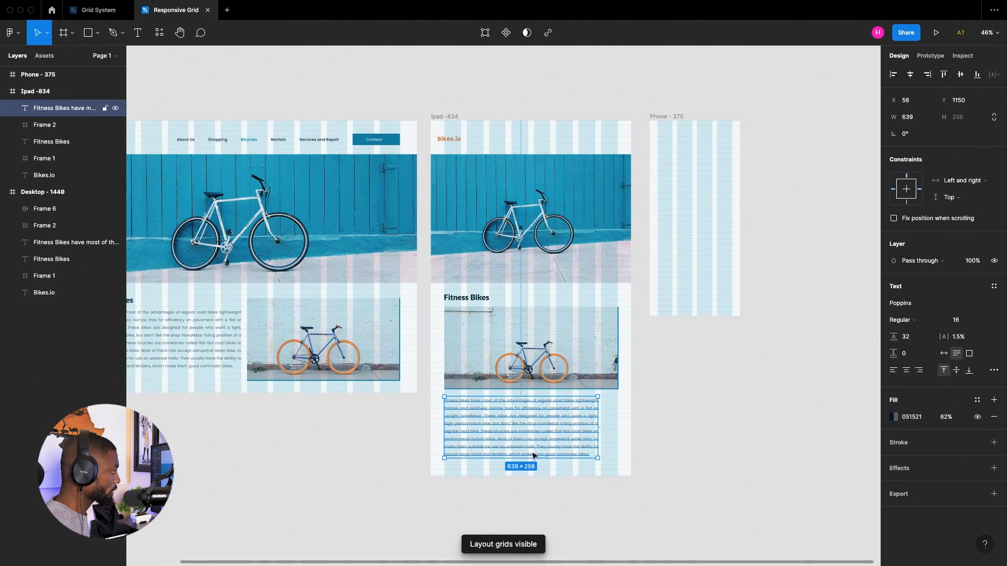
scroll(494, 434, up, 5)
drag(712, 400, 762, 400)
Examine how the paragraph's left edge lines up with the first grid column, nudging it one pixel left and back
scroll(307, 351, up, 5)
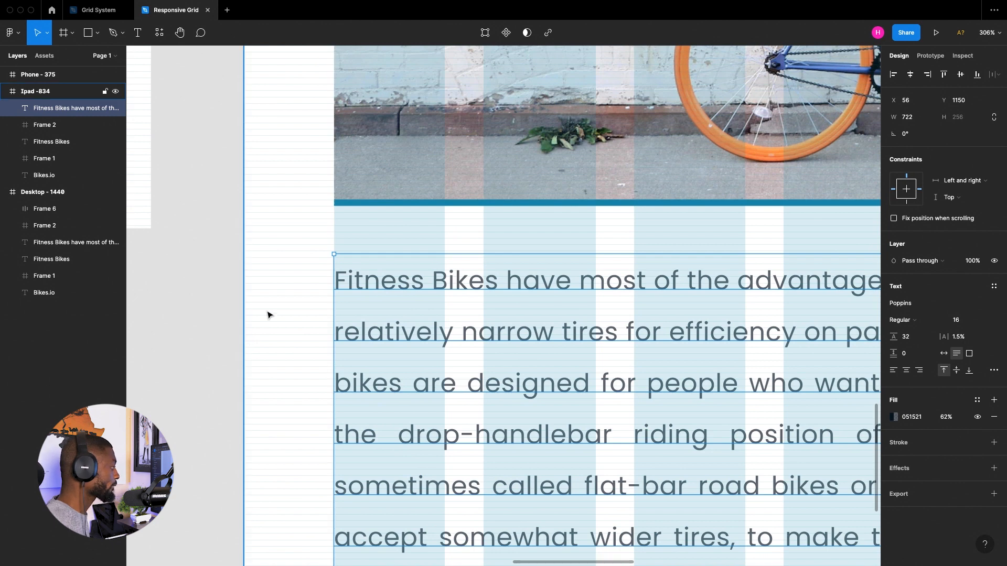
scroll(283, 317, down, 3)
scroll(266, 394, up, 5)
scroll(375, 191, up, 3)
scroll(425, 360, up, 5)
scroll(451, 456, up, 3)
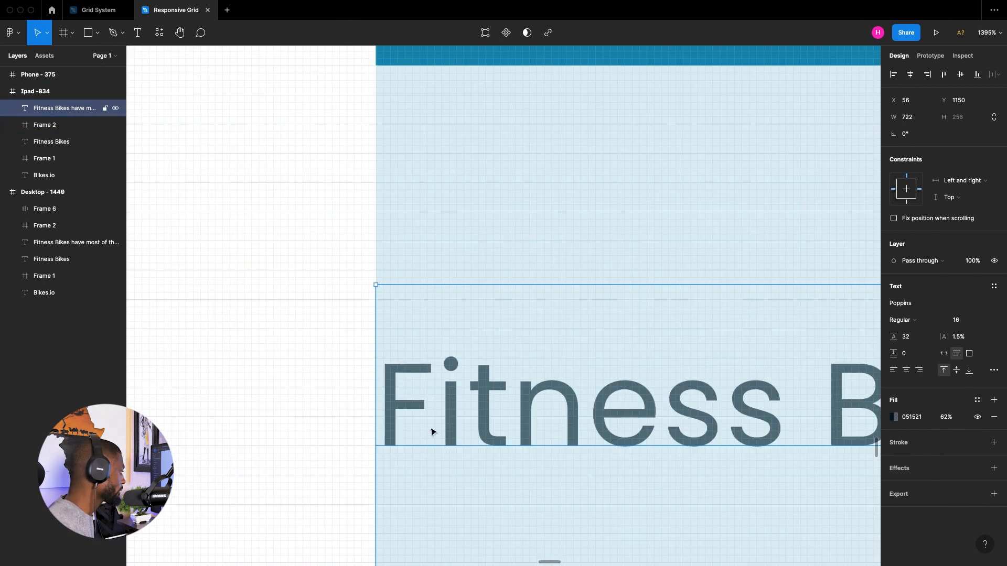
scroll(402, 506, down, 3)
scroll(356, 279, down, 5)
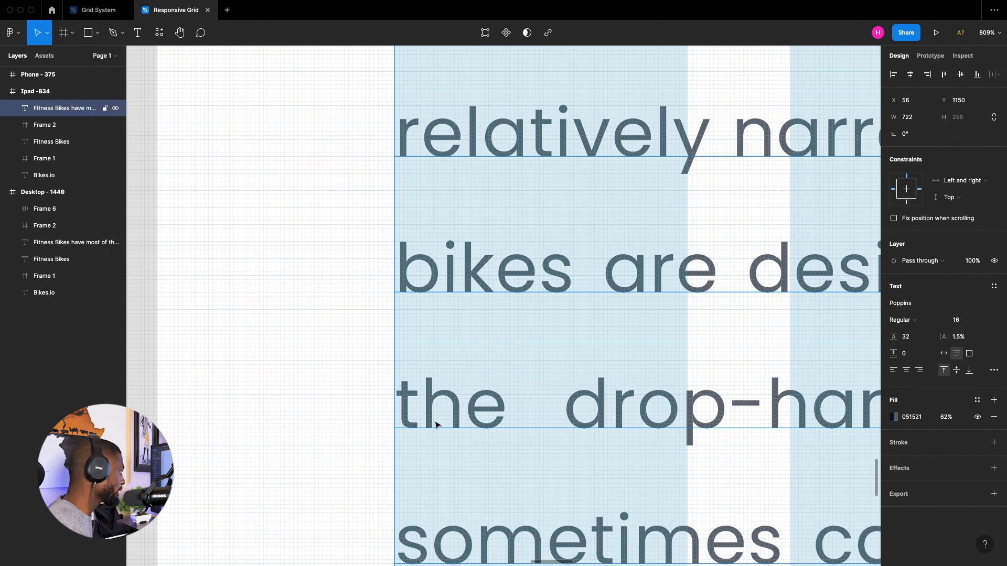
key(Left)
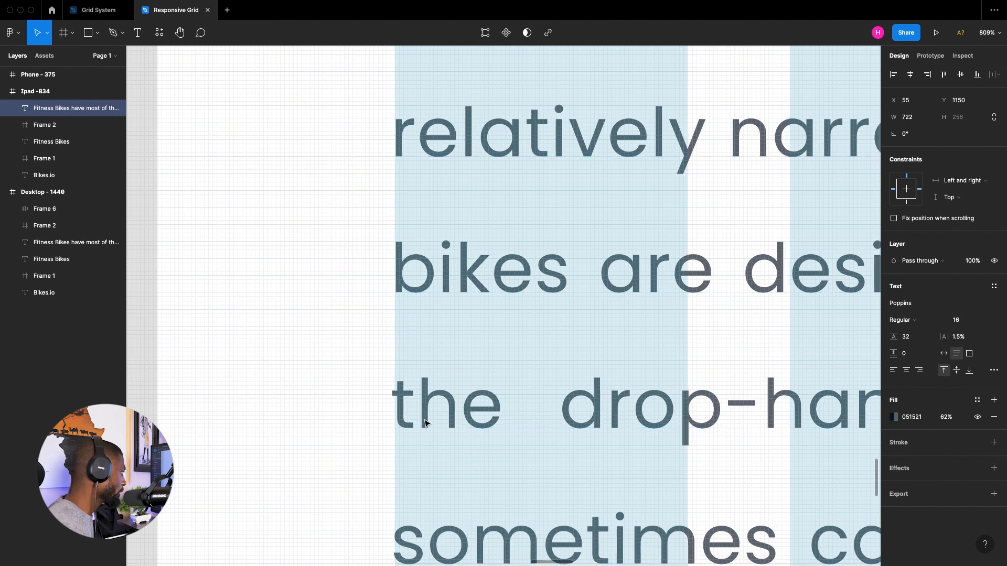
key(Right)
Hide the layout grids and deselect the paragraph
key(ctrl+g)
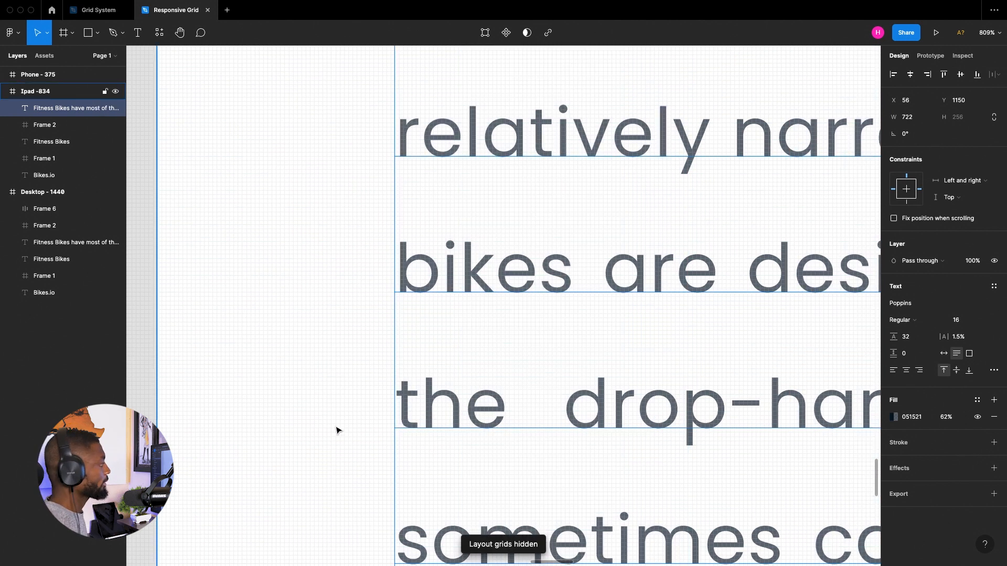
scroll(322, 438, down, 10)
click(719, 427)
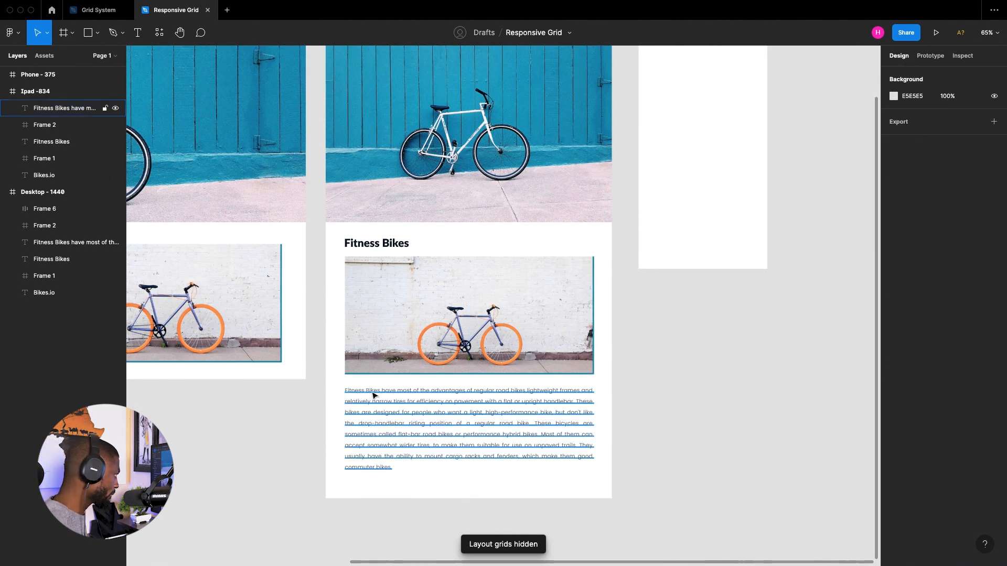
Review the iPad layout, including its Bikes.io logo, beside the desktop design and the phone frame
scroll(650, 391, up, 5)
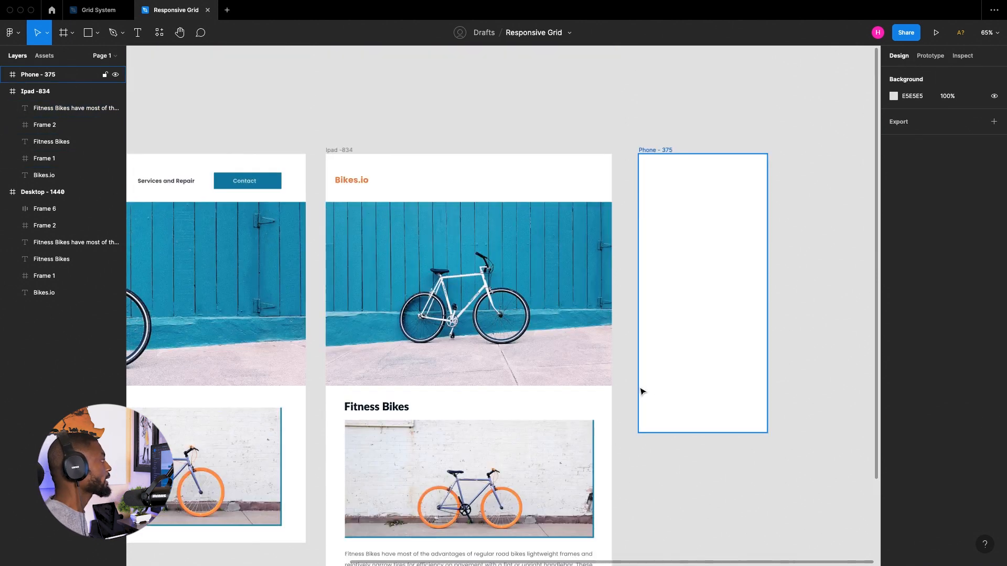
scroll(612, 330, down, 2)
scroll(532, 287, down, 1)
scroll(531, 286, down, 1)
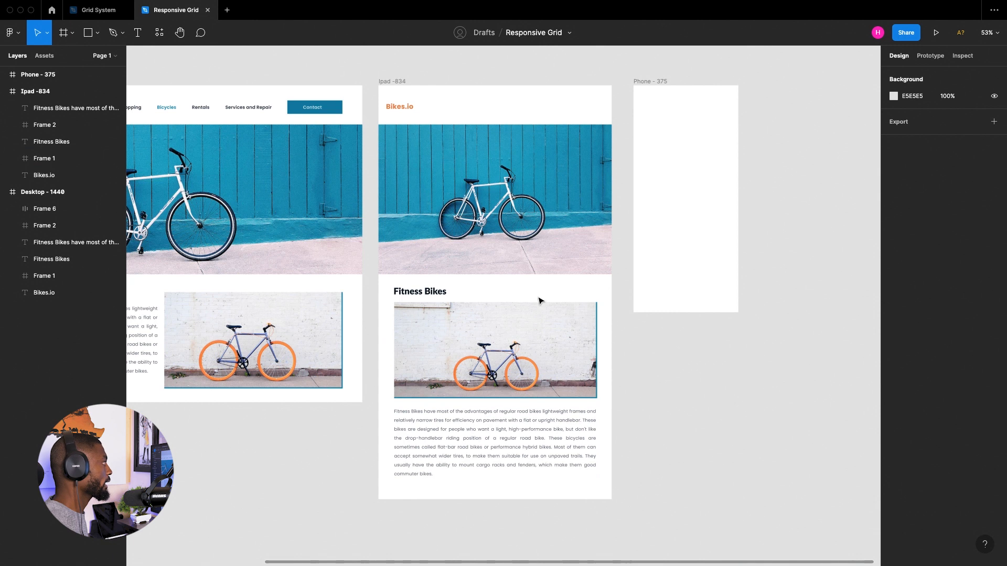
click(408, 111)
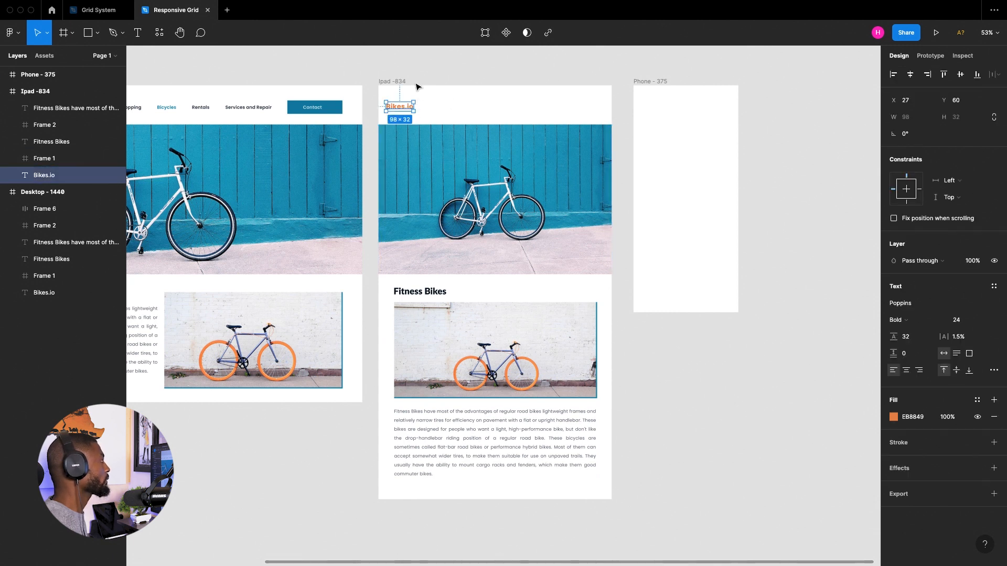
click(420, 82)
scroll(721, 225, down, 2)
scroll(715, 349, down, 1)
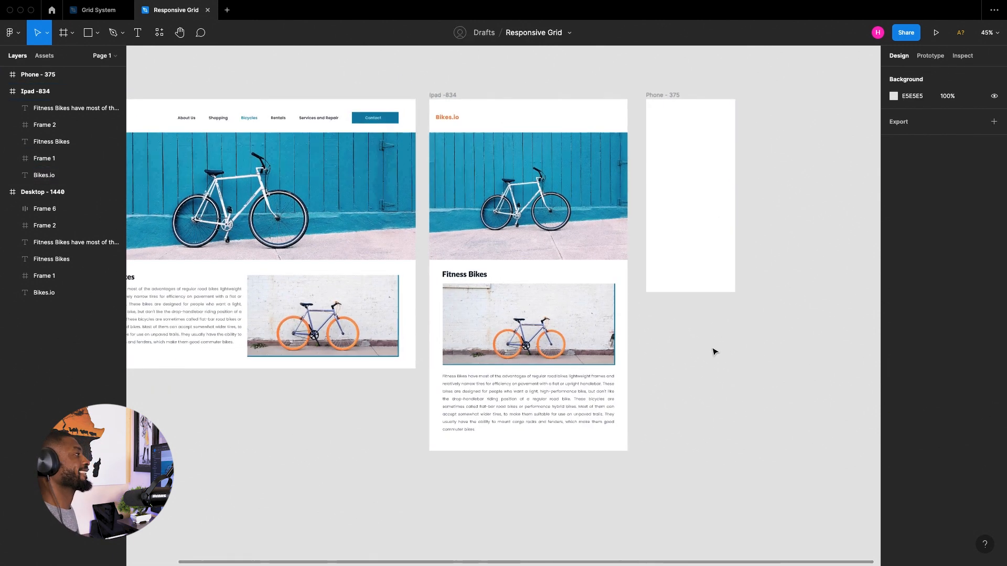
scroll(721, 354, down, 2)
scroll(722, 350, up, 1)
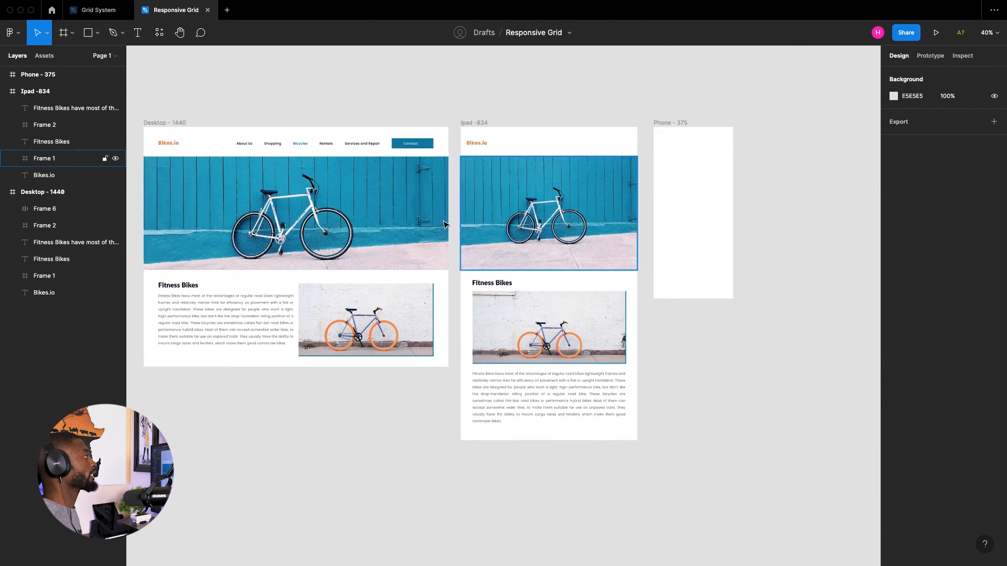
Copy the desktop frame's navigation row with its Contact button and paste it into the iPad frame
click(336, 140)
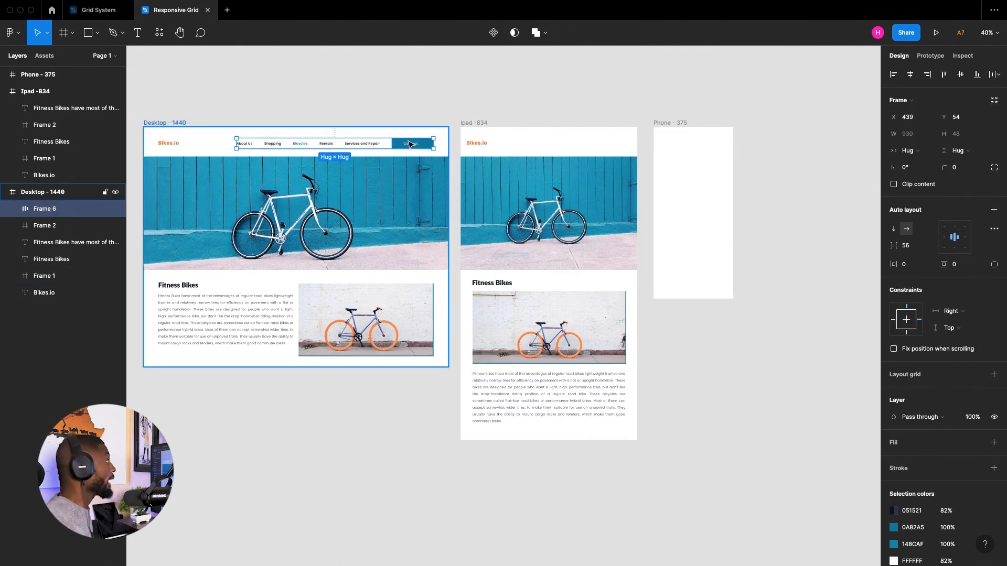
key(c)
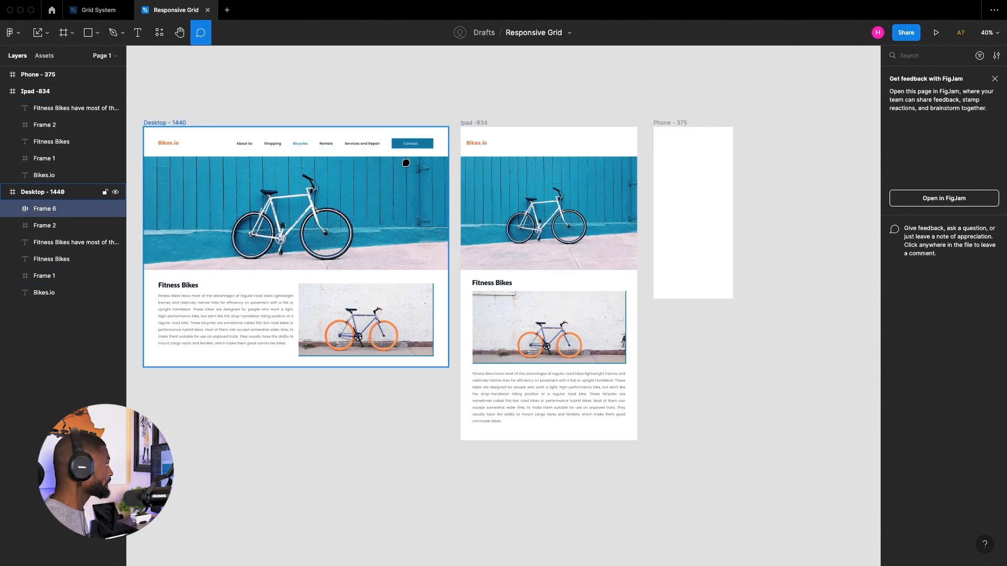
key(v)
click(359, 141)
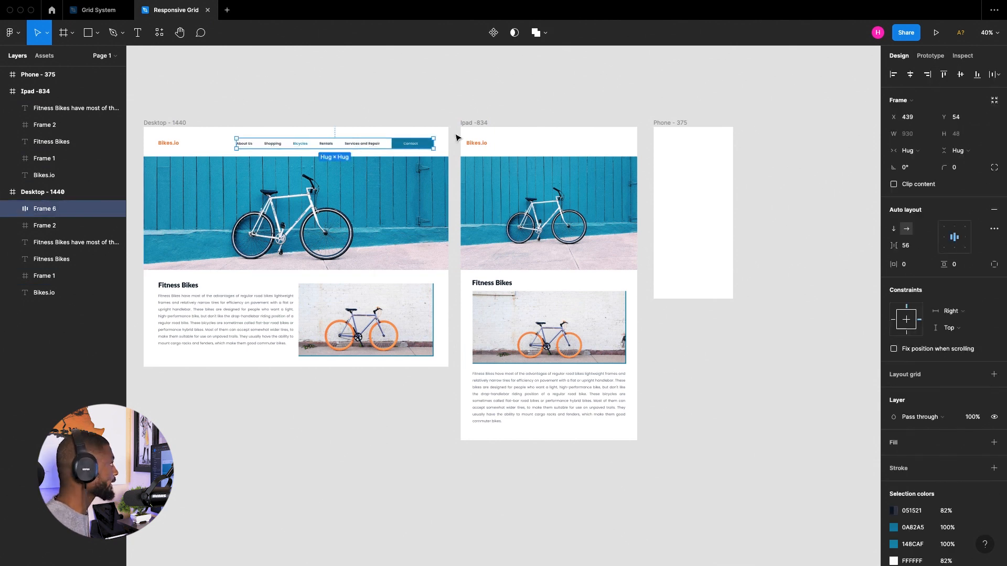
click(472, 122)
key(super+v)
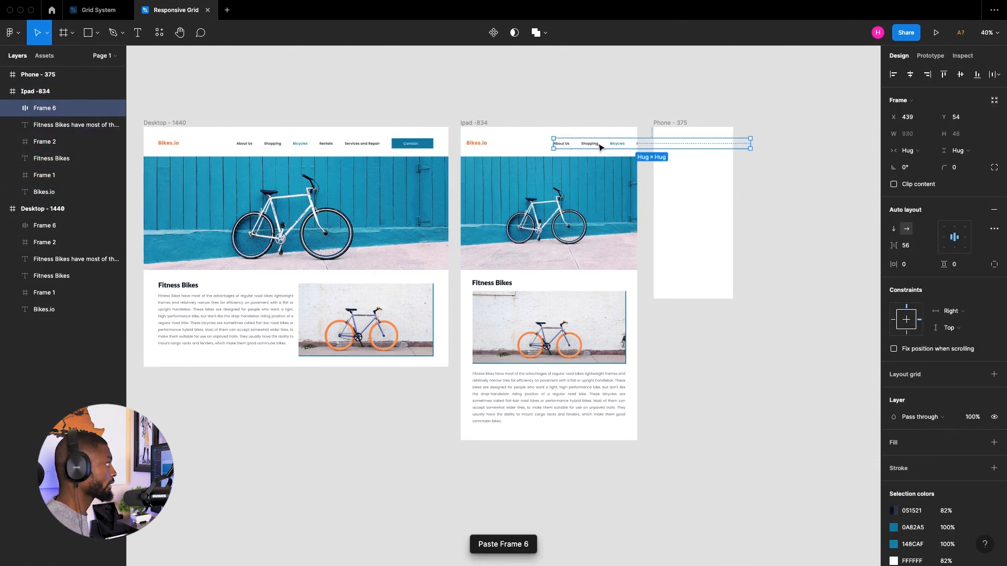
Move the pasted navigation row above the iPad frame and reduce its auto layout item spacing to 10 and finally 8
drag(616, 148, 586, 87)
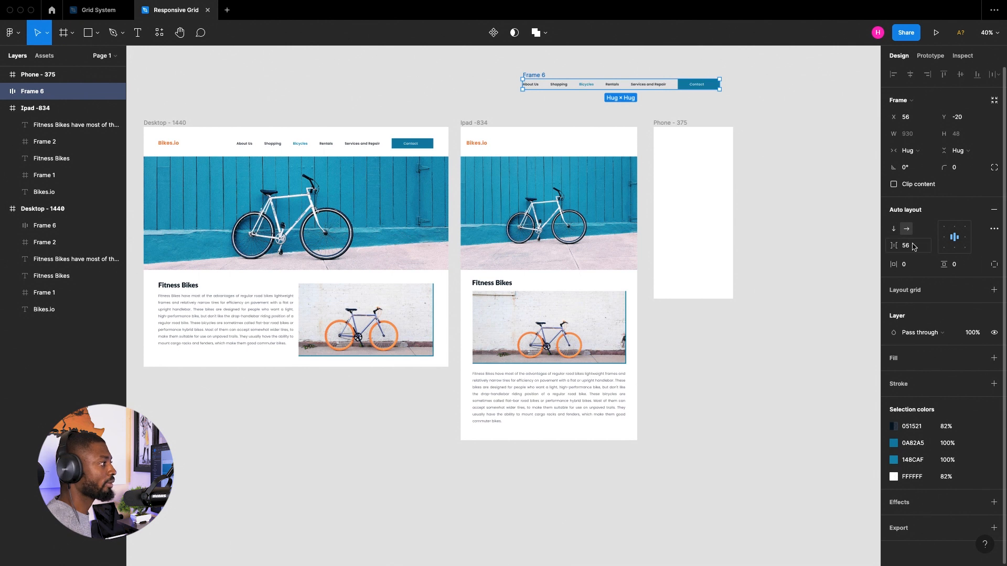
text(10)
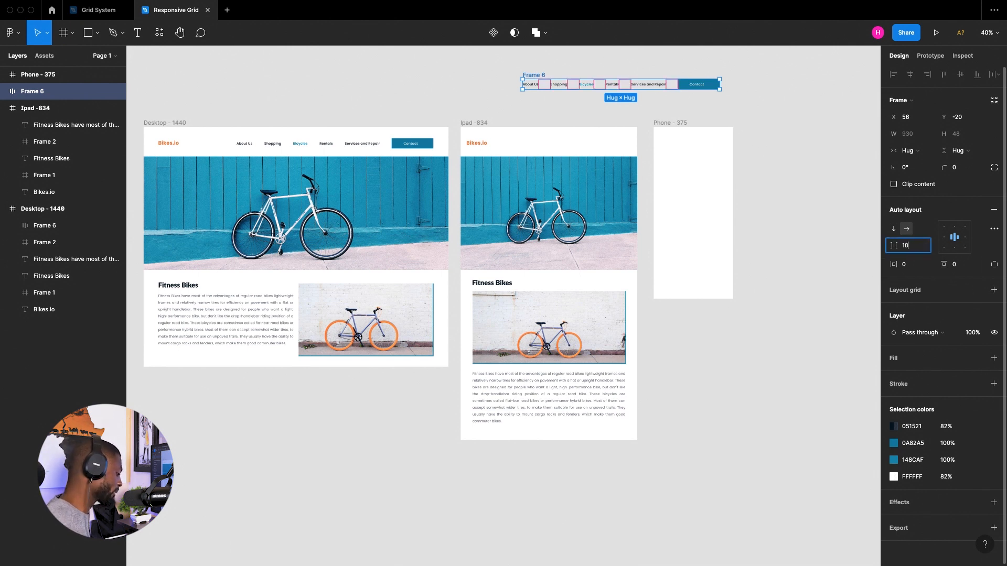
key(Return)
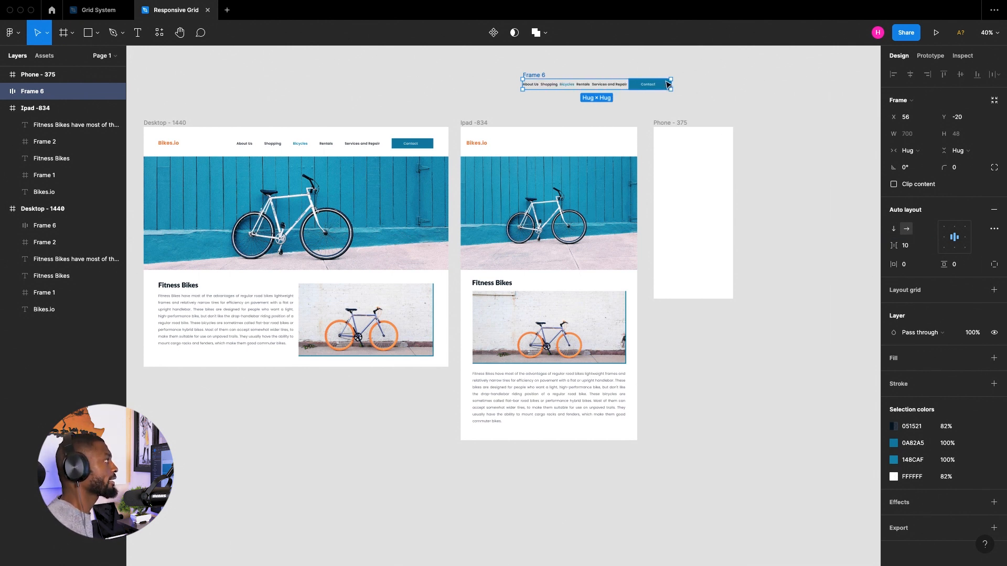
text(8)
key(Return)
Place the navigation row back in the iPad header beside the Bikes.io logo, at about X 125, Y 52
drag(649, 87, 610, 148)
scroll(512, 145, up, 5)
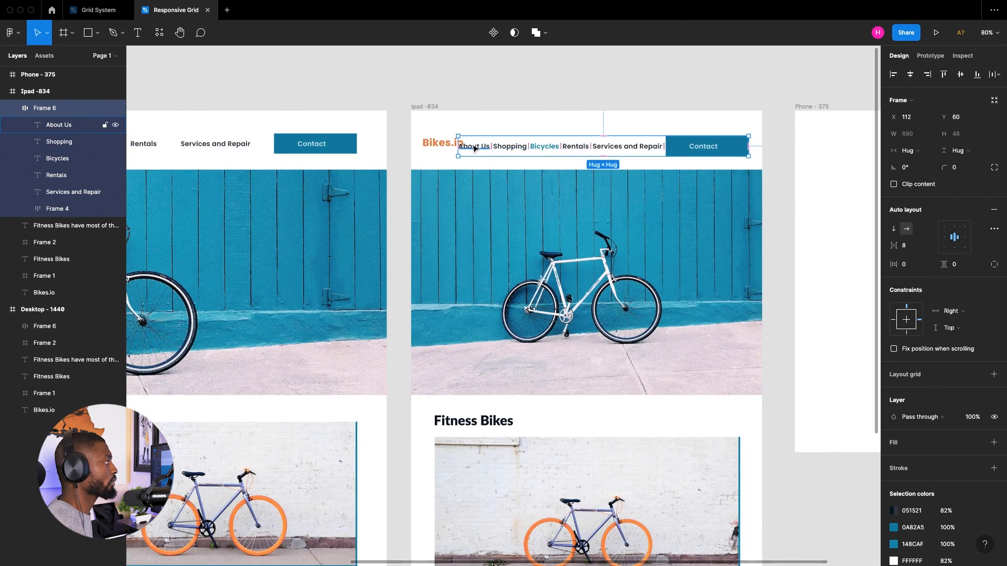
scroll(555, 152, up, 4)
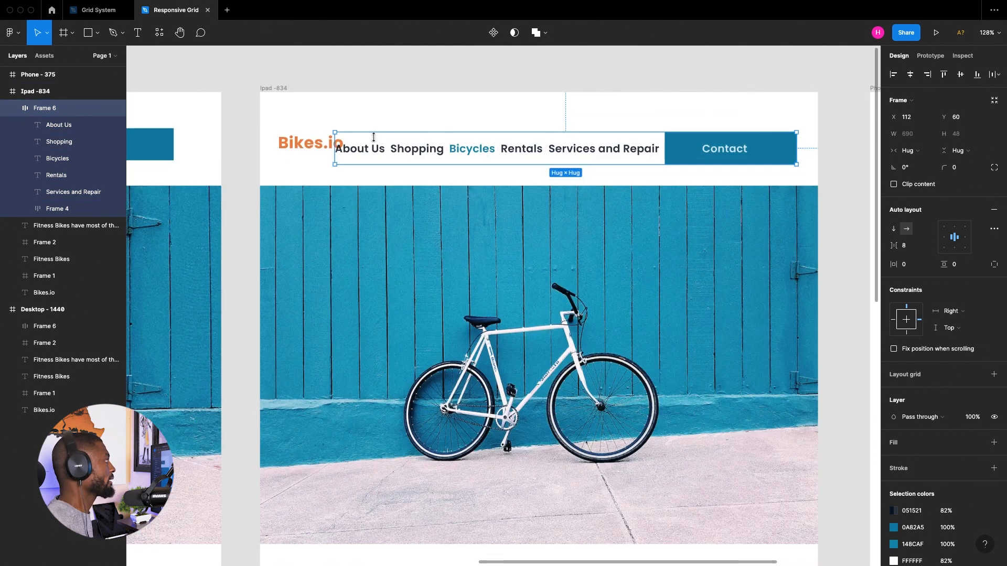
mouse_move(433, 148)
mouse_down()
mouse_move(452, 145)
mouse_move(442, 141)
mouse_up()
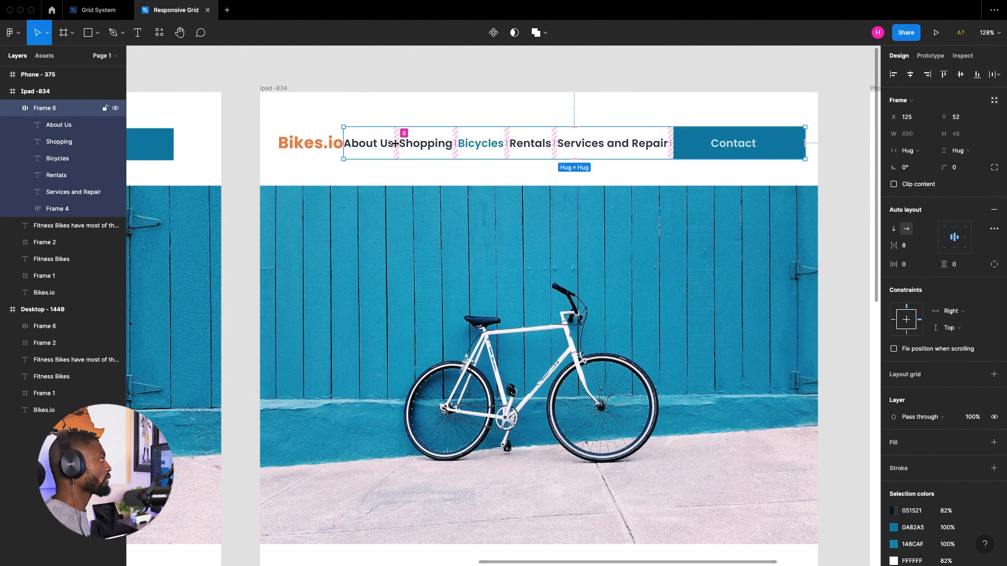
Delete the navigation row from the iPad frame's header
ctrl+scroll(466, 150, down, 5)
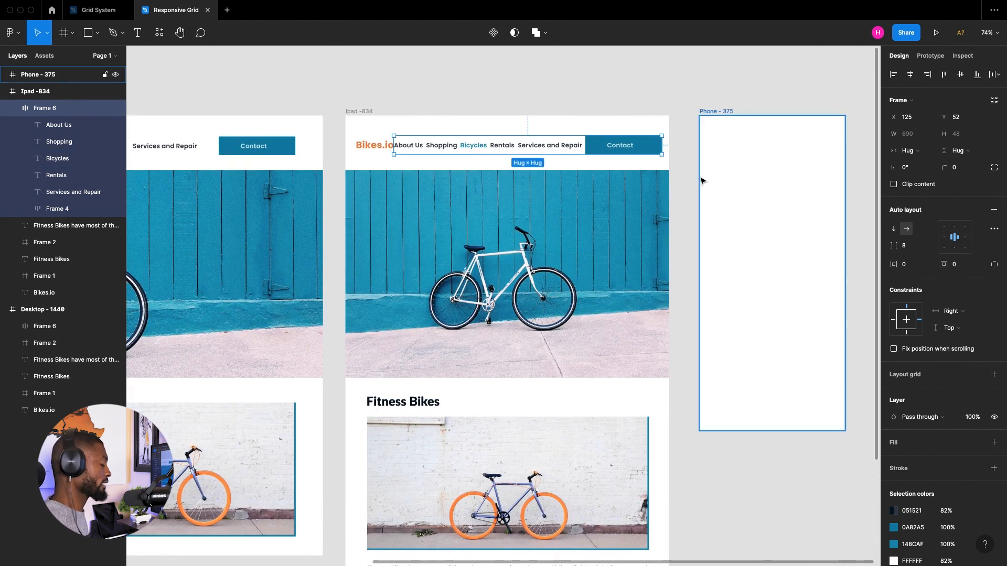
ctrl+scroll(693, 180, down, 3)
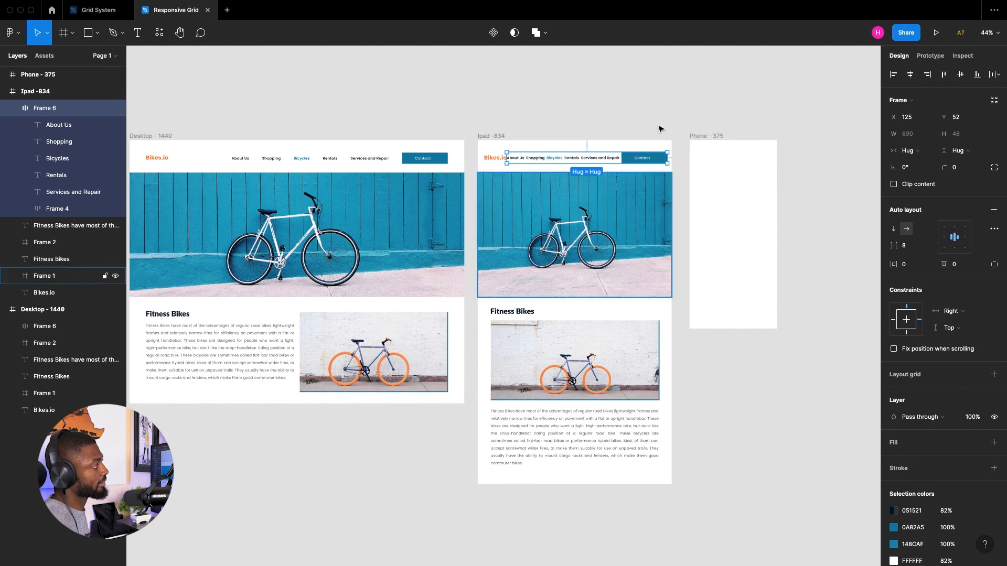
key(Delete)
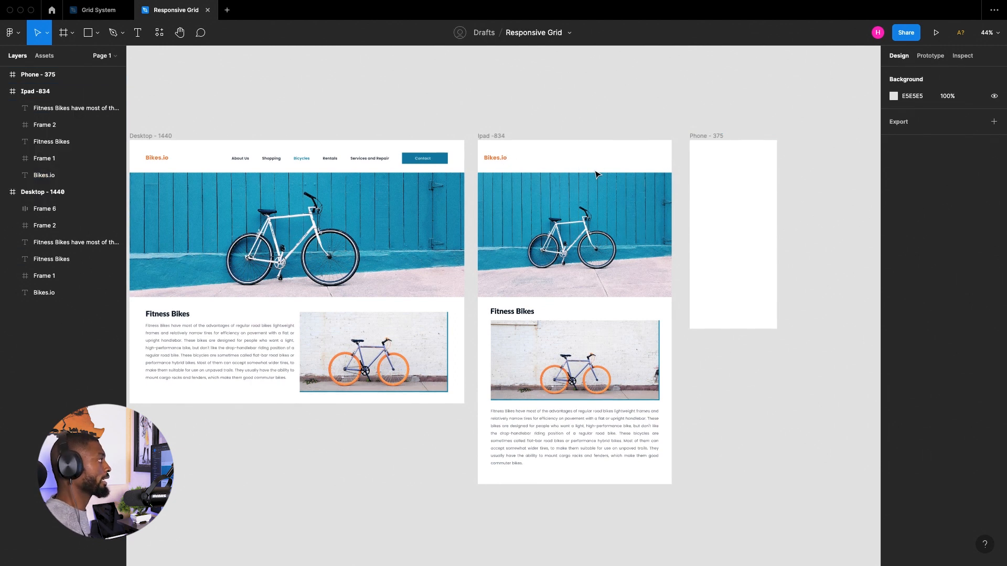
In the Grid System file, copy the Category icon from the 834 design's header and return to the Responsive Grid file
click(87, 11)
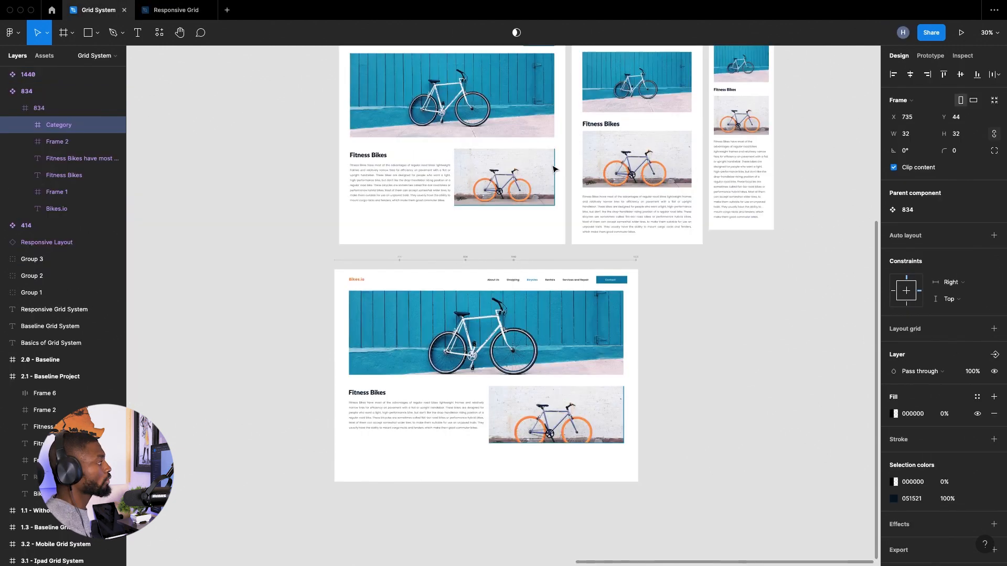
scroll(577, 183, up, 5)
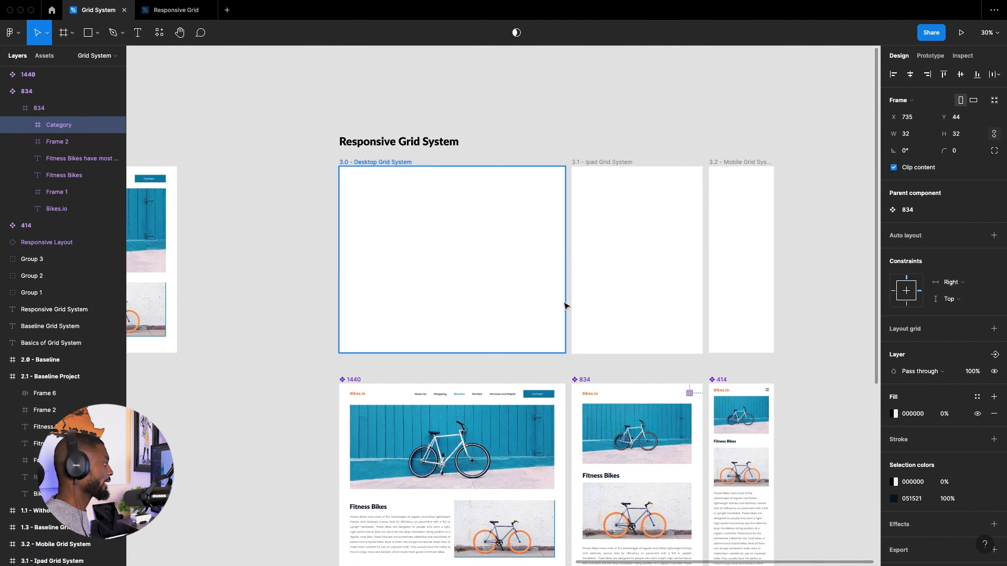
scroll(566, 305, down, 2)
scroll(708, 357, up, 5)
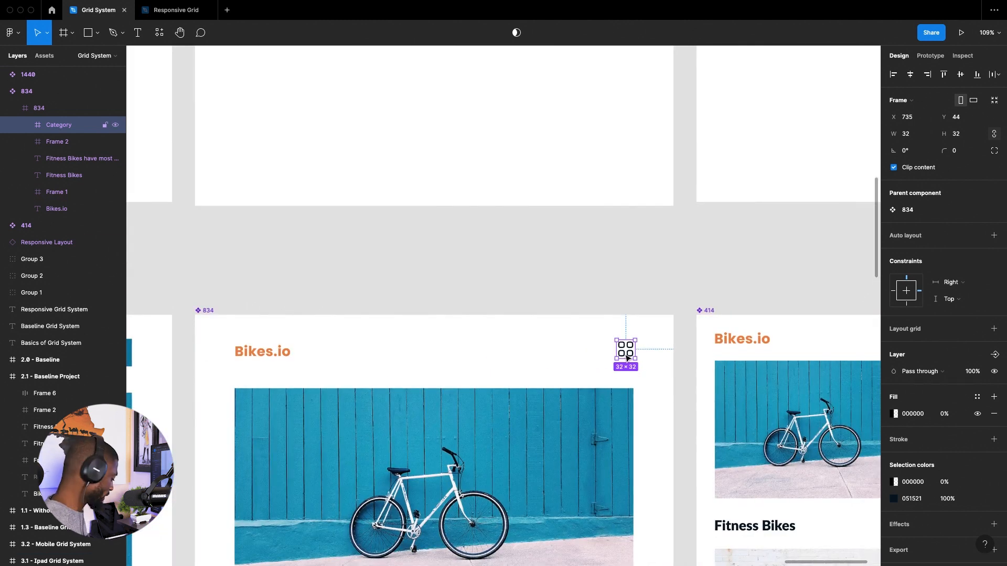
click(157, 11)
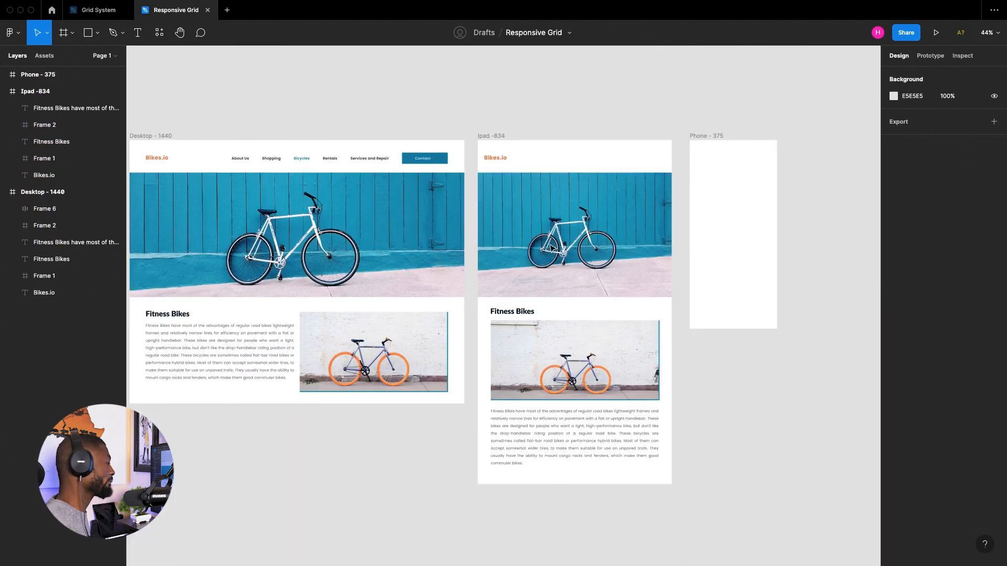
Select the iPad frame and paste the Category icon from the Grid System file's 834 design into it
click(482, 137)
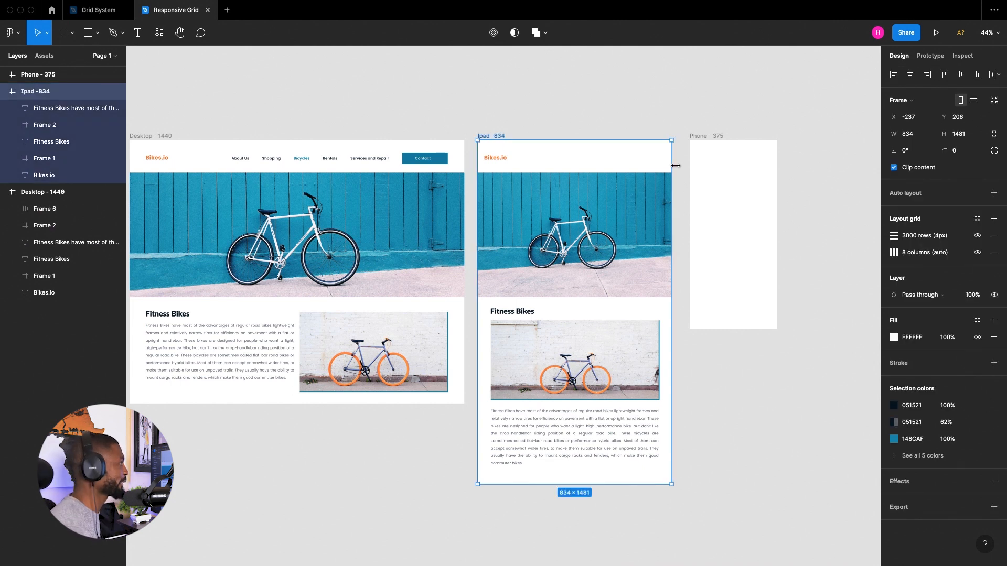
click(98, 10)
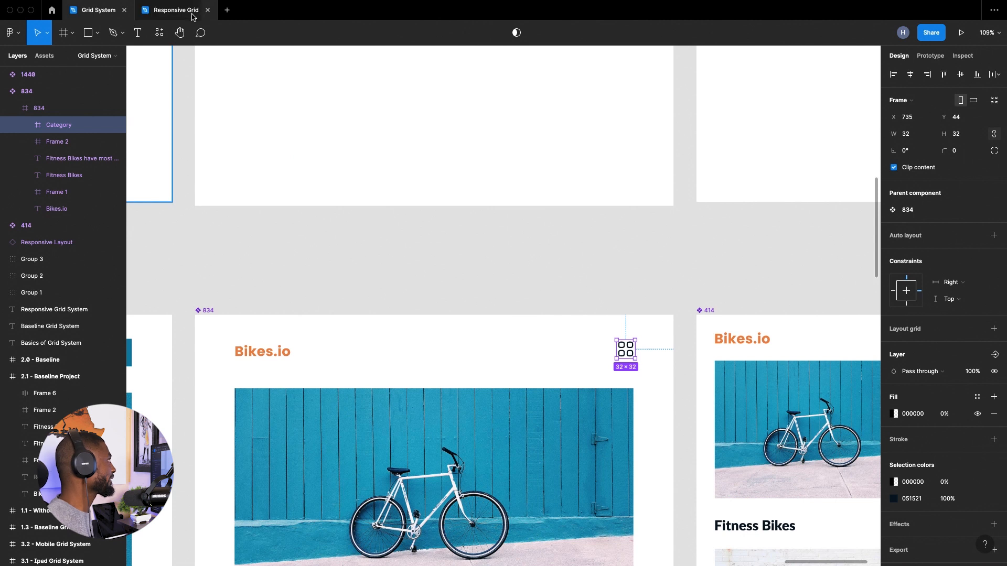
click(176, 10)
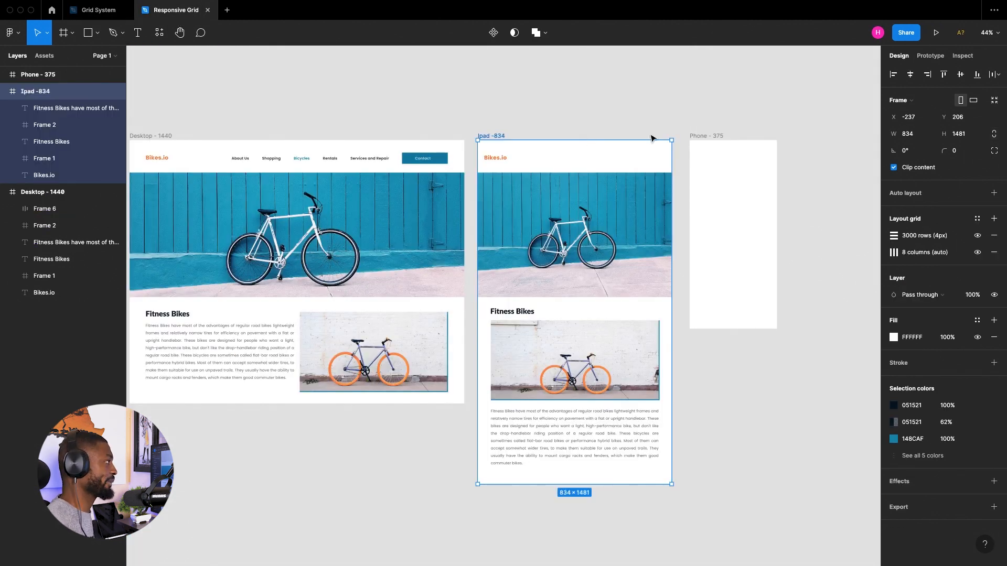
scroll(743, 128, up, 3)
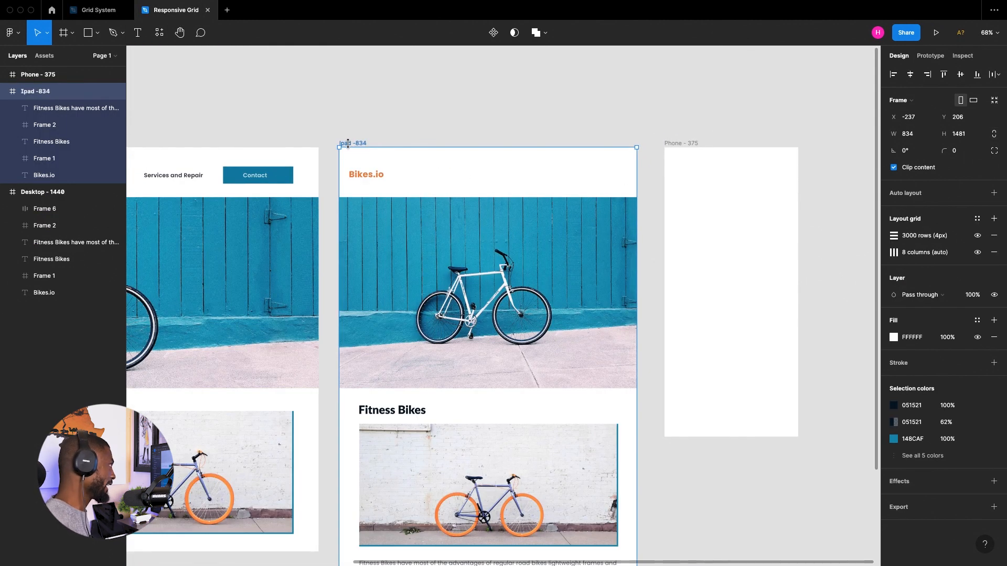
key(super+v)
Show the layout grids and align the Category icon with the last column's right edge in the iPad header, at X 749, Y 64
drag(607, 170, 612, 177)
key(ctrl+g)
scroll(611, 178, up, 10)
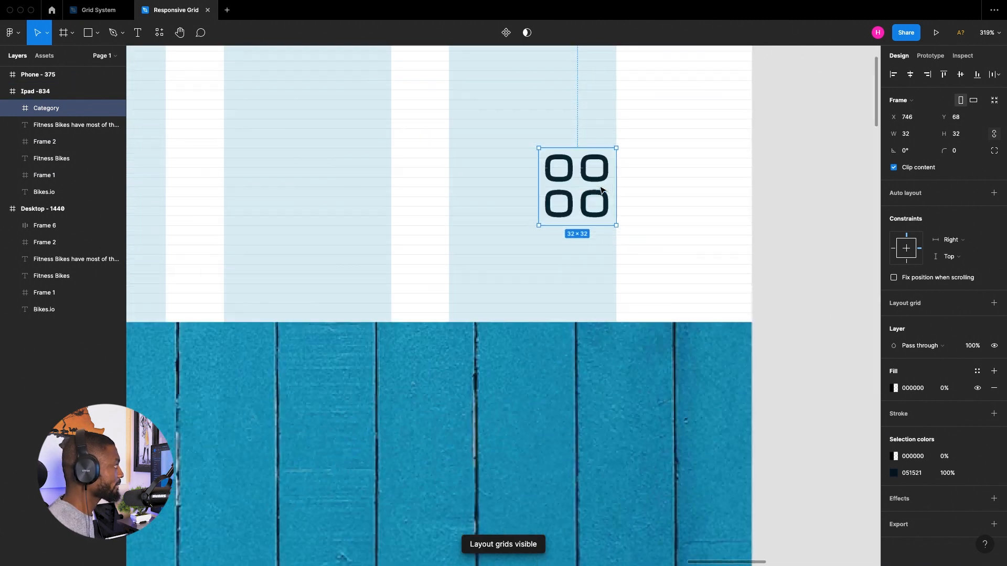
drag(593, 191, 601, 184)
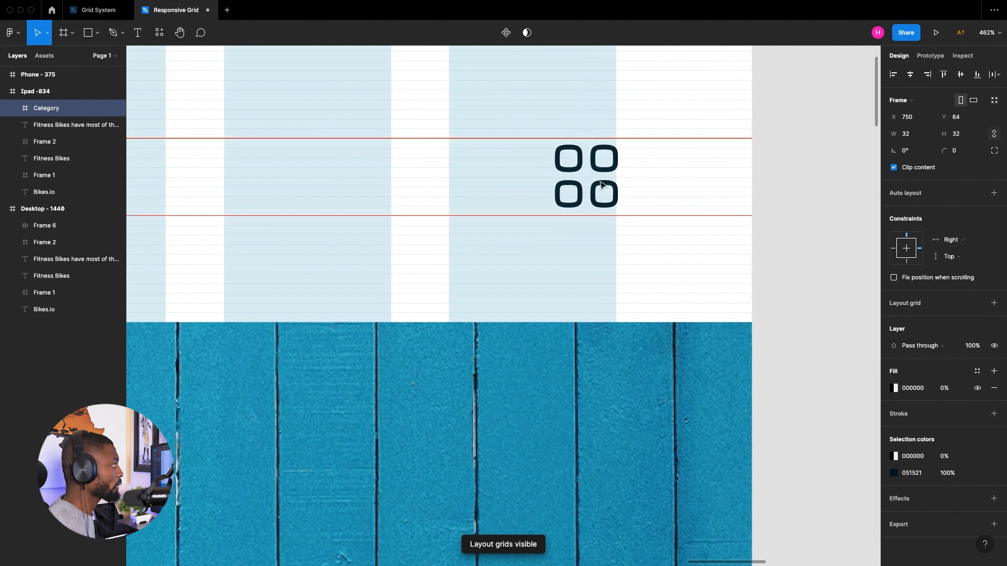
scroll(600, 182, down, 10)
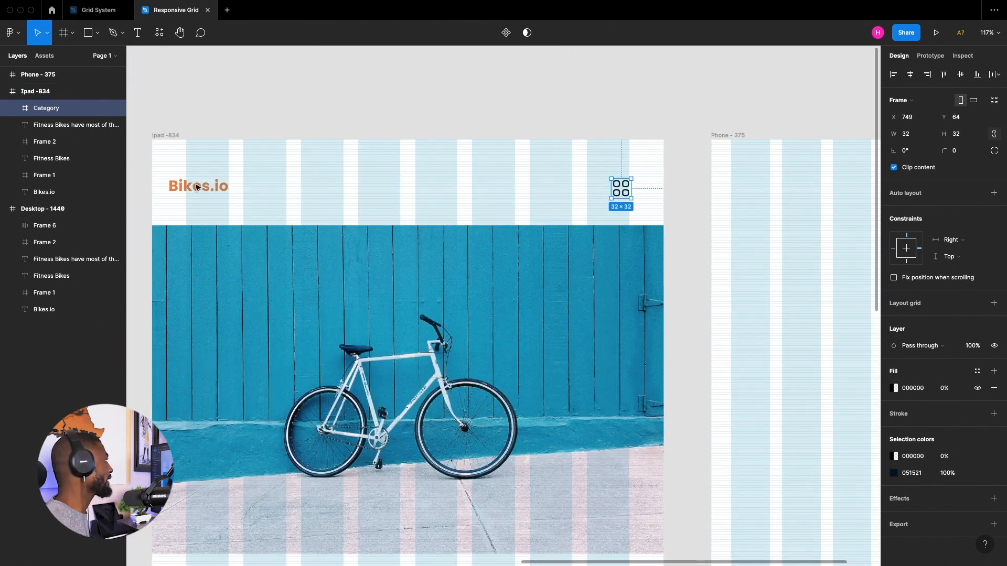
Vertically centre-align the Bikes.io logo with the category icon in the iPad frame and move both up to Y 60
shift+click(220, 186)
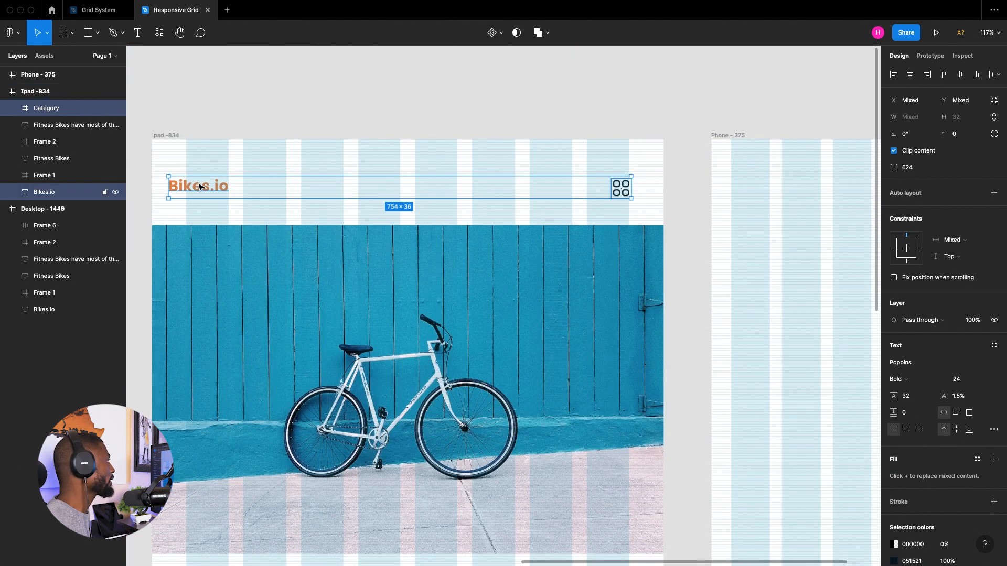
click(959, 76)
scroll(482, 196, up, 5)
scroll(162, 205, left, 1)
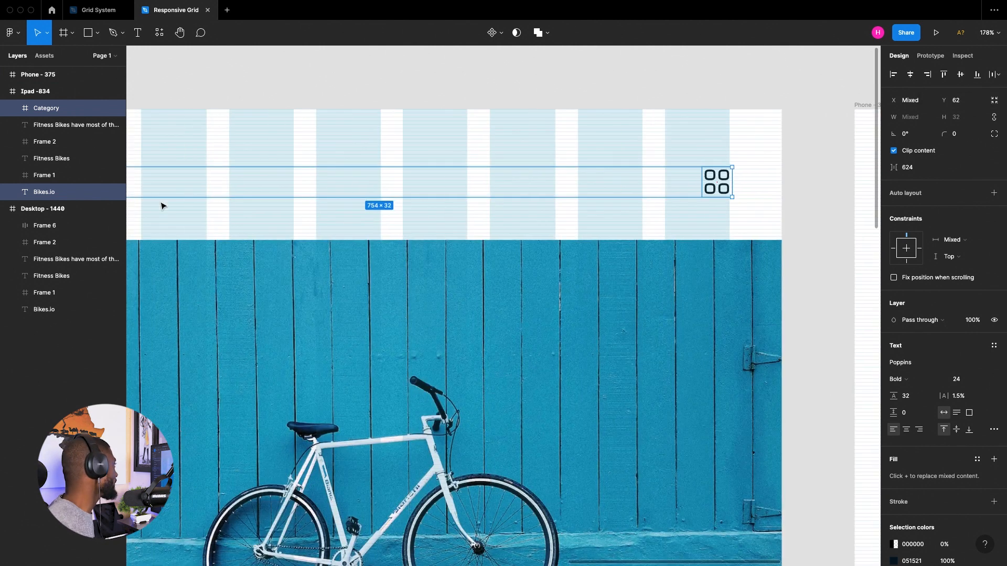
scroll(191, 209, up, 10)
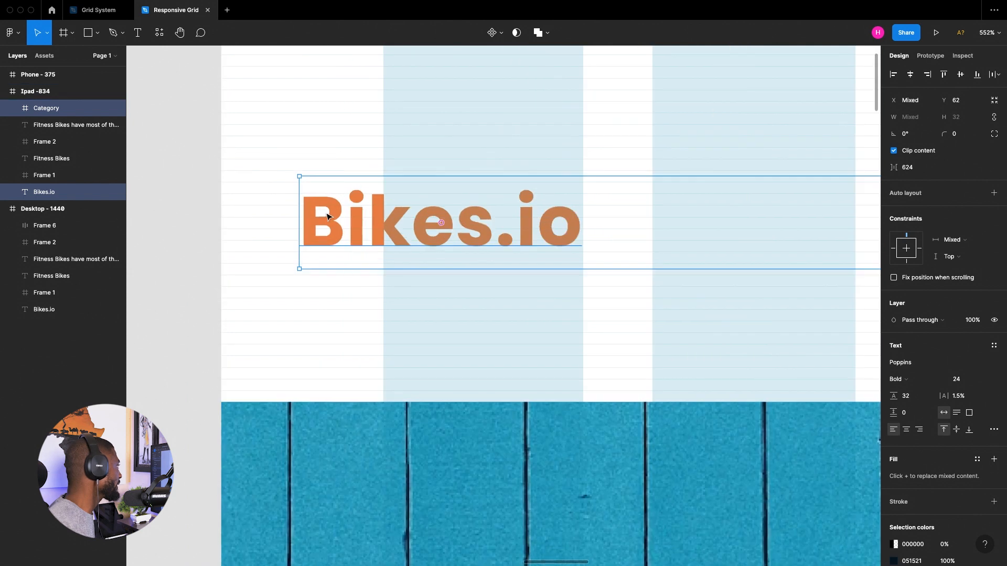
drag(327, 216, 330, 214)
scroll(442, 249, down, 10)
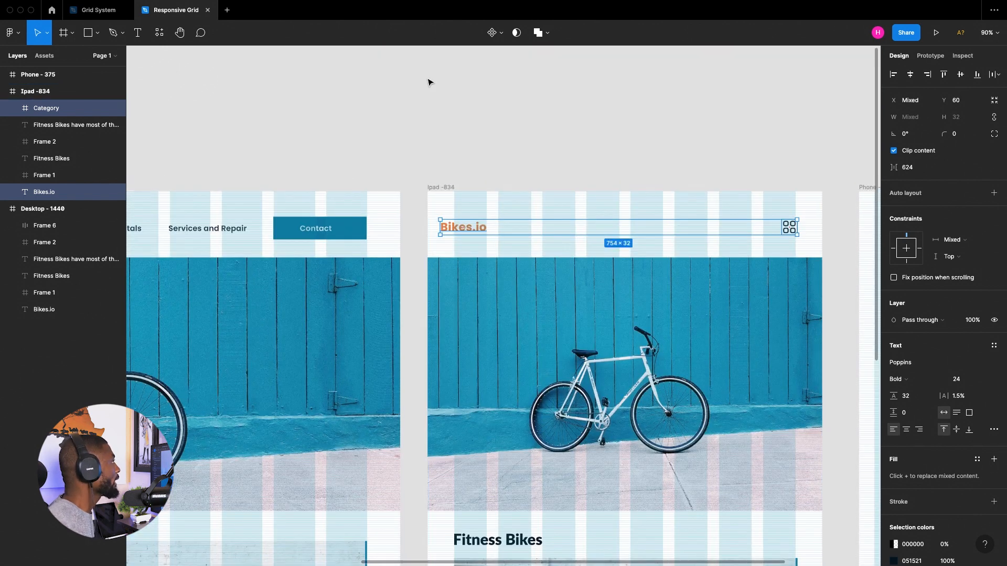
Hide the layout grids and review the Desktop, iPad and Phone frames side by side
key(ctrl+g)
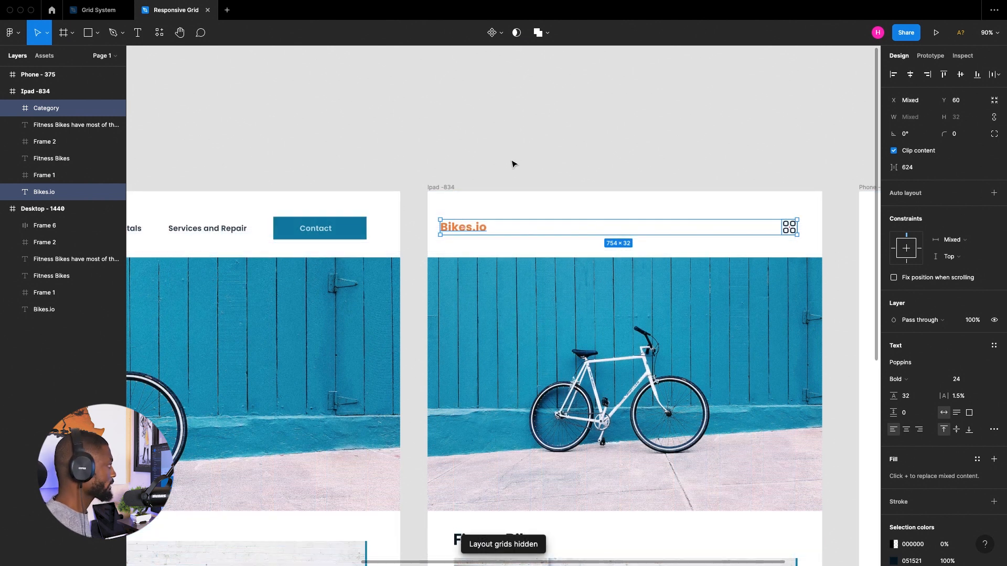
click(512, 162)
key(shift+1)
scroll(713, 172, down, 3)
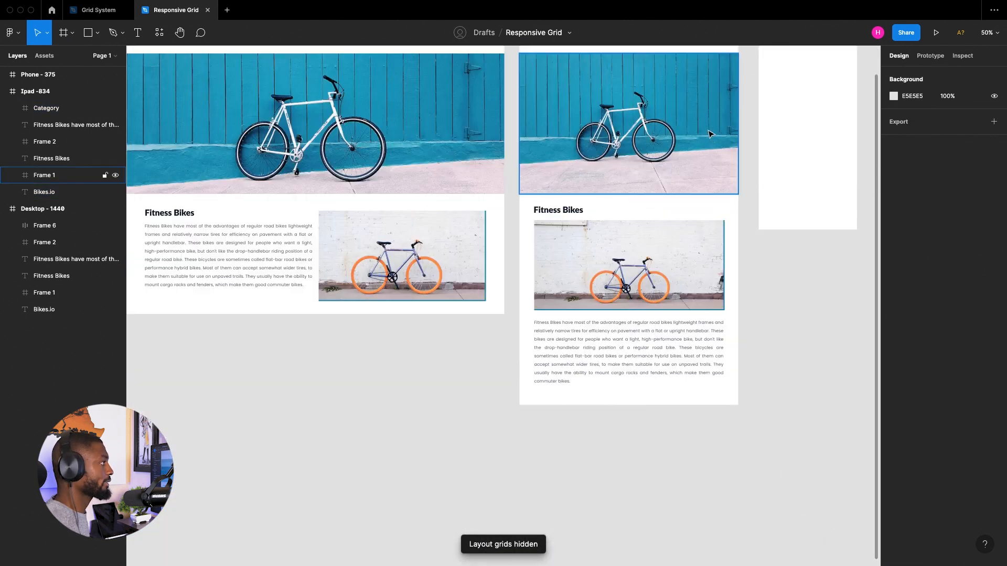
scroll(769, 308, up, 3)
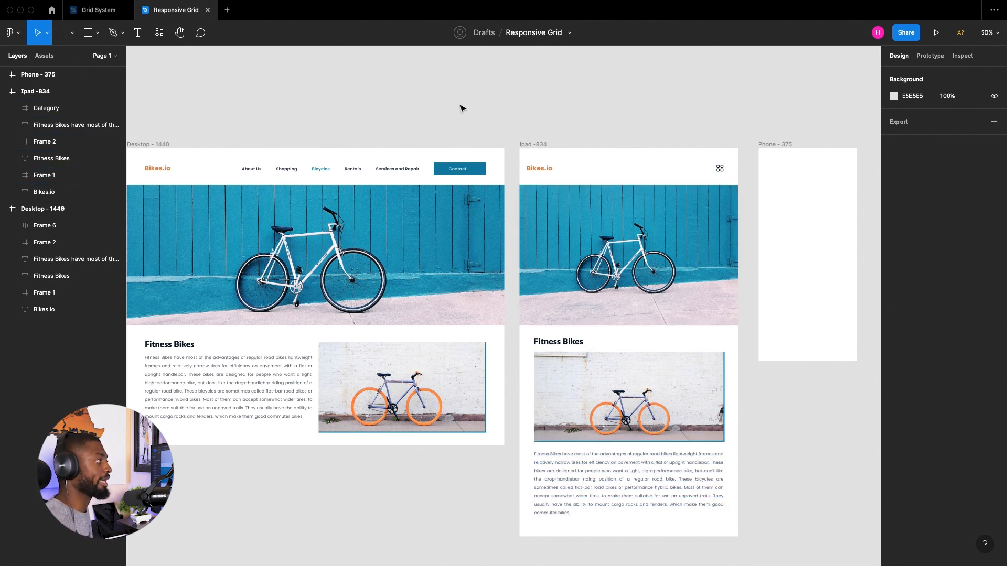
scroll(640, 100, down, 2)
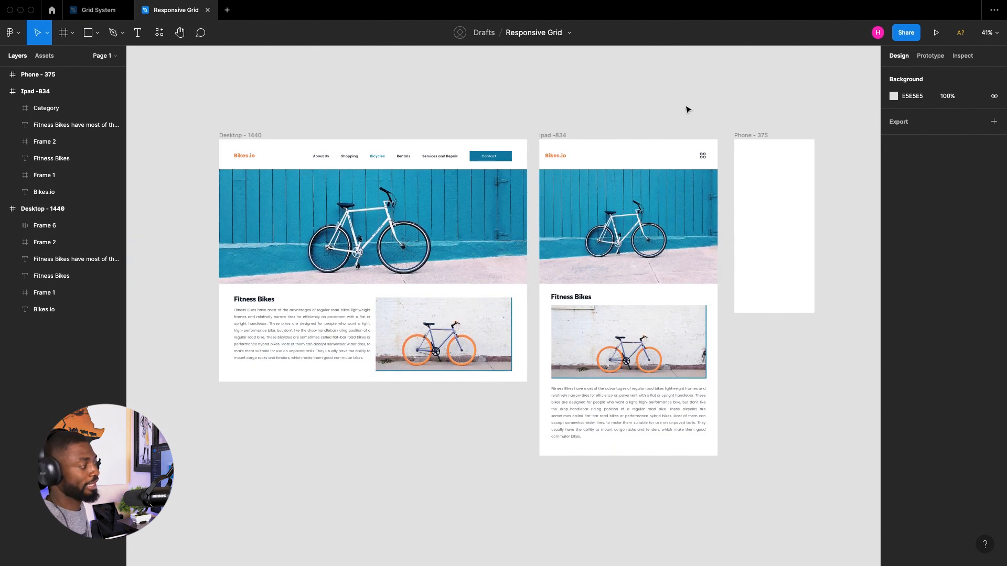
scroll(706, 115, right, 5)
scroll(708, 119, left, 5)
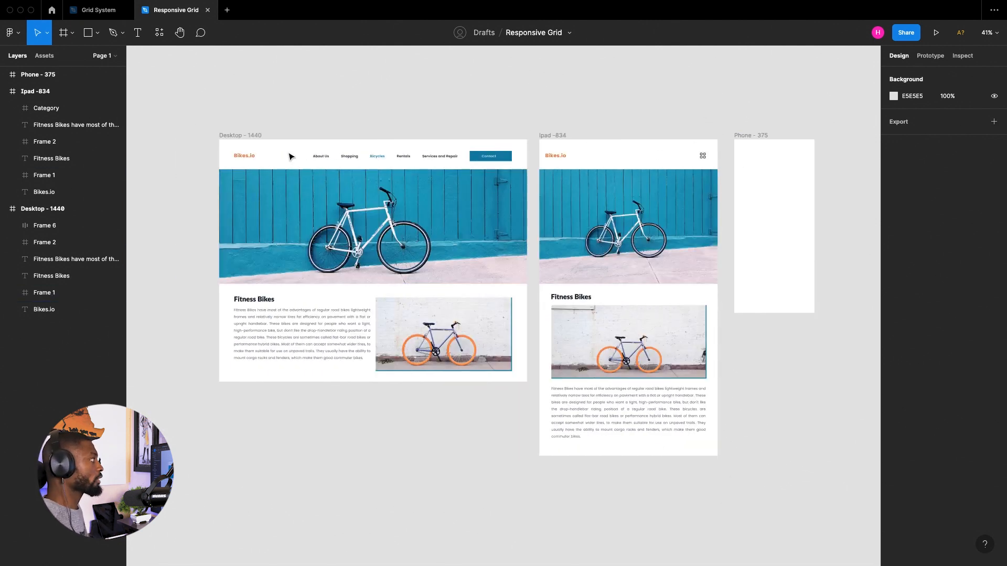
Try the Desktop - 1440 frame at a width of 834 and compare its paragraph and lower bike image with the iPad frame's
click(243, 142)
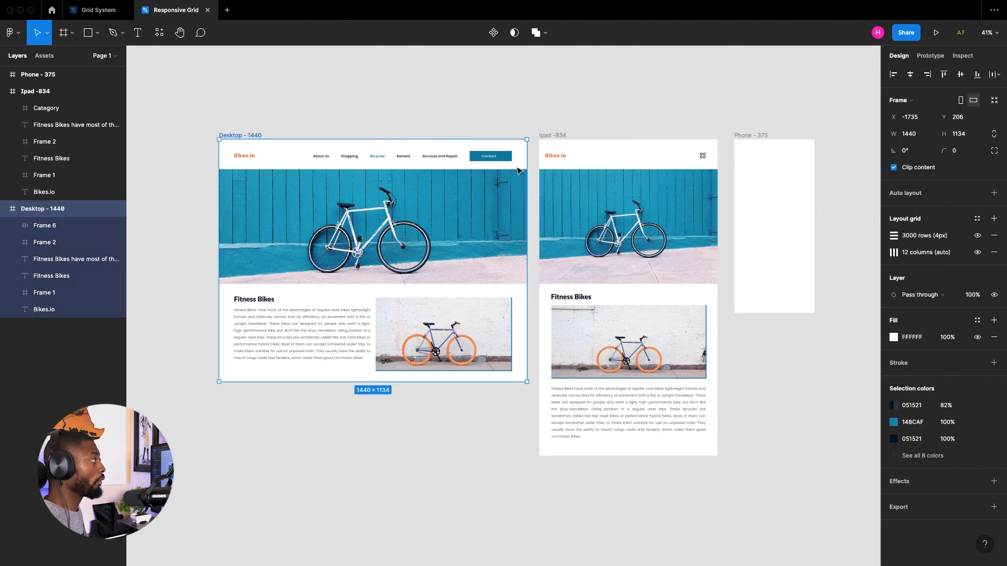
drag(526, 163, 400, 176)
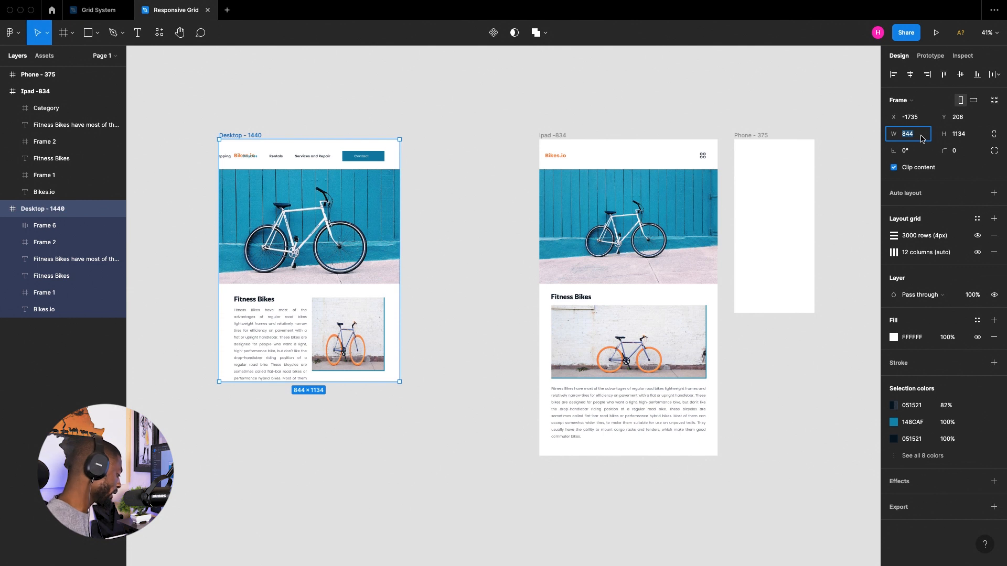
text(83)
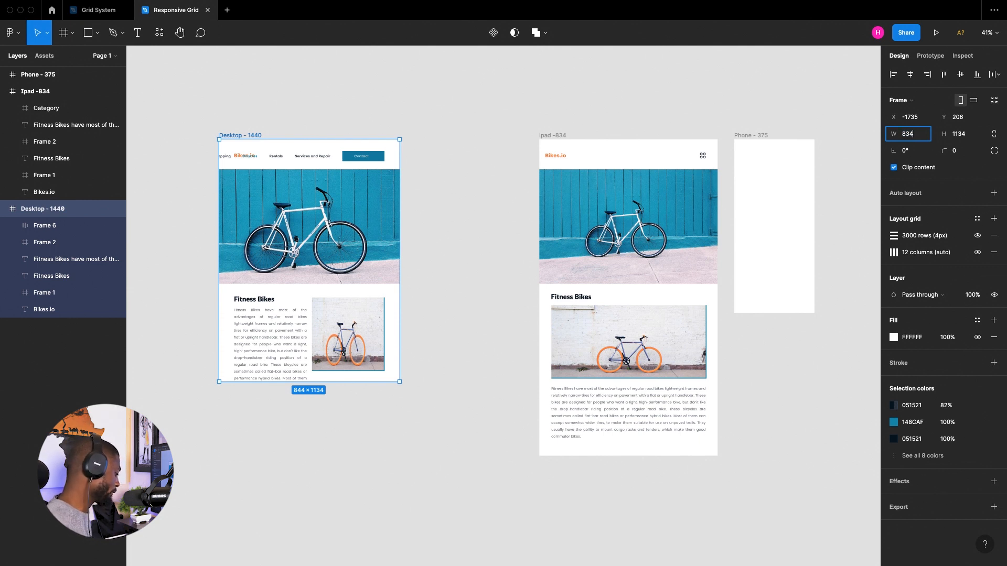
text(4)
key(Return)
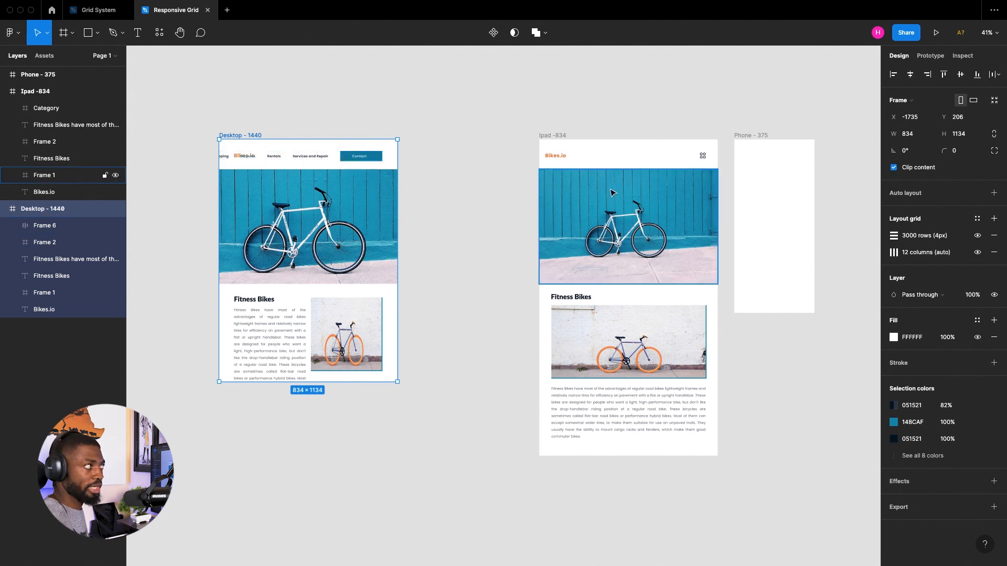
click(260, 336)
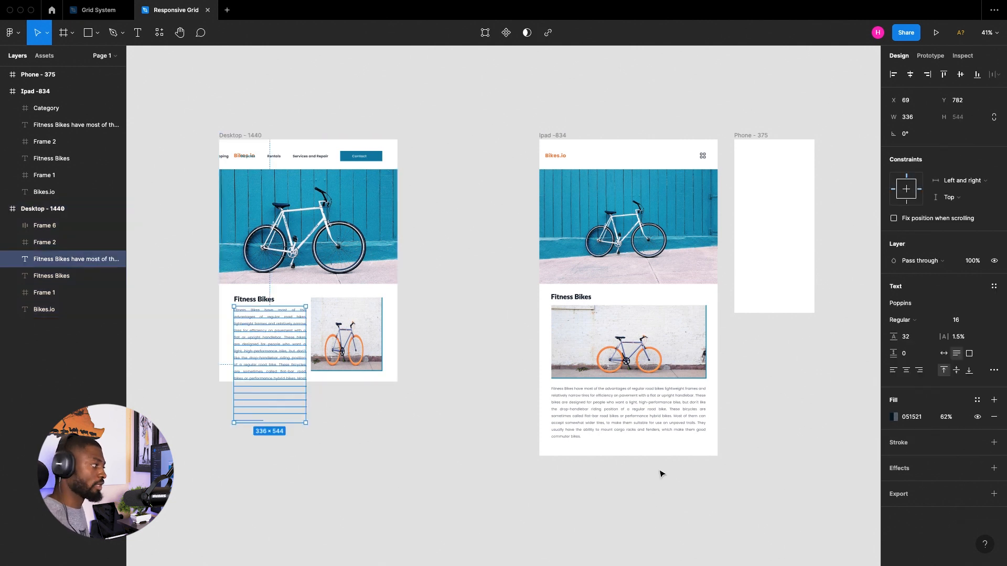
click(630, 416)
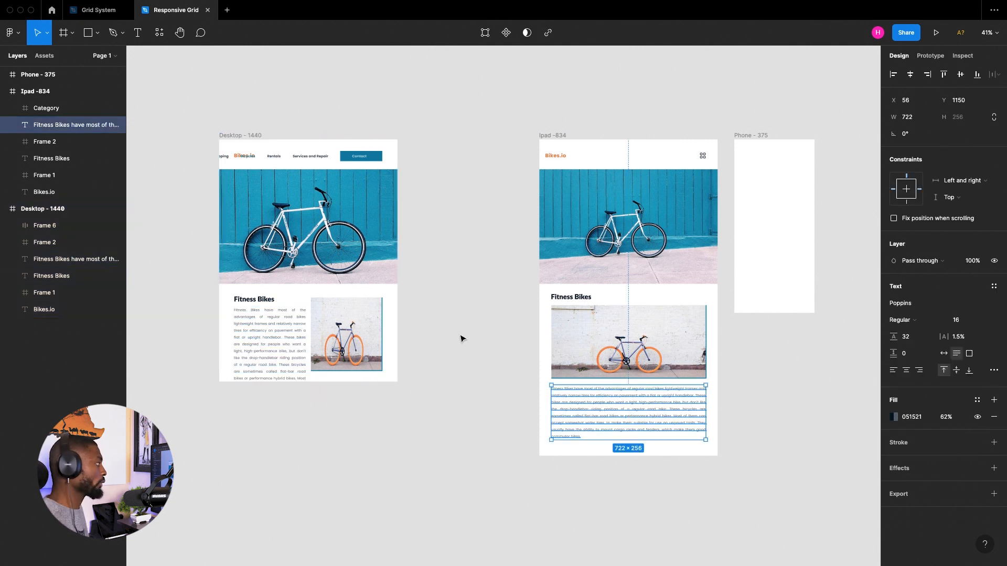
click(331, 318)
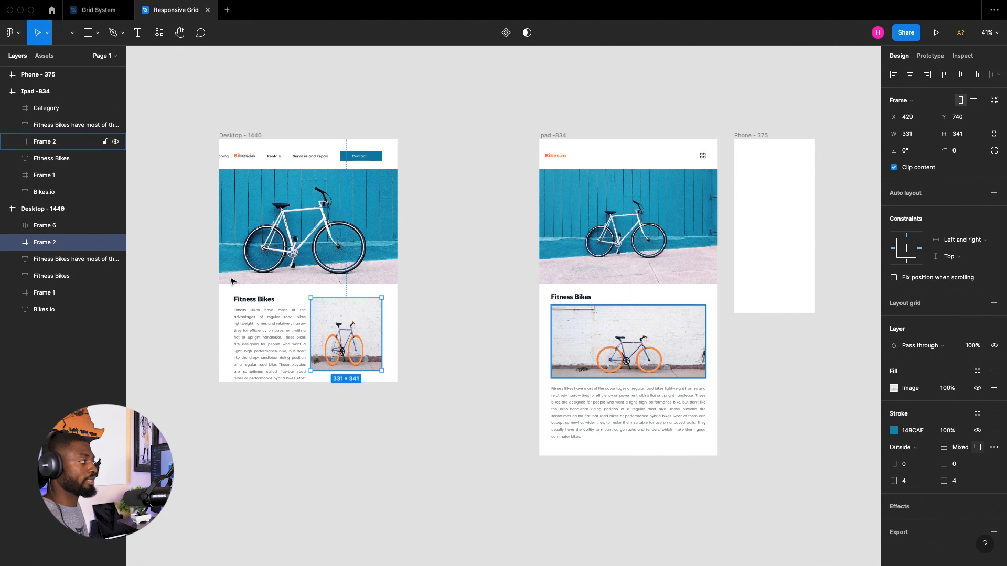
click(607, 334)
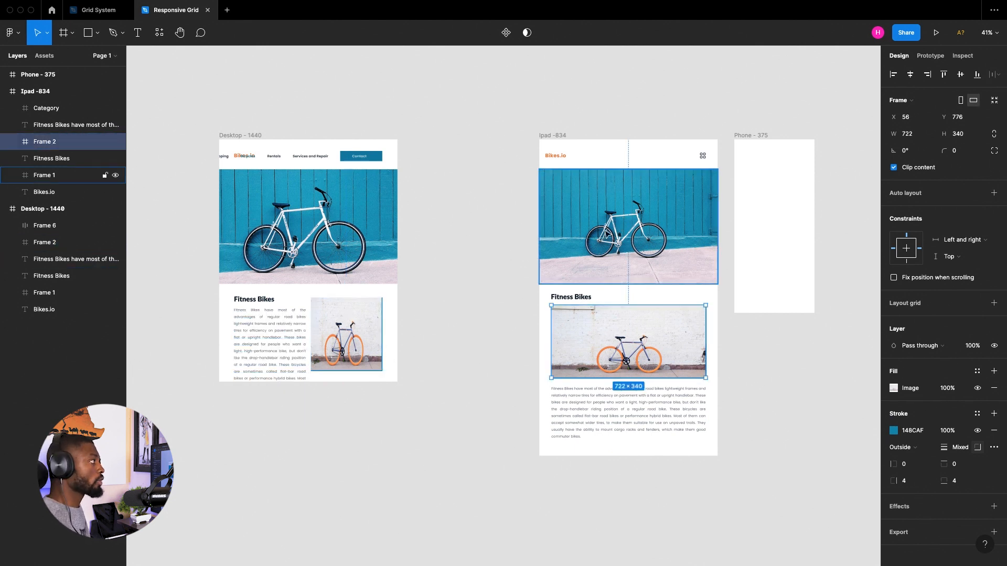
Undo the width changes made to the Desktop - 1440 frame
key(super+z)
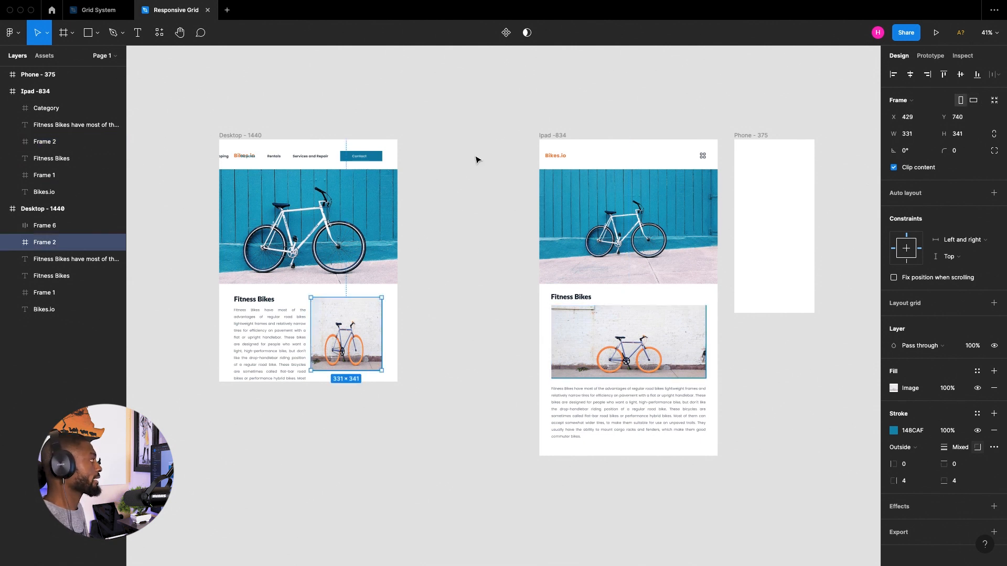
key(super+z)
key(super+z)
key(super+z)
key(super+z)
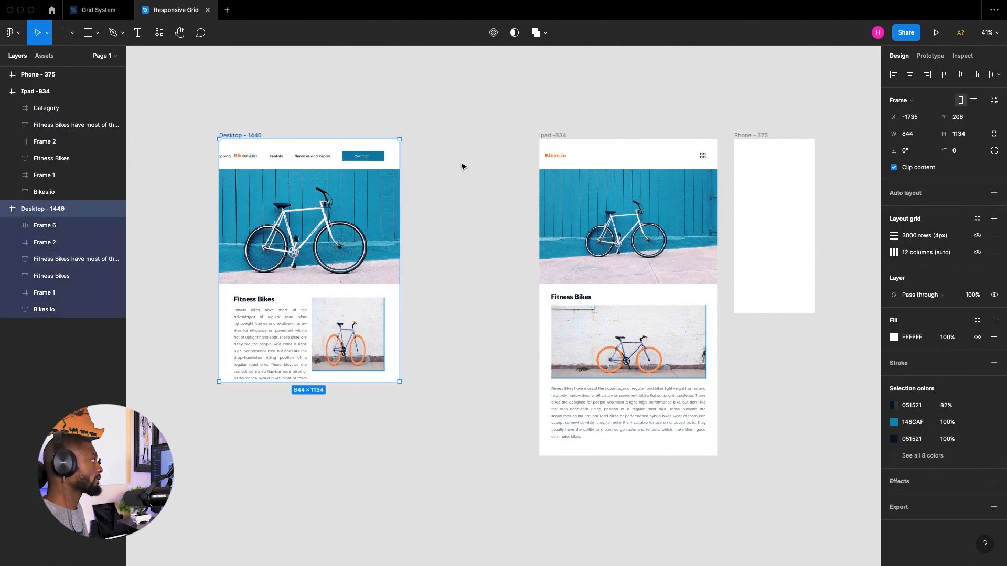
key(super+z)
click(494, 85)
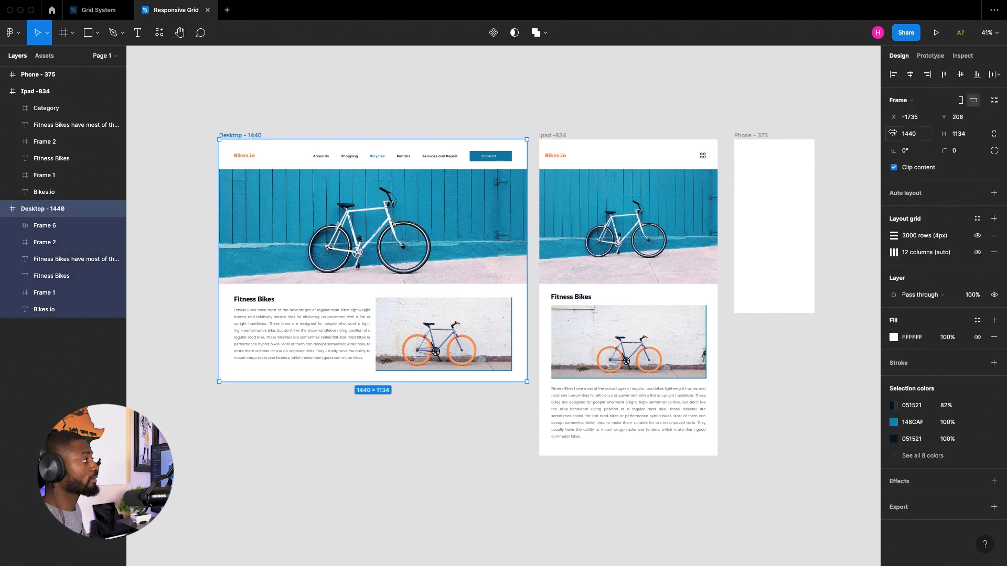
Copy all of the iPad frame's content, including the category icon, into the empty Phone - 375 frame
click(766, 154)
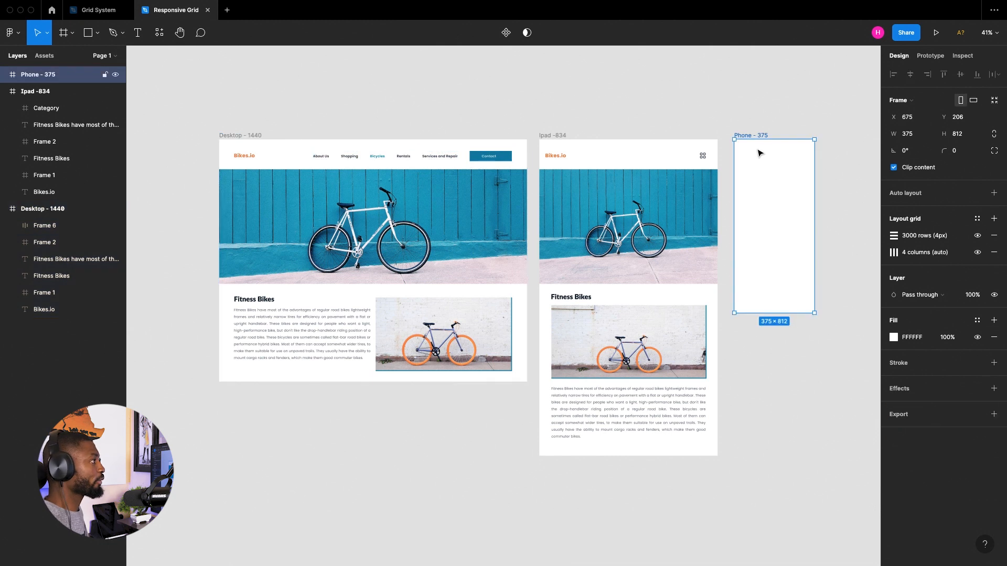
scroll(764, 157, right, 4)
scroll(714, 131, up, 4)
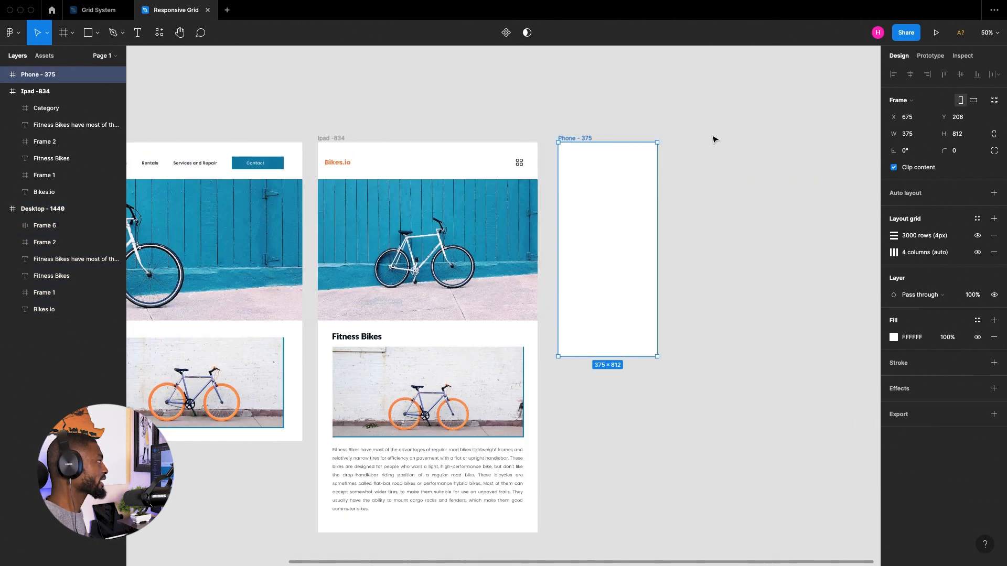
scroll(452, 210, down, 5)
click(353, 184)
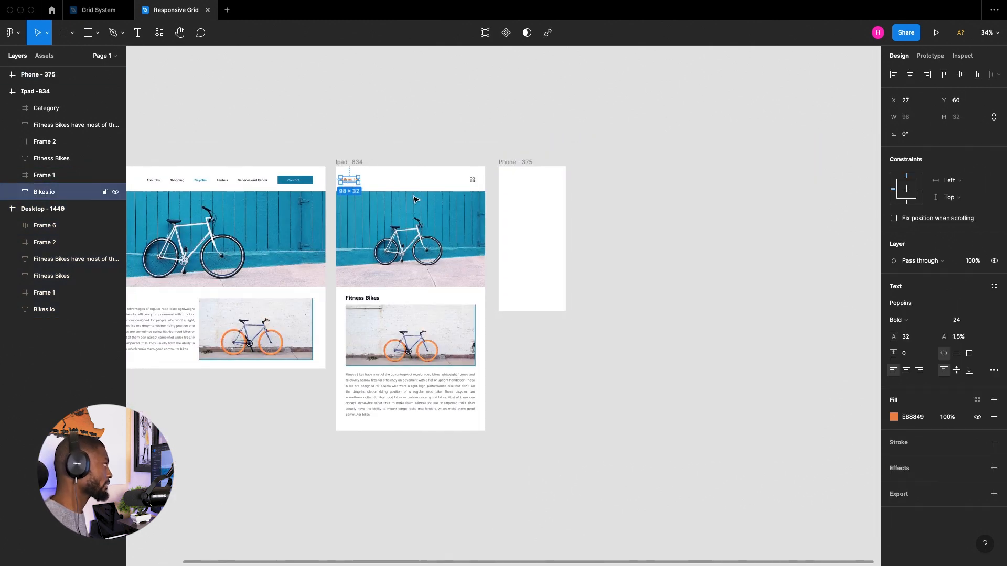
shift+click(472, 180)
shift+click(475, 277)
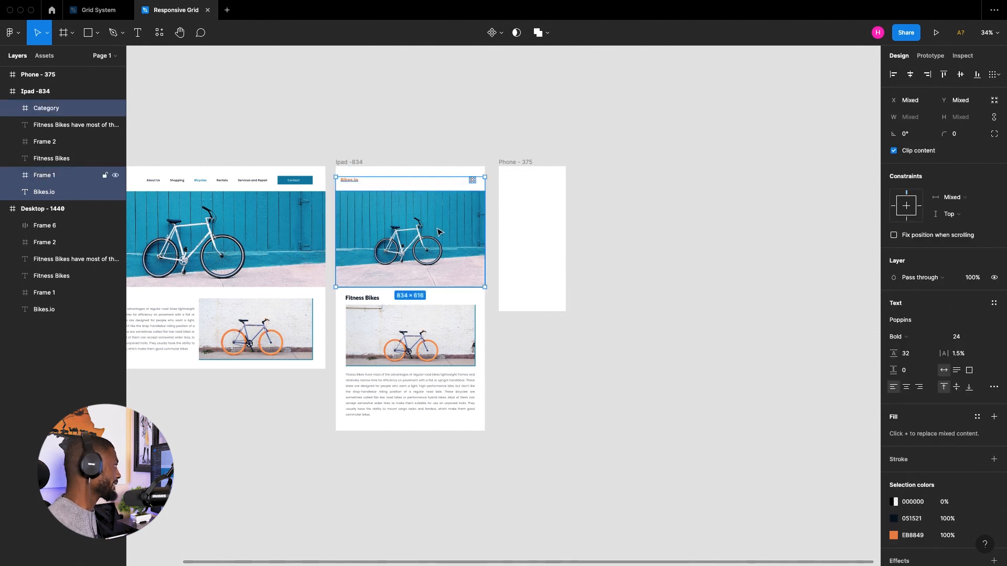
shift+click(357, 299)
shift+click(404, 340)
shift+click(406, 404)
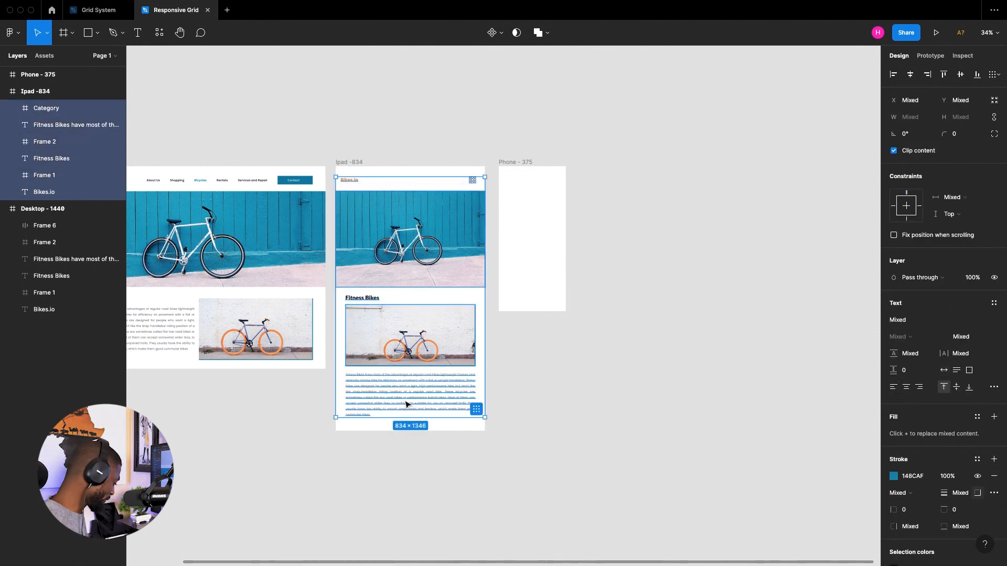
click(503, 164)
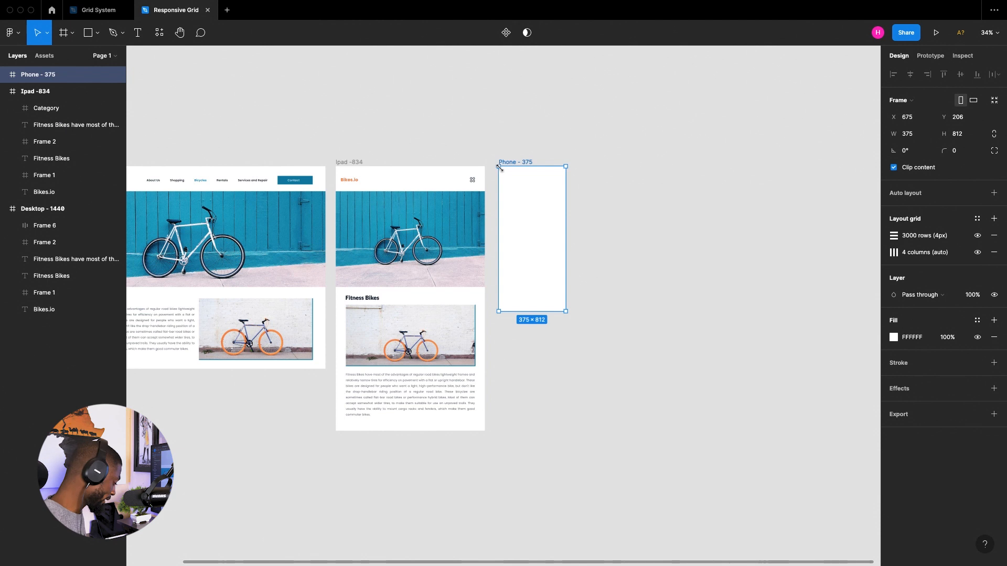
key(ctrl+v)
scroll(594, 151, up, 4)
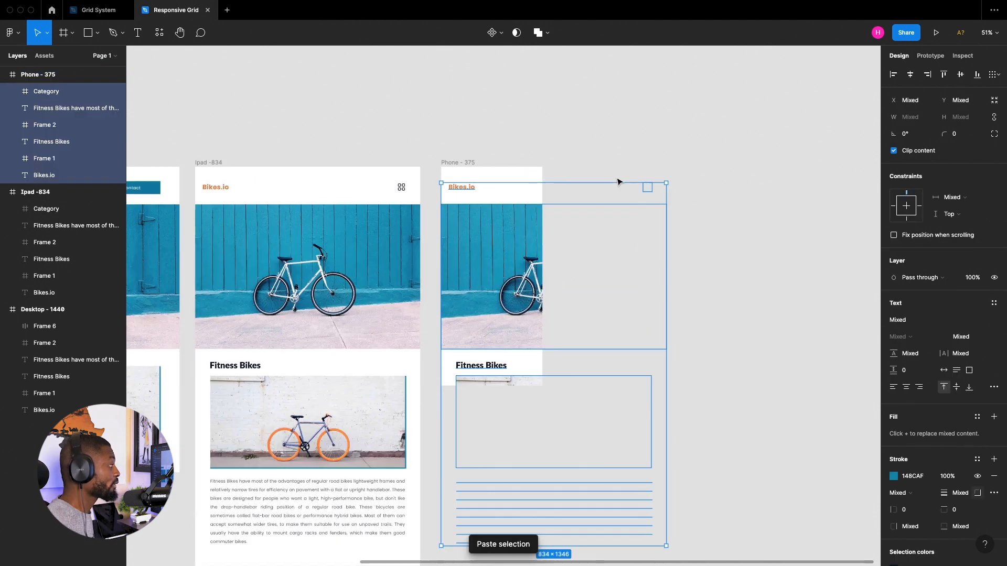
click(609, 145)
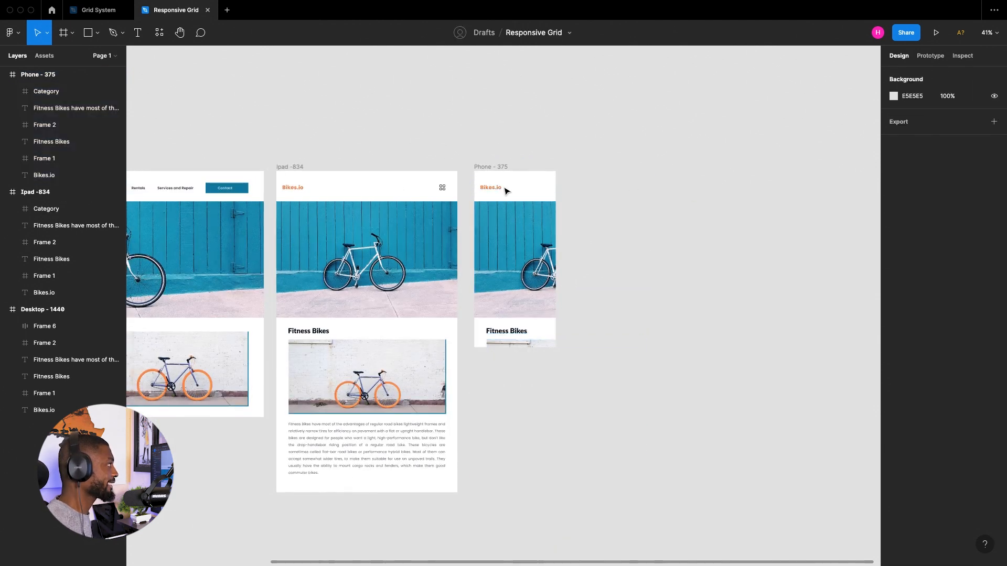
Remove all the pasted content from the Phone - 375 frame
key(Return)
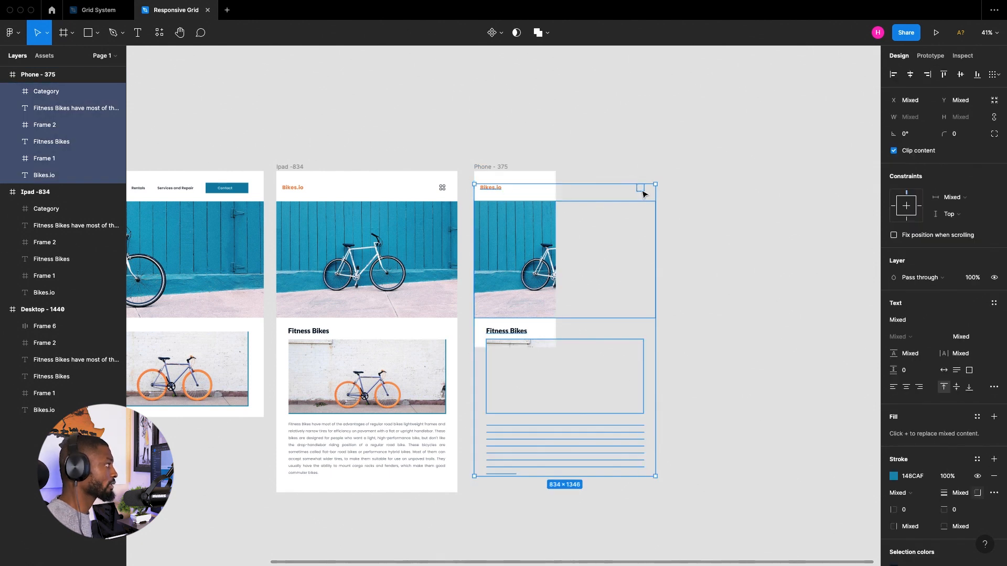
click(643, 194)
key(Return)
key(Delete)
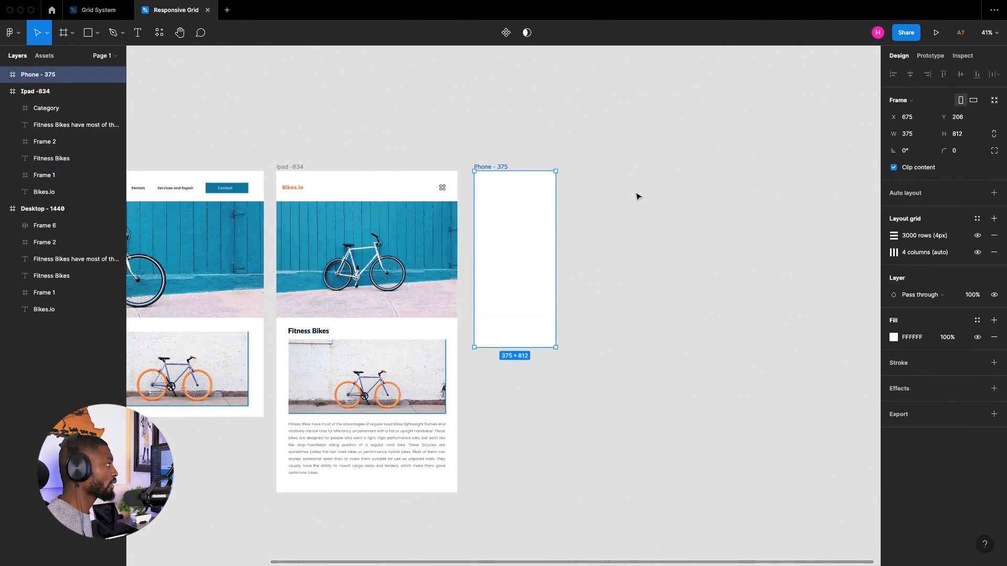
Copy the iPad frame's logo, hero image, heading, lower bike image and paragraph into the Phone - 375 frame, leaving out the category icon
click(297, 190)
shift+click(309, 238)
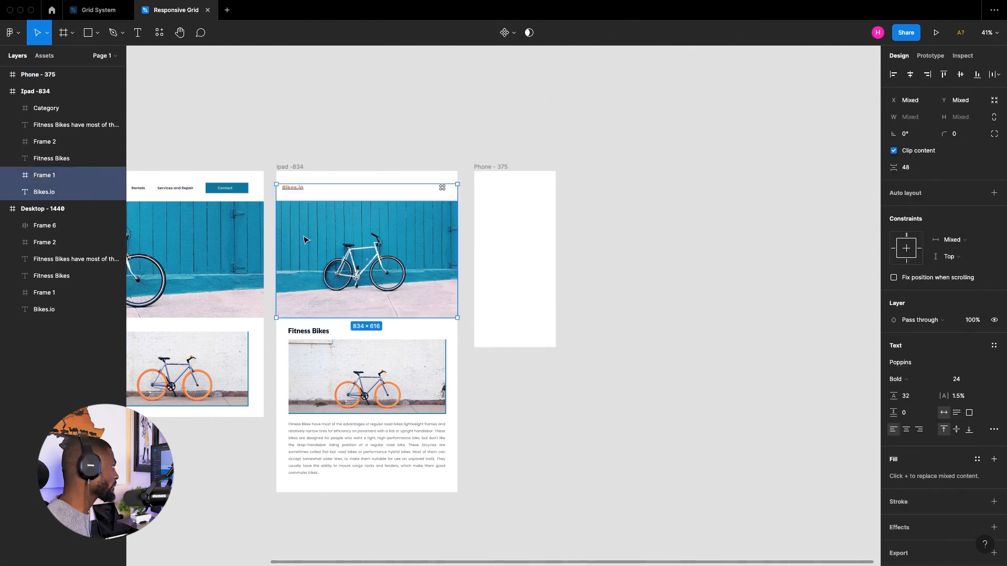
shift+click(315, 333)
shift+click(329, 364)
shift+click(307, 452)
click(520, 180)
key(super+v)
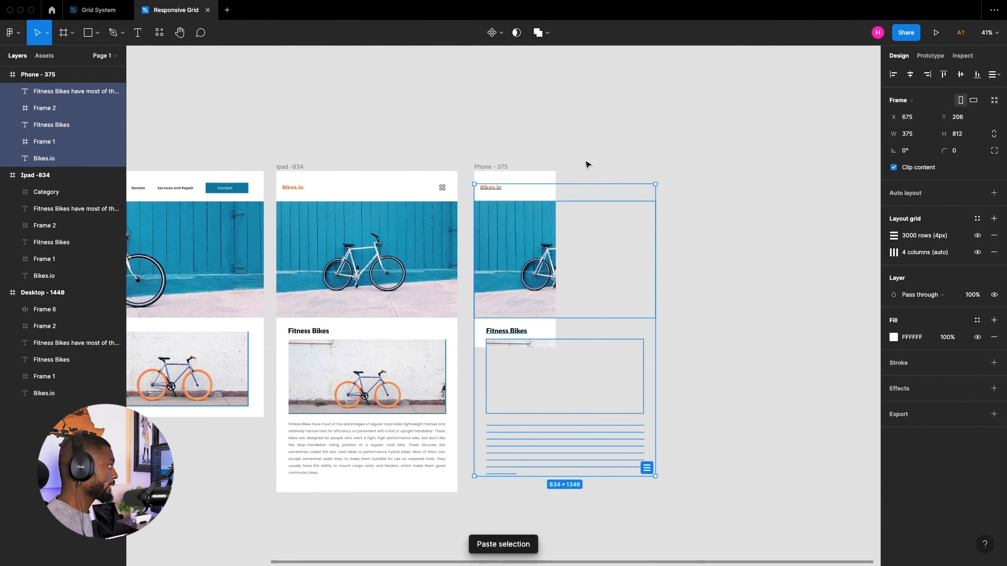
Select the Phone - 375 frame and show the layout grids again
scroll(586, 177, up, 2)
click(477, 167)
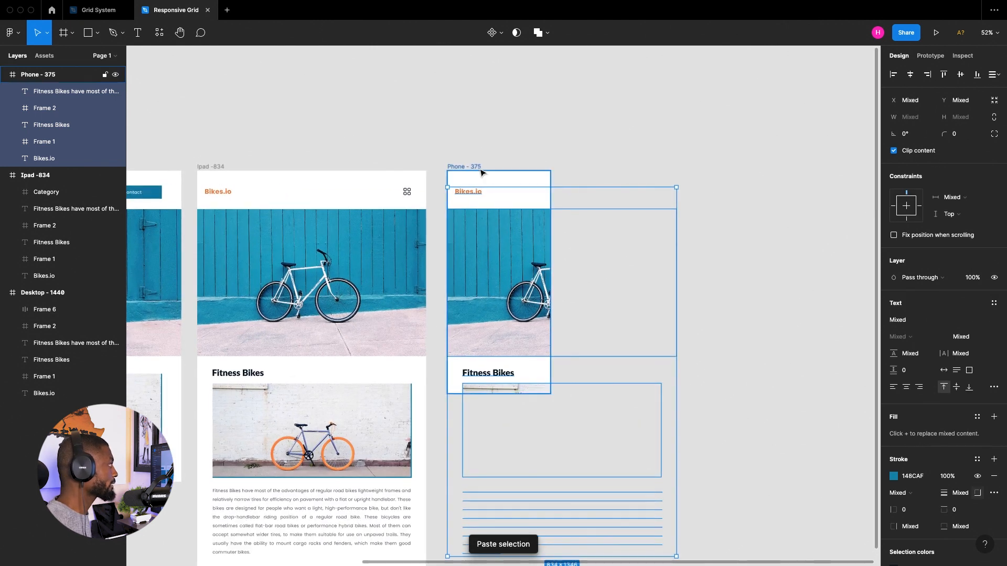
key(ctrl+g)
scroll(549, 161, up, 2)
scroll(550, 160, up, 3)
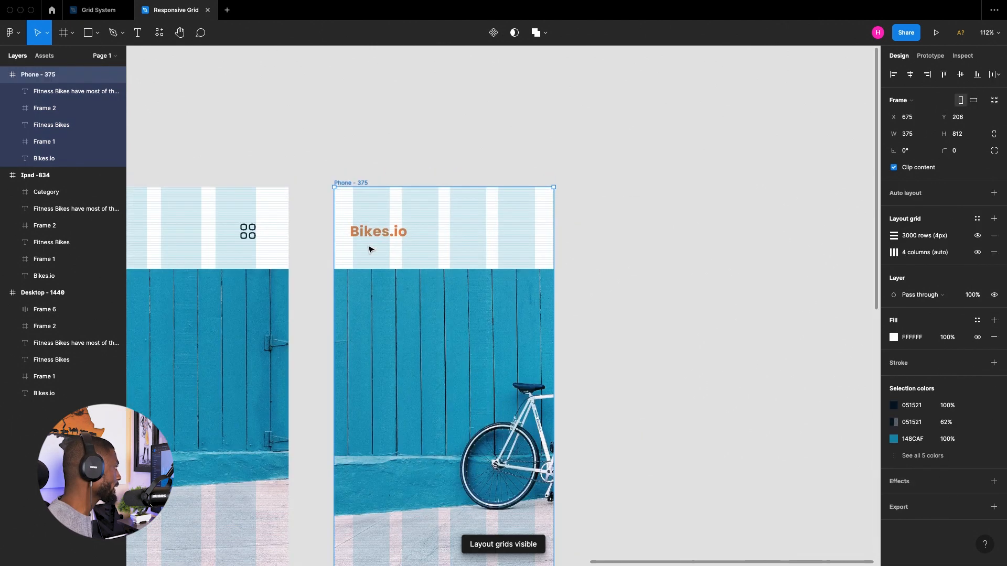
Move the Bikes.io logo in the Phone - 375 frame to X 31, Y 40, near the first column's edge
click(356, 225)
scroll(356, 225, up, 4)
drag(372, 230, 378, 184)
scroll(349, 144, up, 3)
drag(371, 252, 372, 276)
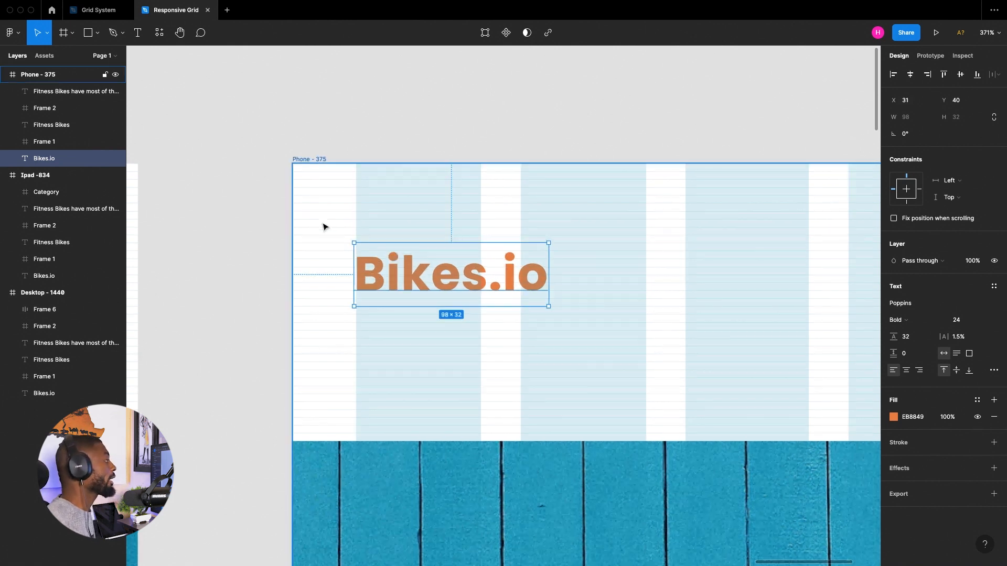
scroll(367, 275, up, 5)
scroll(409, 341, down, 4)
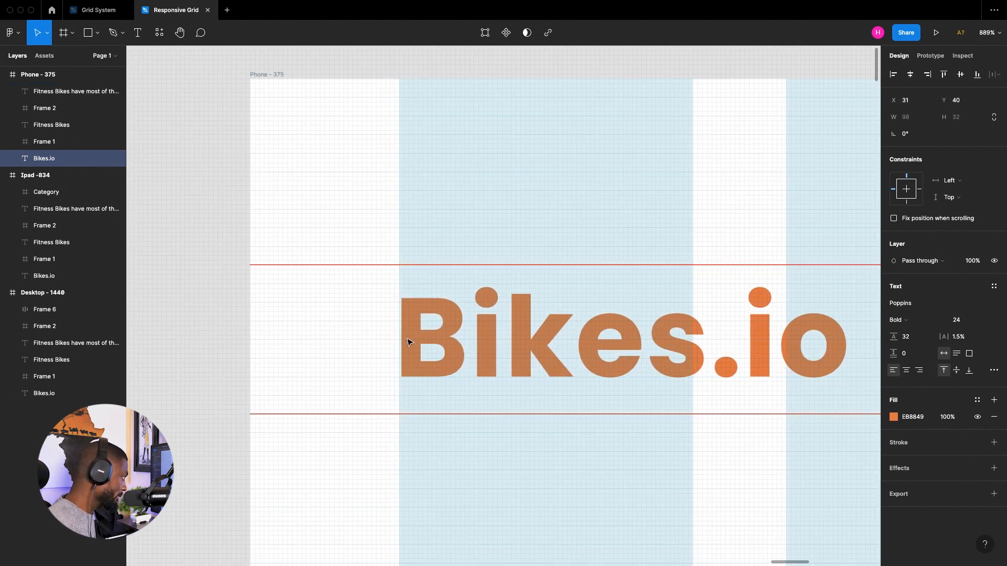
key(ctrl+g)
scroll(336, 257, down, 8)
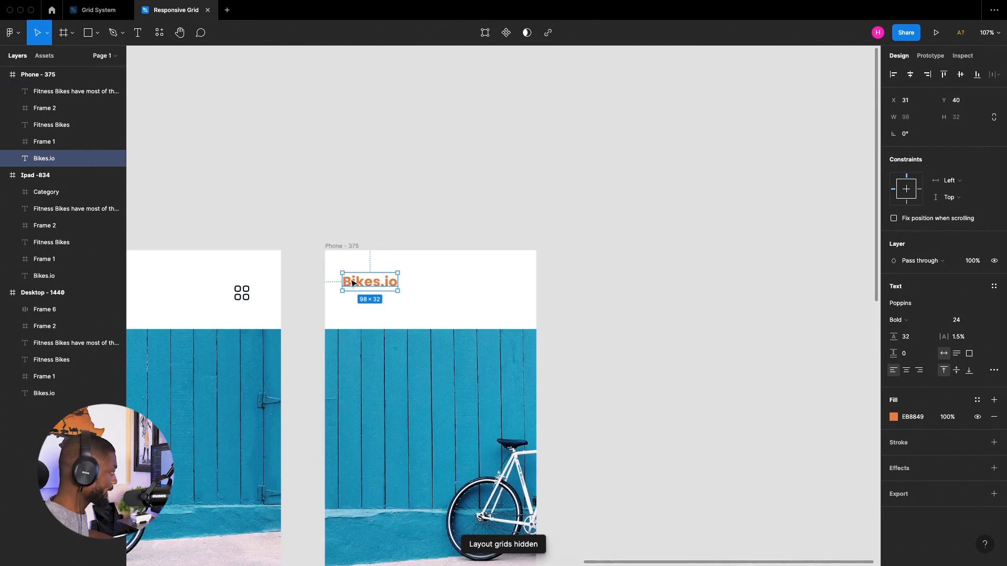
key(ctrl+g)
Narrow the hero image in the Phone - 375 frame to the frame's full width of 375
click(422, 406)
scroll(422, 406, down, 5)
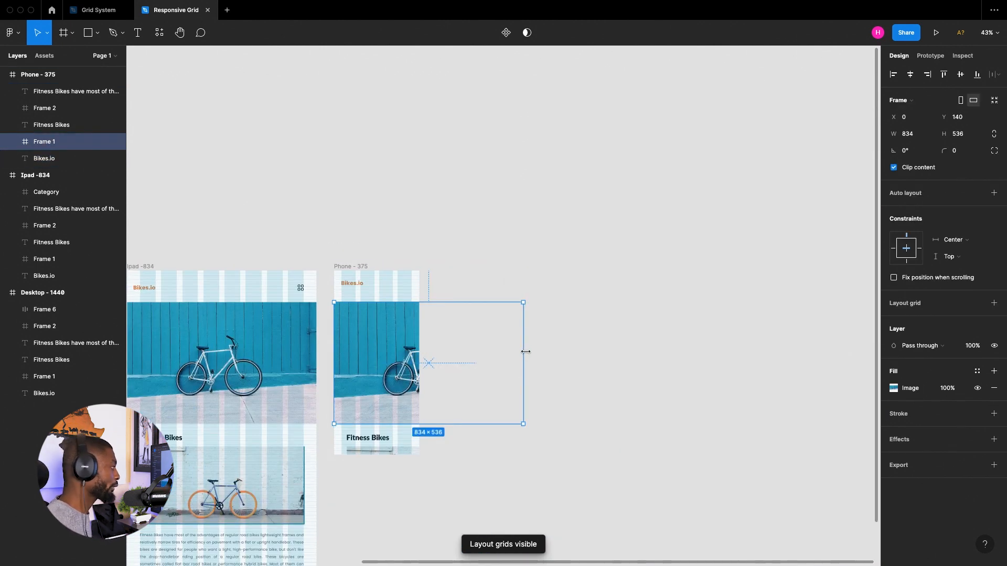
drag(526, 353, 419, 352)
scroll(323, 347, up, 3)
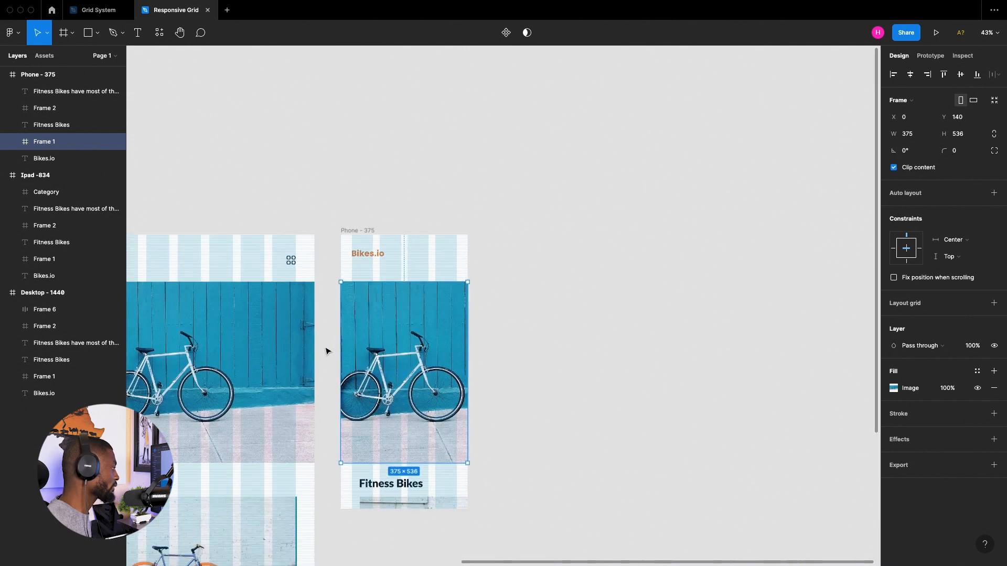
Reduce the height of the phone hero image to 336, keeping its top edge in place
scroll(327, 349, up, 3)
scroll(377, 372, down, 3)
drag(414, 468, 418, 403)
scroll(418, 411, up, 3)
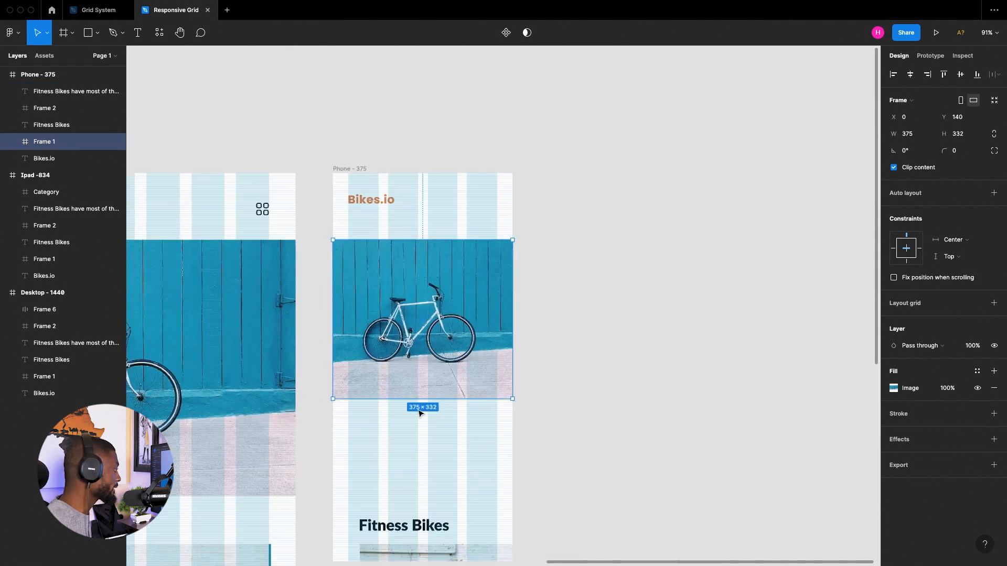
scroll(418, 409, up, 5)
drag(402, 394, 407, 396)
scroll(395, 455, up, 5)
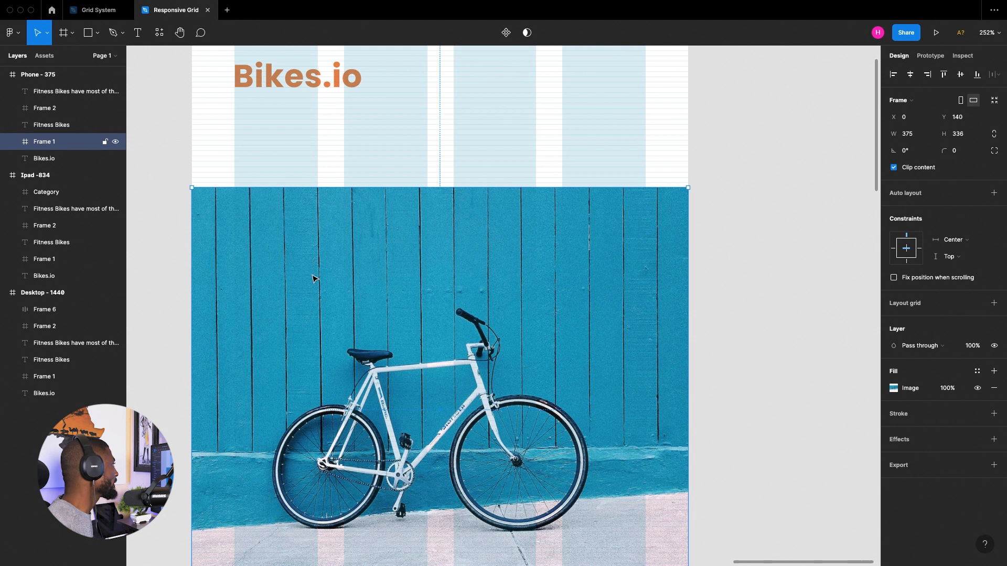
Hide the layout grids and clear the selection
scroll(317, 276, down, 5)
key(ctrl+g)
scroll(510, 323, down, 3)
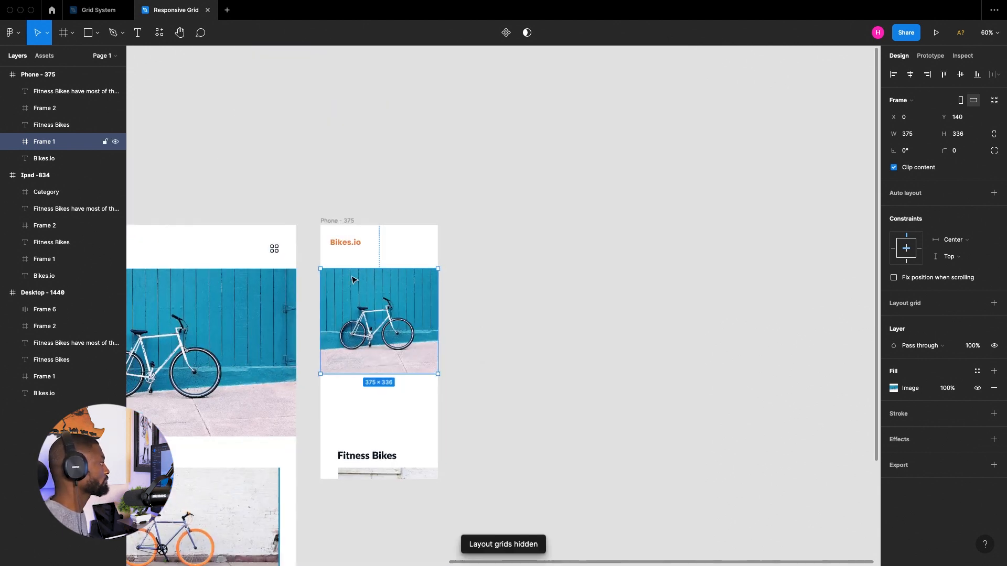
scroll(359, 269, up, 2)
click(540, 273)
scroll(552, 232, down, 1)
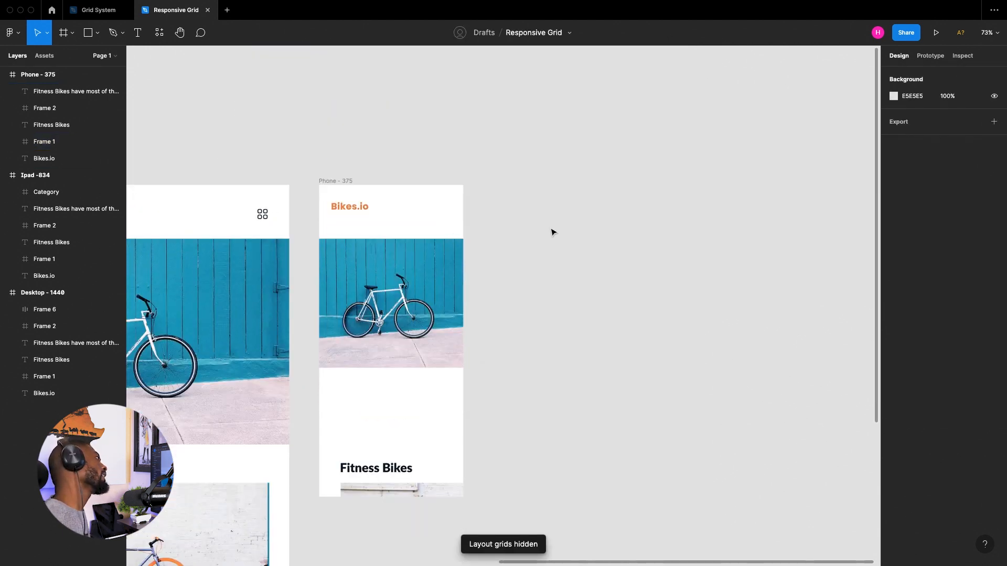
Lower the Bikes.io logo in the Phone - 375 frame to the vertical middle of the white header area
click(351, 212)
key(shift+Down)
key(shift+Down)
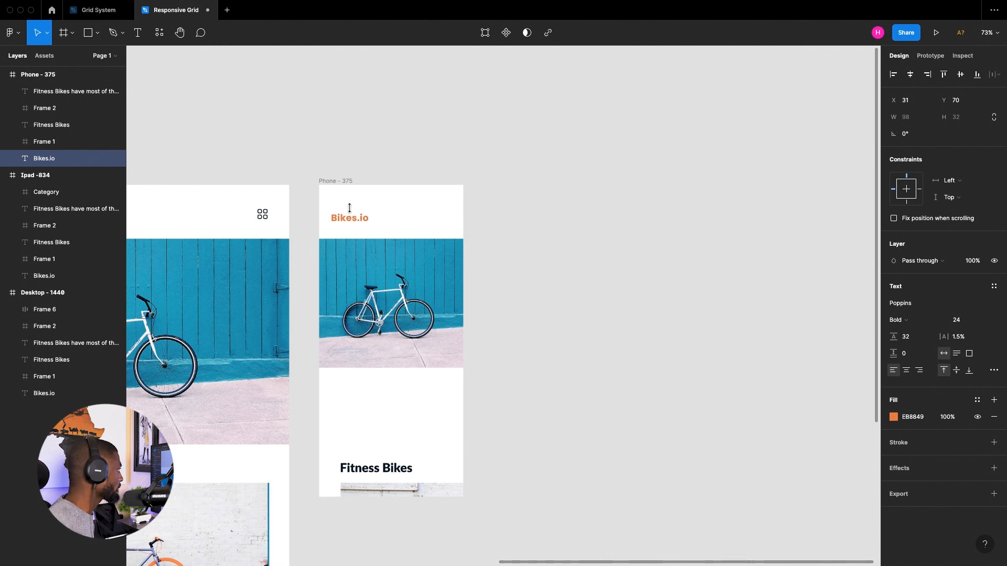
click(486, 242)
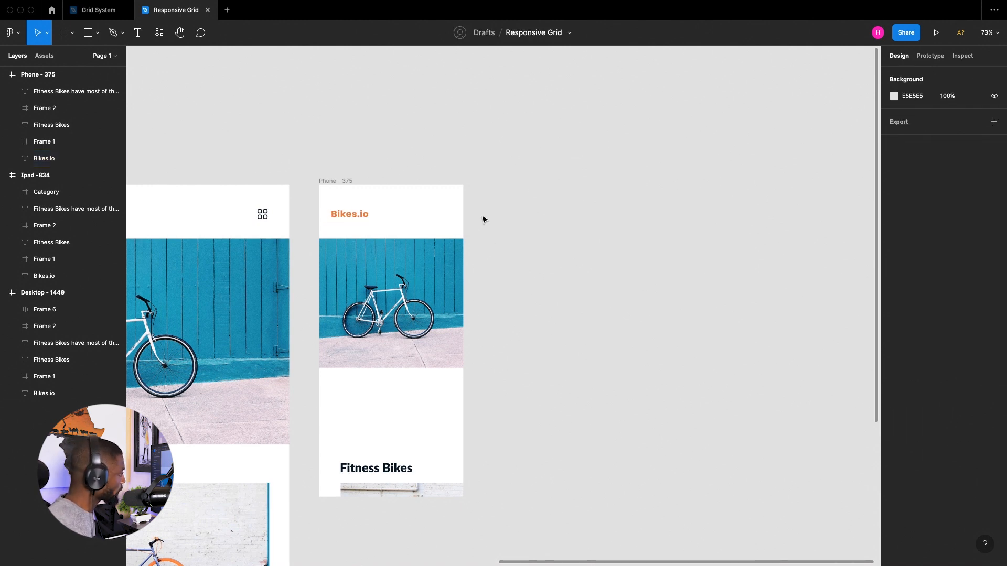
Extend the Phone - 375 frame downward to a height of about 1679
scroll(418, 358, down, 3)
click(333, 95)
scroll(624, 210, down, 5)
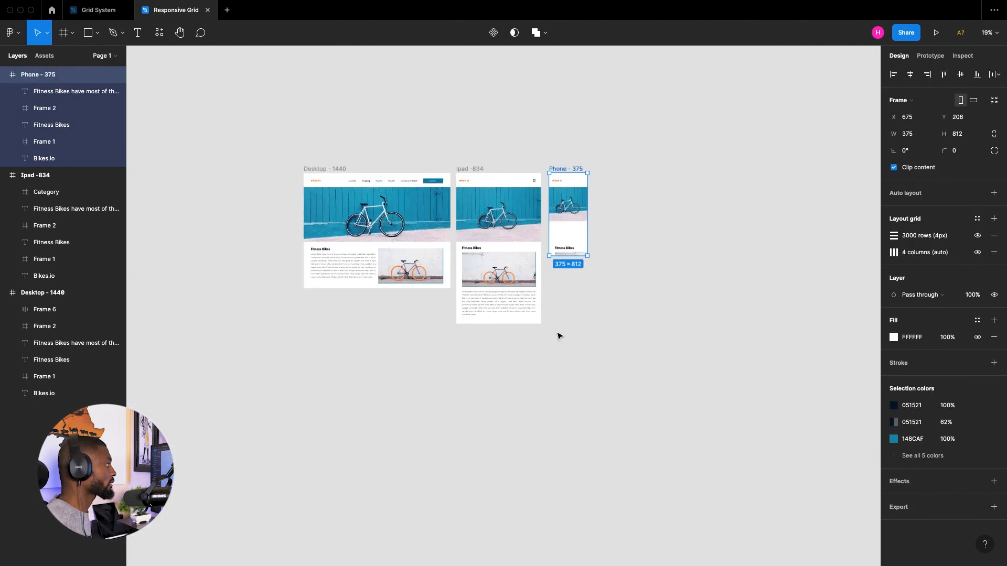
drag(577, 255, 581, 342)
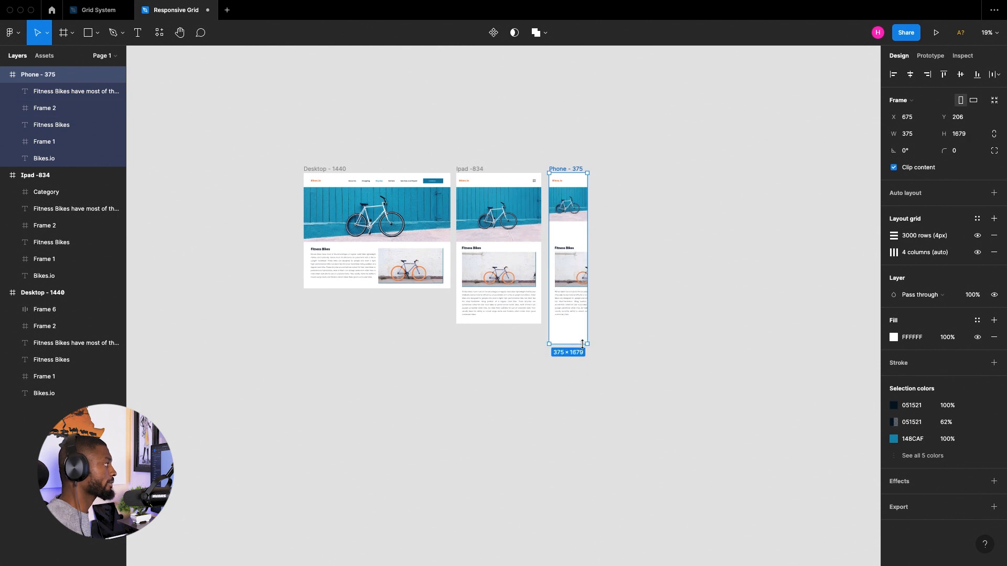
Move the phone's Fitness Bikes heading up toward the hero image and the lower bike image up to Y 612
scroll(607, 236, up, 3)
scroll(591, 253, up, 2)
drag(489, 279, 489, 236)
drag(498, 348, 501, 308)
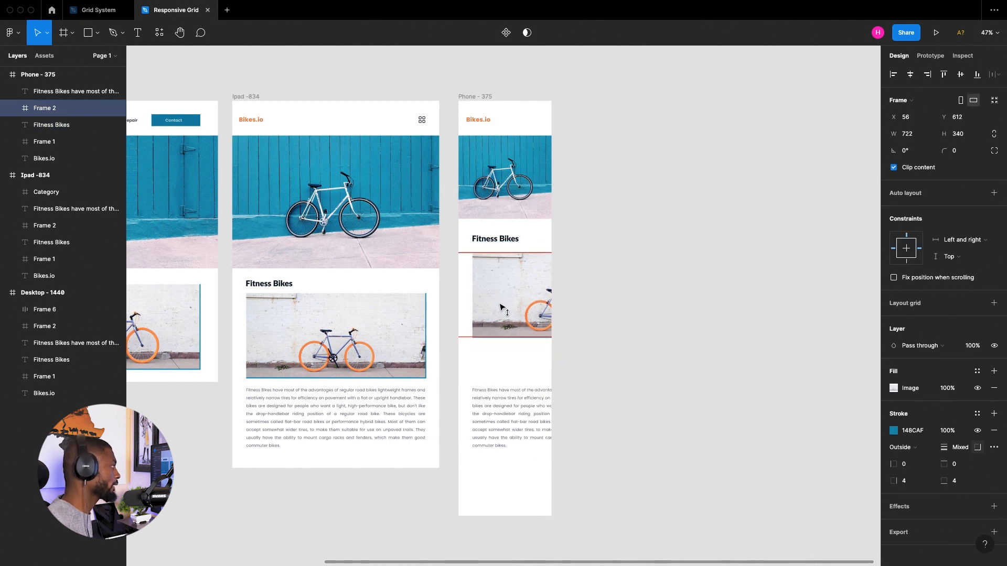
Show the layout grids and align the phone's Fitness Bikes heading with the left edge of the first column
click(473, 96)
key(ctrl+g)
scroll(524, 246, up, 5)
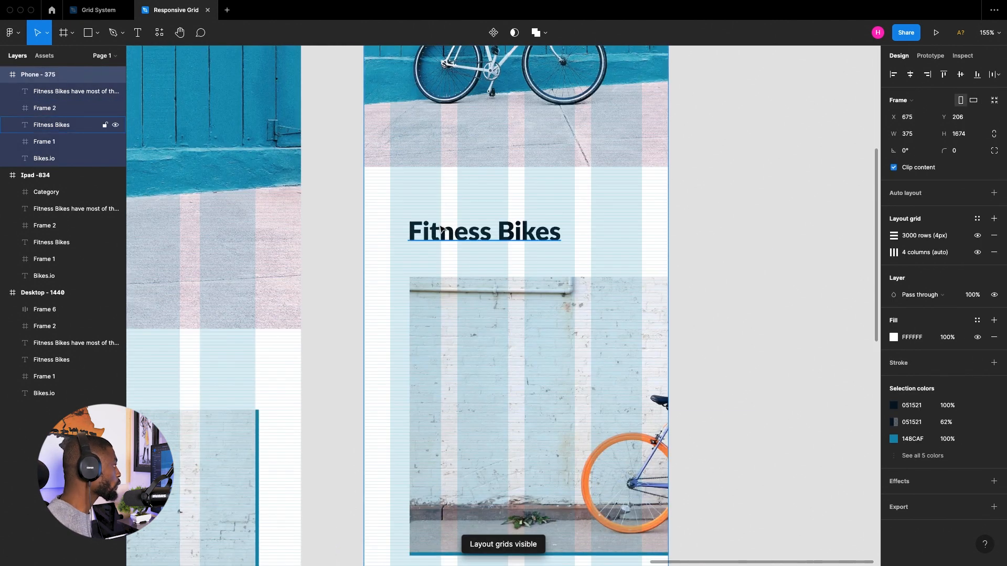
scroll(440, 229, up, 2)
click(421, 231)
drag(422, 231, 396, 217)
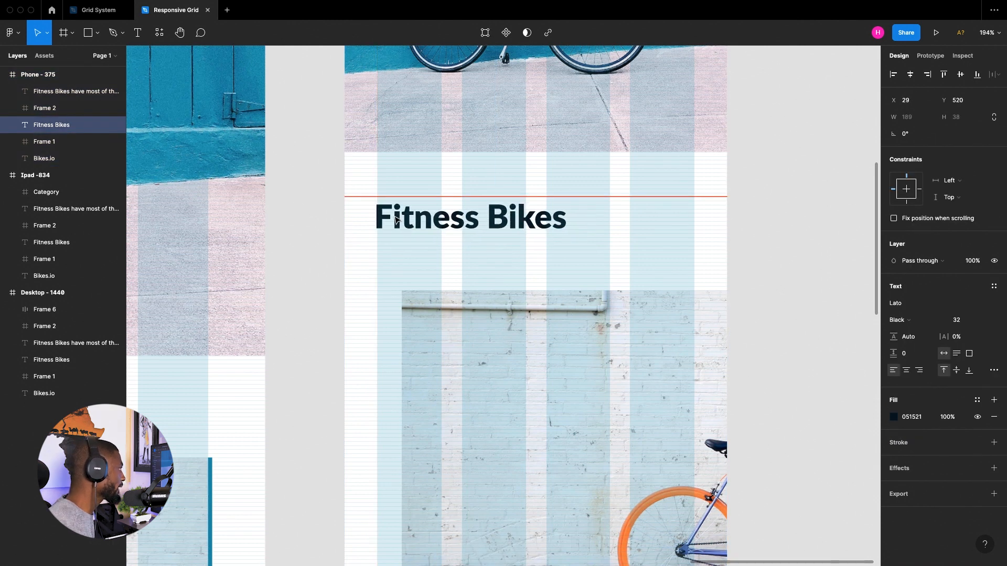
scroll(355, 218, up, 10)
drag(469, 232, 474, 234)
Move the phone's lower bike image to X 32, Y 572 and resize it to 311 × 236 to span the four columns
scroll(336, 220, down, 10)
drag(431, 379, 411, 342)
scroll(411, 341, down, 5)
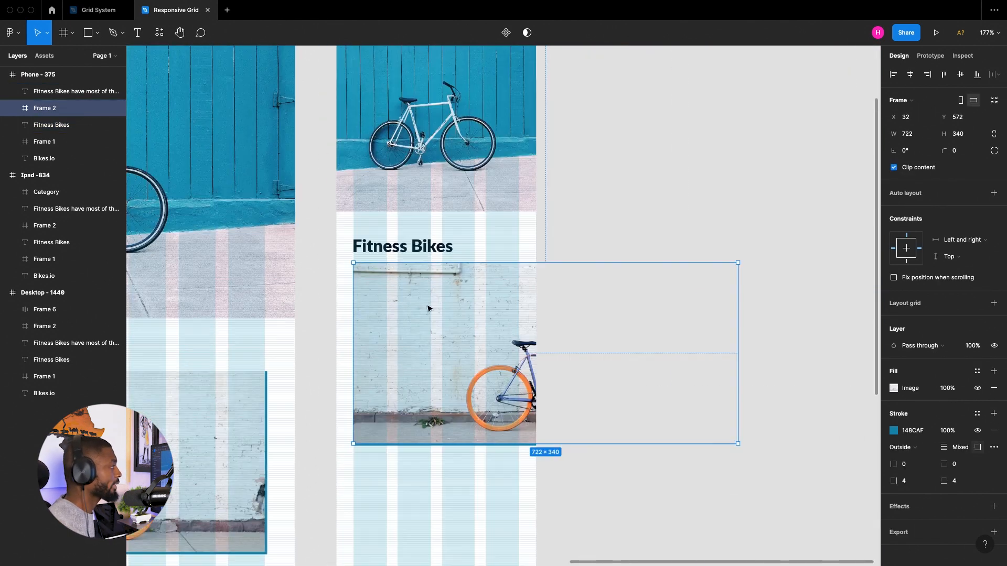
drag(736, 315, 517, 315)
scroll(389, 458, up, 3)
drag(389, 443, 402, 375)
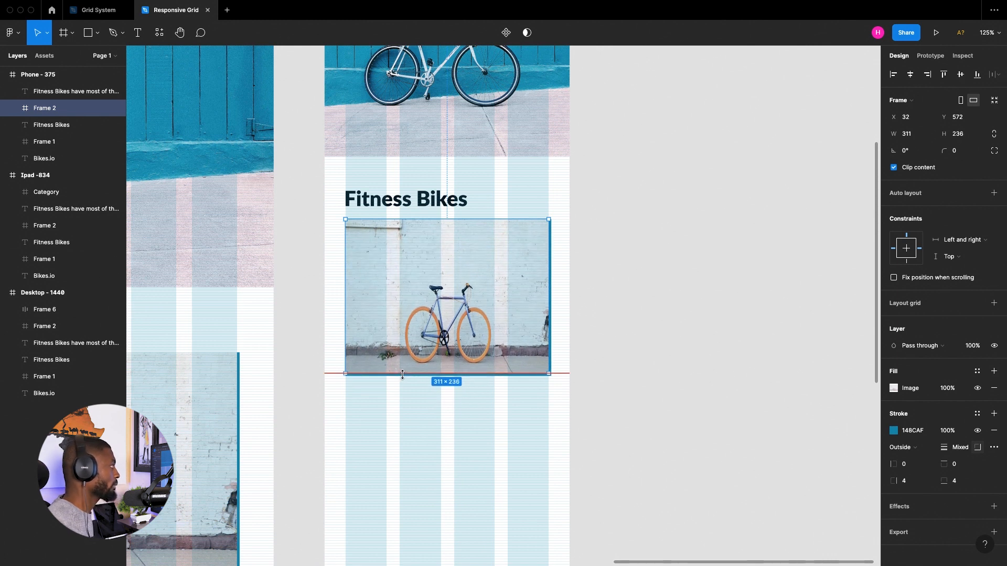
Switch the phone's lower bike picture to Fill mode, return it to Crop and shift the picture to centre the bike
click(896, 389)
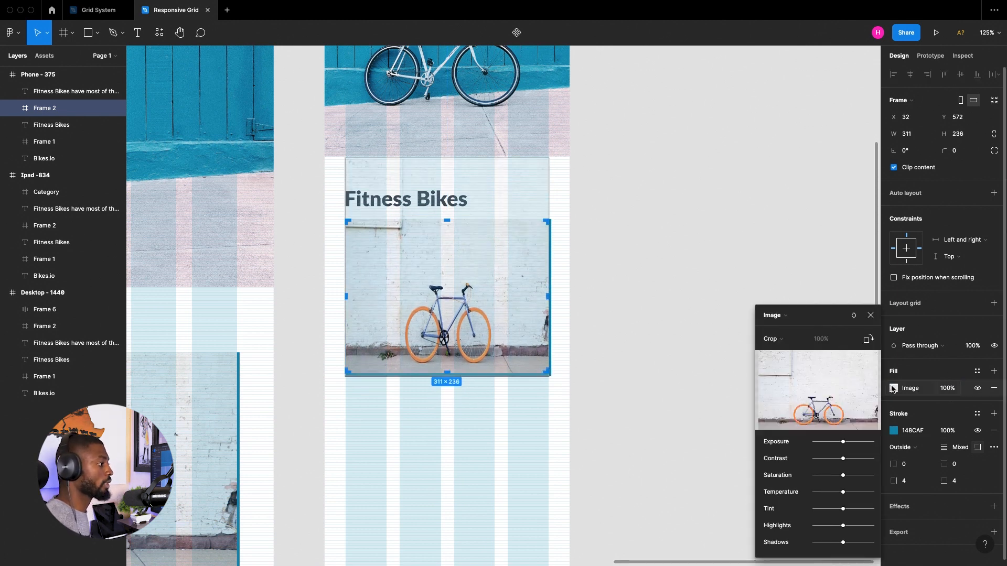
click(773, 340)
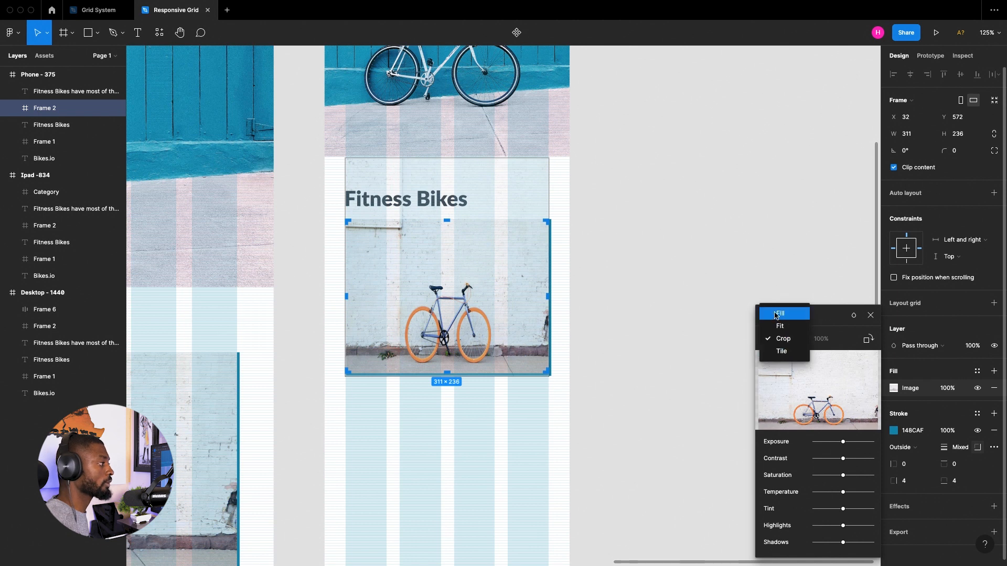
click(779, 314)
click(773, 340)
click(782, 365)
drag(489, 344, 493, 345)
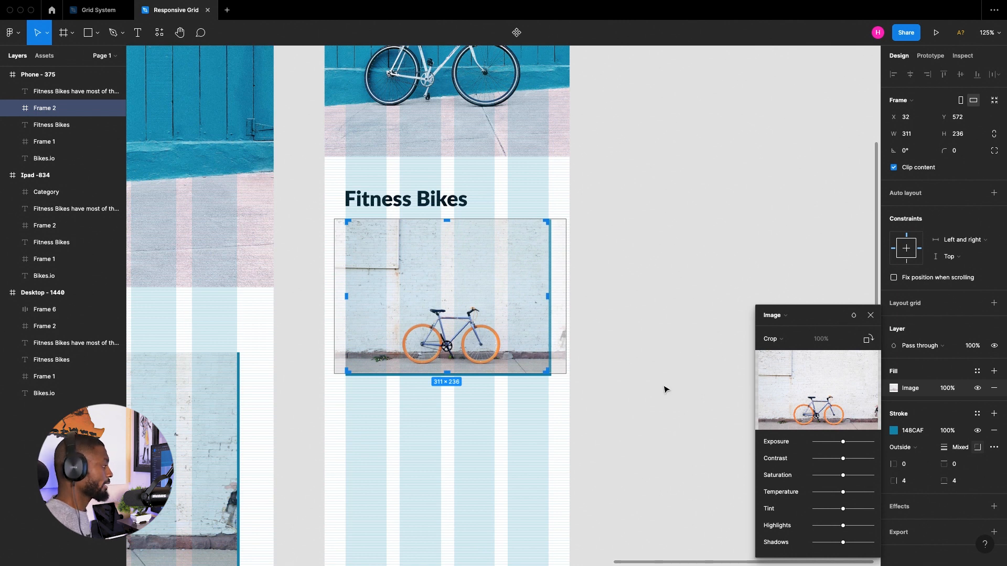
key(Escape)
click(624, 364)
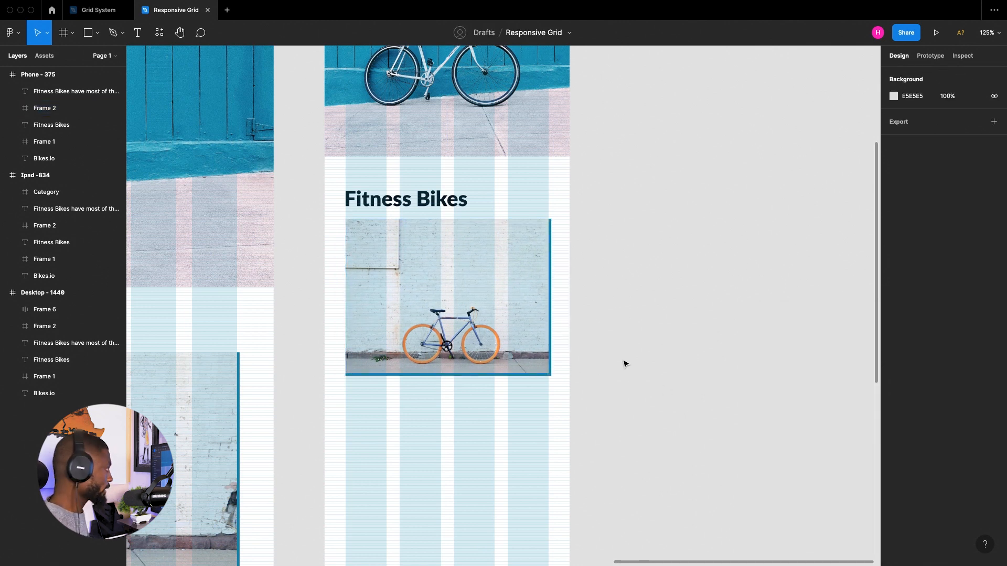
Hide the layout grids and review the phone layout without them
key(ctrl+g)
scroll(636, 341, down, 5)
click(576, 317)
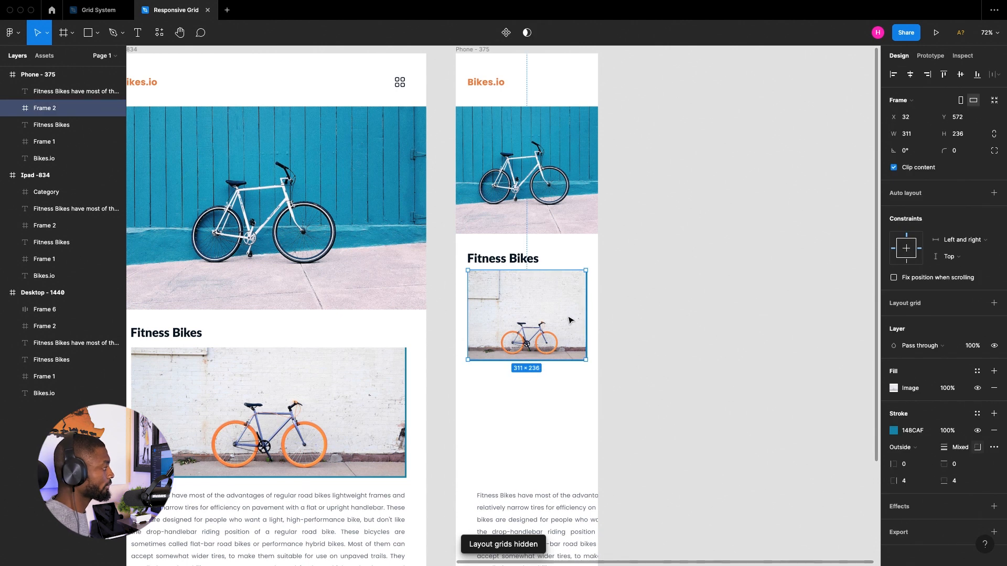
key(Escape)
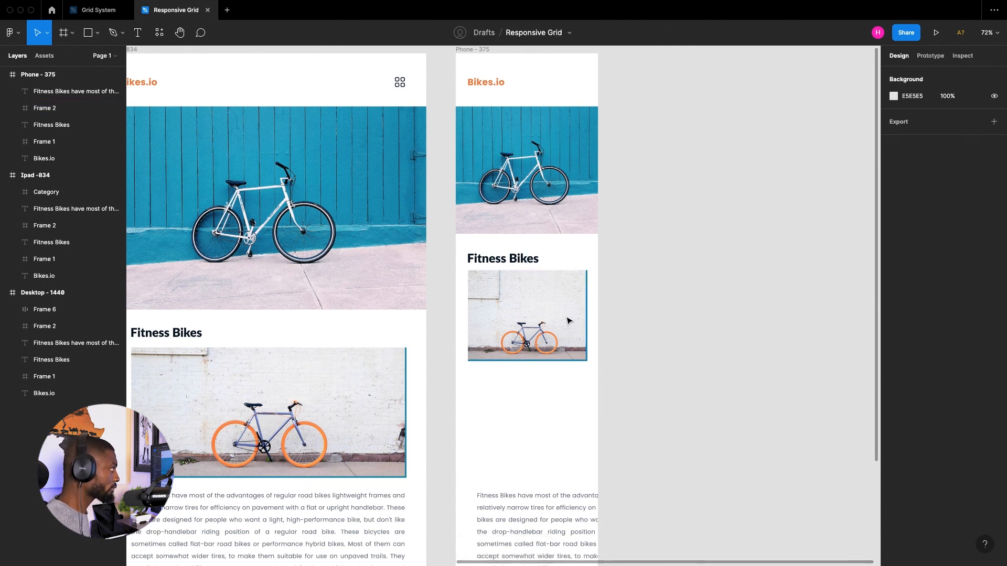
Show the layout grids, nudge the phone's lower bike image down to Y 576 and hide the grids again
click(511, 334)
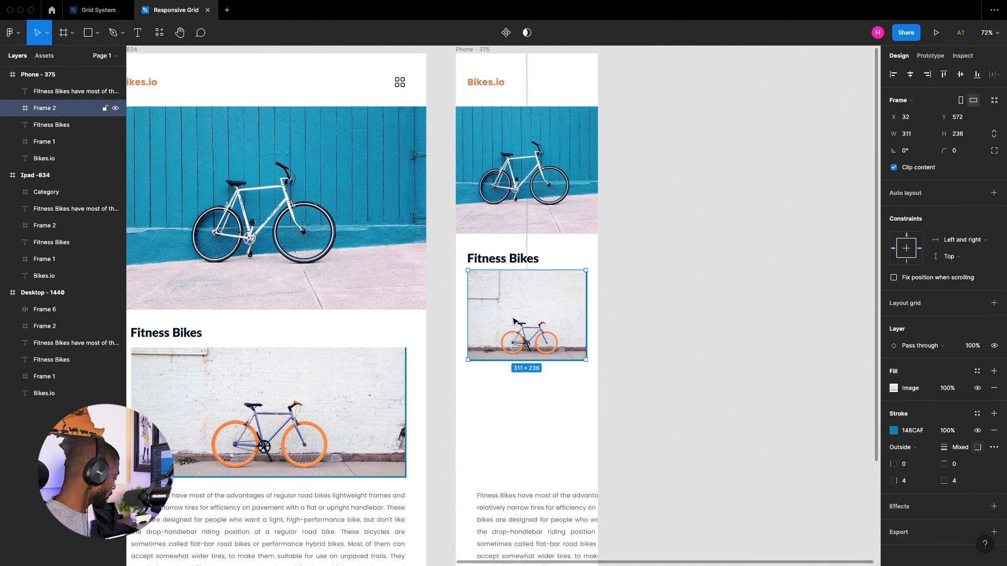
key(ctrl+g)
scroll(516, 317, up, 5)
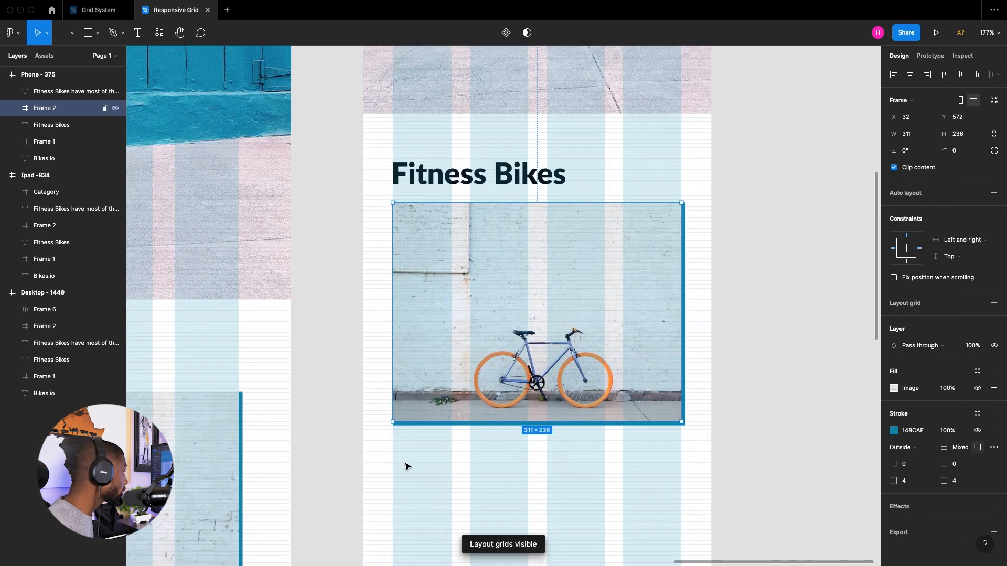
key(Down)
key(Down)
key(Down)
key(Down)
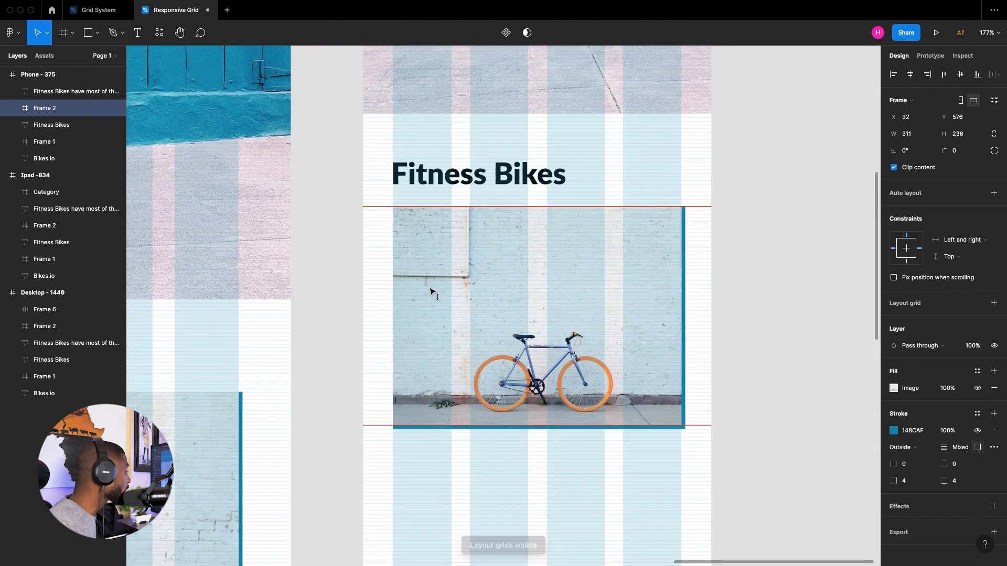
key(ctrl+g)
click(718, 272)
scroll(681, 278, down, 5)
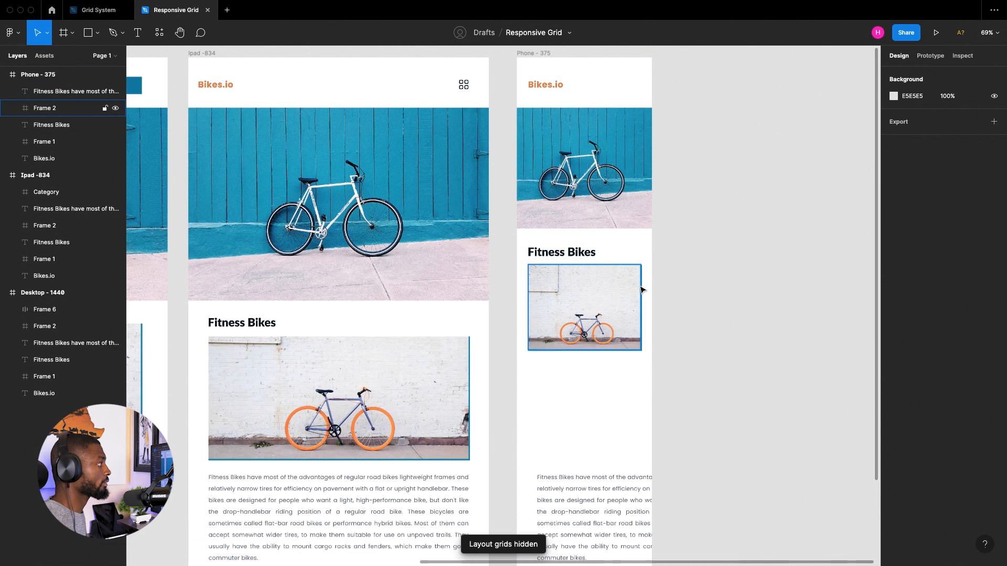
Move the phone paragraph beneath the bike image to X 30, Y 840 and narrow it to about 313, using the visible column grid
scroll(609, 290, down, 3)
click(587, 390)
drag(588, 352, 584, 236)
key(ctrl+g)
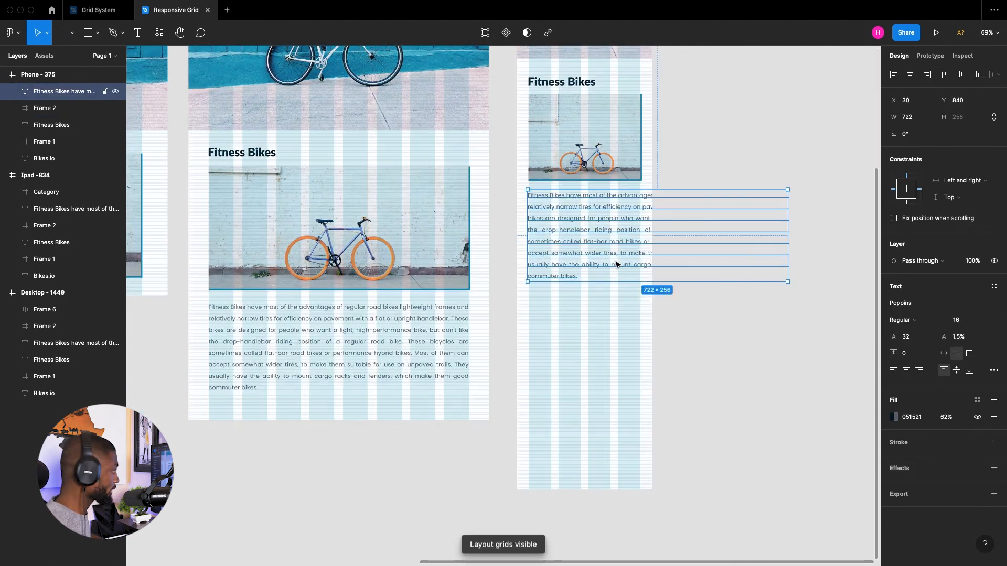
scroll(793, 236, up, 3)
drag(767, 229, 519, 239)
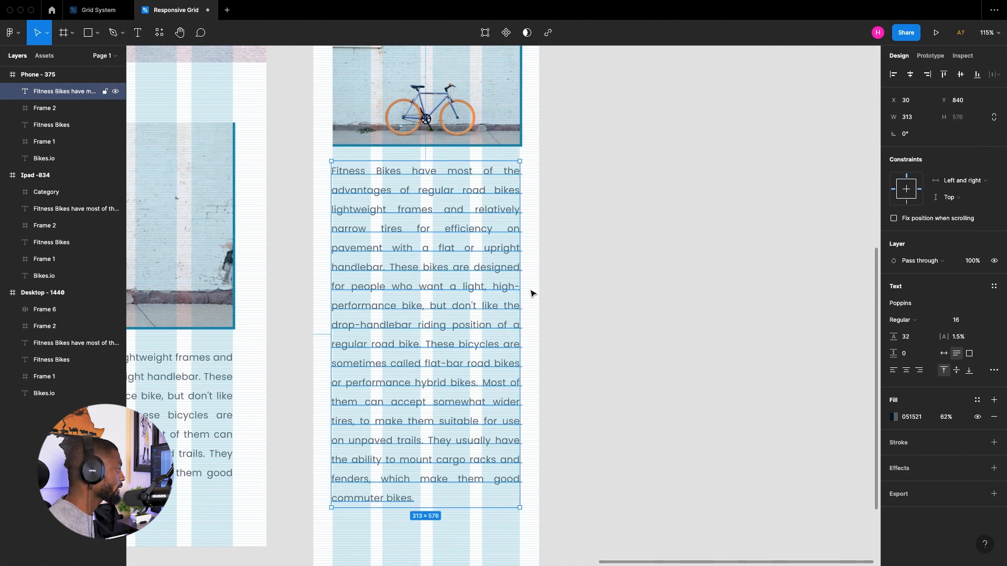
Hide the layout grids and deselect the paragraph
scroll(606, 290, down, 4)
key(ctrl+g)
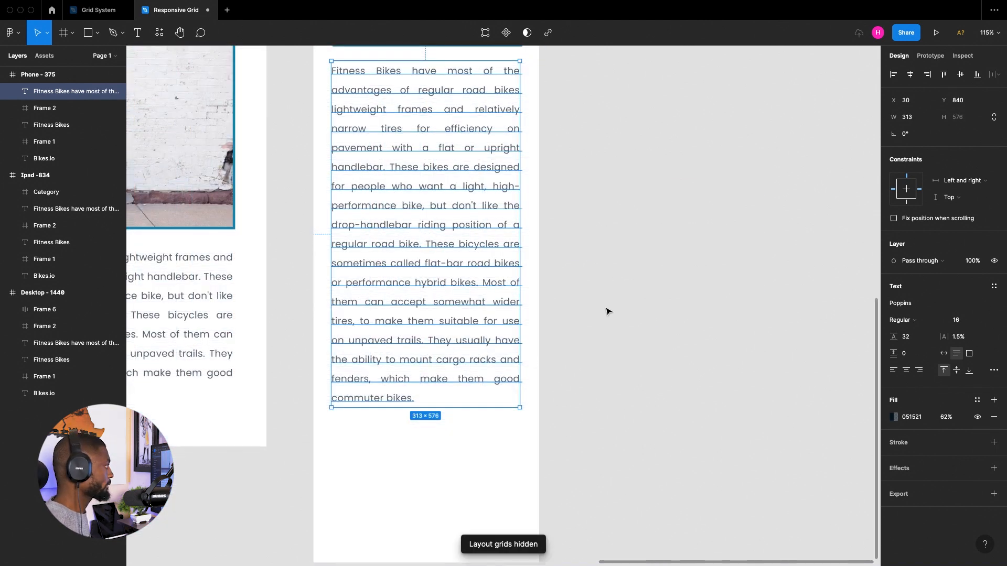
click(605, 311)
scroll(604, 362, down, 5)
Left-align the text of the paragraph in the Phone - 375 frame and clear the selection
click(530, 330)
scroll(605, 264, up, 3)
scroll(575, 296, up, 4)
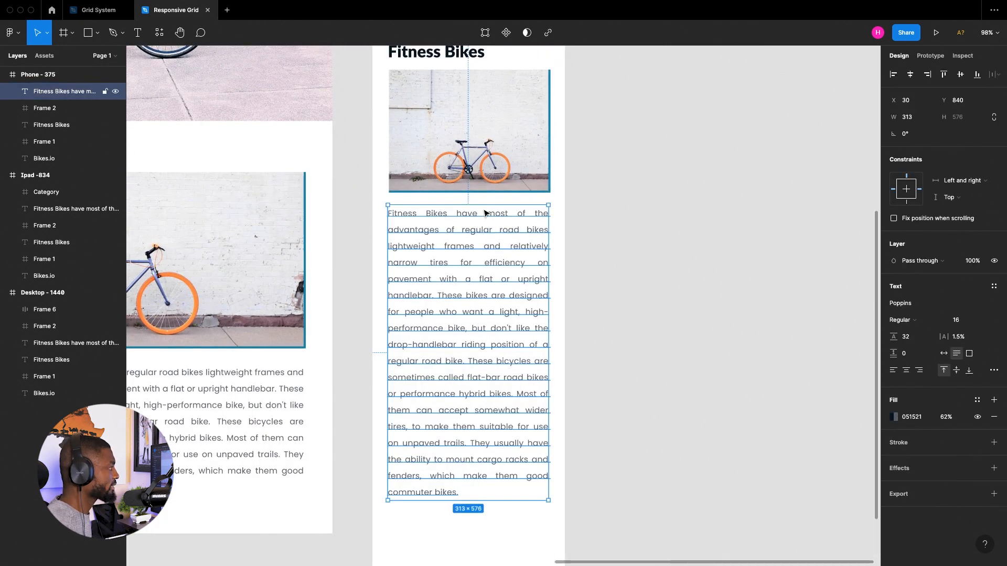
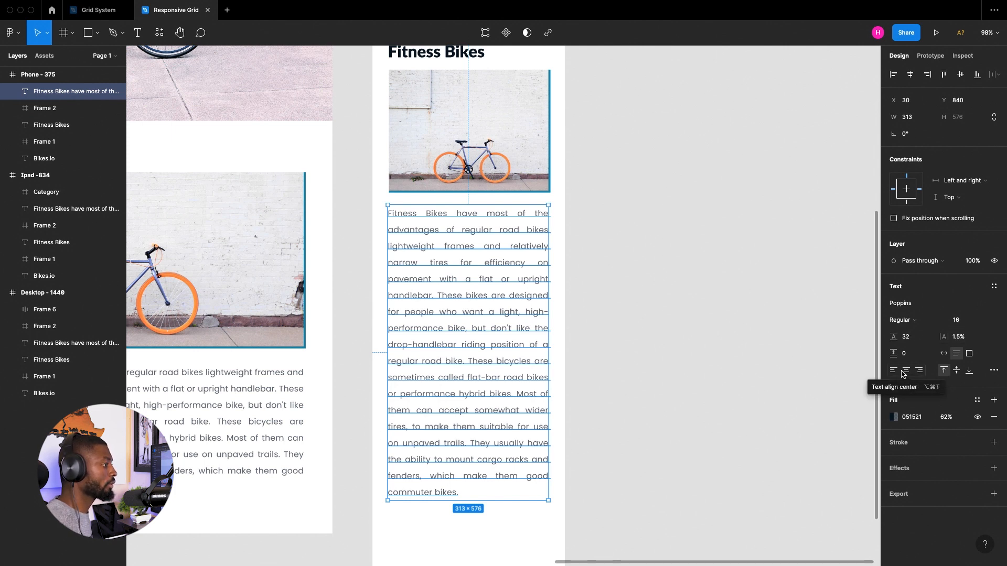
click(892, 373)
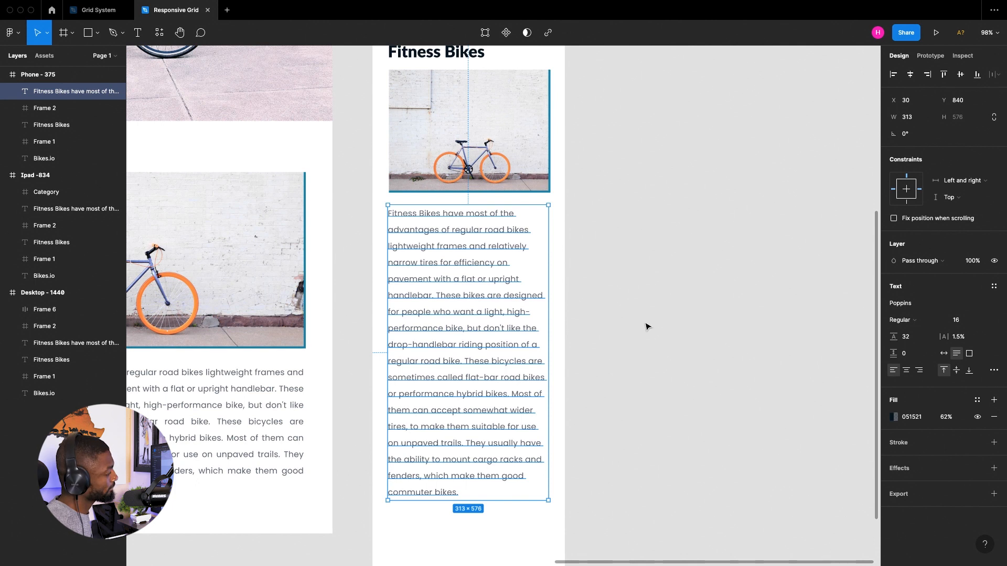
click(624, 324)
scroll(624, 324, down, 5)
scroll(635, 351, up, 3)
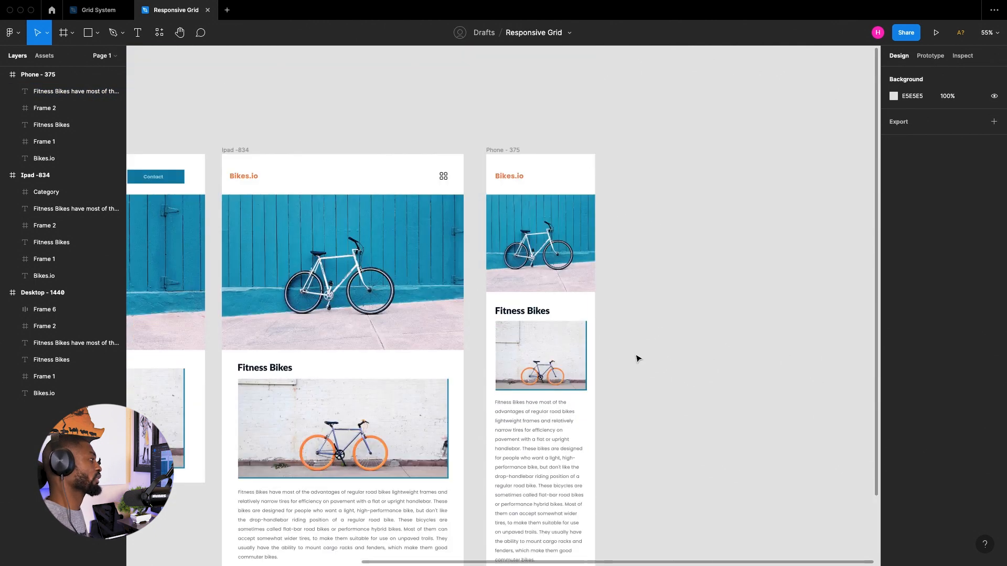
scroll(665, 296, down, 3)
scroll(652, 315, down, 1)
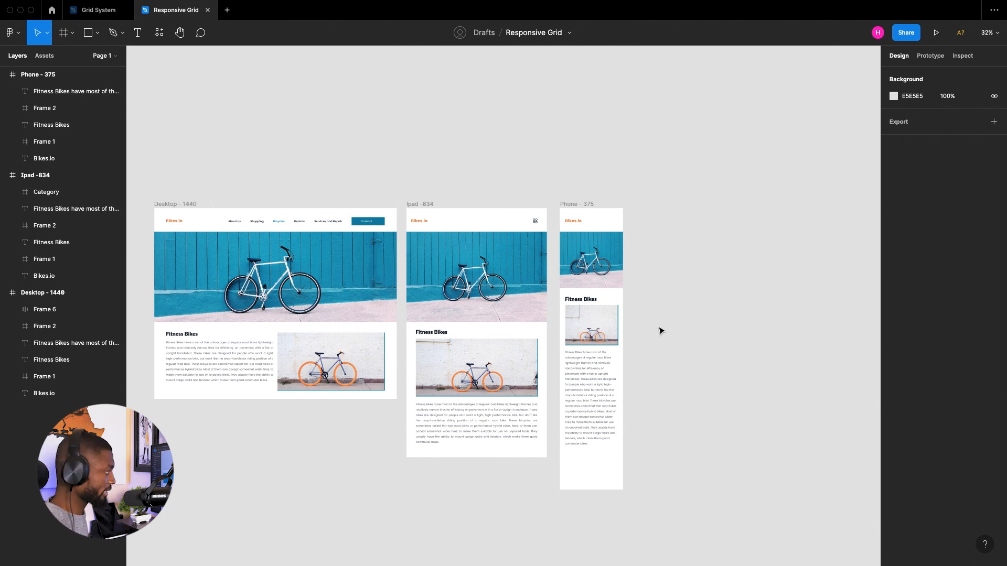
Undo the left alignment of the paragraph in the Phone - 375 frame and clear the selection
key(super+z)
scroll(645, 439, up, 3)
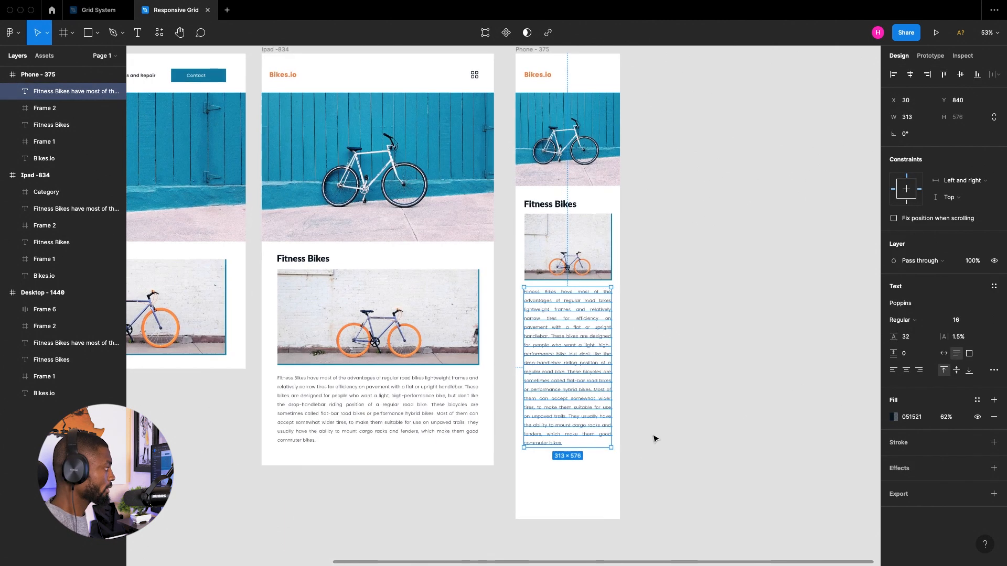
click(653, 441)
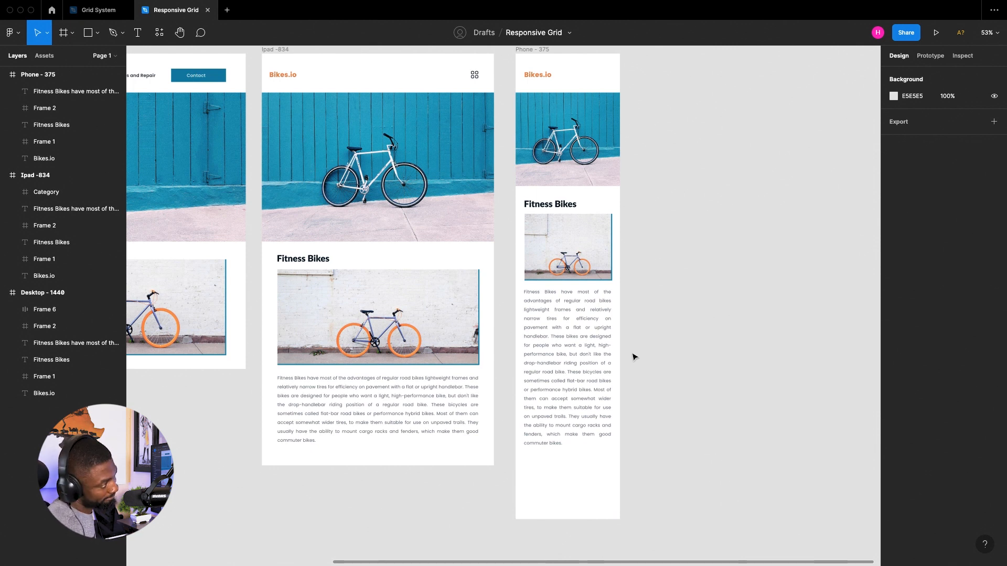
Shorten the Phone - 375 frame so its bottom edge lines up with the bottom of the iPad frame
scroll(640, 306, up, 1)
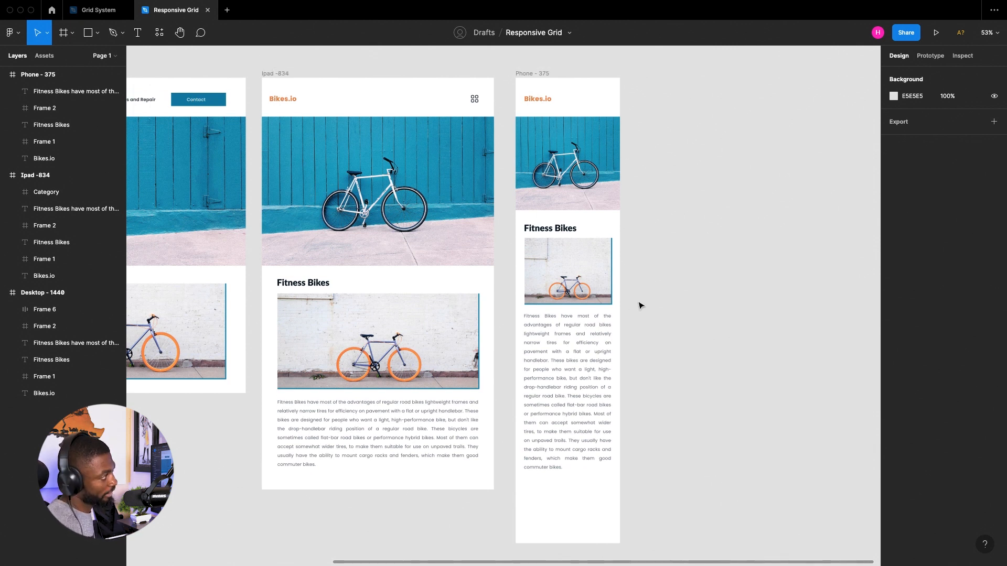
click(540, 74)
drag(560, 528, 586, 488)
click(655, 449)
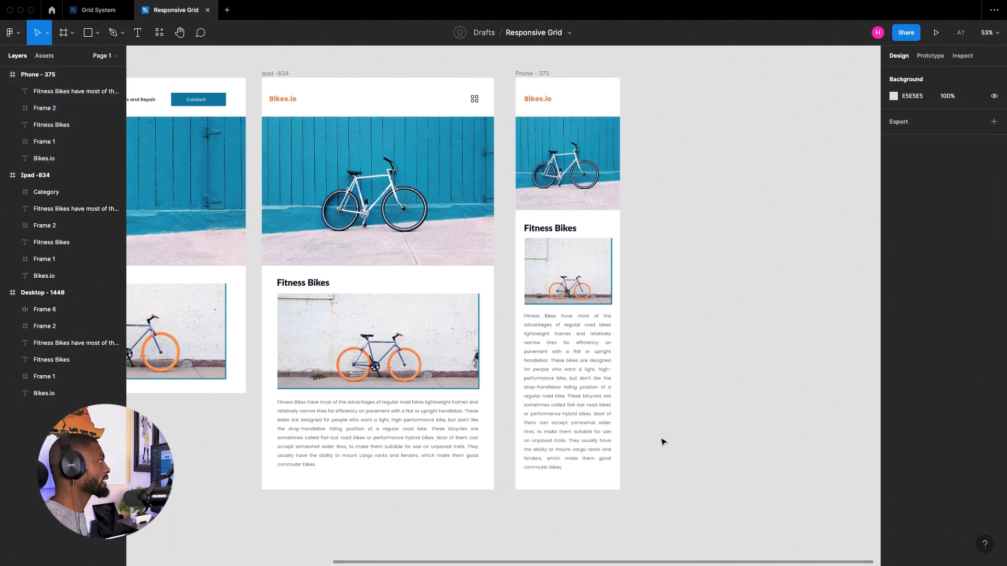
Copy the four-square Category icon from the iPad header into the Phone - 375 header and place it at X 327, Y 56
scroll(660, 440, down, 3)
scroll(753, 404, up, 3)
scroll(630, 123, up, 3)
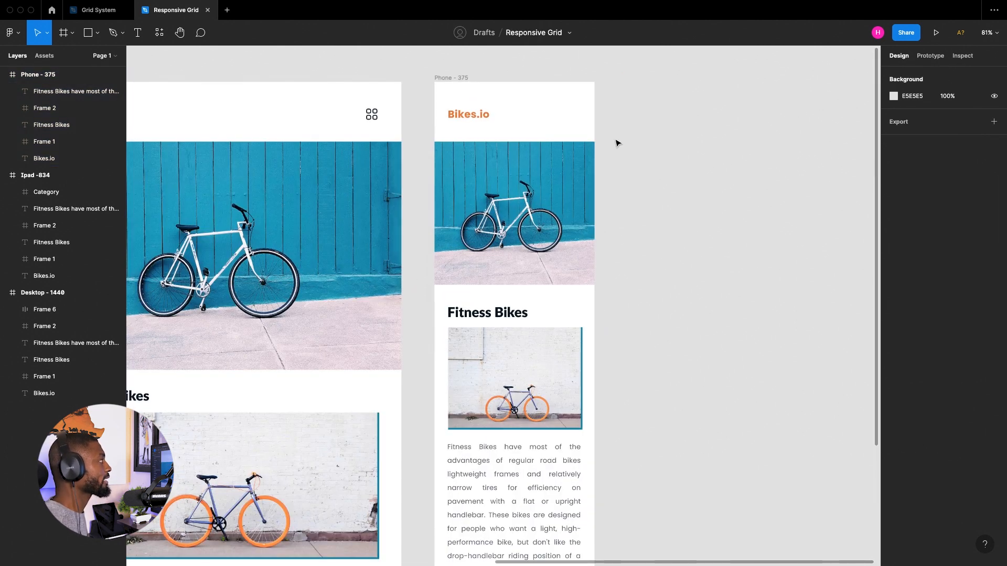
click(371, 115)
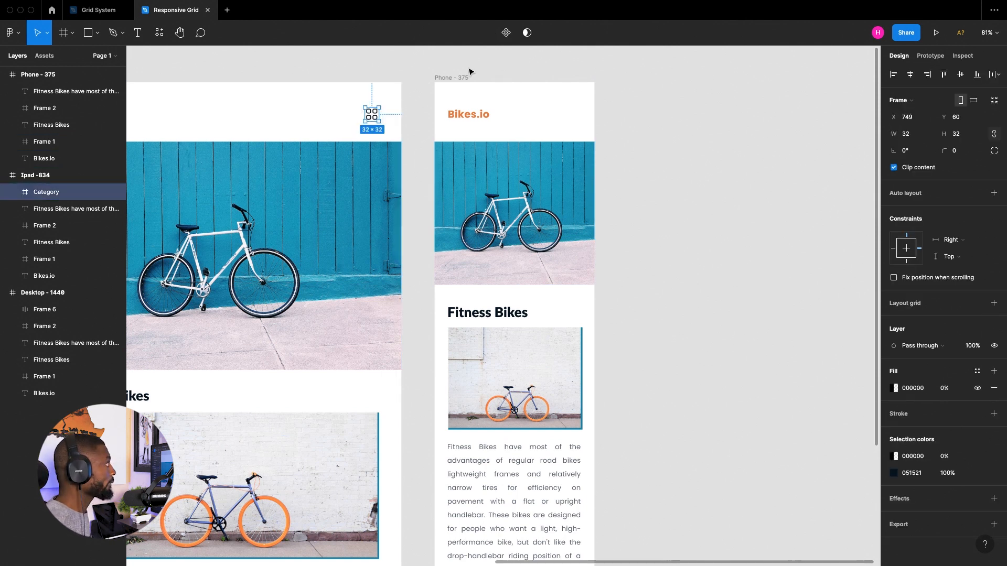
click(452, 78)
key(super+v)
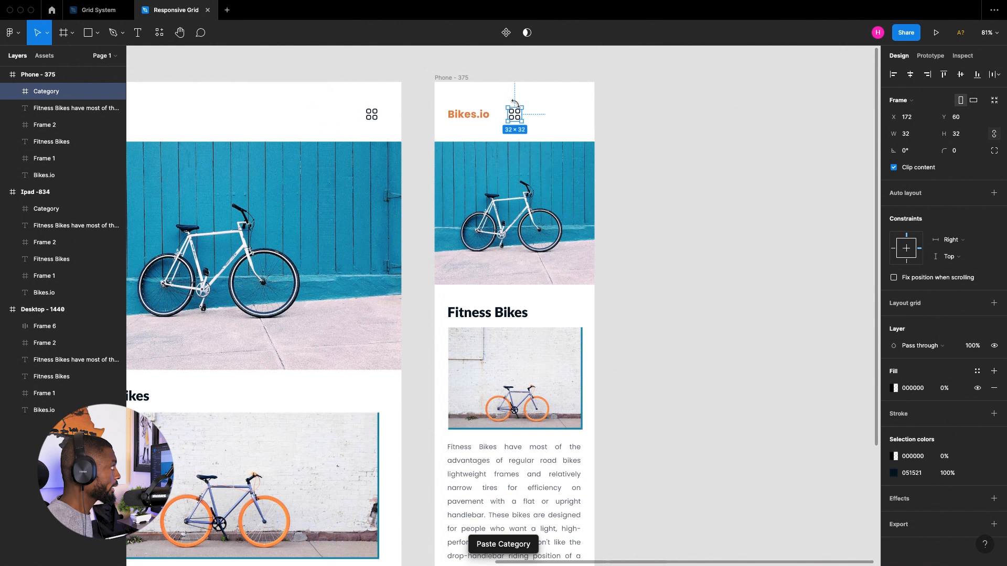
drag(515, 120, 489, 114)
click(599, 114)
key(super+z)
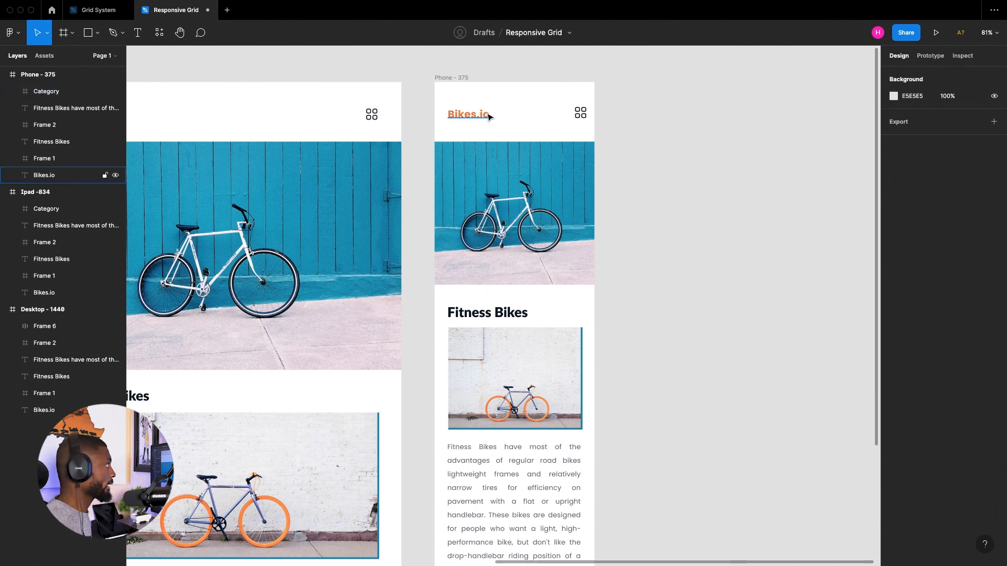
click(577, 115)
shift+click(474, 115)
drag(572, 118, 957, 86)
click(563, 215)
key(super+z)
key(super+z)
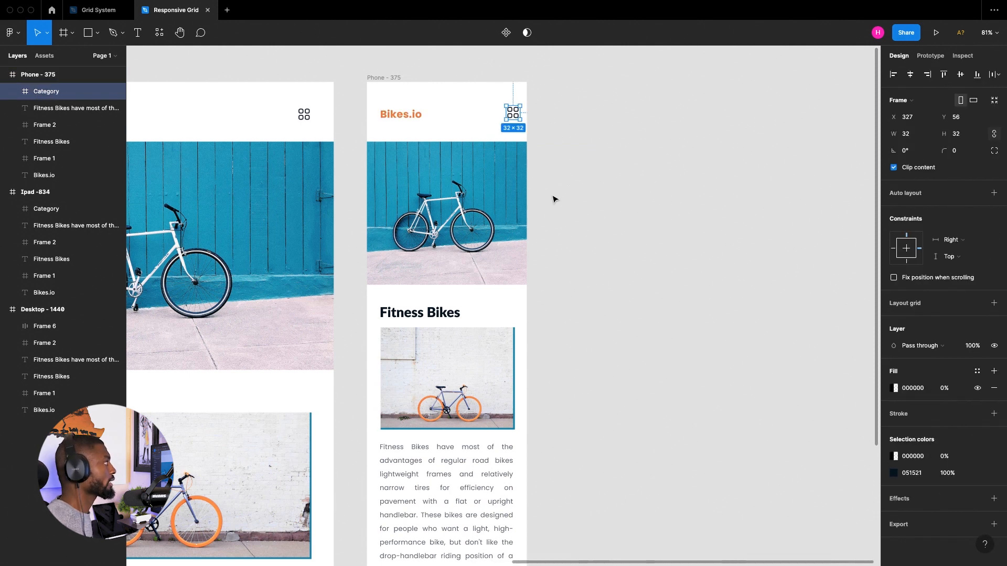
Align the phone header's Bikes.io logo and Category icon on their vertical centres and nudge them to Y 56 using the visible layout grid
shift+click(401, 115)
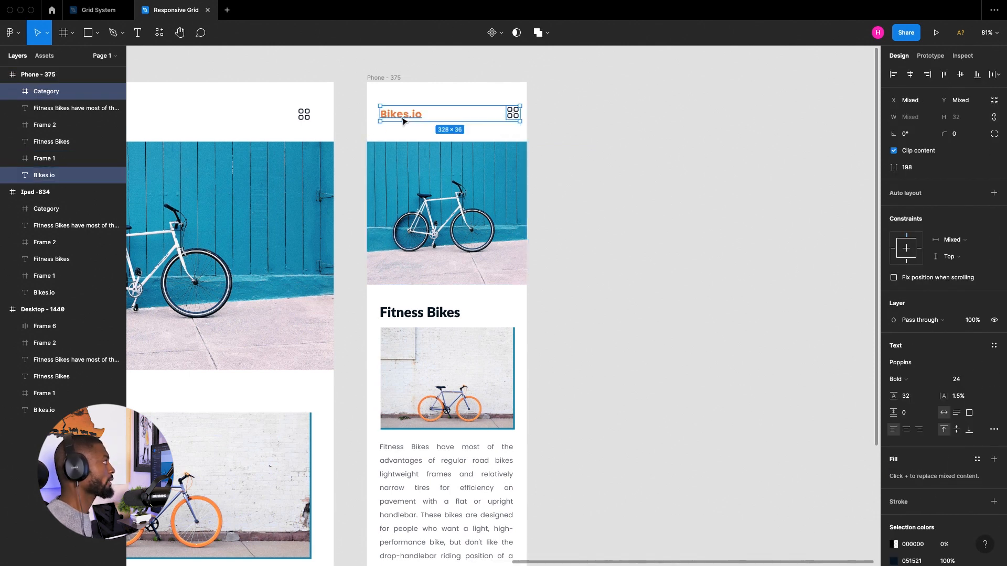
click(960, 76)
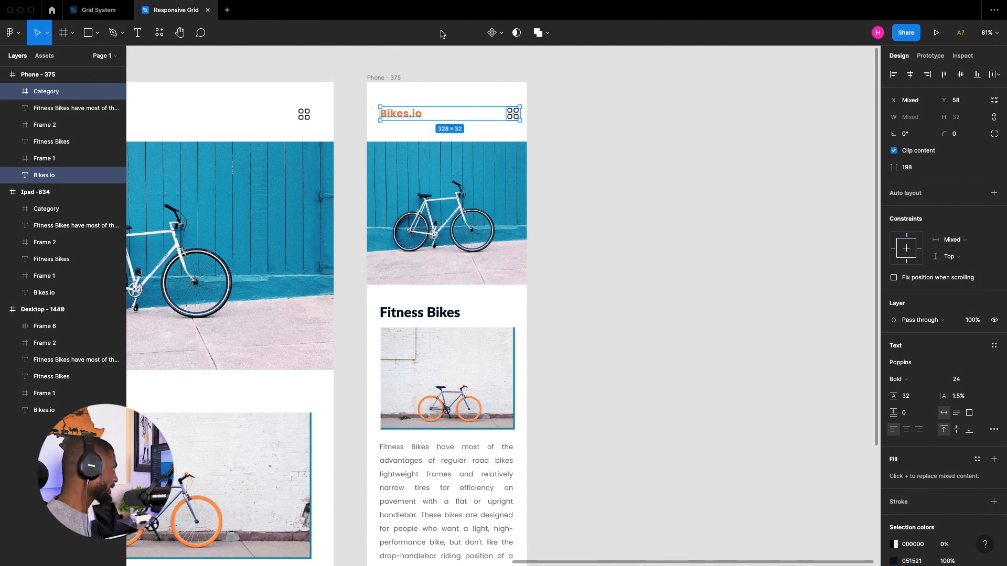
key(ctrl+g)
scroll(443, 68, up, 5)
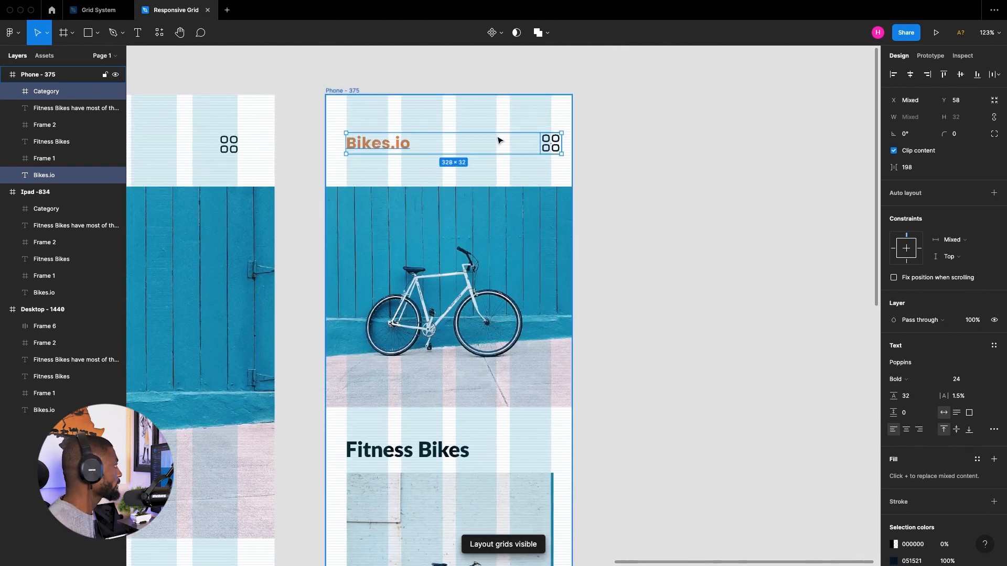
scroll(392, 181, up, 6)
mouse_move(377, 180)
mouse_down()
mouse_move(369, 164)
mouse_move(376, 178)
mouse_up()
drag(375, 179, 379, 178)
scroll(267, 200, down, 5)
click(603, 171)
Move the phone header's Category icon to X 314, Y 56 against the last grid column and hide the layout grids
scroll(544, 200, up, 2)
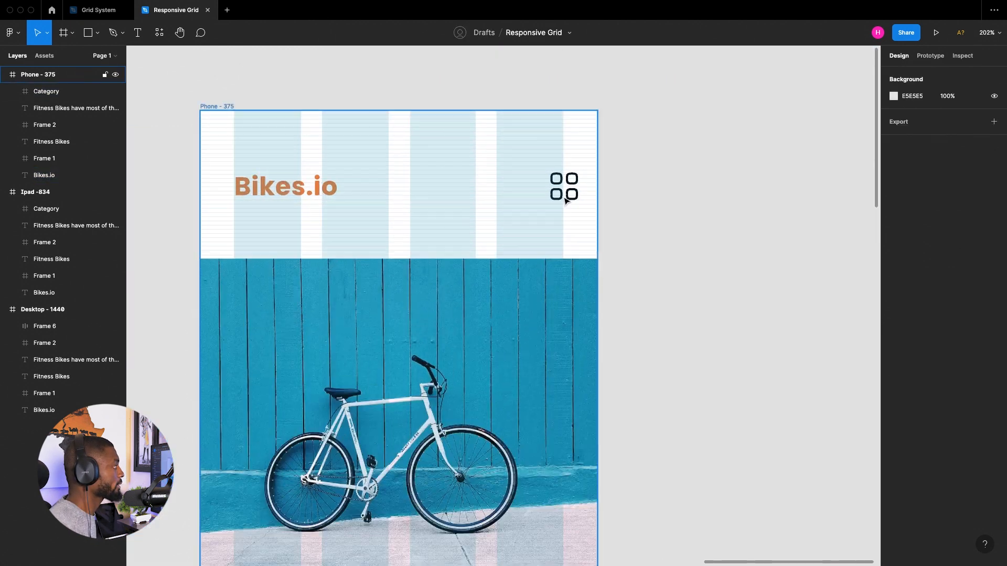
drag(565, 189, 551, 192)
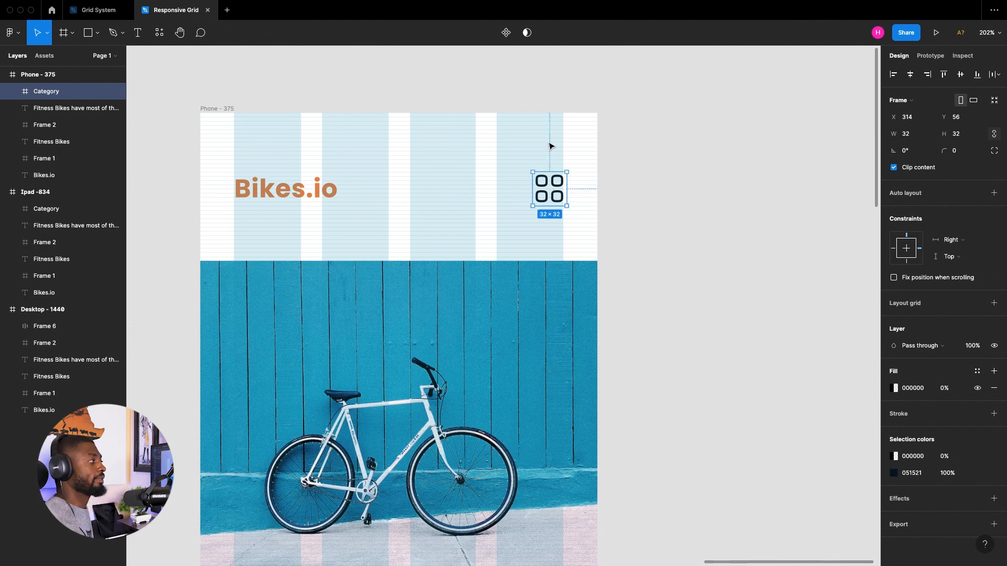
click(670, 167)
key(ctrl+g)
scroll(682, 166, down, 10)
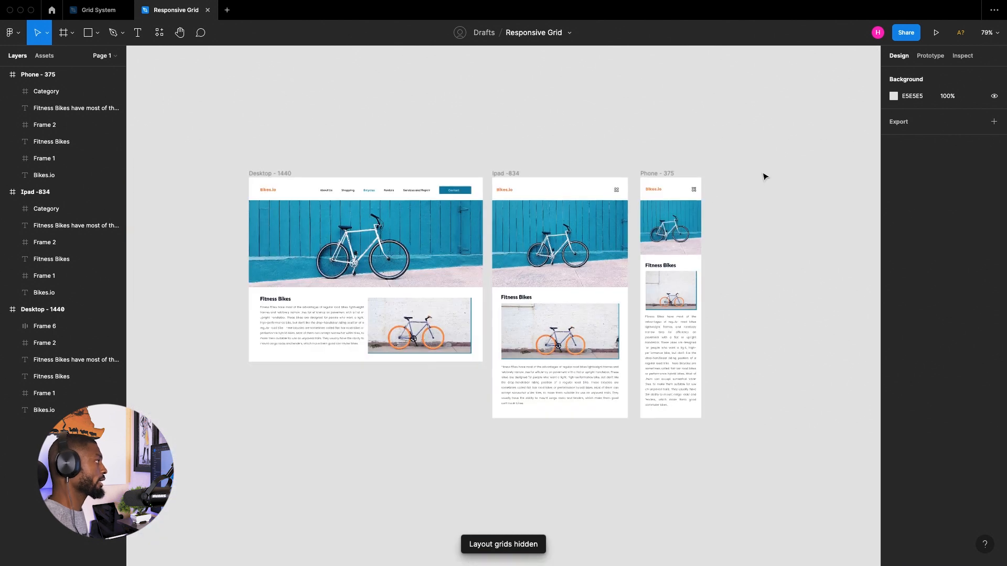
Set the font size of the Bikes.io logo in the Phone - 375 frame to 16
scroll(608, 220, up, 5)
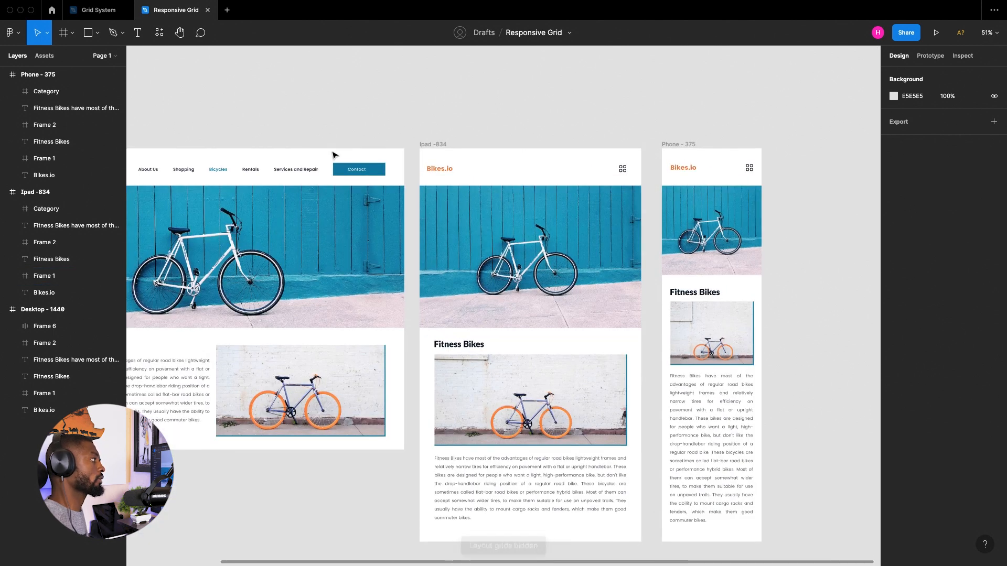
scroll(499, 142, right, 5)
scroll(654, 128, up, 5)
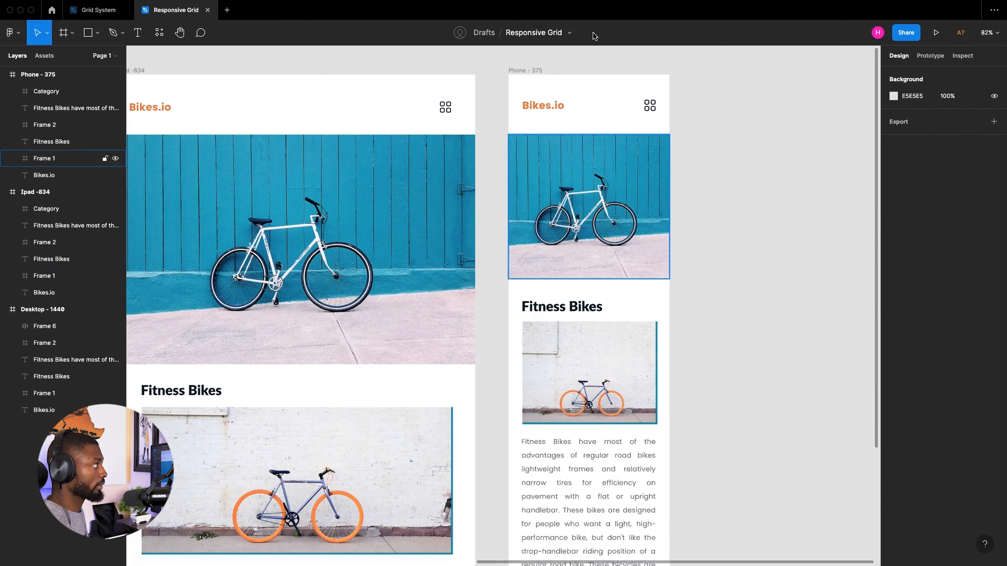
scroll(602, 294, down, 5)
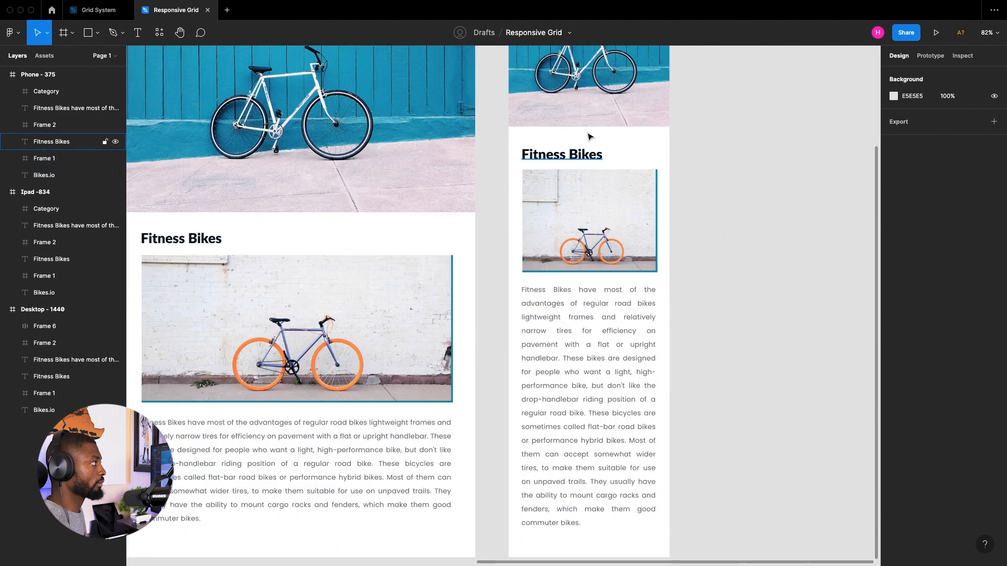
click(570, 388)
scroll(531, 179, up, 6)
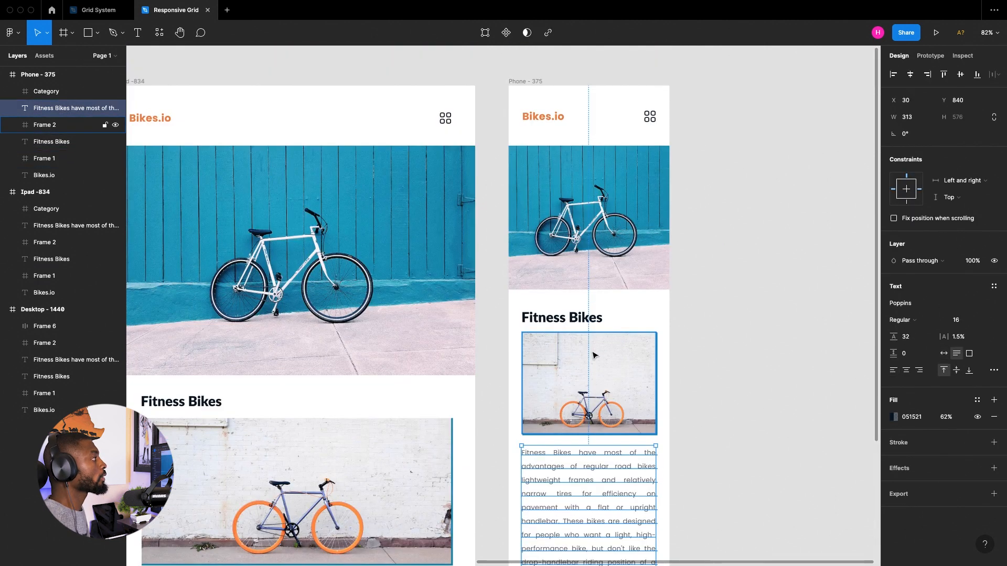
click(531, 178)
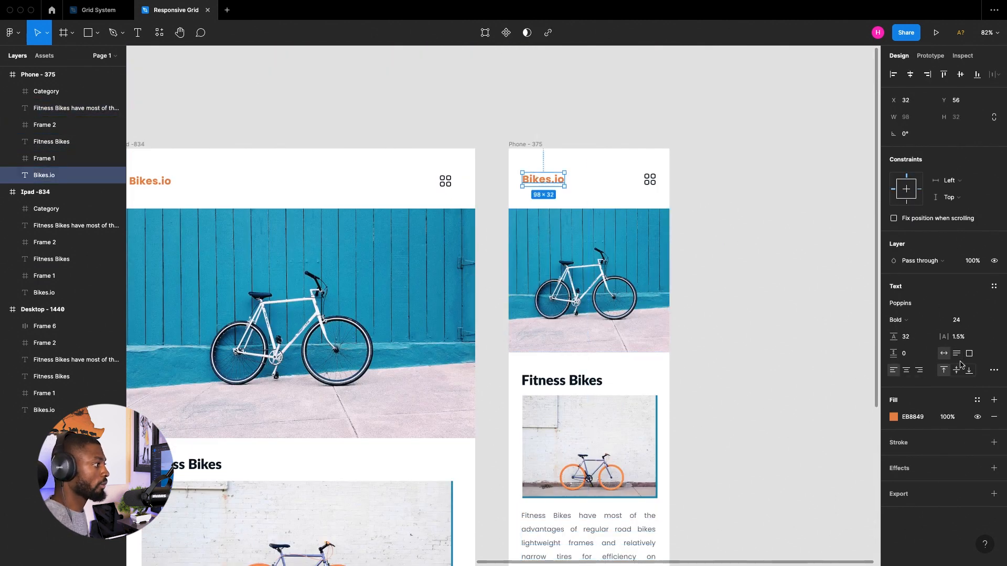
text(1)
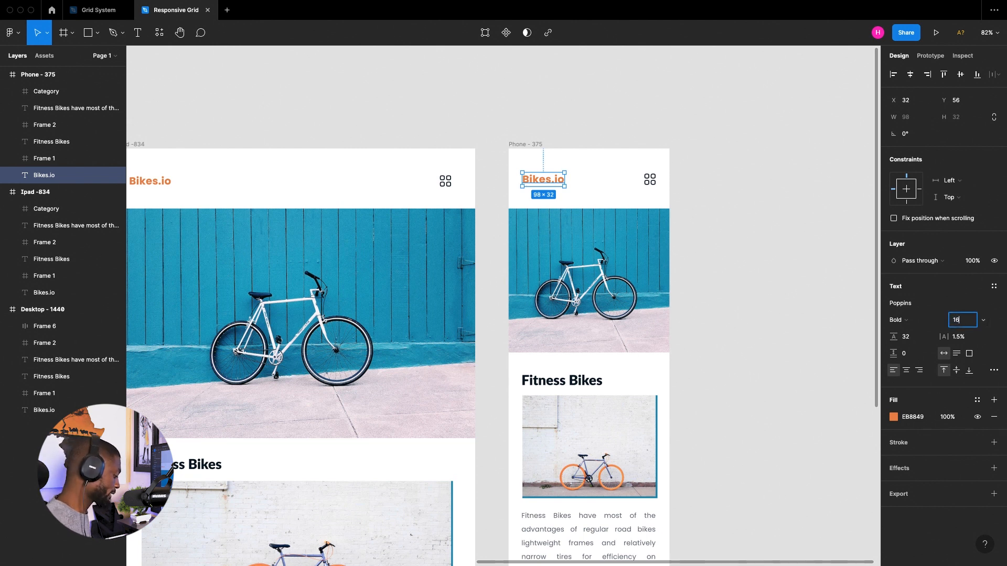
text(6)
key(Return)
Resize the Category icon in the phone header to 24 × 24
scroll(702, 412, down, 4)
scroll(659, 179, up, 1)
click(650, 110)
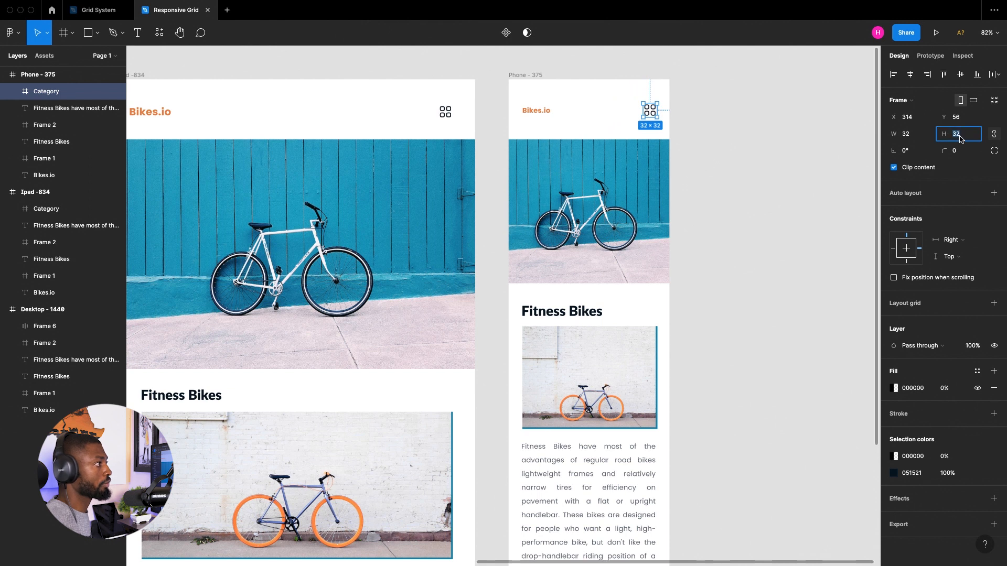
text(24)
key(Return)
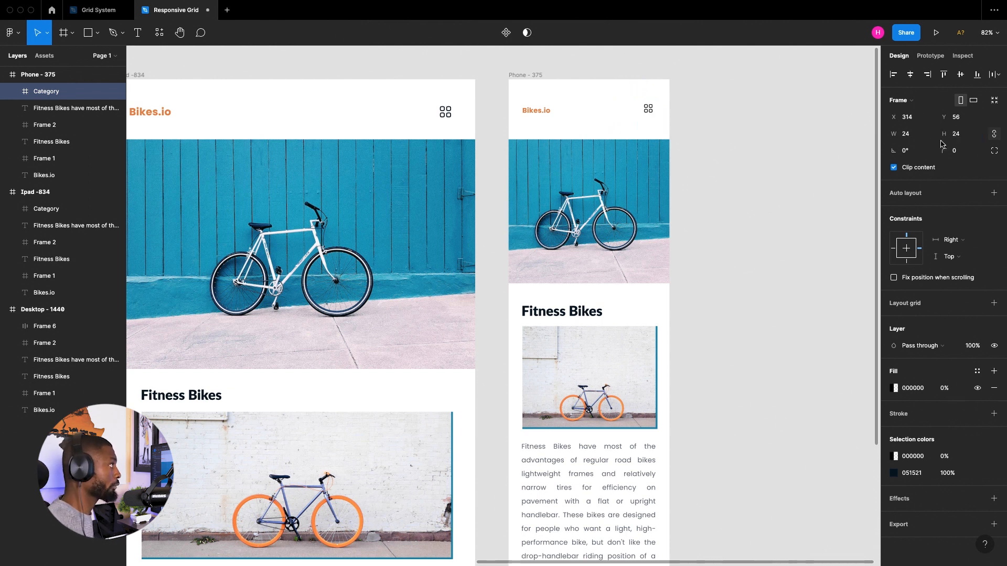
Set the font size of the paragraph in the Phone - 375 frame to 14
scroll(603, 314, down, 6)
click(577, 367)
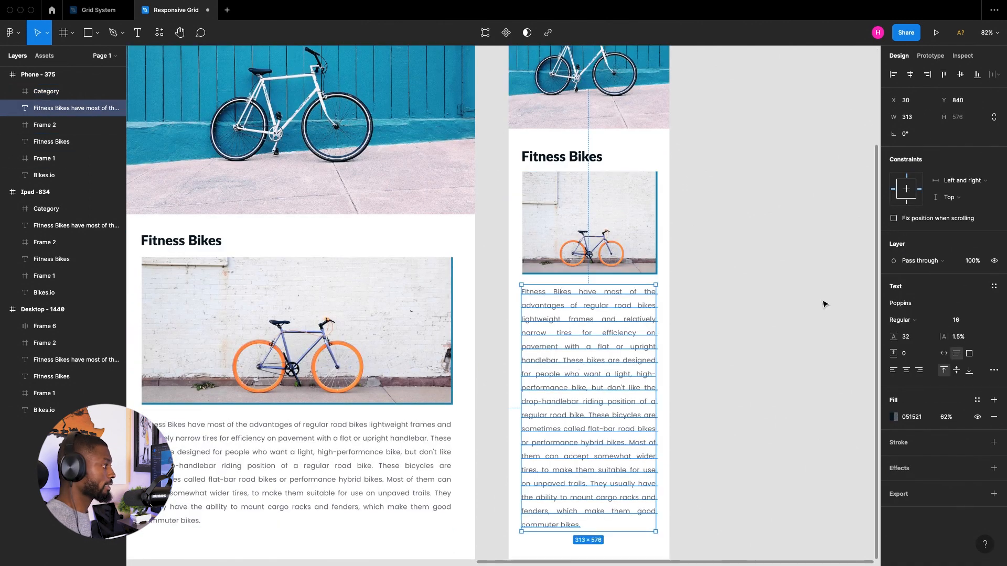
text(1)
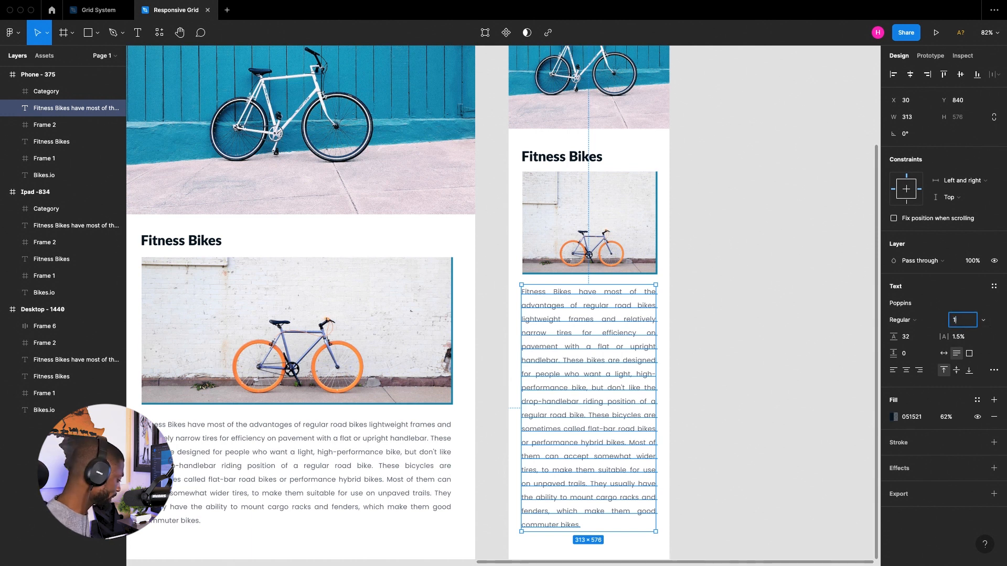
text(4)
key(Return)
Shorten the phone's hero bike image from its lower edge to a height of 256 using the layout grid, and hide the grids
scroll(639, 277, up, 6)
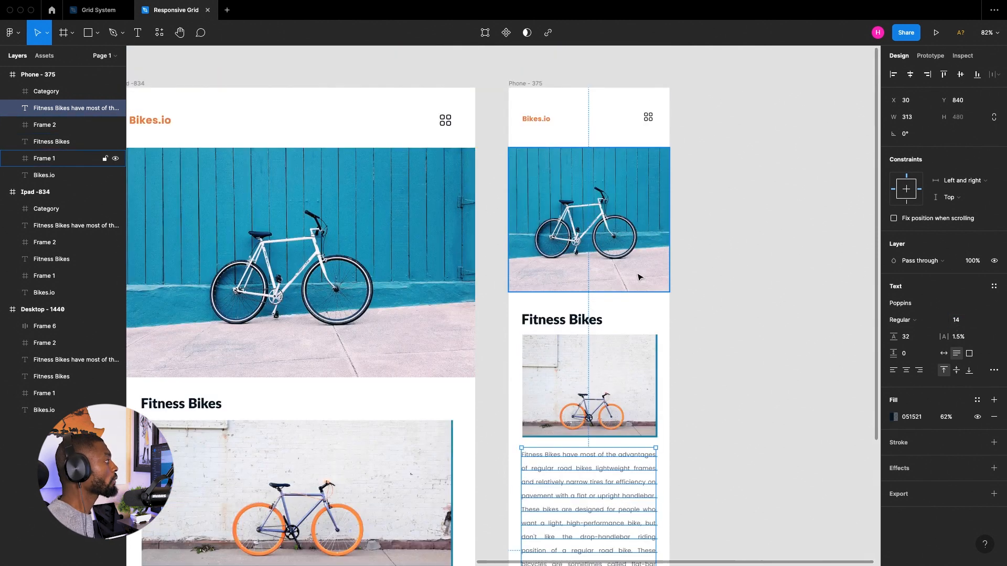
click(605, 201)
drag(602, 288, 610, 262)
key(ctrl+g)
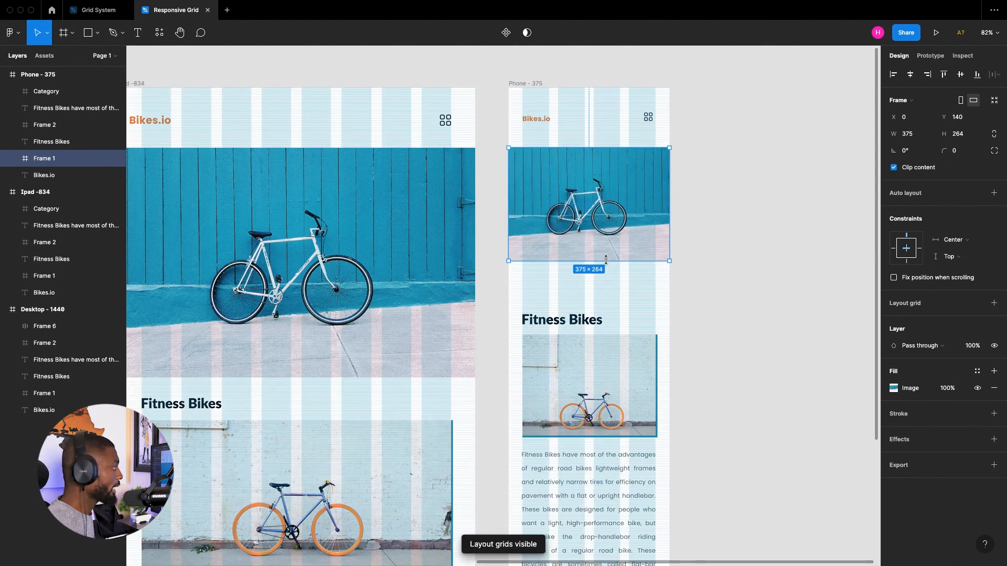
scroll(592, 259, up, 10)
drag(388, 262, 386, 247)
scroll(400, 259, down, 10)
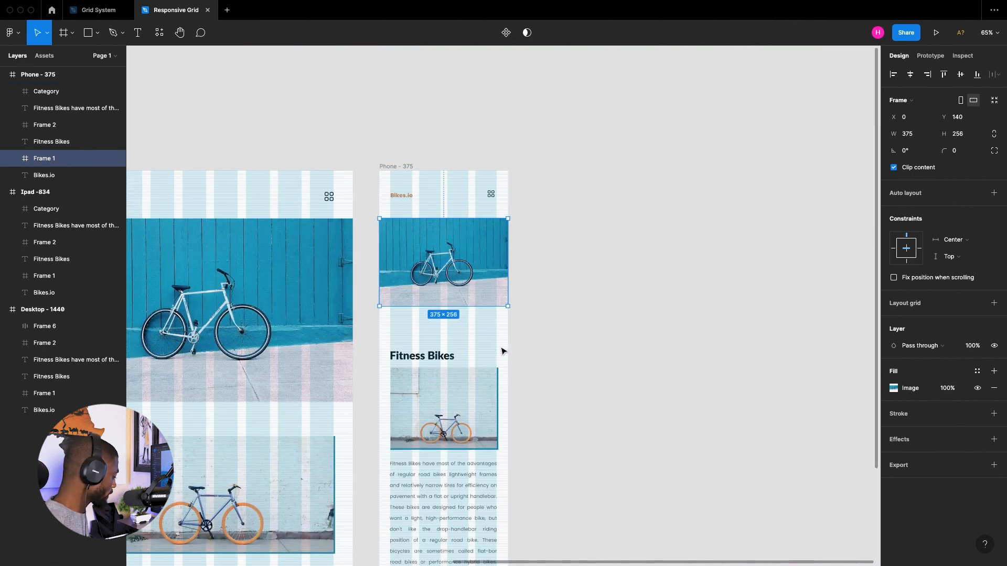
key(ctrl+g)
click(535, 279)
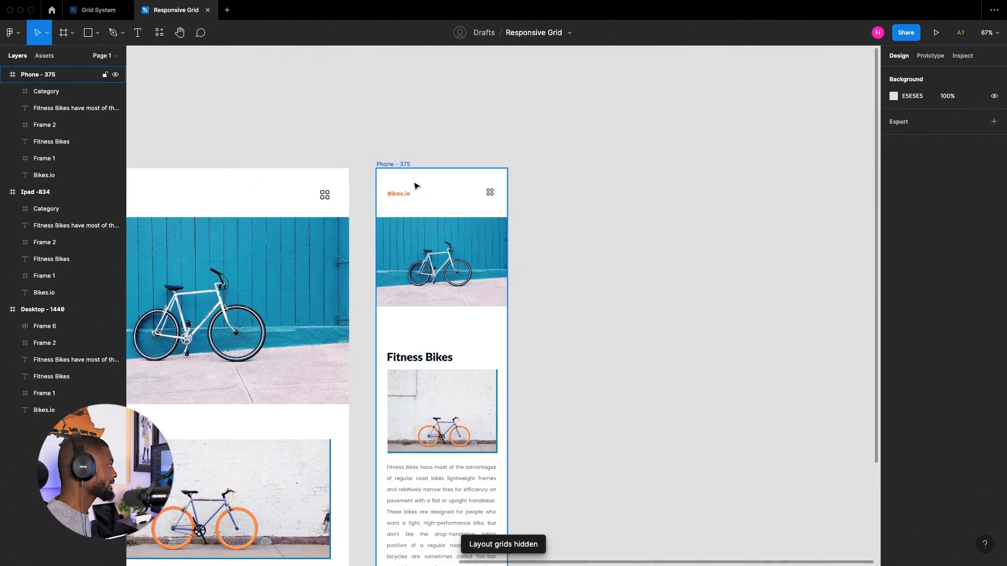
Extend the phone hero image's upper edge to Y 120 for a height of 276 using the layout grid, and hide the grids
scroll(419, 188, up, 4)
click(435, 256)
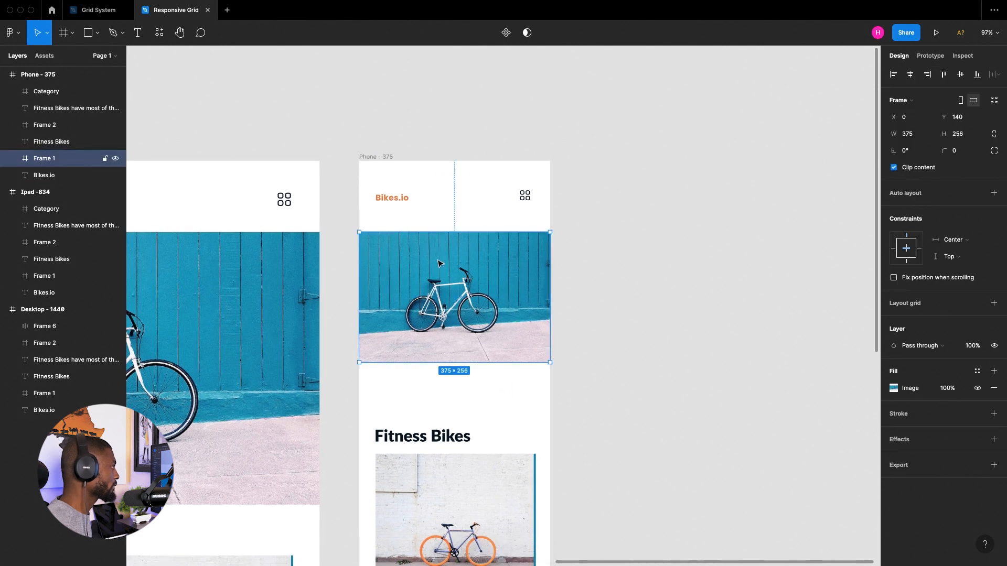
key(ctrl+g)
scroll(428, 258, up, 5)
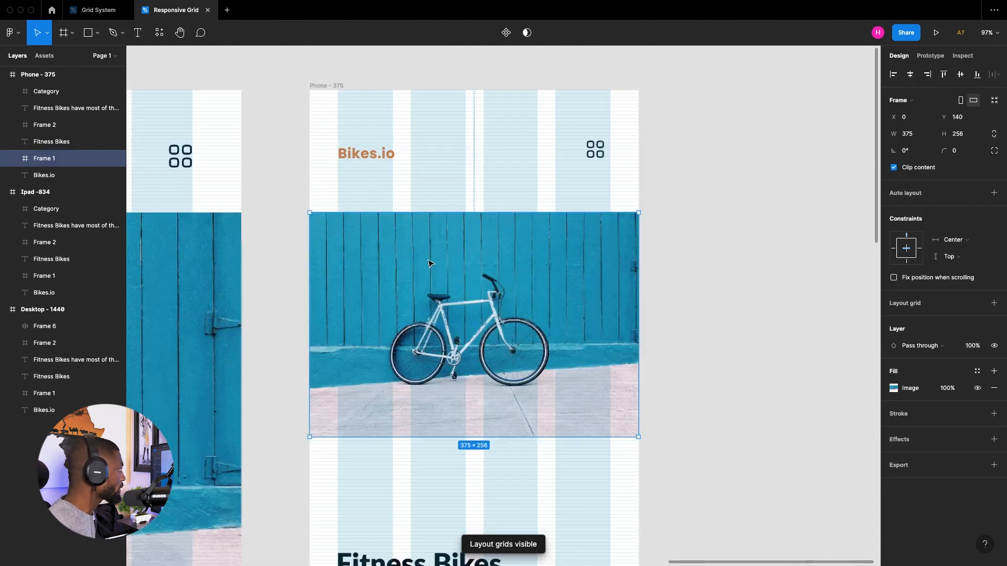
drag(402, 210, 404, 195)
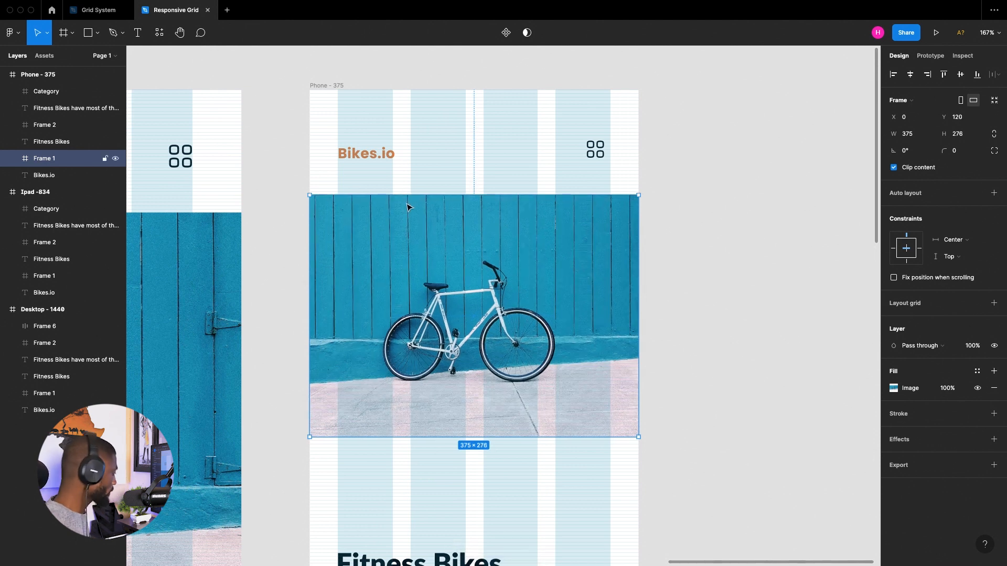
key(ctrl+g)
click(683, 249)
Set the font size of the Fitness Bikes heading in the Phone - 375 frame to 24
scroll(692, 226, down, 4)
scroll(598, 290, down, 3)
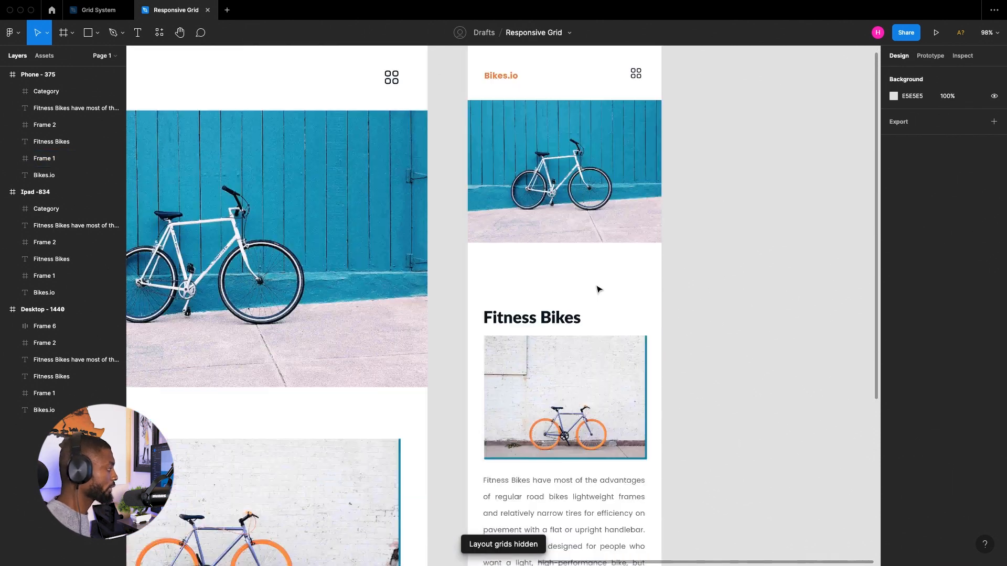
click(537, 321)
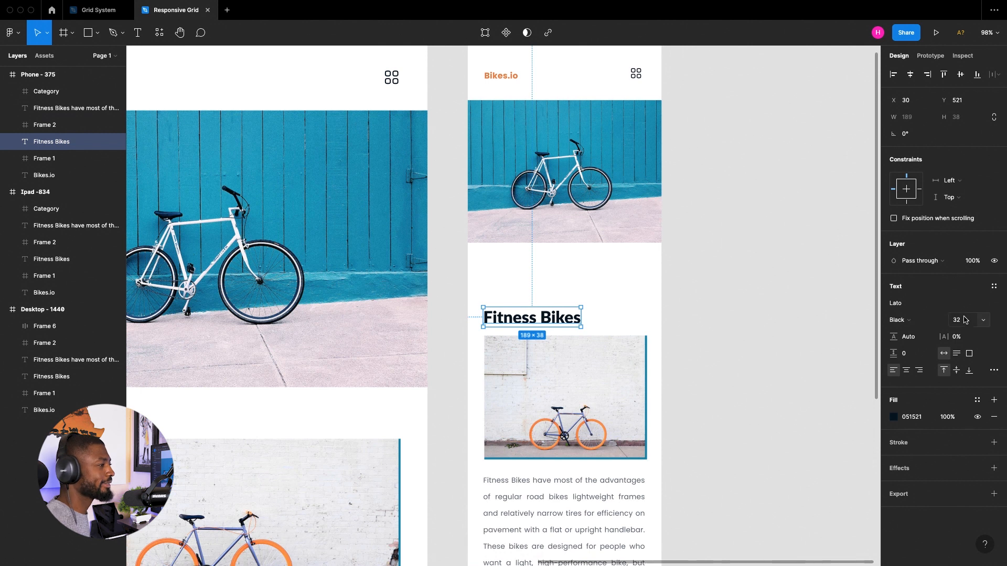
text(24)
key(Return)
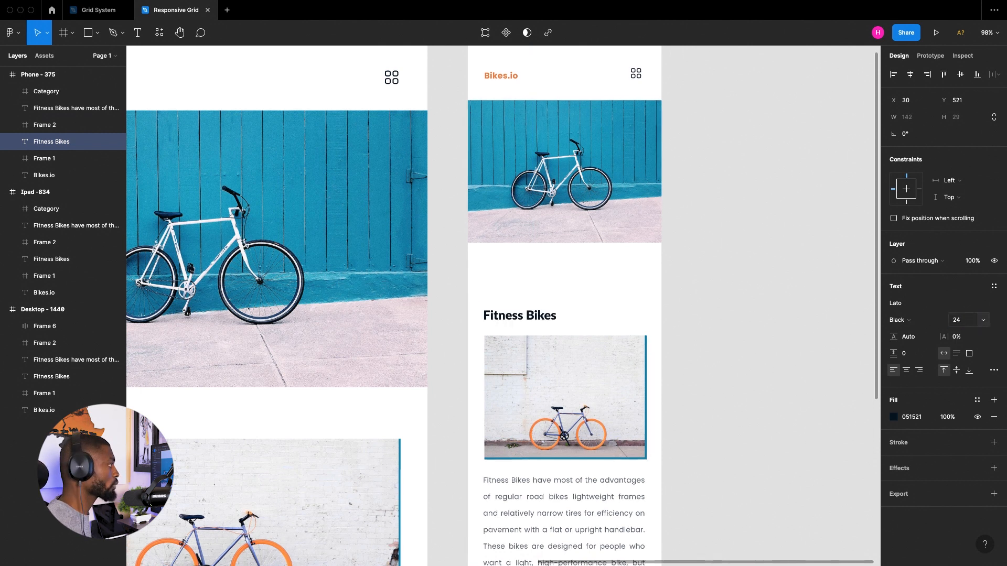
Move the phone's Fitness Bikes heading up beneath the hero image to X 31, Y 420 using the layout grid, and hide the grids
key(ctrl+g)
scroll(519, 312, up, 6)
drag(545, 327, 547, 113)
scroll(530, 233, down, 6)
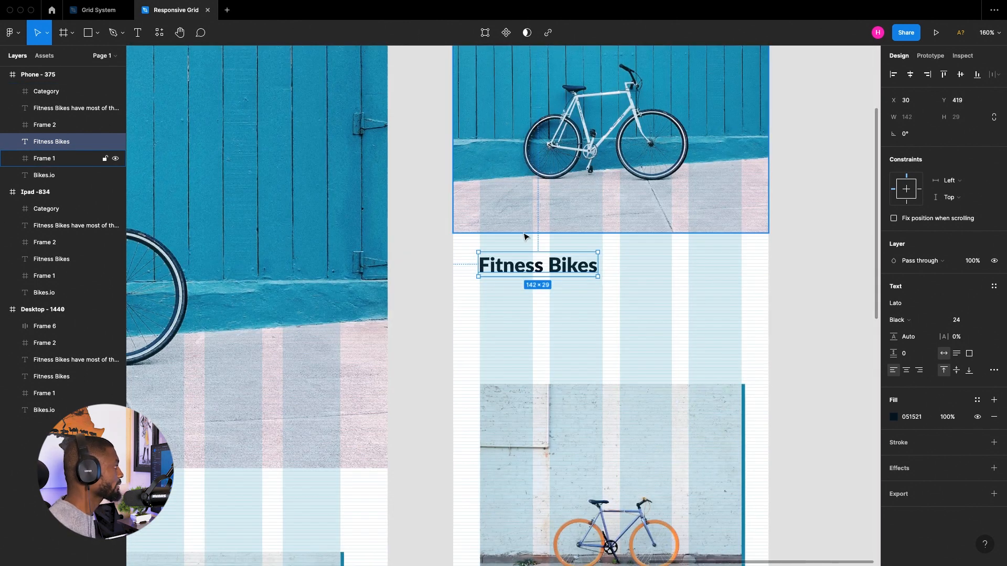
scroll(526, 235, up, 5)
scroll(434, 329, up, 7)
drag(481, 323, 489, 328)
key(super+g)
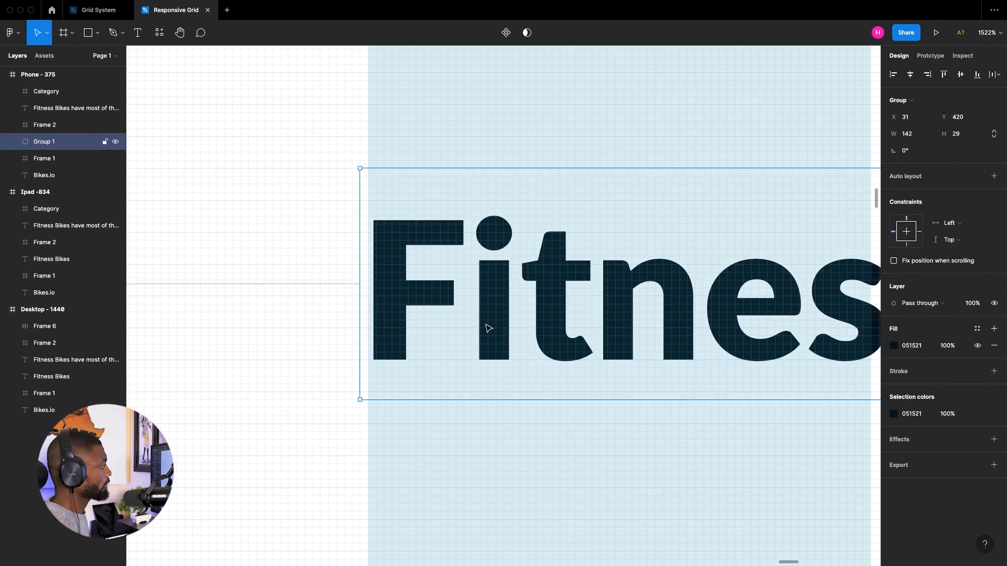
key(super+z)
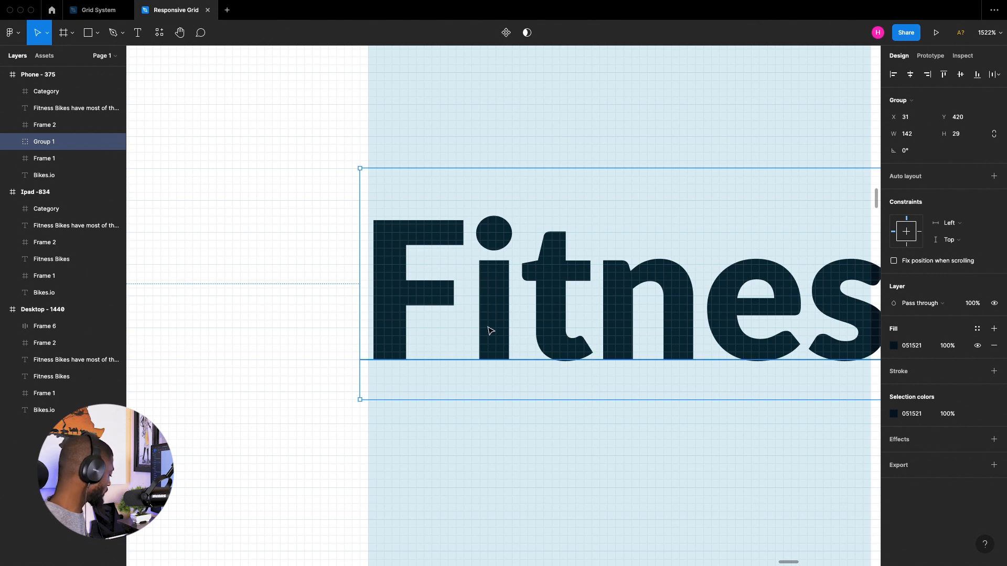
key(ctrl+g)
scroll(498, 318, down, 10)
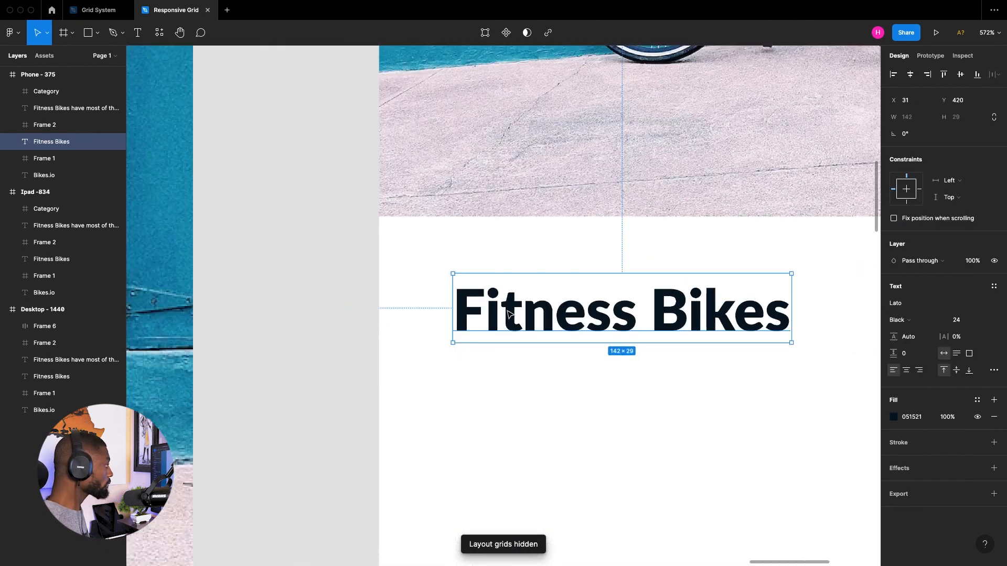
click(808, 370)
Move the phone's orange-wheeled bike image up beneath the Fitness Bikes heading, and the paragraph up beneath that image to Y 720
scroll(808, 370, down, 4)
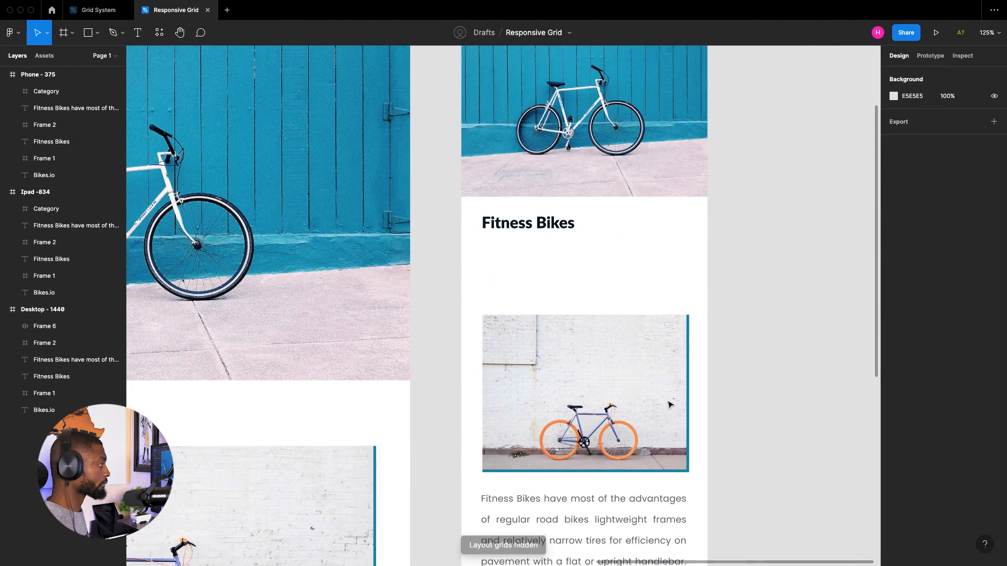
click(618, 412)
drag(603, 415, 603, 344)
click(616, 549)
drag(608, 537, 609, 460)
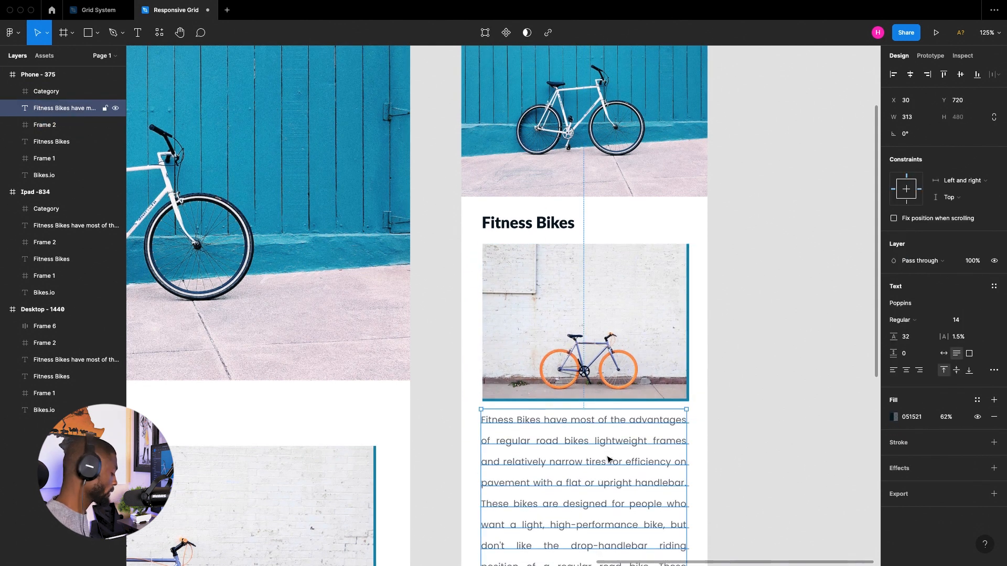
Align the phone's paragraph with the layout grid at X 31, Y 719, and hide the grids
key(ctrl+g)
scroll(569, 254, up, 10)
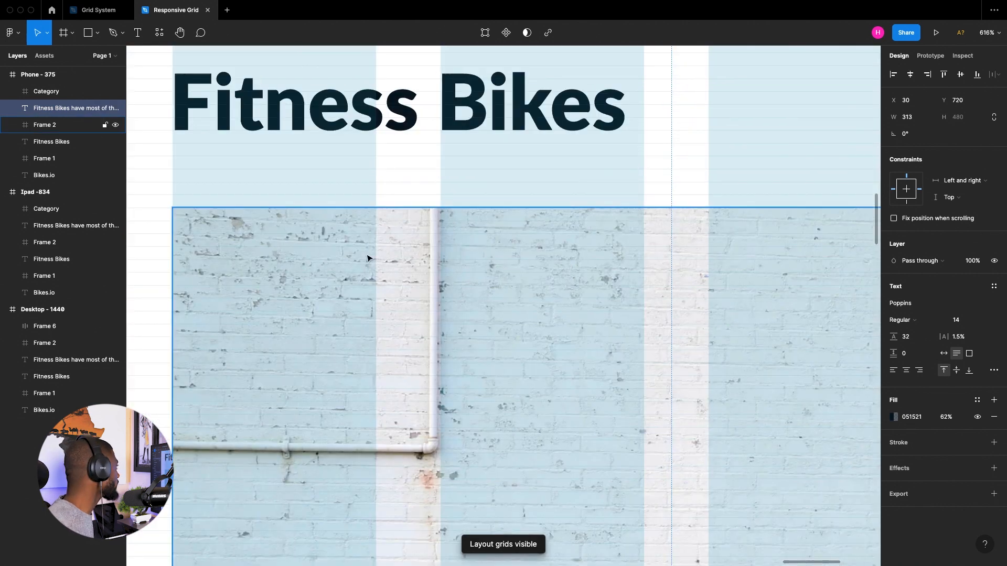
scroll(386, 278, down, 2)
scroll(385, 286, down, 6)
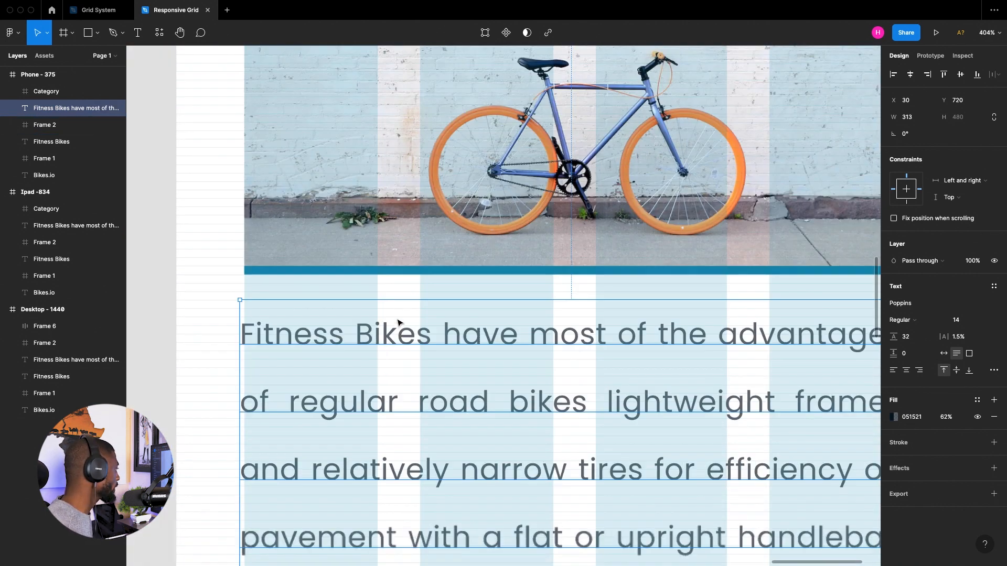
drag(288, 343, 290, 343)
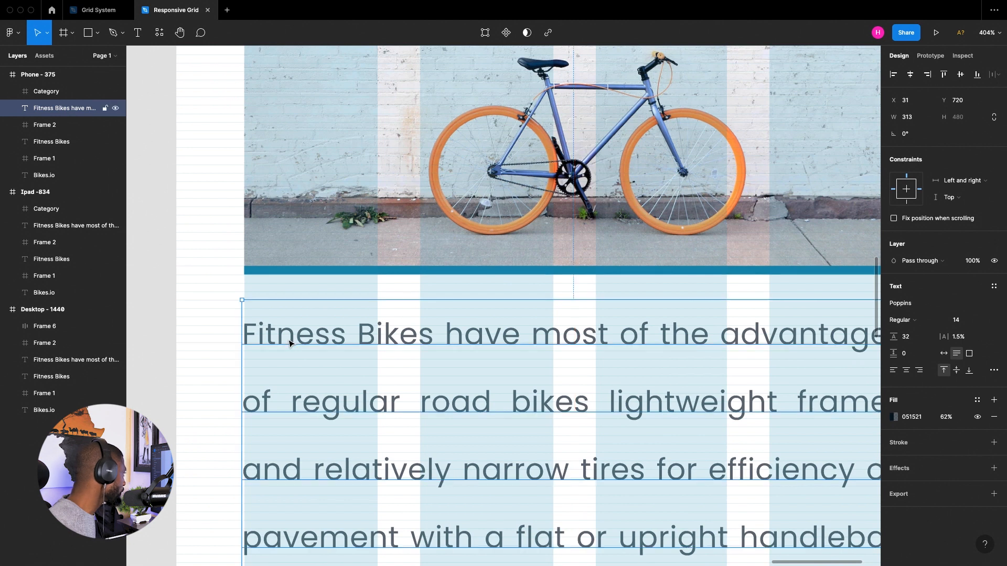
scroll(288, 344, up, 10)
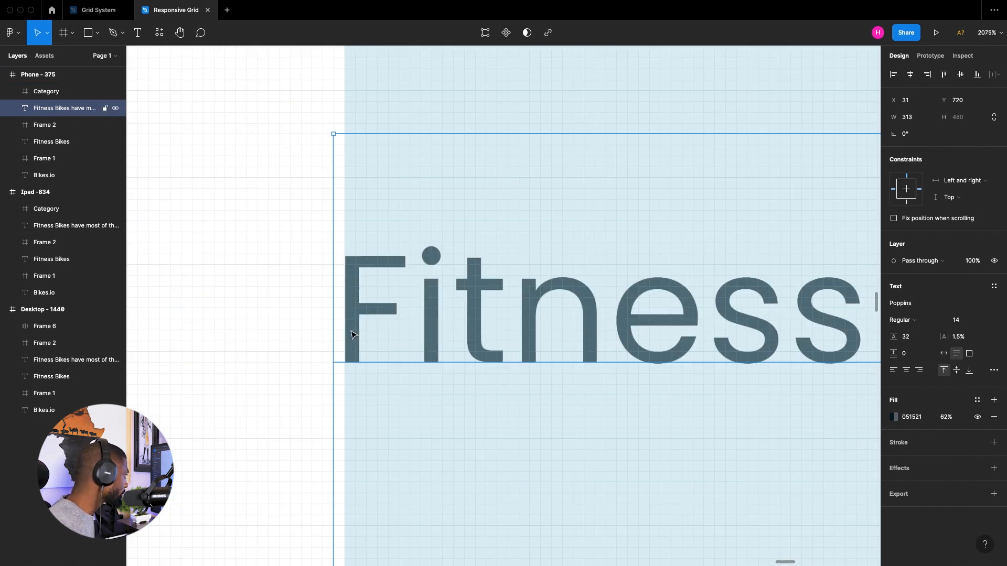
drag(353, 334, 352, 323)
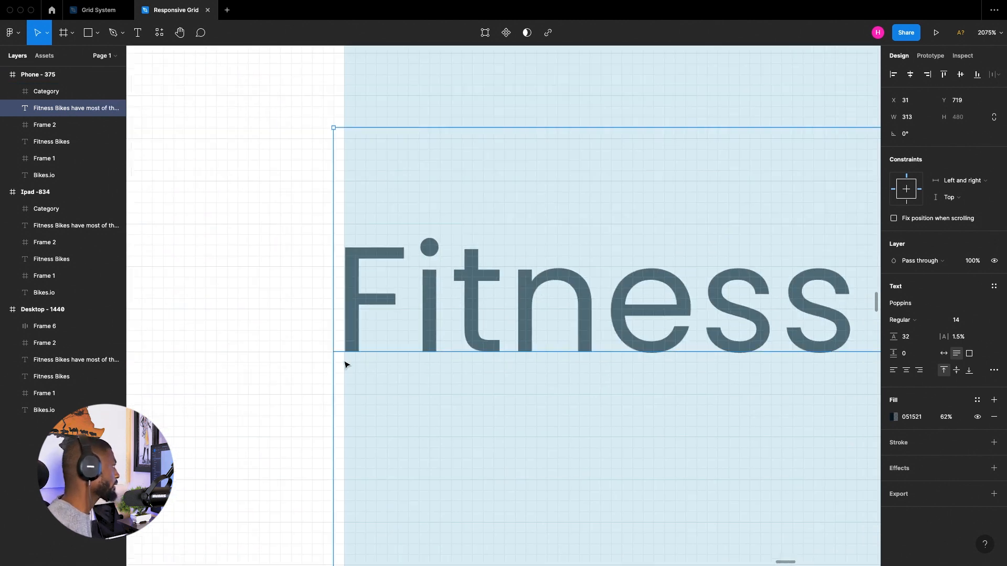
scroll(367, 341, down, 6)
scroll(406, 308, down, 4)
key(ctrl+g)
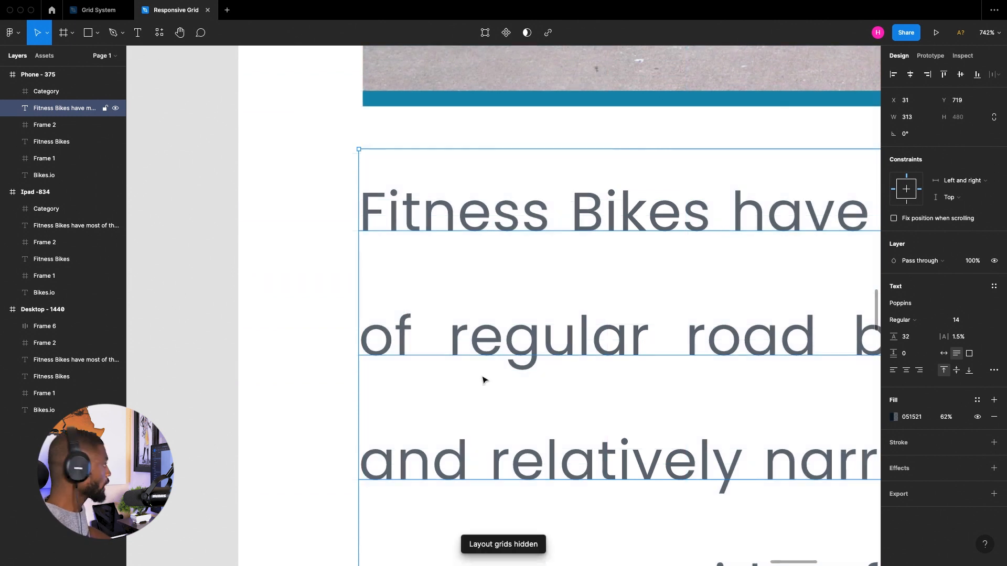
scroll(408, 308, down, 10)
click(788, 405)
click(596, 388)
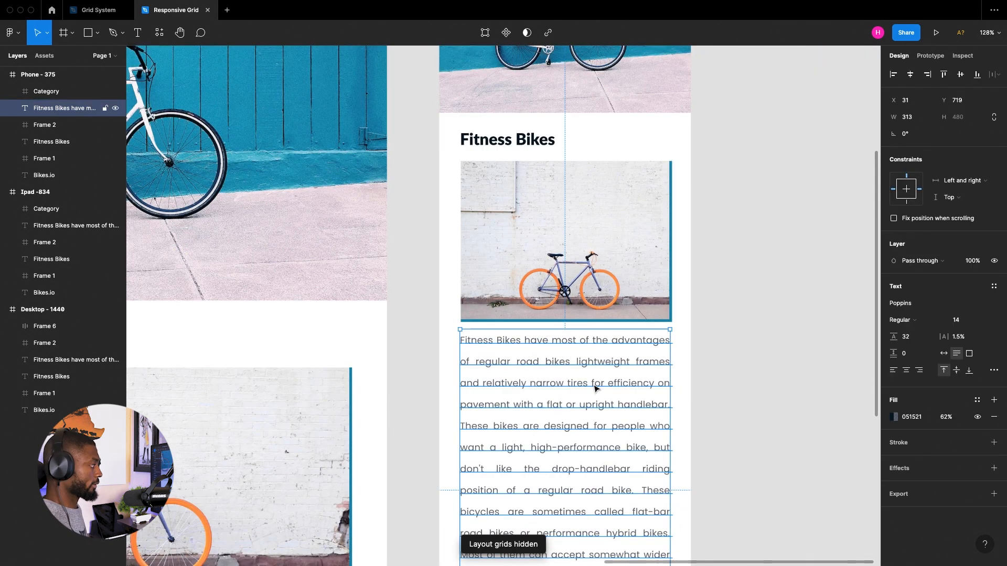
Shorten the Phone - 375 frame from its lower edge to a height of 1246
click(699, 321)
scroll(699, 321, down, 5)
click(607, 136)
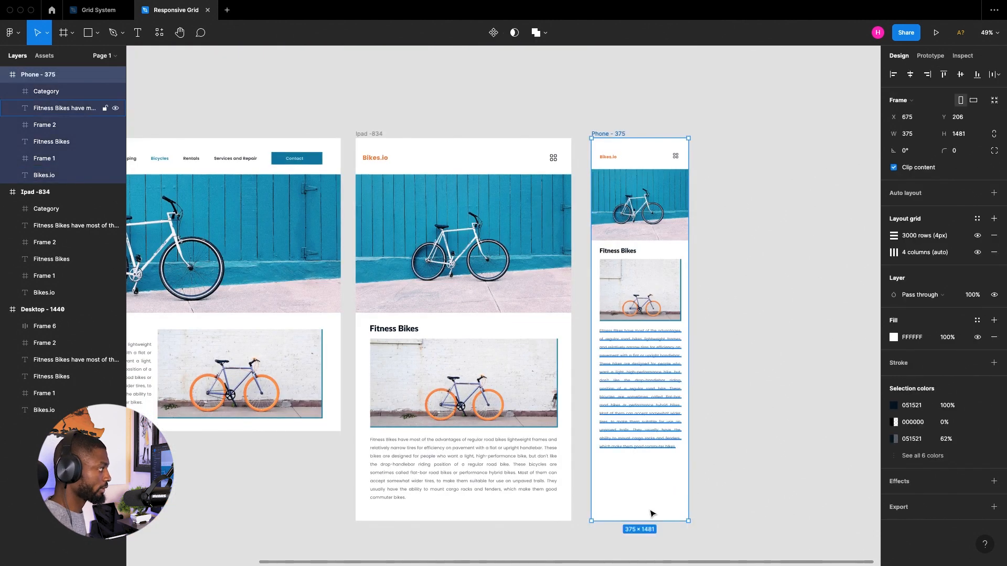
drag(638, 507, 647, 461)
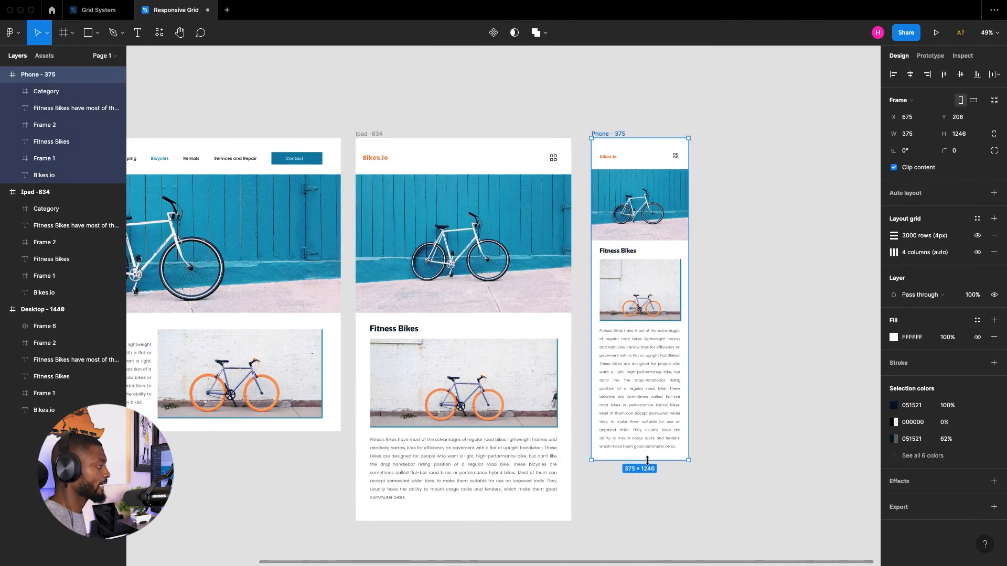
click(781, 400)
scroll(775, 395, up, 3)
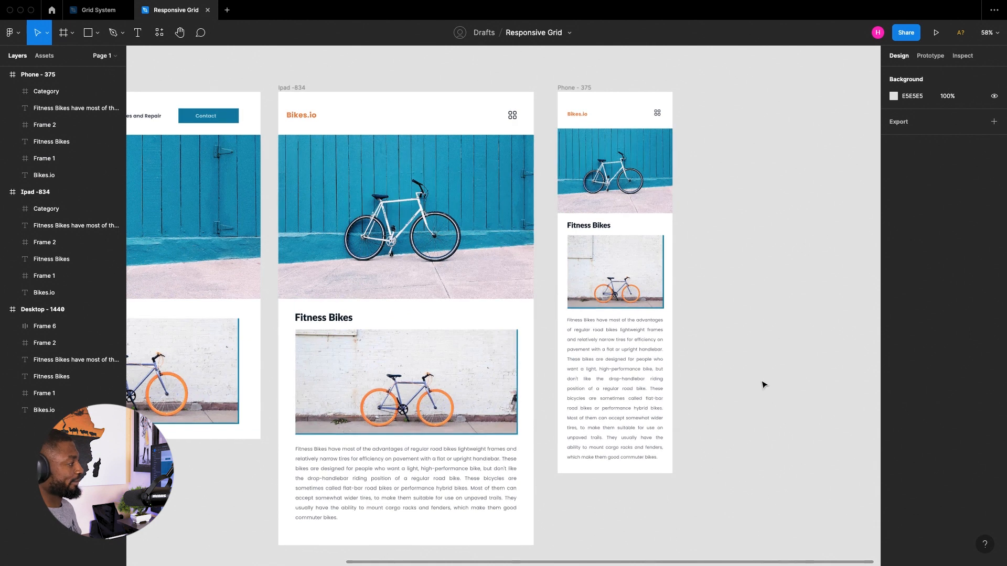
scroll(668, 287, up, 1)
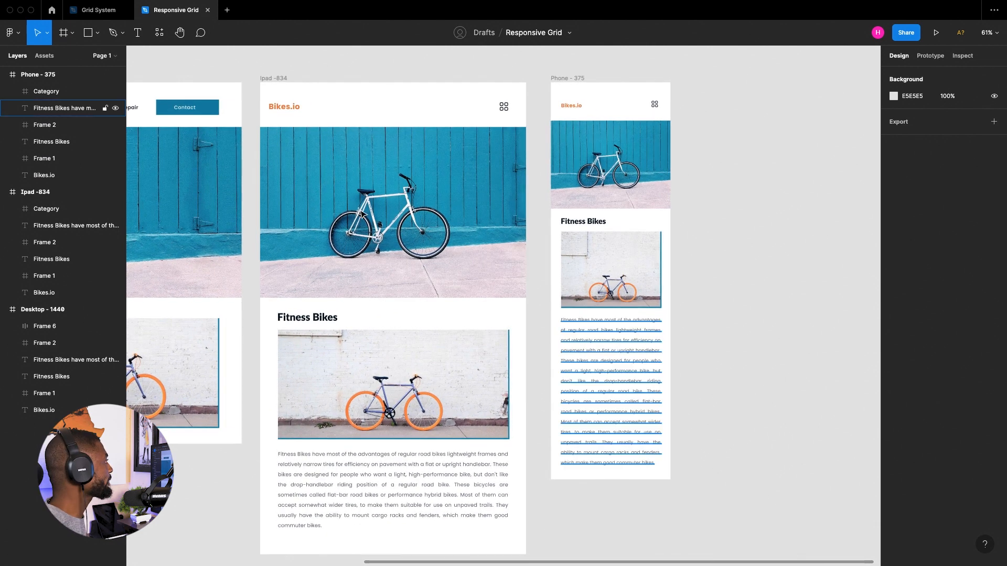
Test the iPad frame's constraints by narrowing the frame to a width of about 538, and undo the resize
click(270, 79)
drag(526, 171, 432, 164)
scroll(497, 234, down, 5)
scroll(435, 246, up, 5)
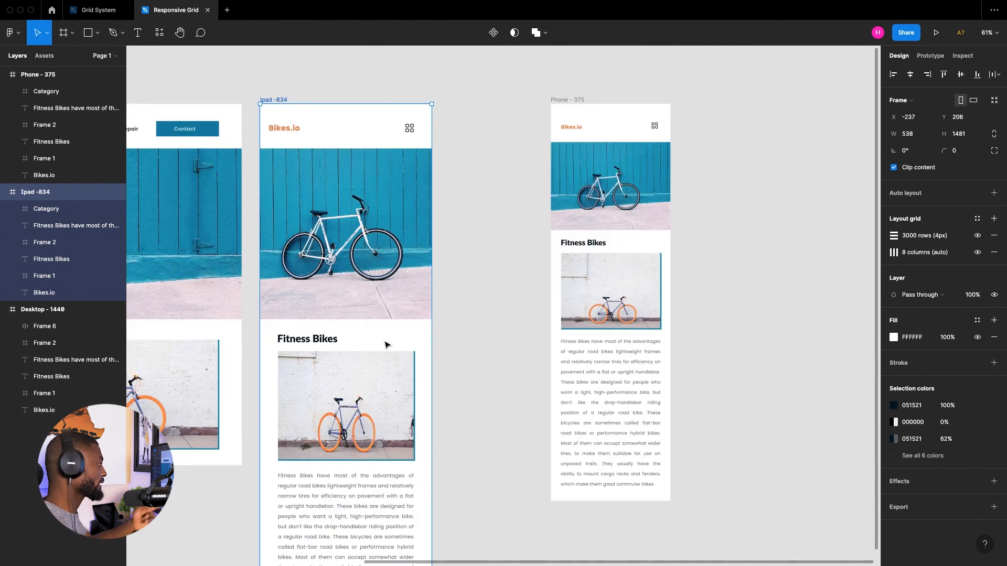
click(402, 404)
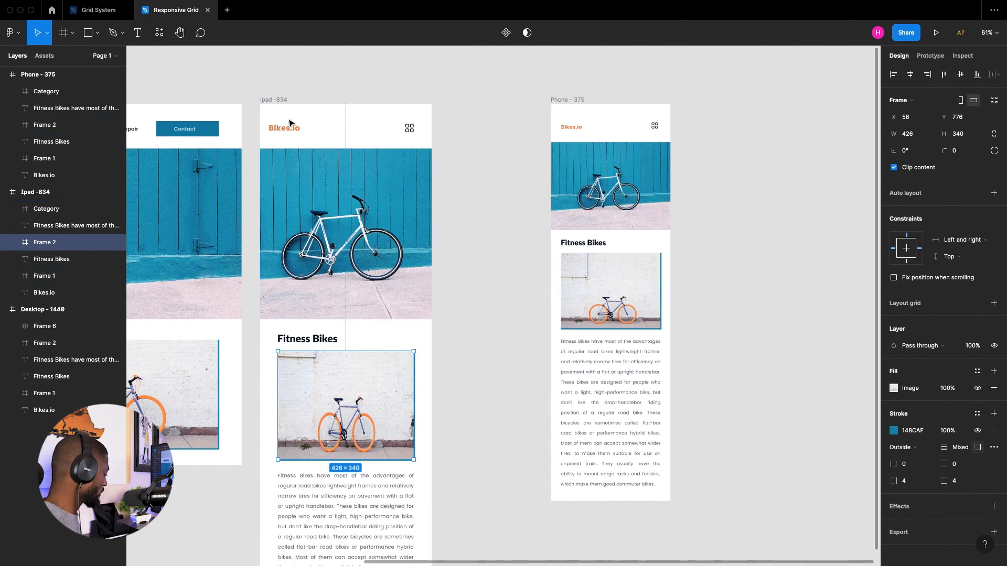
click(358, 138)
key(ctrl+z)
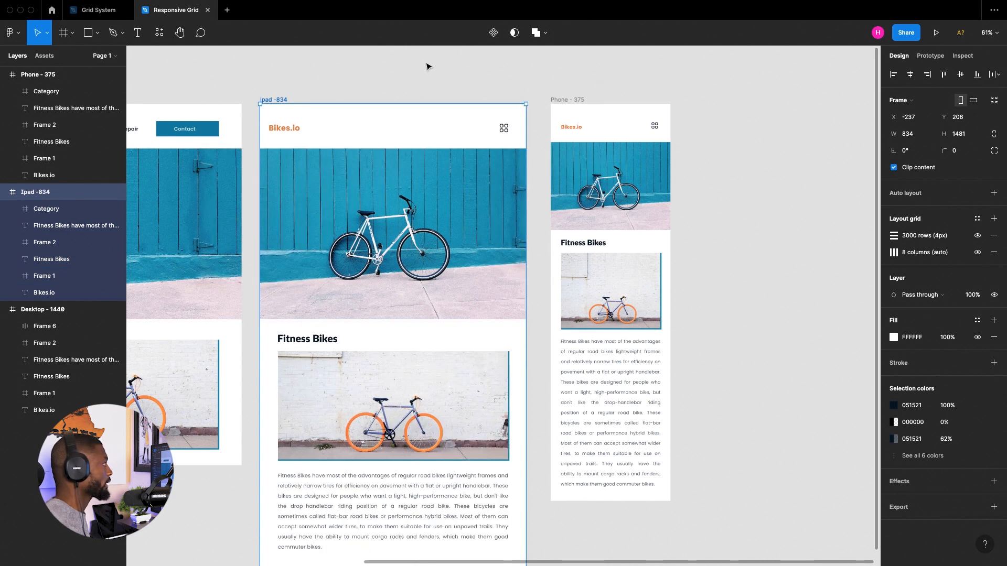
Try the iPad frame at a width of about 605, compare it with the other frames, and undo the resize
drag(524, 123, 453, 123)
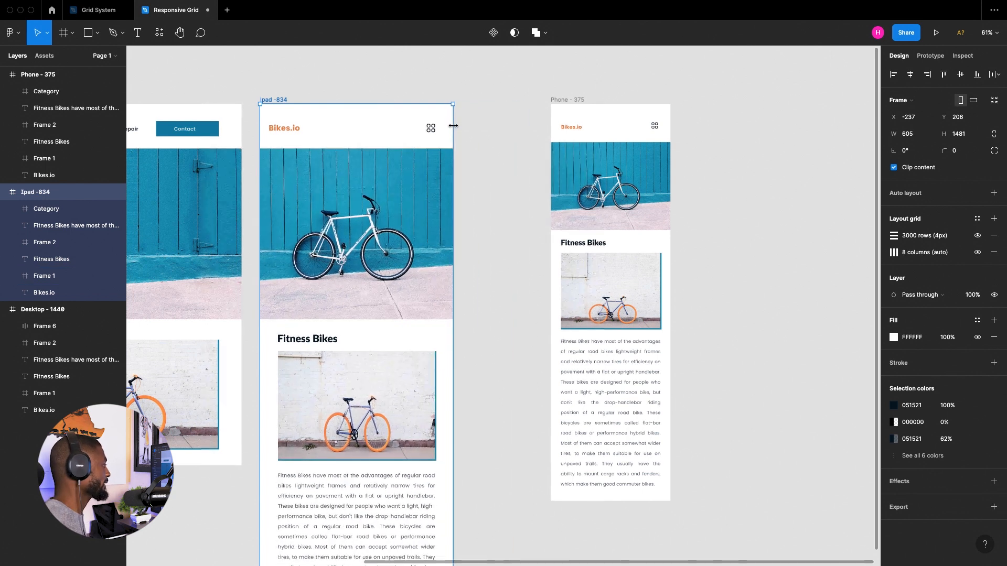
scroll(493, 149, down, 5)
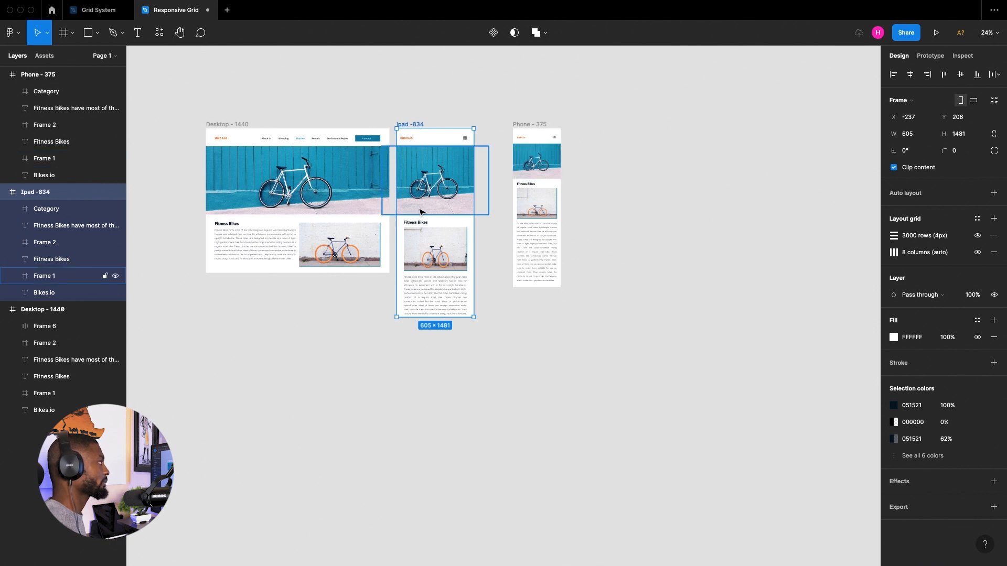
key(ctrl+z)
scroll(600, 156, up, 5)
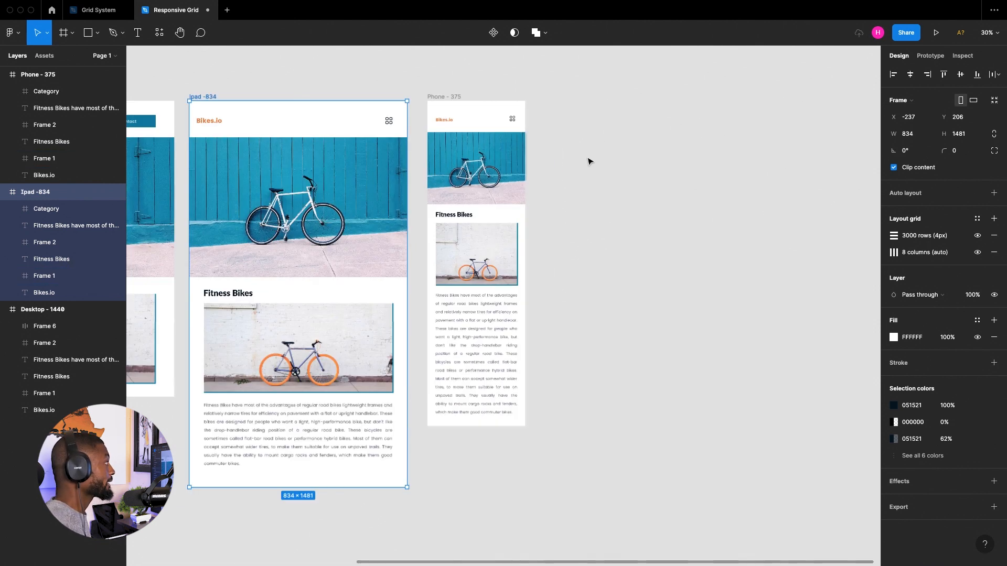
Test the Phone - 375 frame's constraints by narrowing it to a width of about 298 and extending its height to about 1481
click(438, 96)
scroll(512, 118, up, 3)
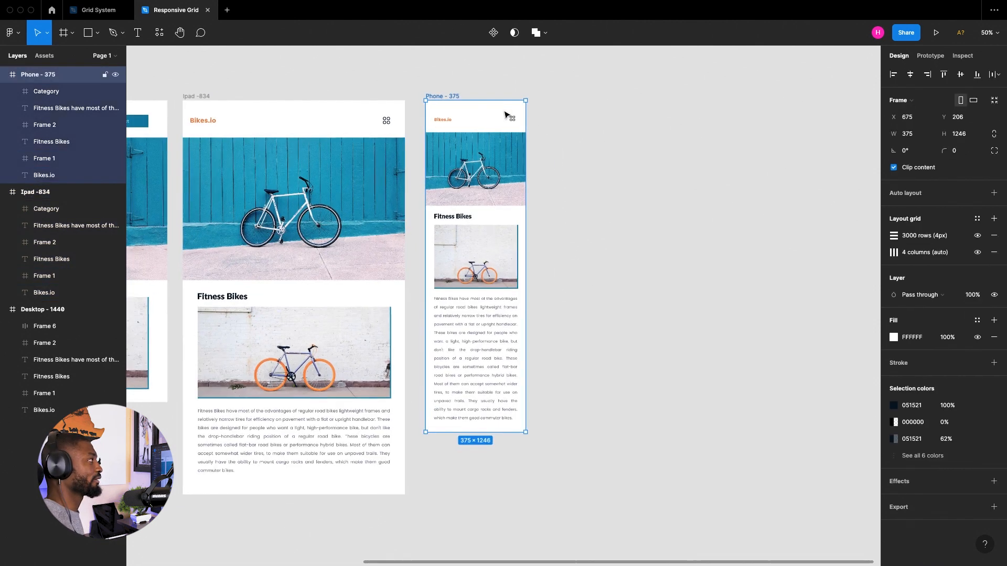
drag(531, 121, 512, 121)
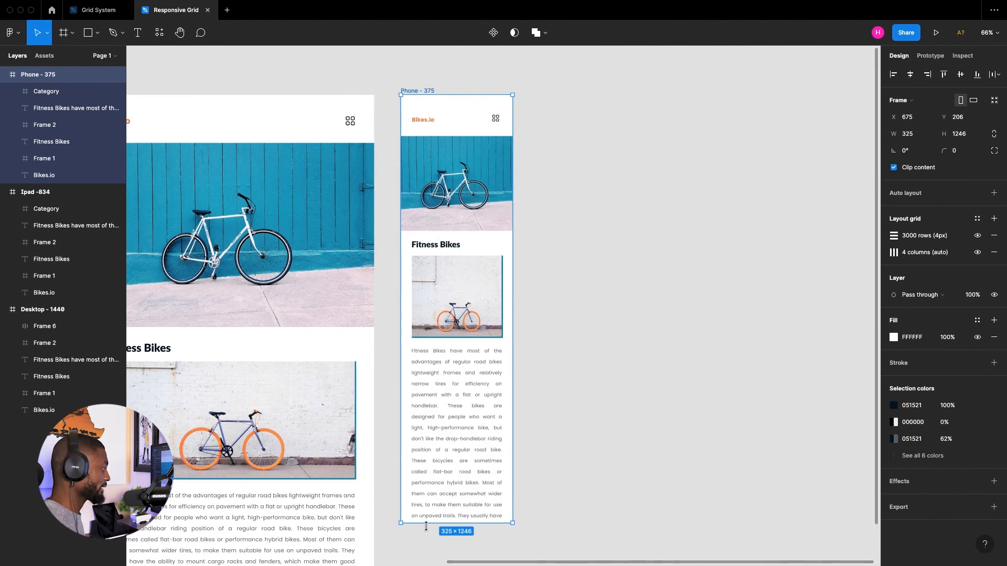
mouse_move(428, 536)
mouse_down()
mouse_move(429, 557)
mouse_move(429, 529)
mouse_up()
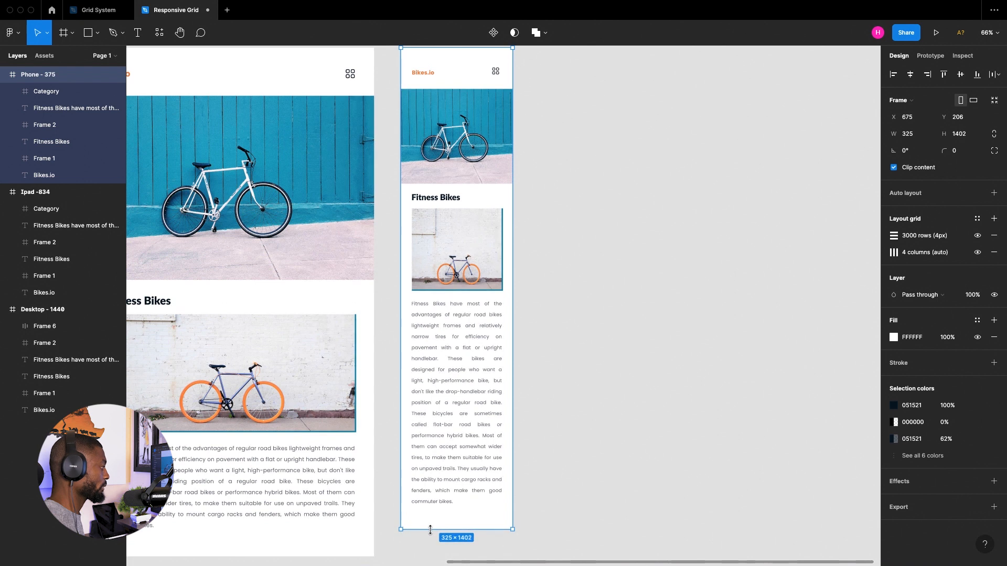
drag(512, 301, 503, 300)
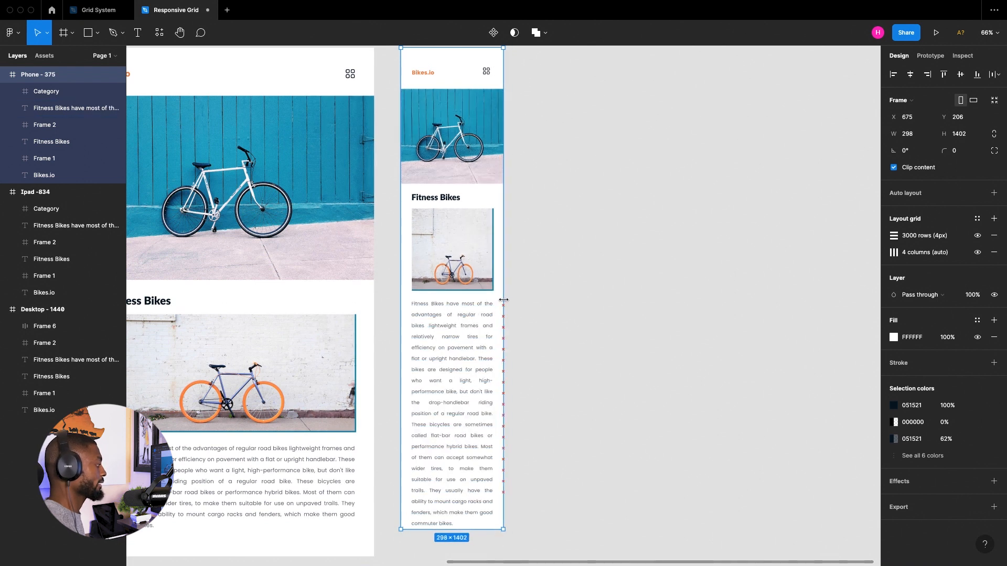
drag(465, 529, 466, 555)
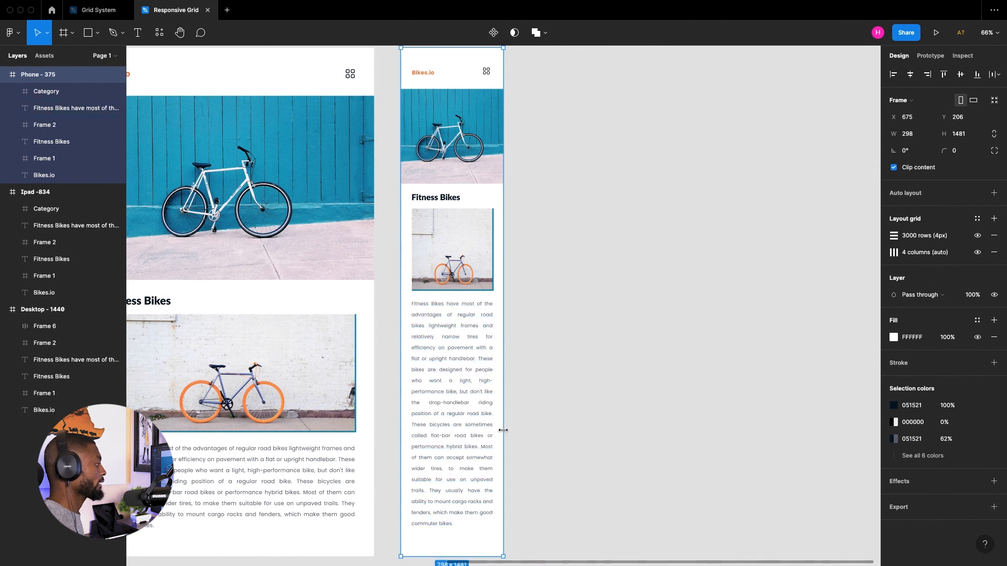
Try widening the Phone - 375 frame to about 428, and undo all of the phone frame's test resizes
drag(501, 428, 548, 437)
scroll(603, 381, down, 2)
scroll(577, 290, up, 4)
scroll(587, 225, down, 3)
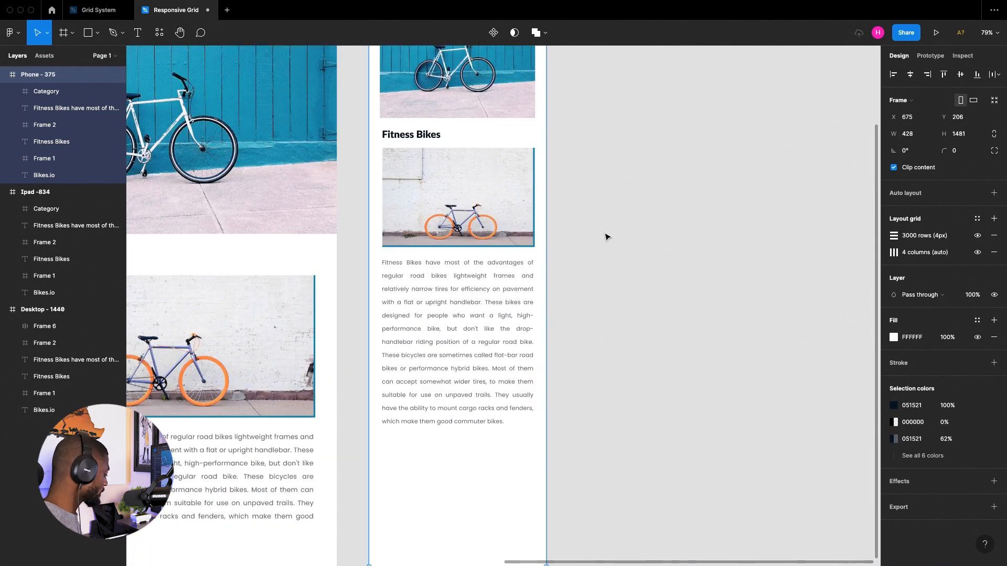
key(ctrl+z)
scroll(567, 191, up, 3)
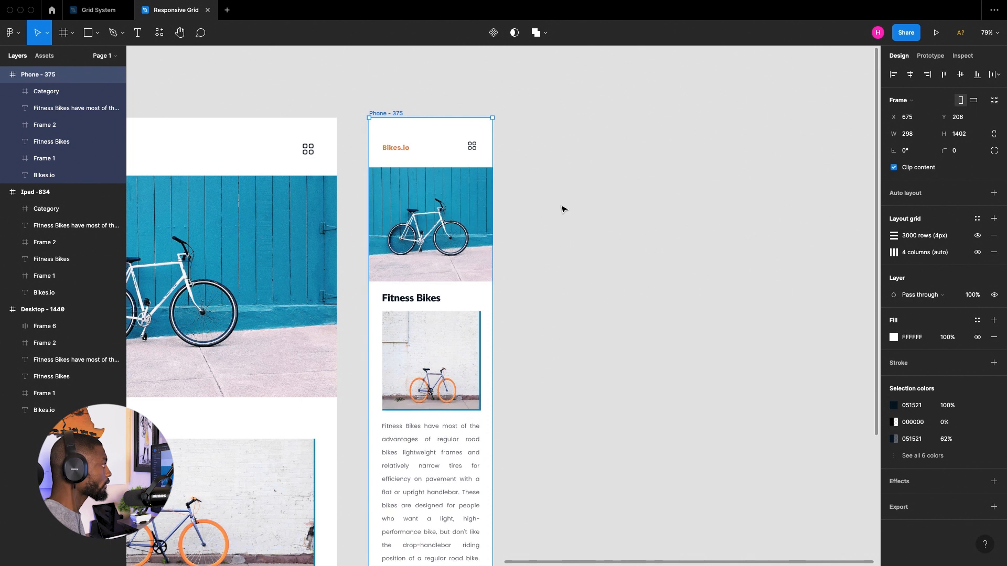
key(ctrl+z)
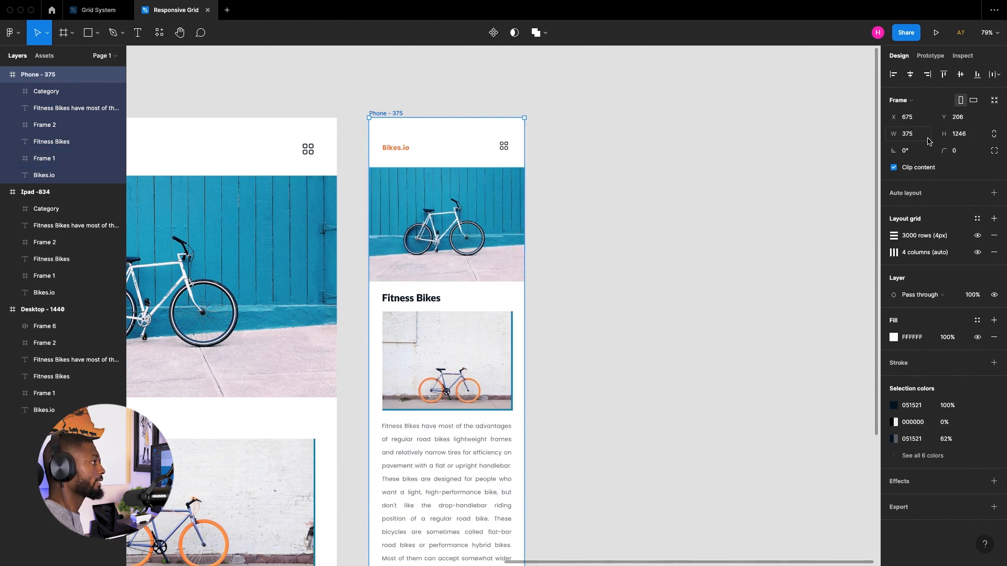
click(705, 214)
Compare the finished desktop, iPad and phone layouts side by side
scroll(705, 236, down, 5)
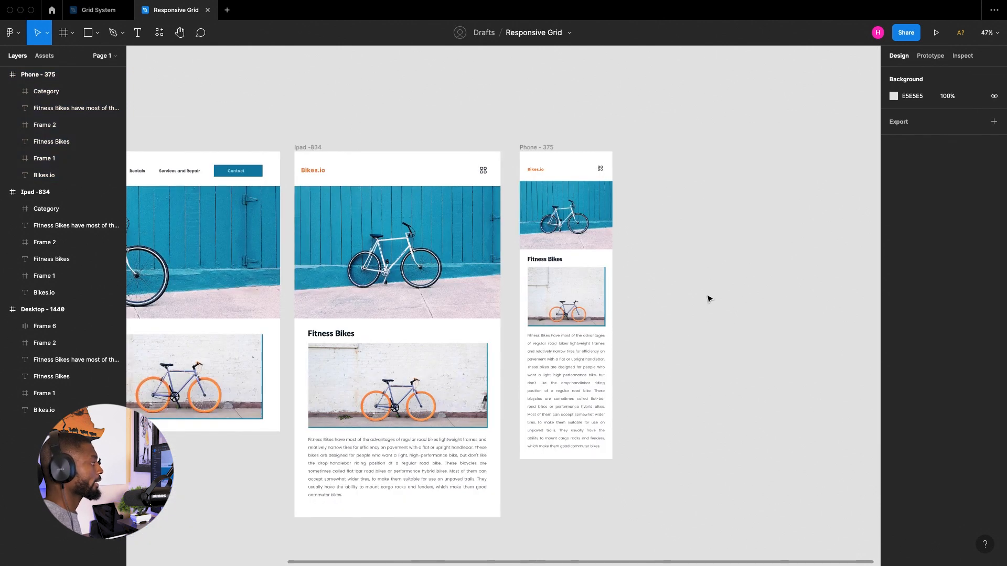
scroll(630, 401, up, 4)
scroll(640, 398, up, 1)
scroll(710, 363, down, 4)
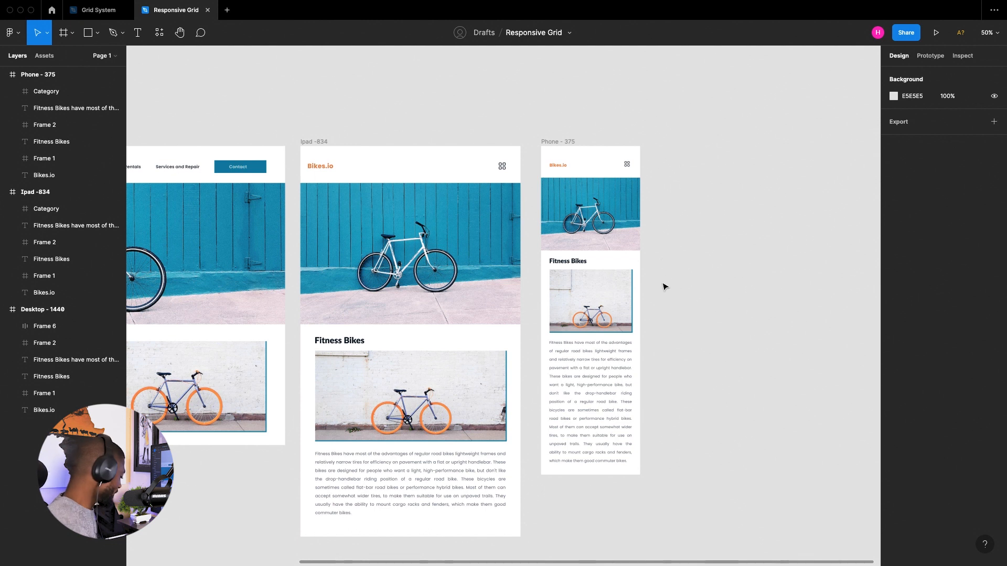
scroll(694, 254, down, 2)
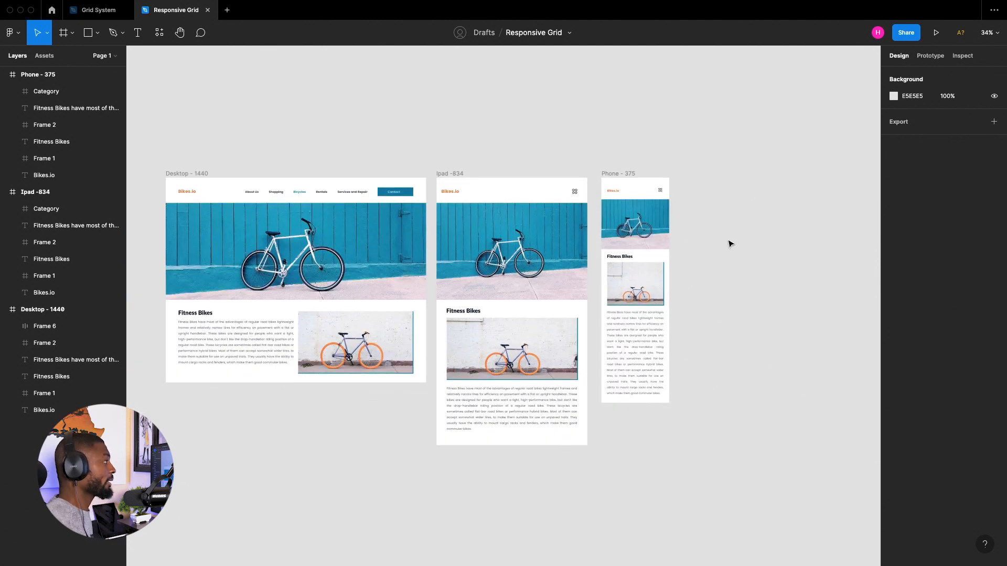
scroll(745, 242, down, 1)
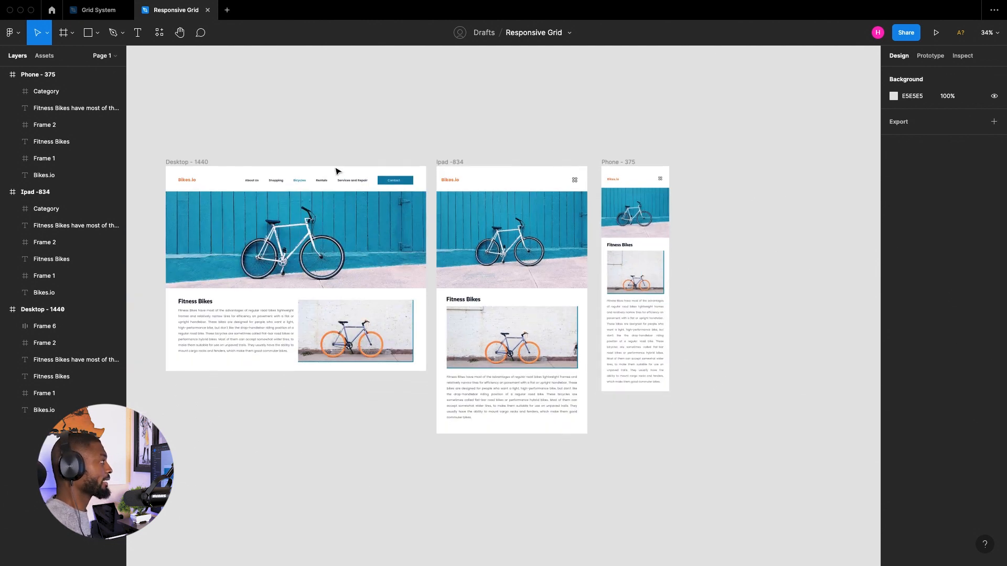
Try narrowing the Desktop - 1440 frame to a width of about 1349, undo the resize, and clear the selection
click(200, 162)
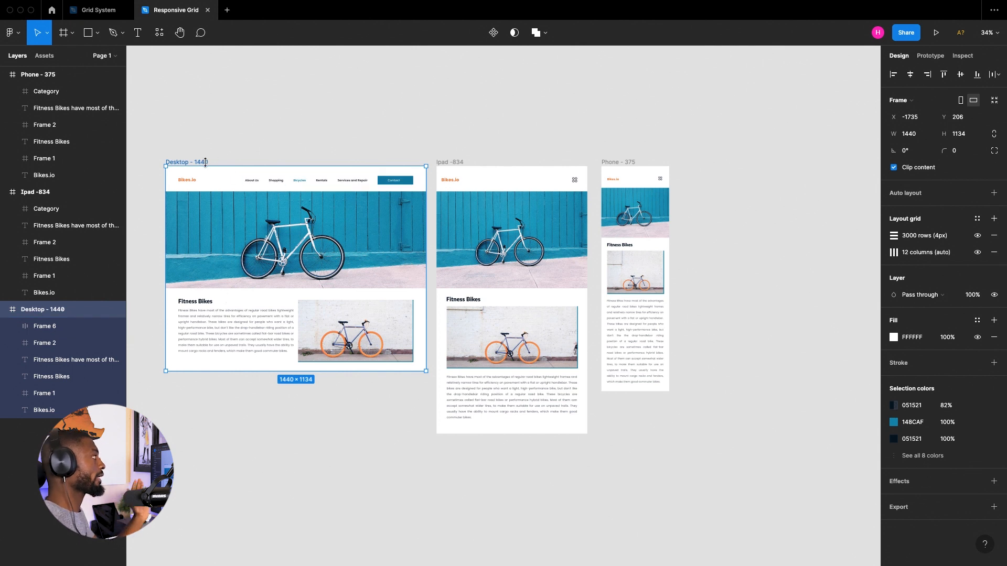
mouse_move(426, 186)
mouse_down()
mouse_move(381, 186)
mouse_move(409, 186)
mouse_up()
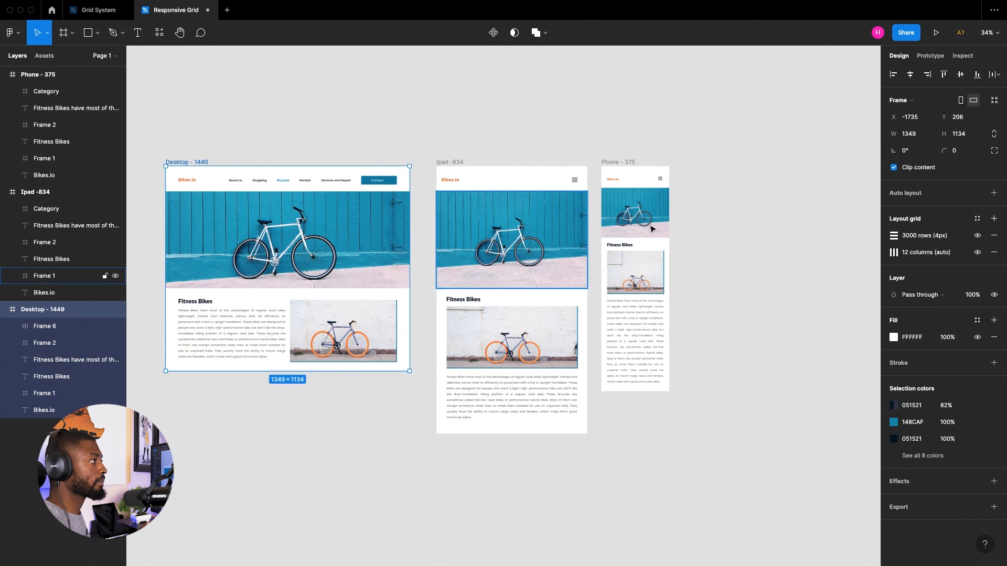
key(super+z)
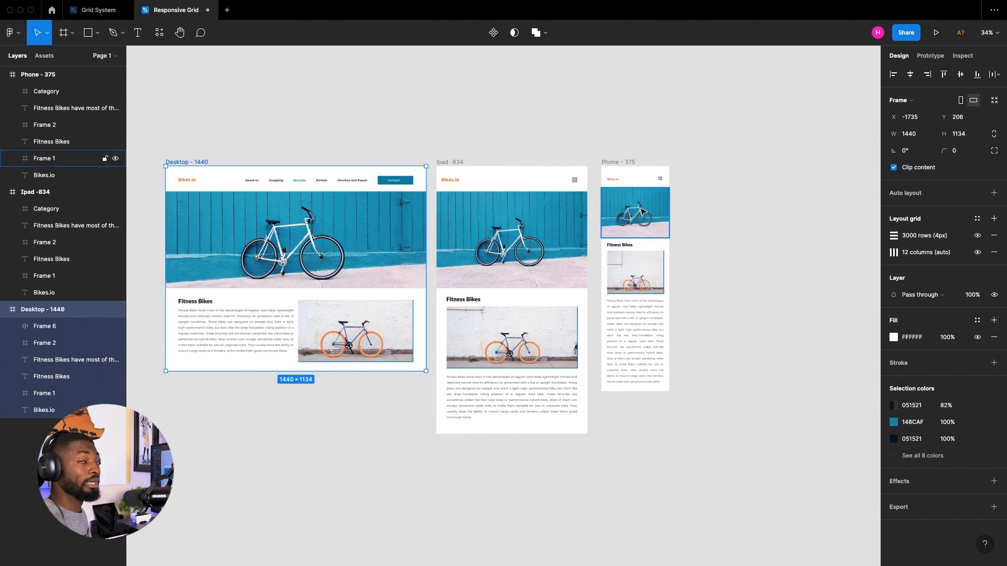
click(526, 151)
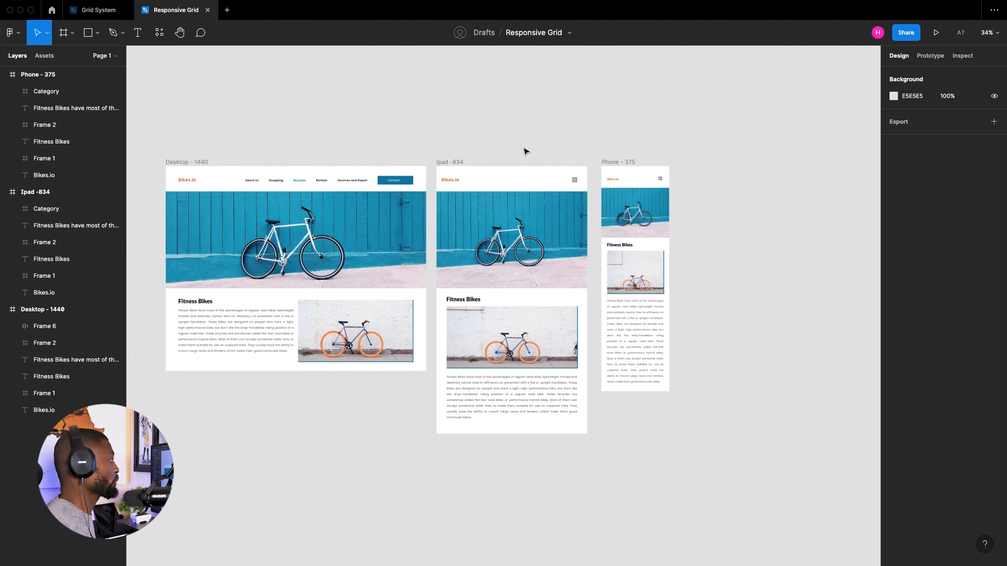
Examine the Desktop - 1440 and Ipad -834 frames alongside the phone frame as the set of layouts for each screen size
scroll(504, 137, down, 1)
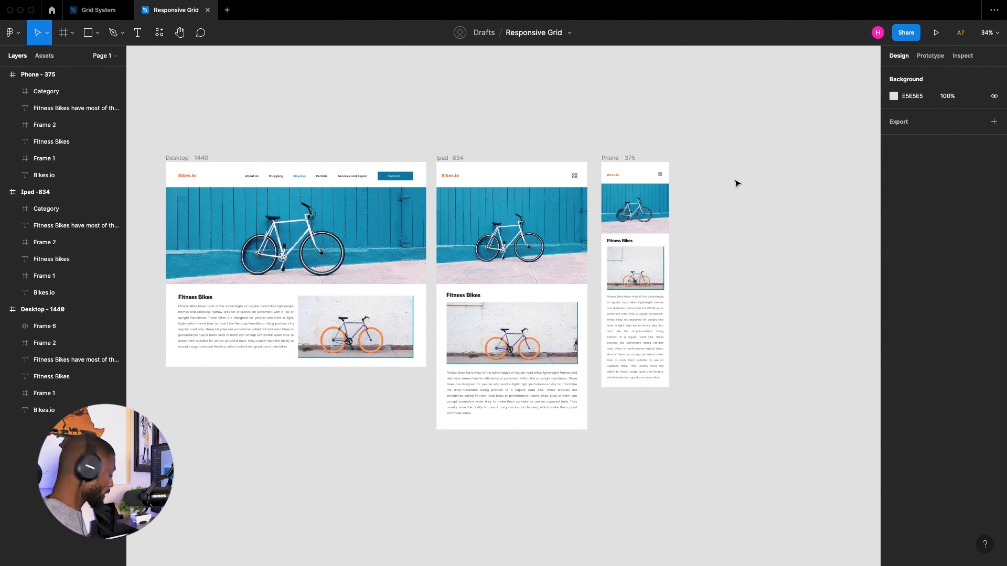
scroll(734, 174, down, 3)
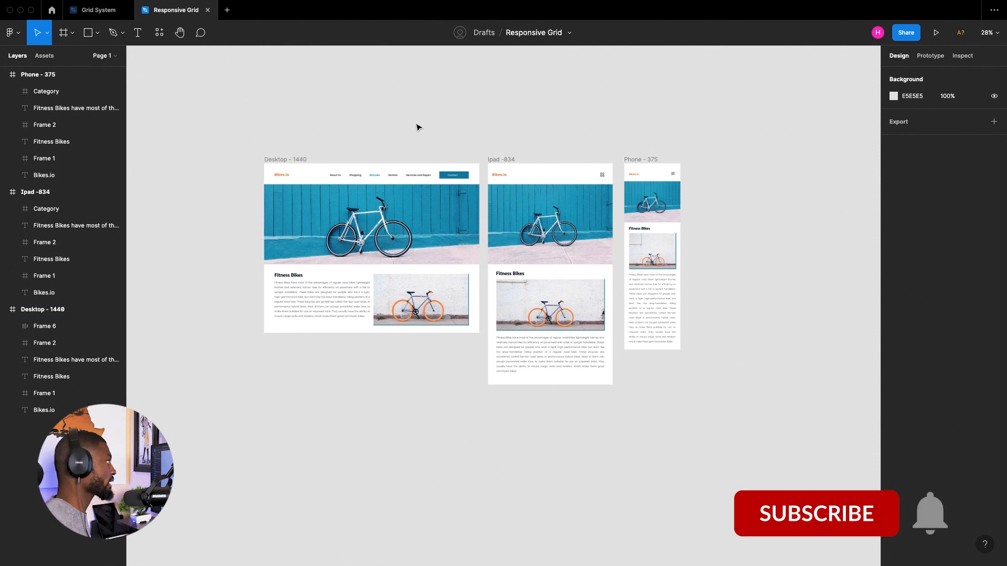
click(273, 160)
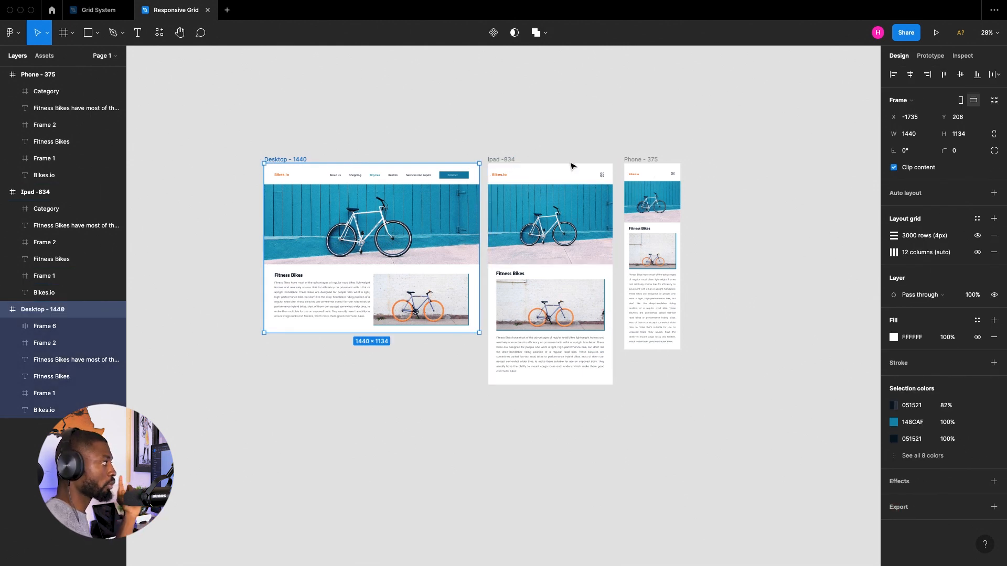
click(511, 160)
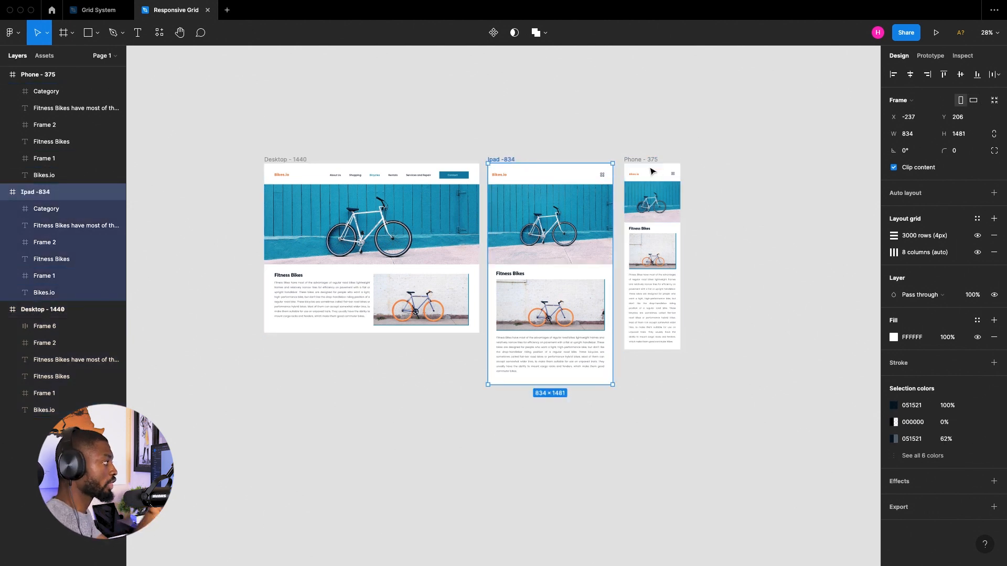
scroll(646, 165, down, 1)
click(796, 151)
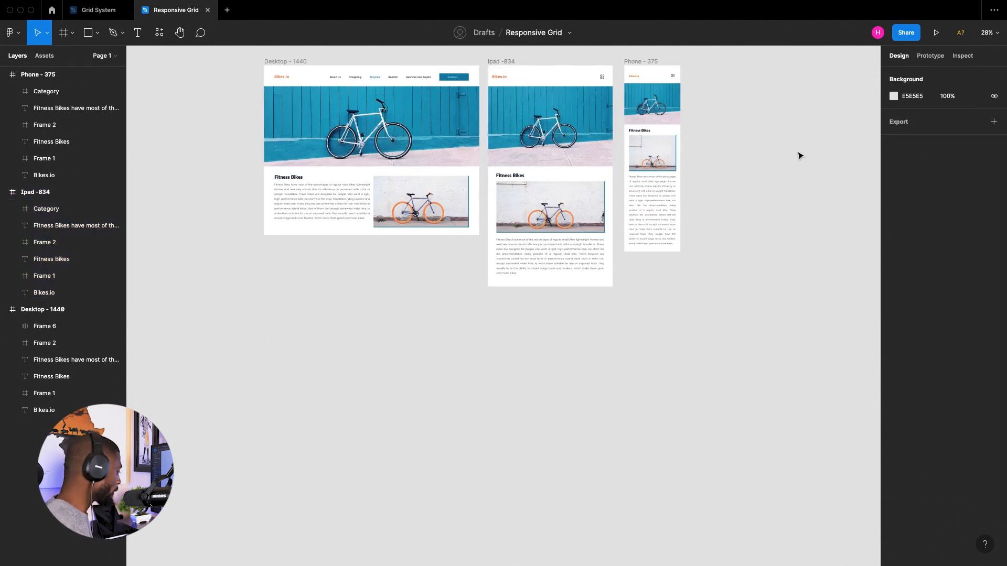
scroll(803, 157, down, 2)
scroll(802, 152, up, 1)
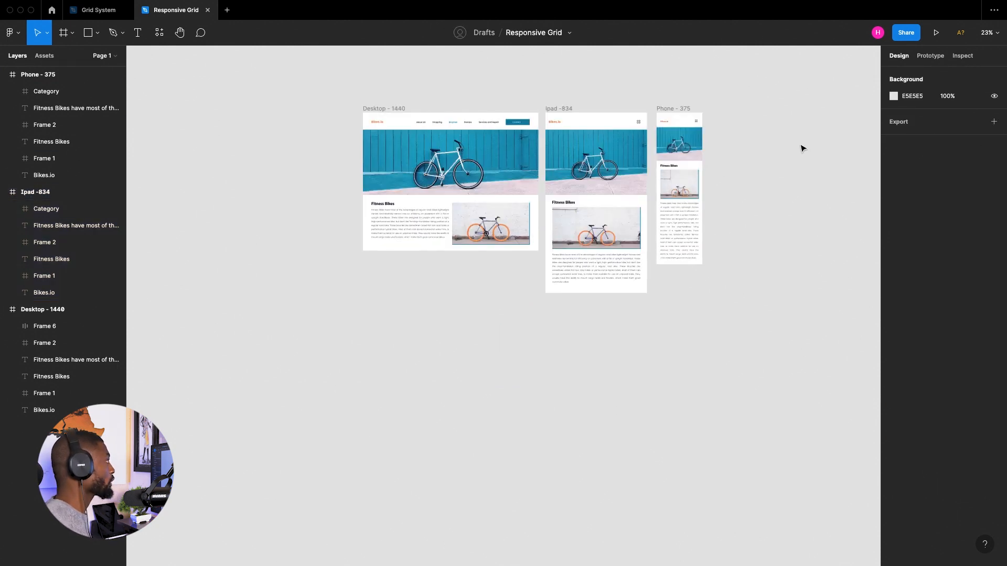
Run the Breakpoints plugin with its free trial and create a new adaptive layout below the desktop frame
click(160, 37)
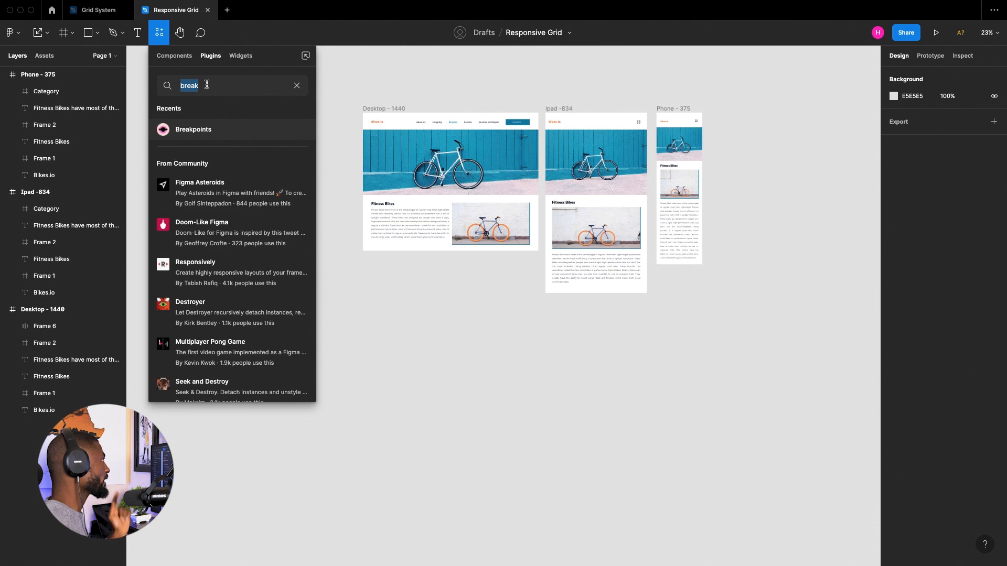
click(210, 129)
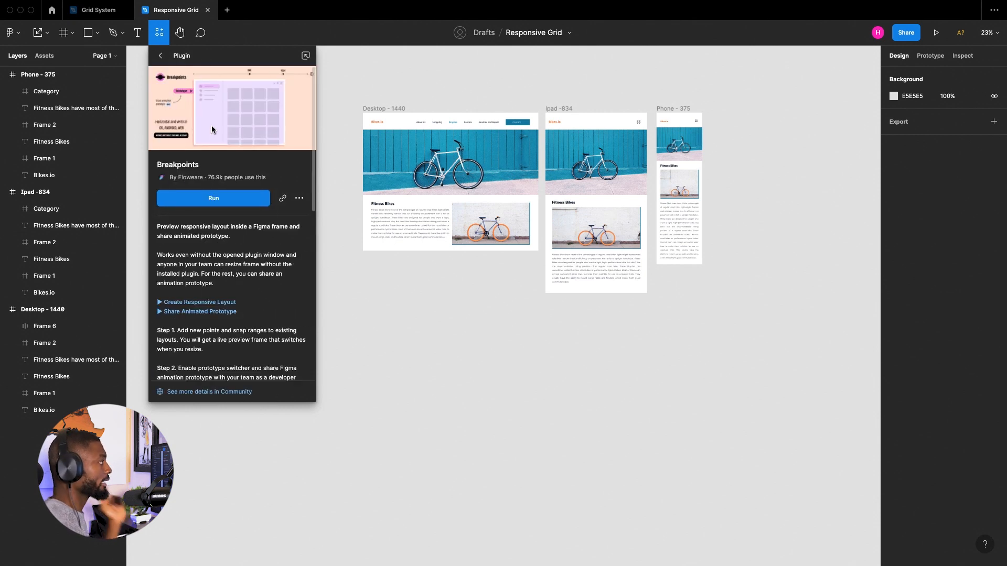
click(207, 198)
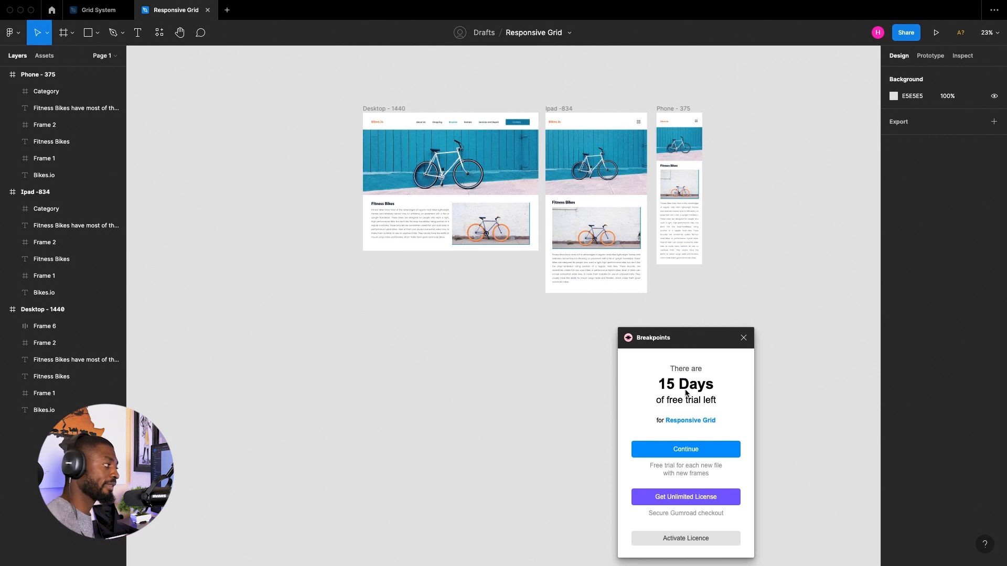
click(686, 449)
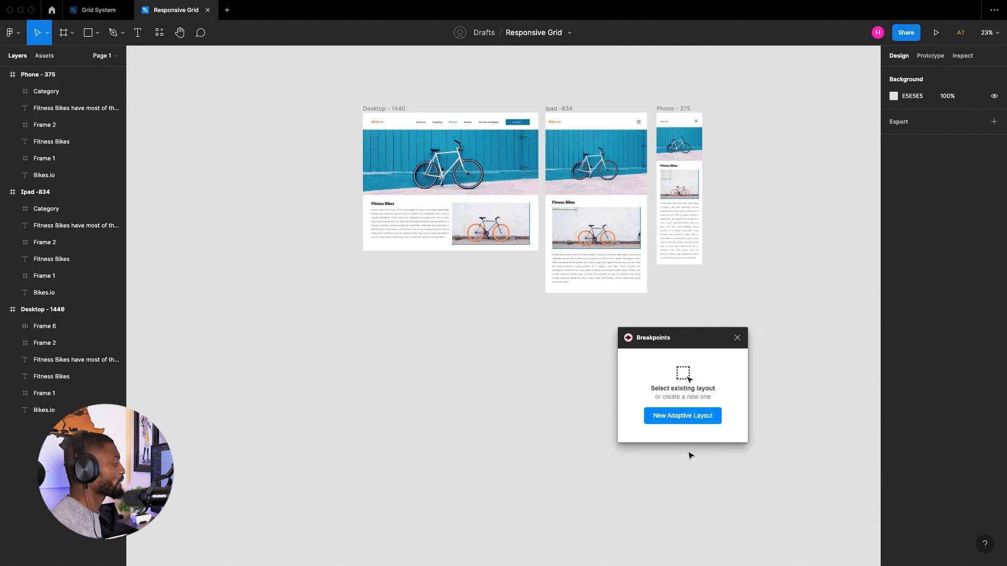
click(675, 418)
drag(536, 308, 462, 380)
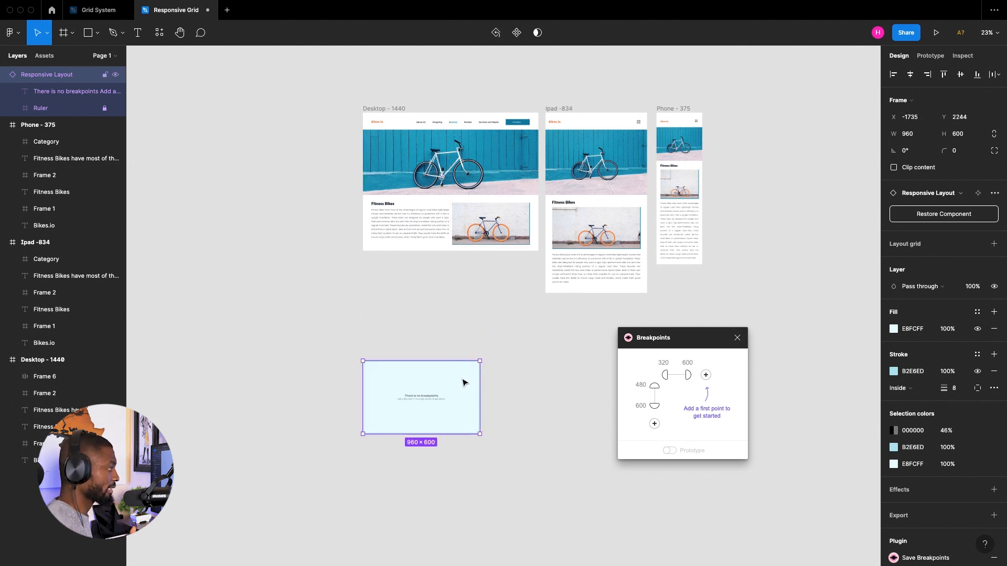
Set the responsive layout's horizontal range to run from 375 to 834
click(685, 363)
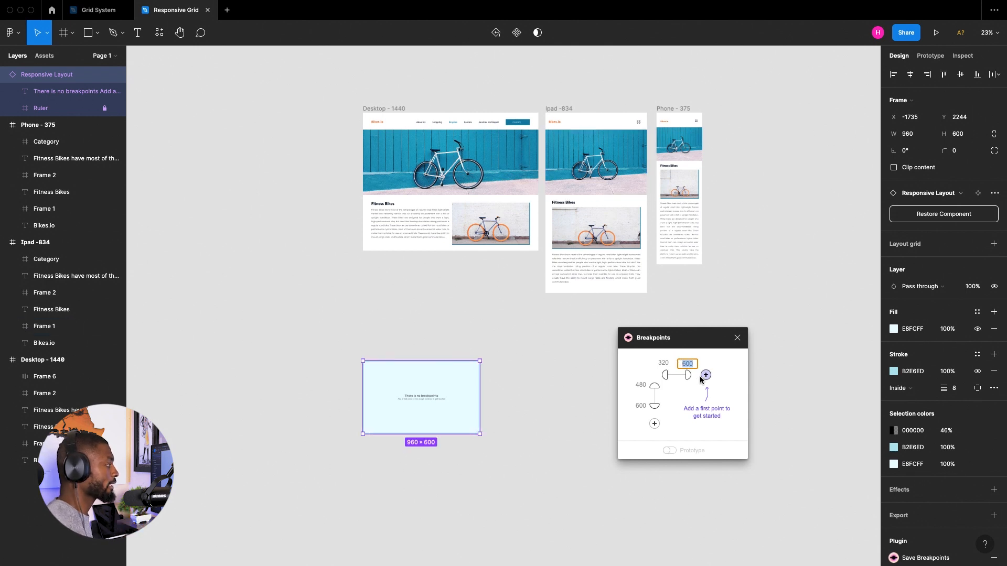
click(666, 364)
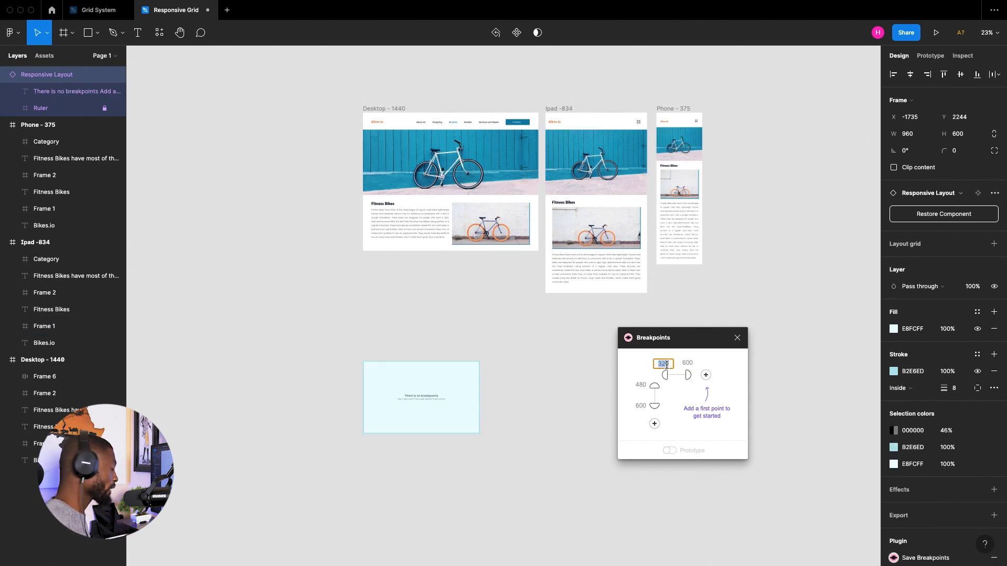
text(375)
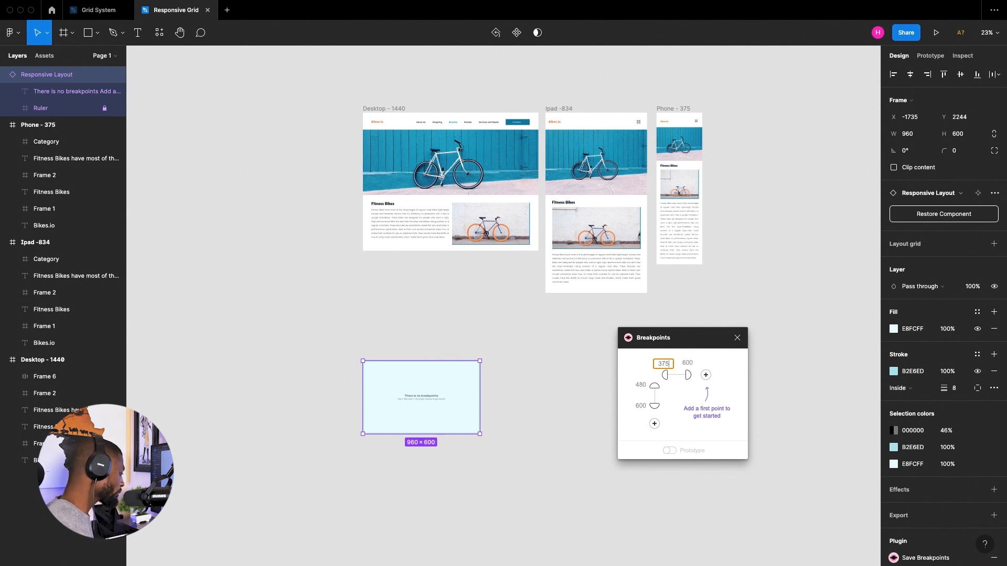
click(688, 363)
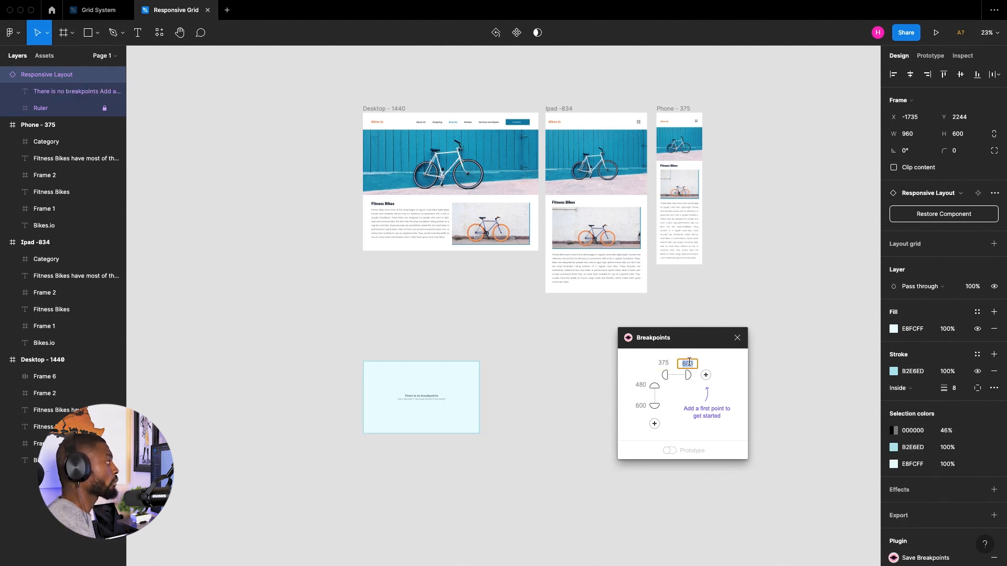
text(834)
key(Return)
Add a horizontal breakpoint at 834 and set the upper limit of the range to 1440
click(706, 375)
click(715, 362)
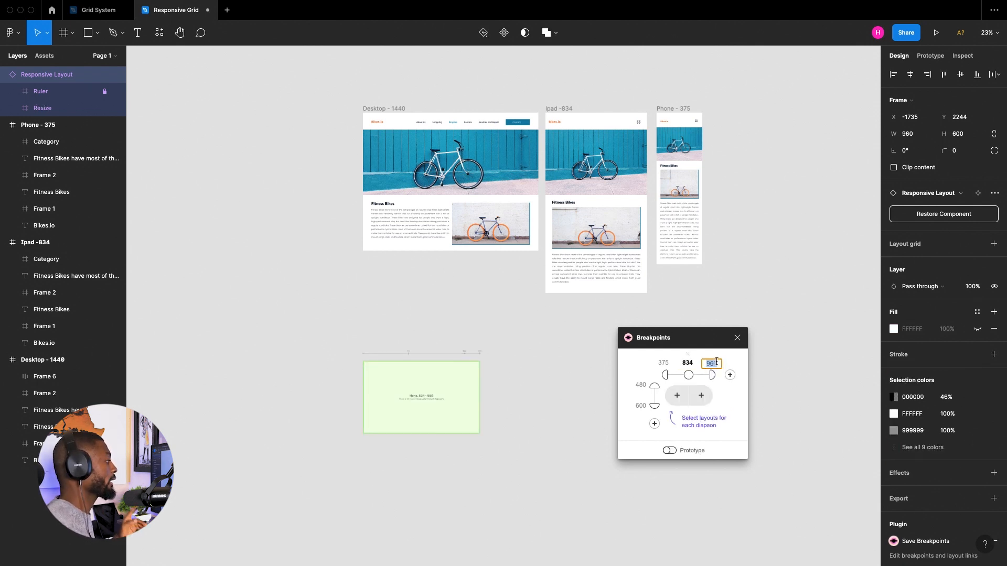
text(1440)
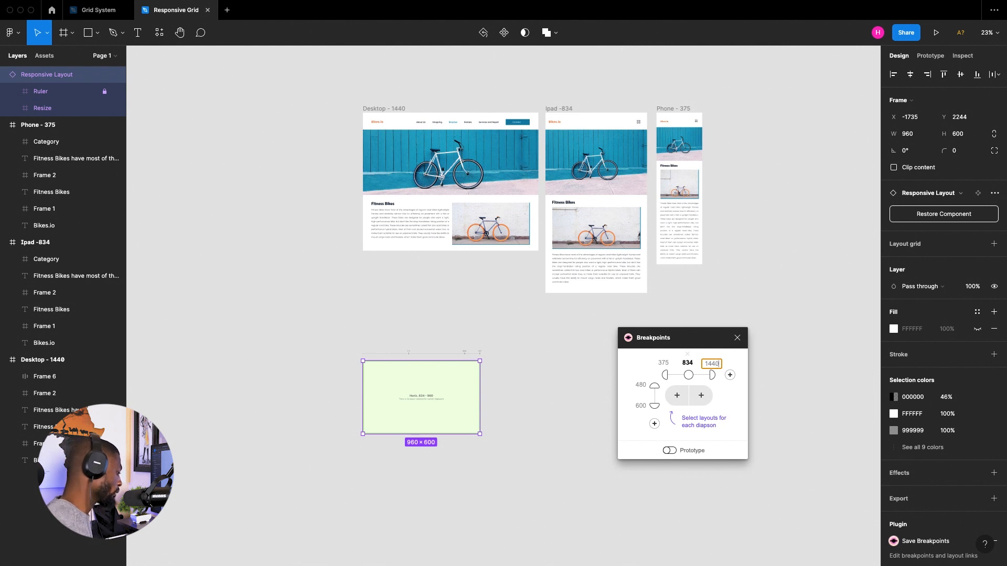
key(Return)
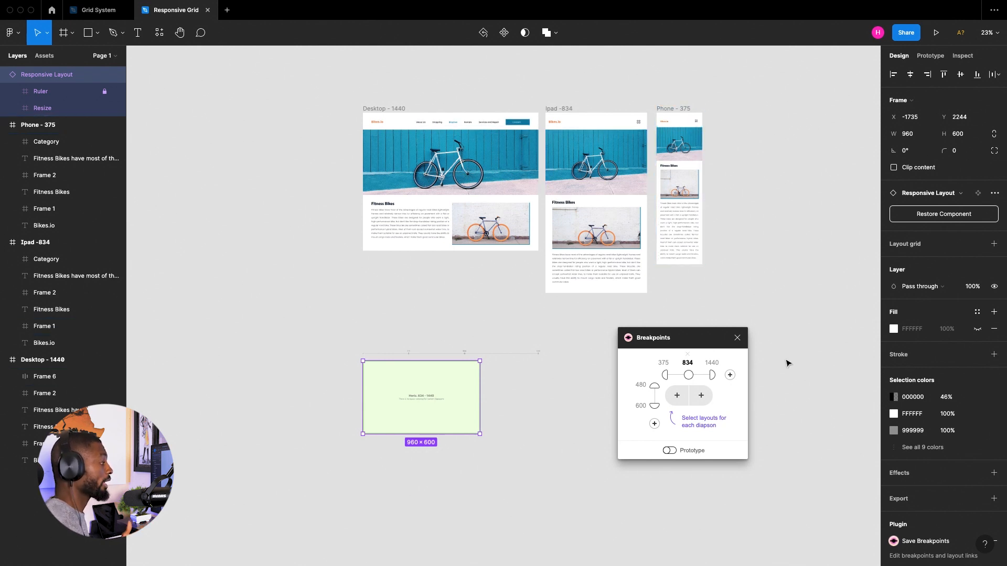
Add a horizontal breakpoint at 1440 and extend the upper limit of the range to 1920
click(731, 375)
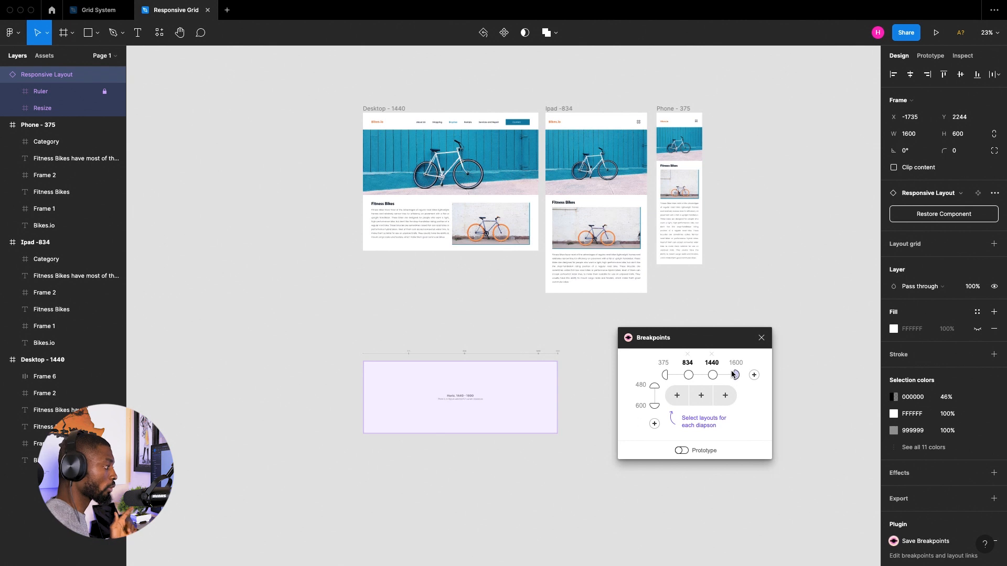
double_click(731, 364)
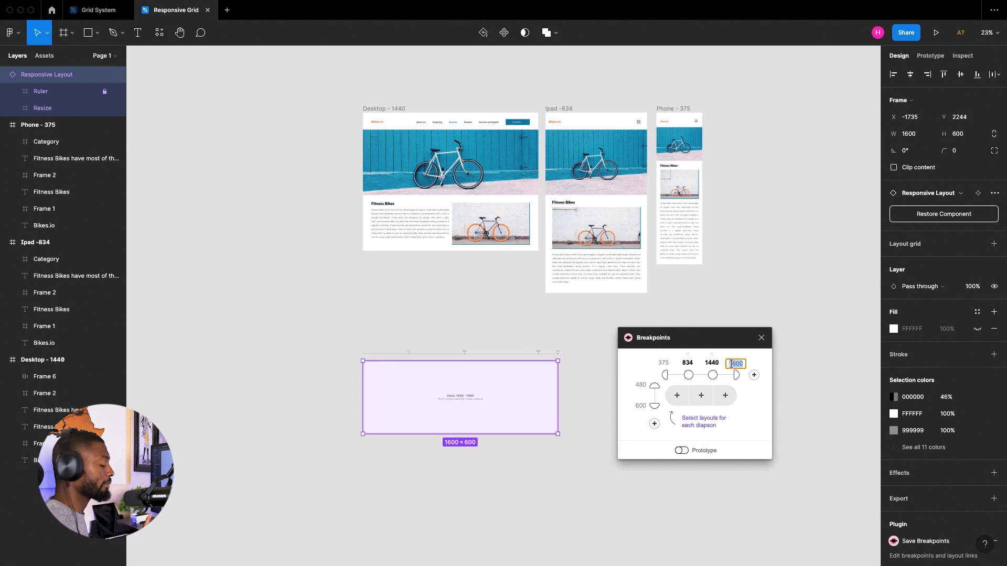
text(1920)
key(Return)
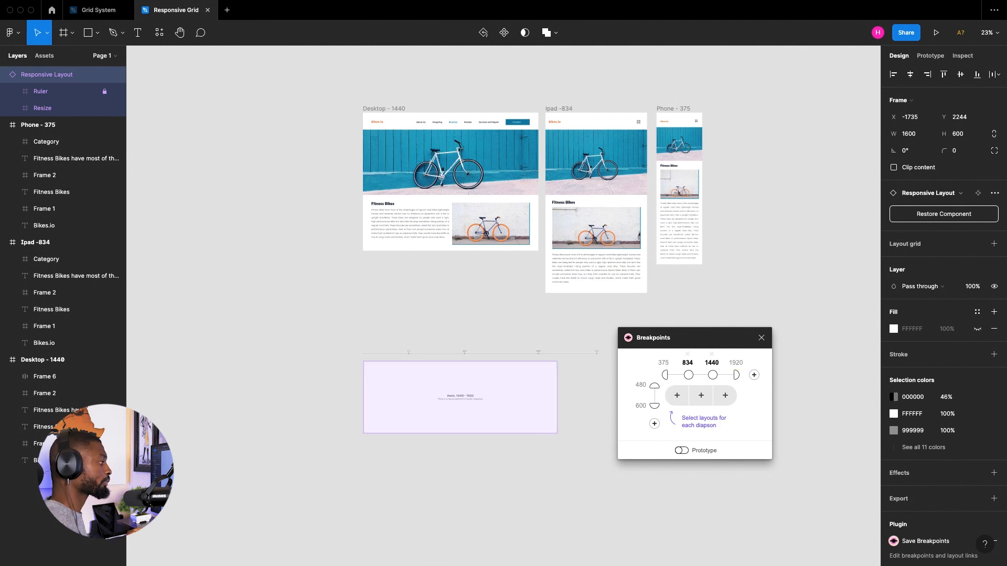
click(663, 363)
key(Return)
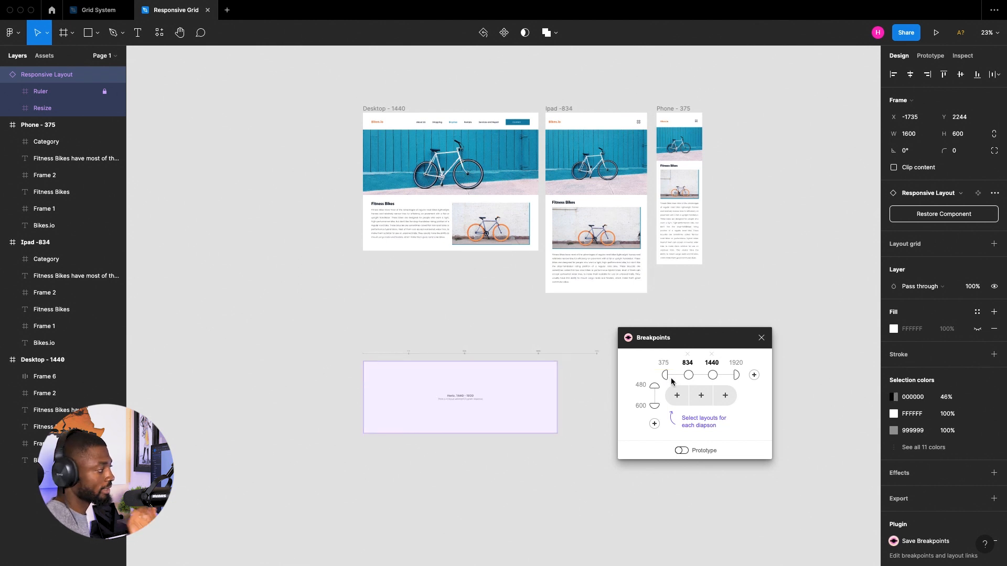
Preview the empty responsive layout at widths of 375, 834, 1920 and 1440
click(665, 375)
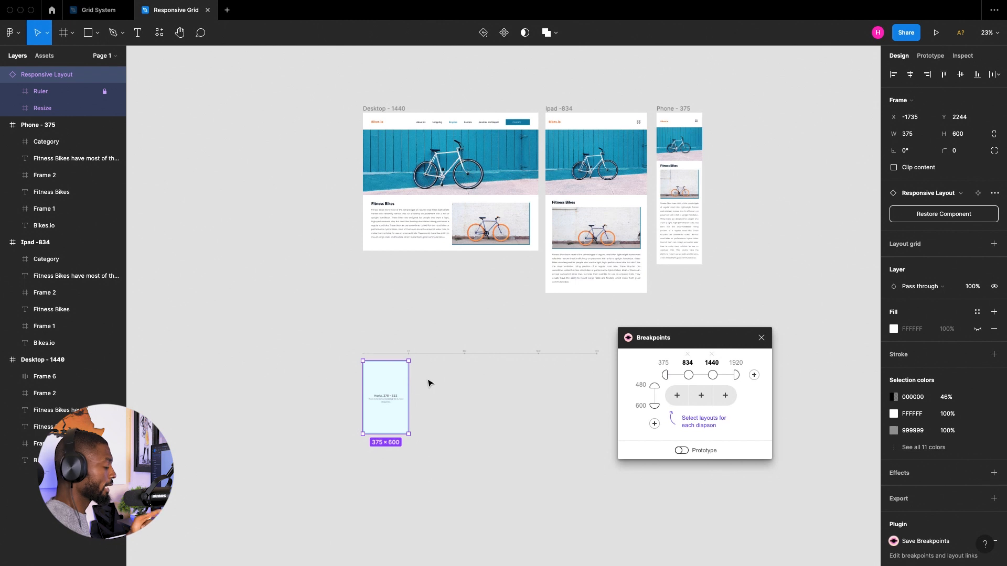
scroll(386, 402, up, 3)
scroll(388, 406, up, 5)
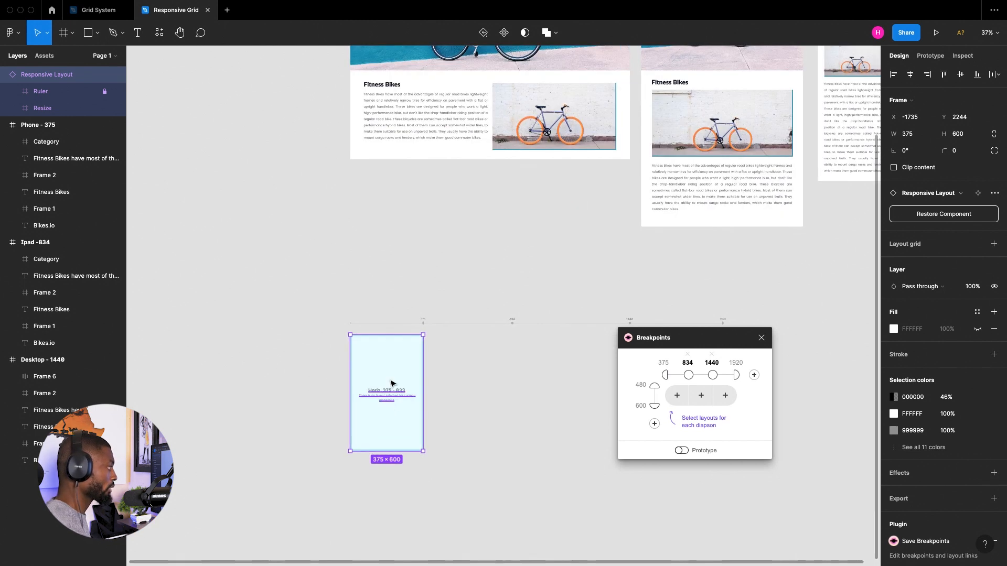
scroll(374, 403, down, 4)
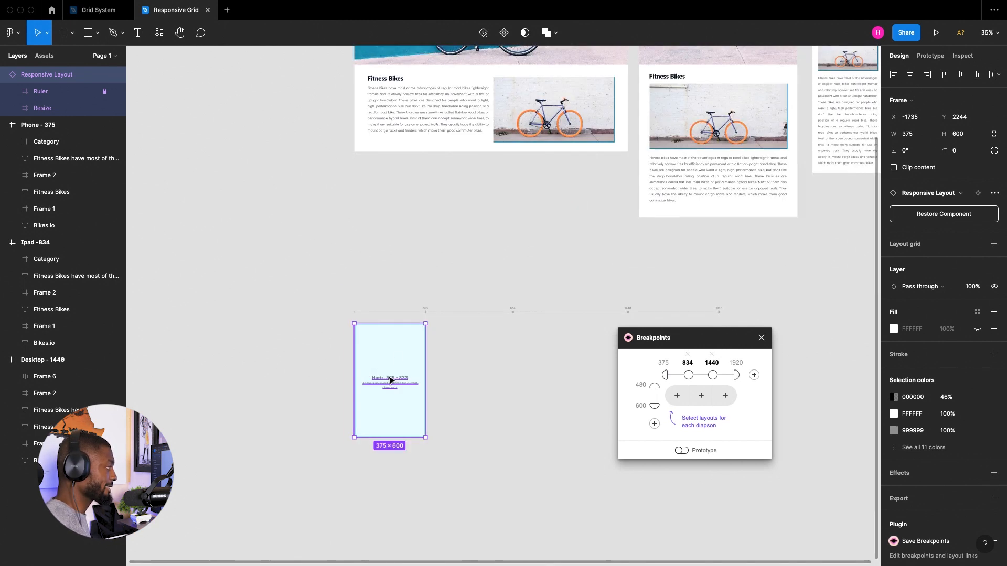
click(688, 375)
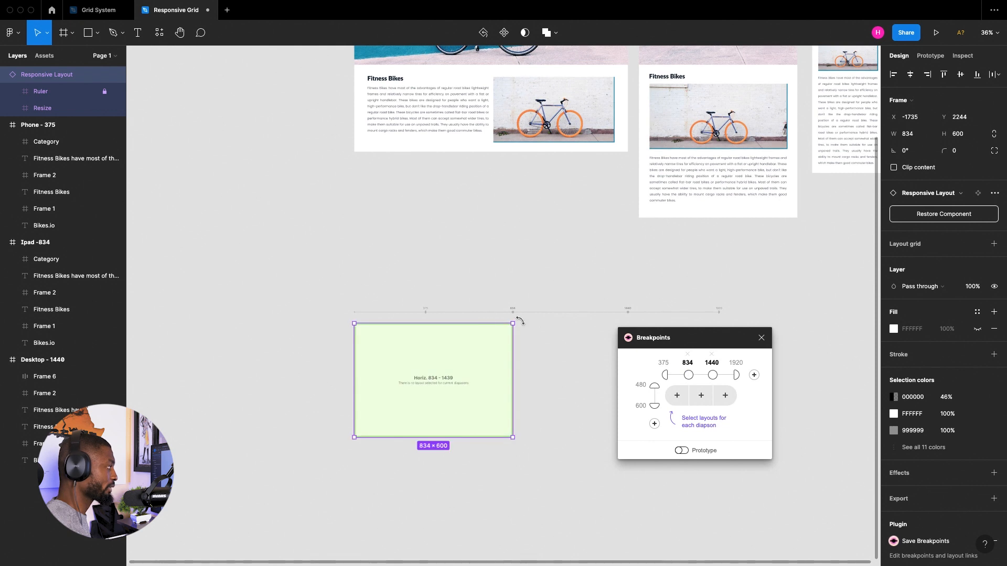
scroll(531, 346, up, 1)
click(735, 377)
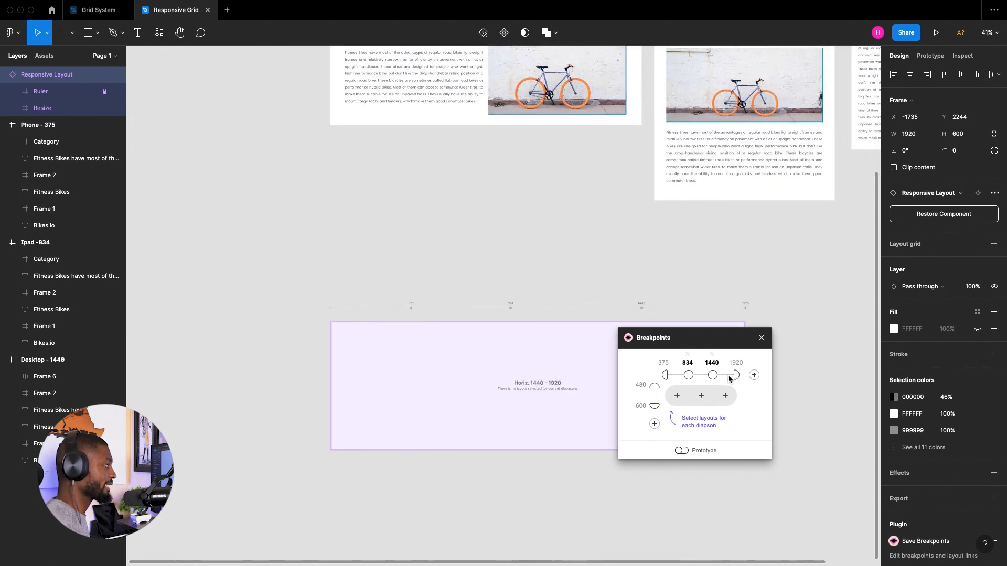
click(710, 374)
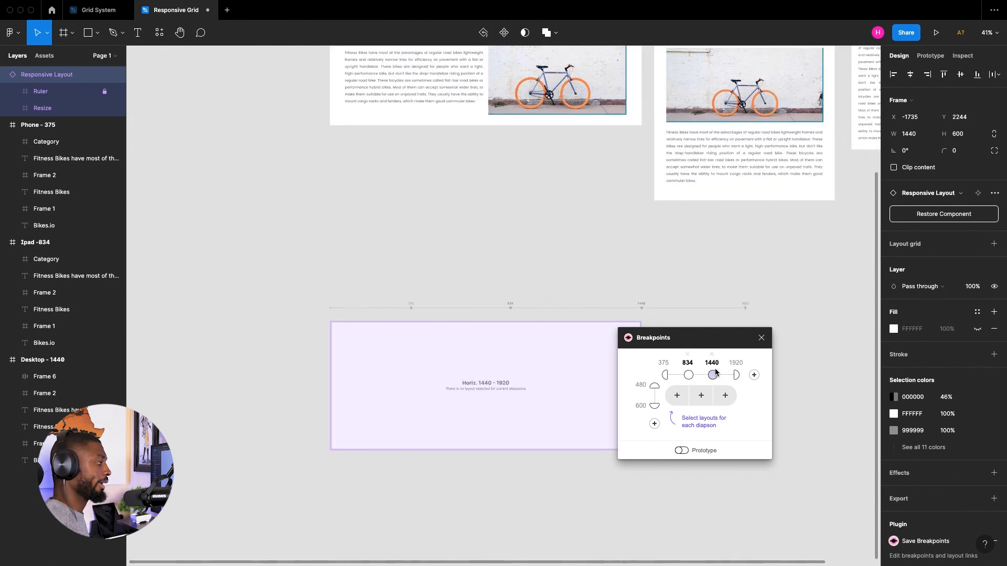
scroll(402, 375, down, 2)
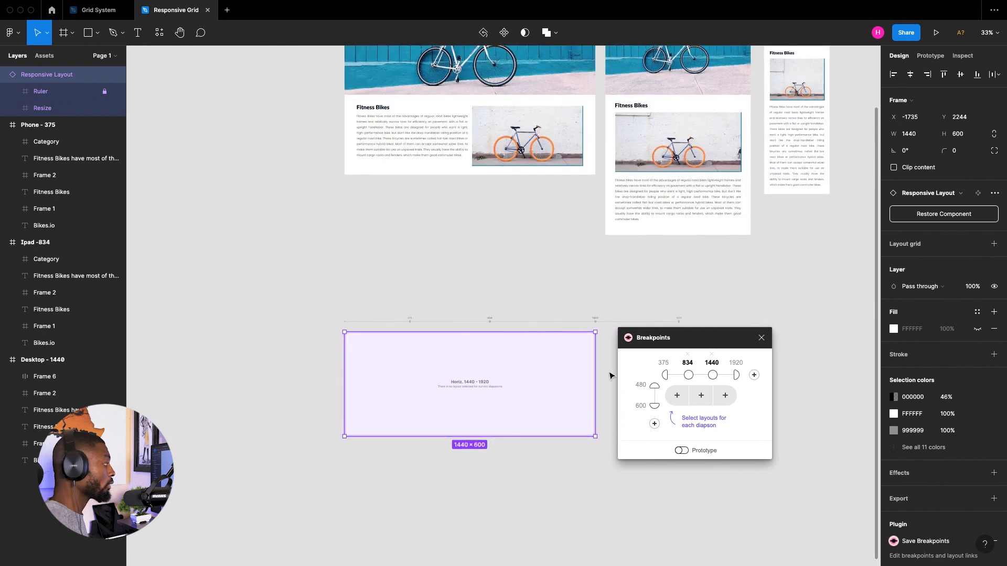
Assign the Phone - 375 frame as the master layout for the 375–833 width range
click(664, 375)
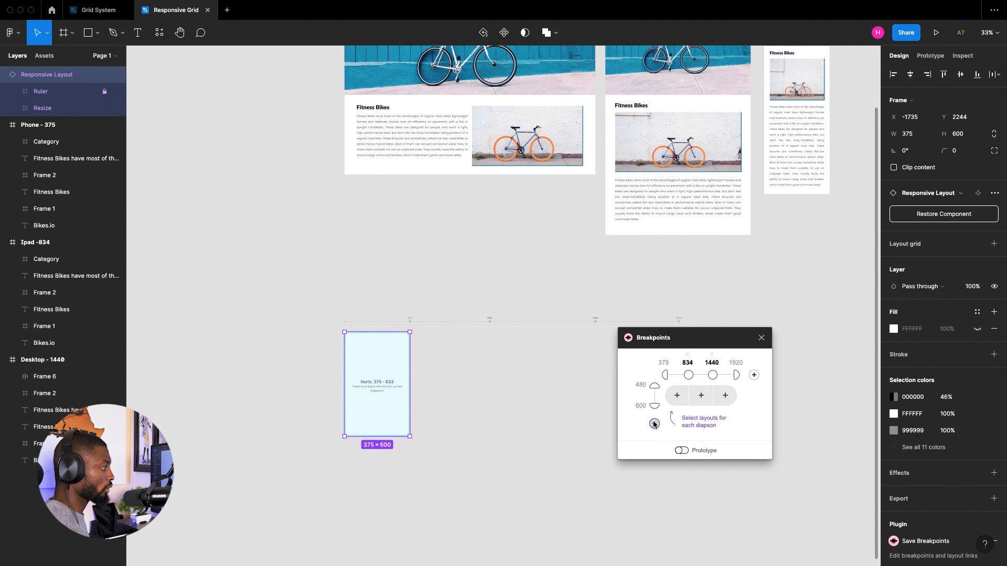
click(678, 396)
scroll(295, 418, down, 1)
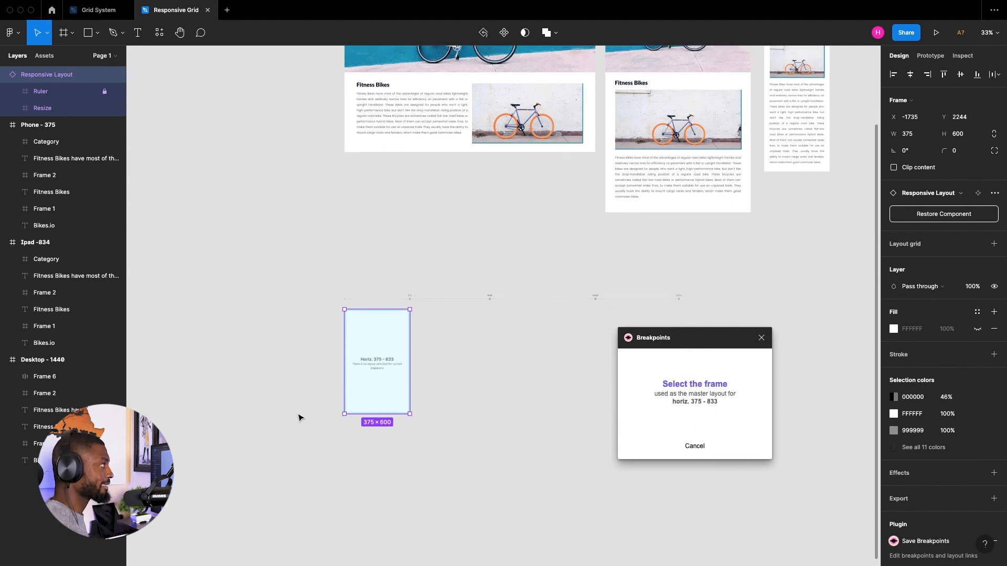
scroll(299, 416, up, 4)
scroll(356, 364, down, 3)
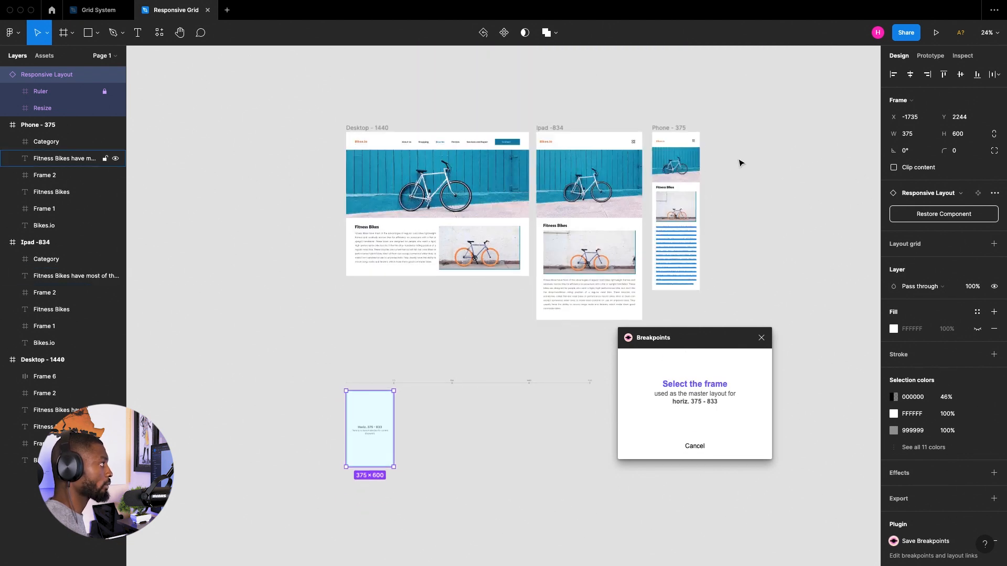
click(685, 130)
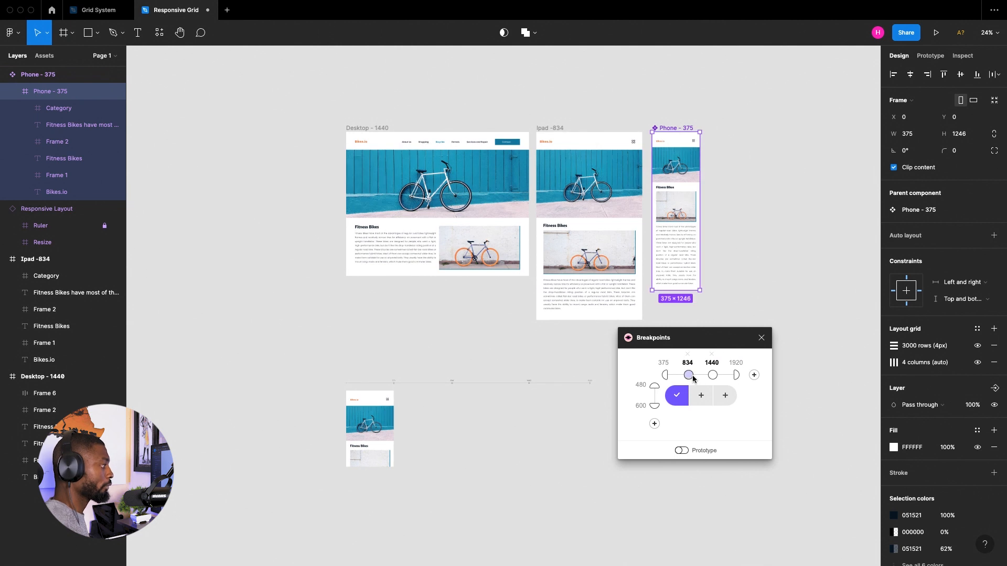
Assign the Ipad -834 frame as the master layout for the 834–1439 width range
click(702, 395)
click(701, 397)
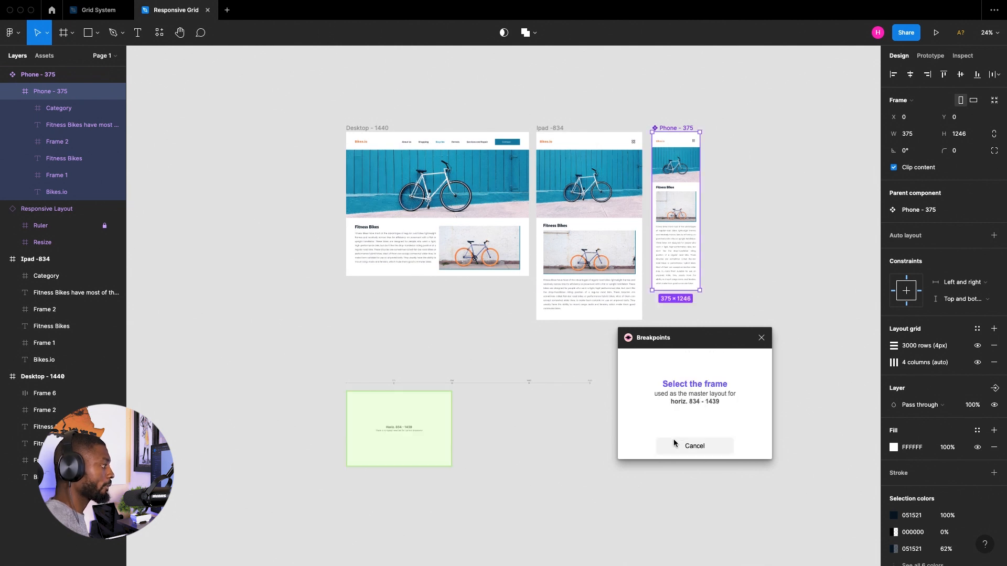
click(557, 132)
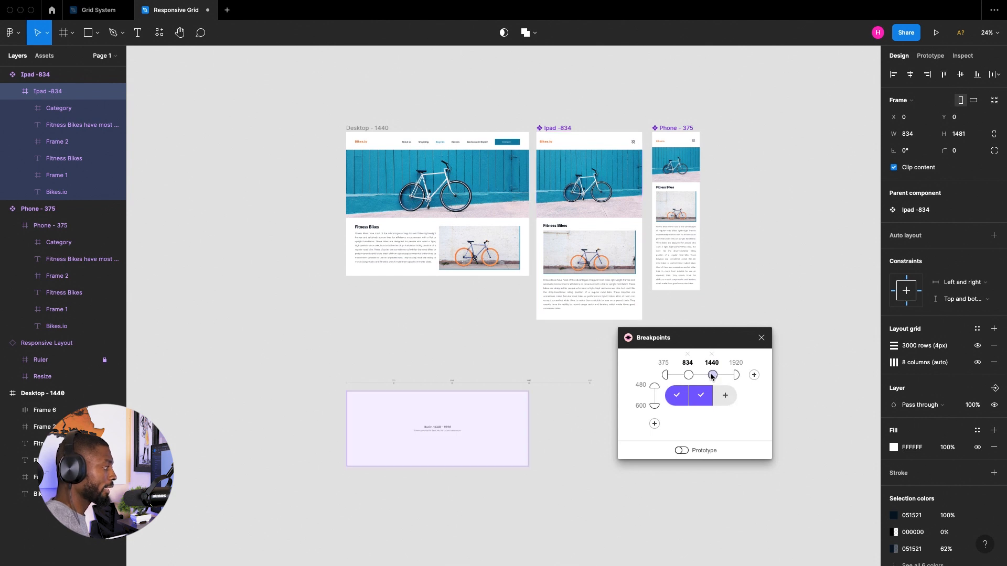
Assign the Desktop - 1440 frame as the master layout for the 1440–1920 width range
click(726, 402)
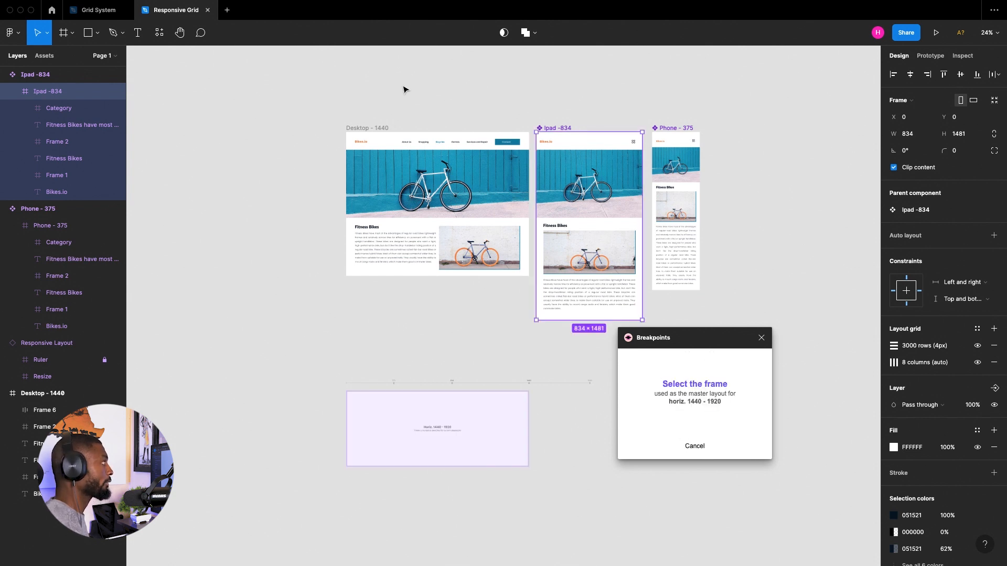
click(378, 129)
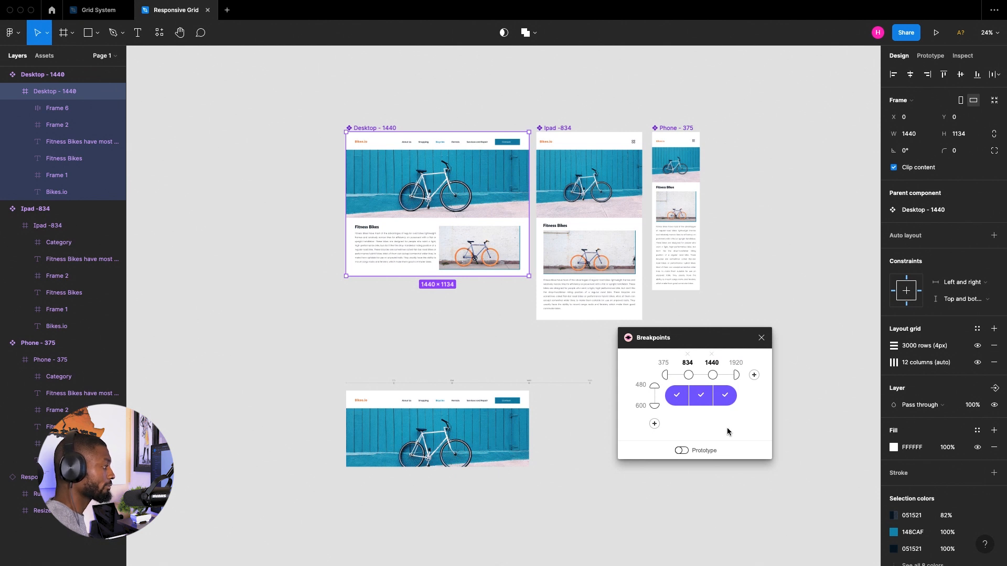
drag(683, 345, 730, 345)
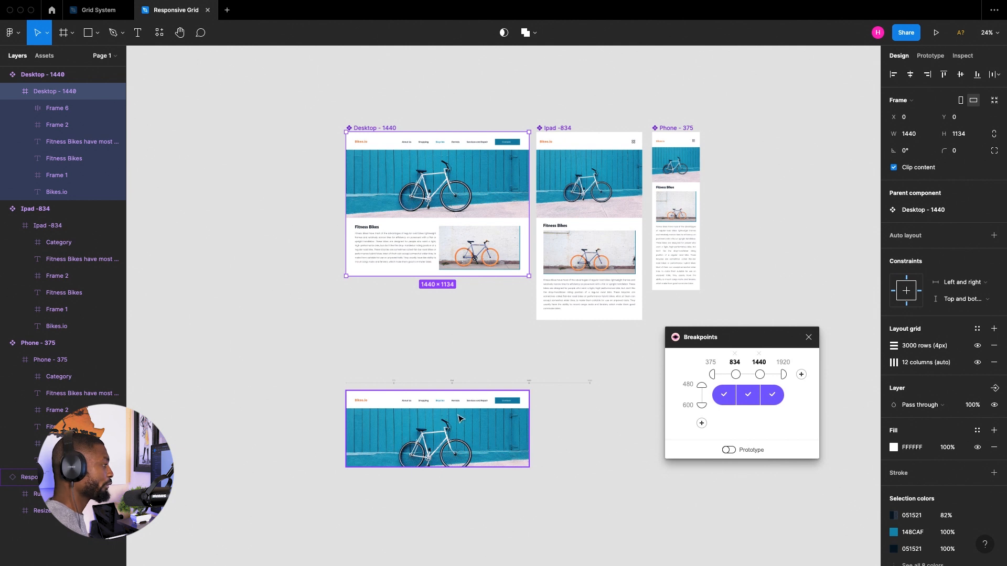
Preview the responsive layout at a width of 375 and extend its height to about 1238 to fit the phone content
click(713, 373)
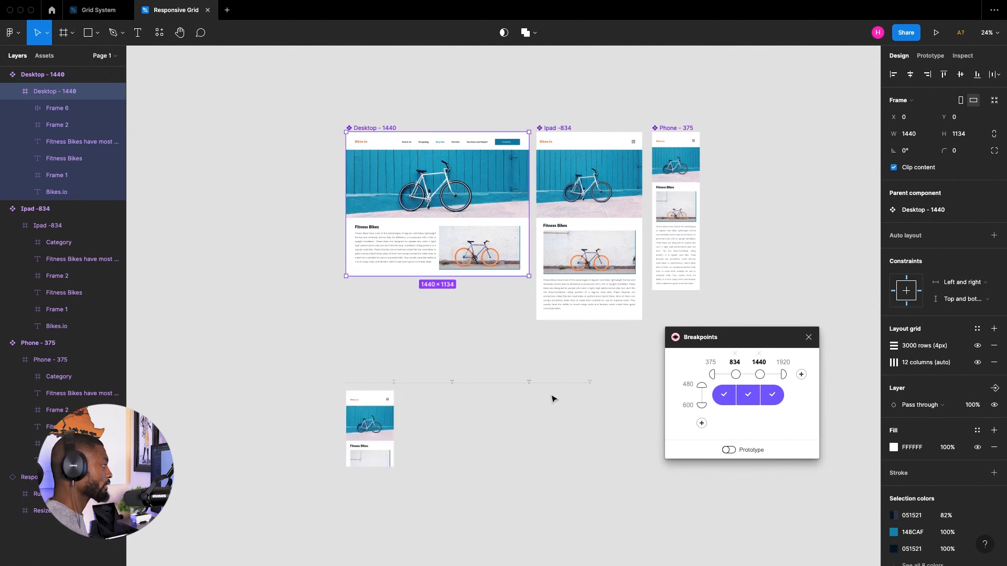
ctrl+scroll(346, 493, up, 5)
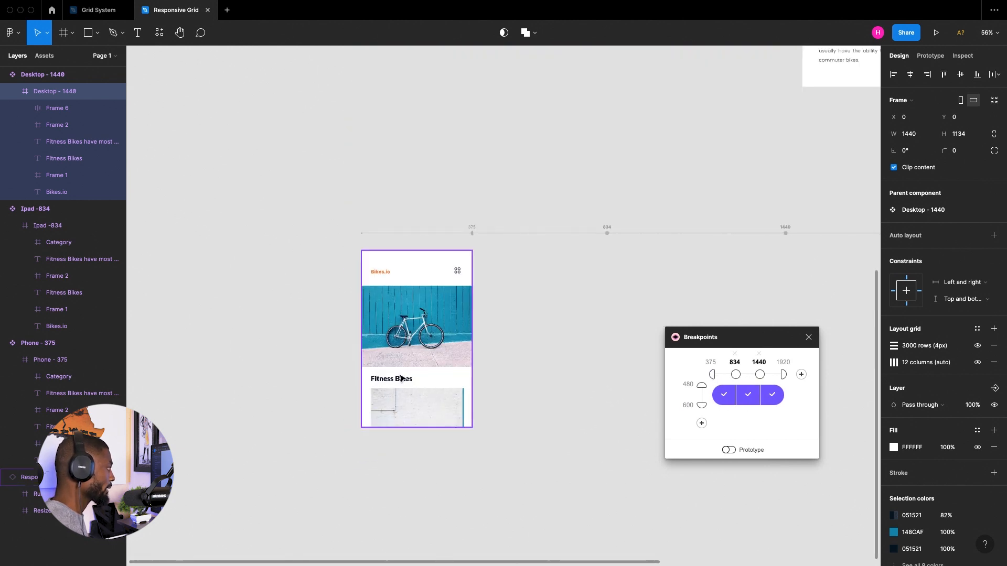
click(418, 423)
drag(421, 427, 451, 496)
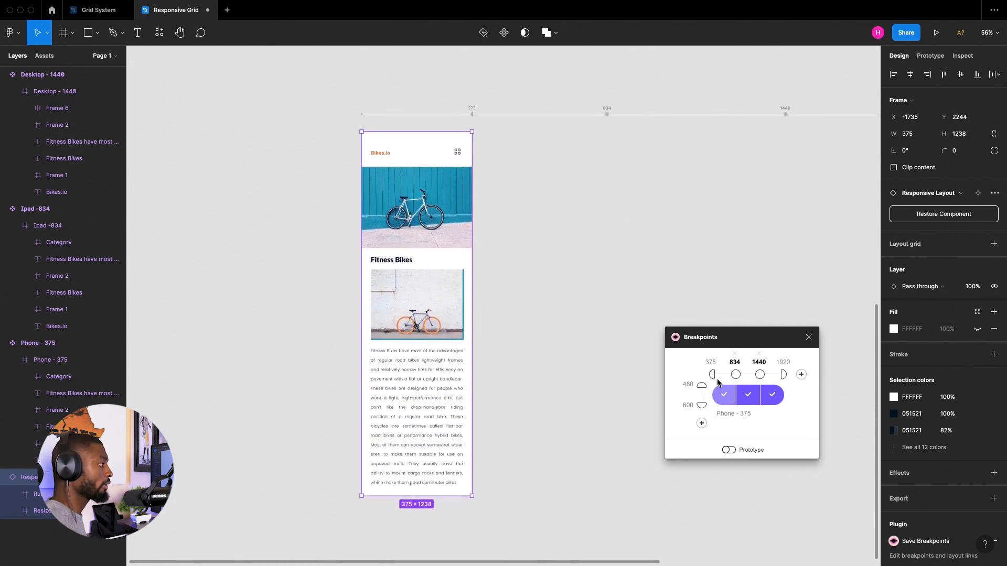
Extend the responsive layout's height to about 1442 at the 834 breakpoint, and shorten it to about 1156 at the 1440 breakpoint
click(736, 374)
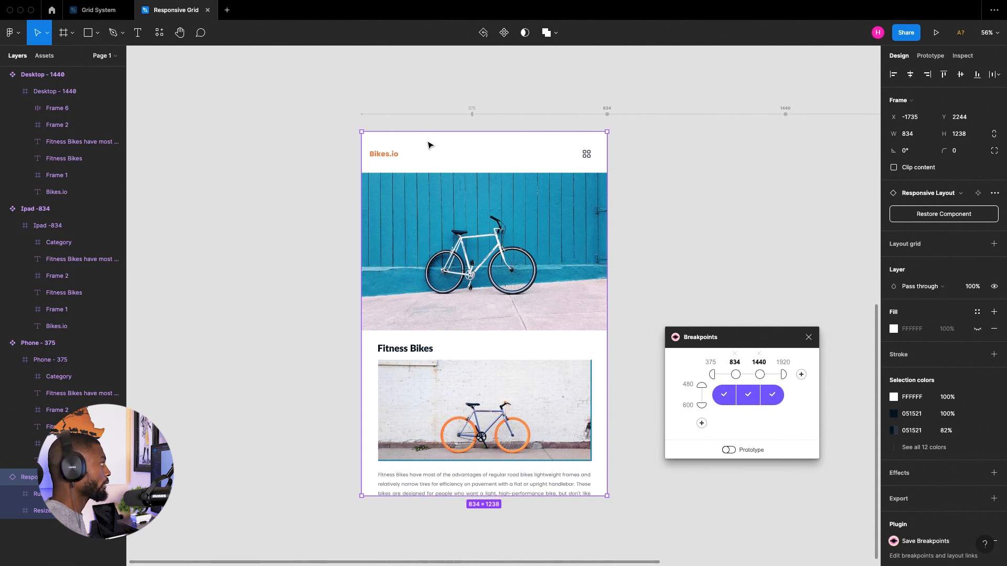
drag(508, 500, 511, 455)
click(759, 375)
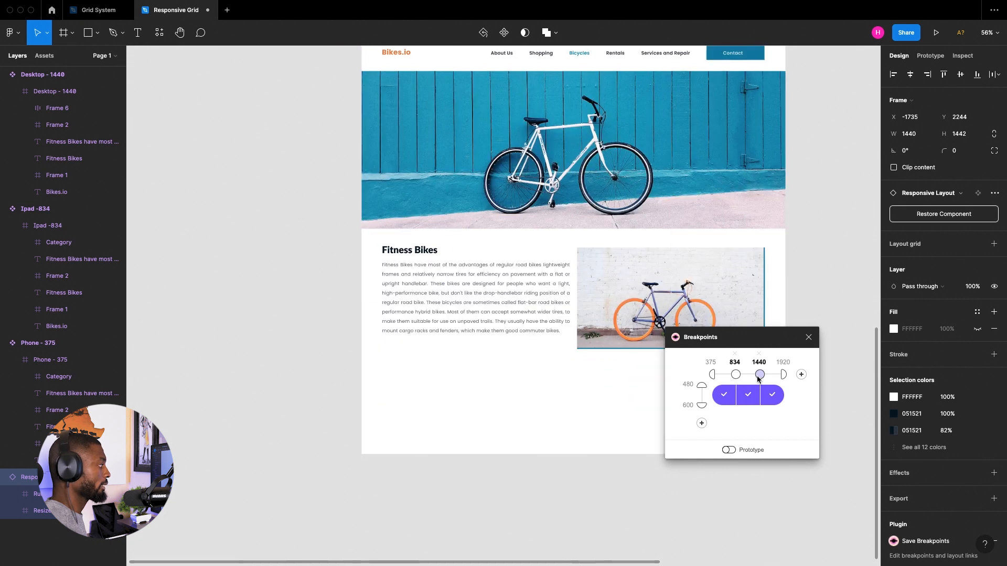
scroll(285, 336, down, 3)
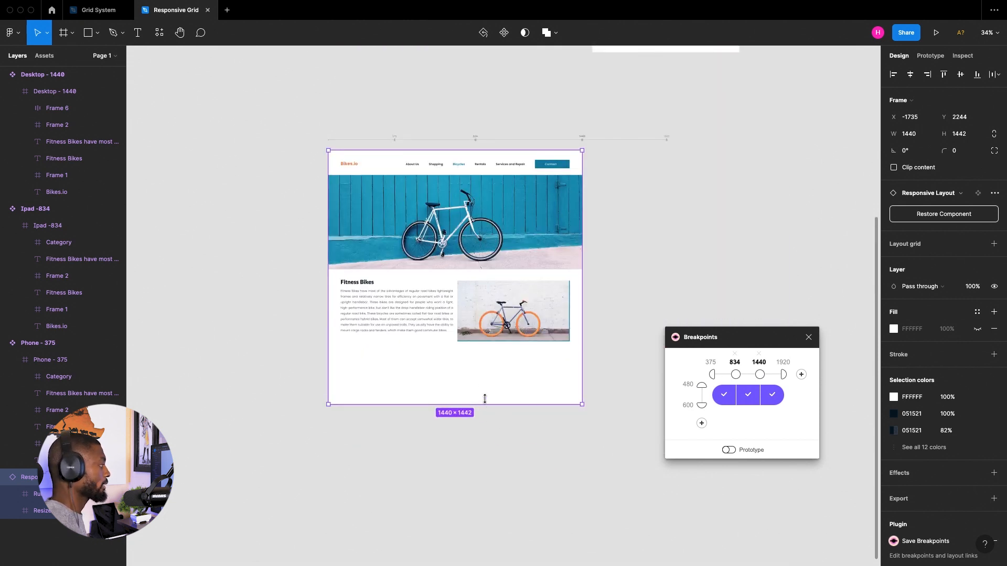
drag(484, 399, 486, 348)
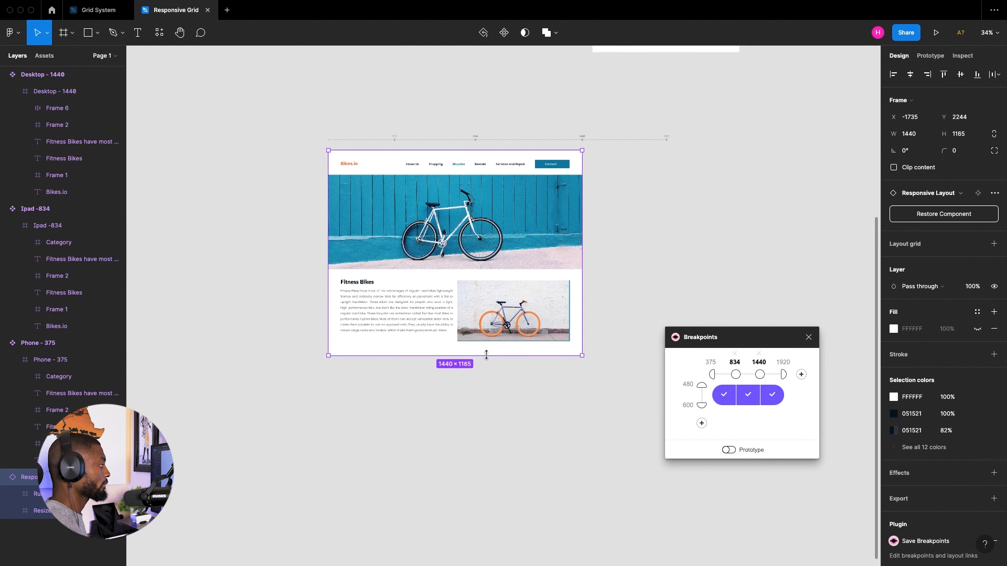
Switch the layout between the 834 and 1440 breakpoints, and extend its height to about 1498 at 834
click(738, 375)
click(758, 375)
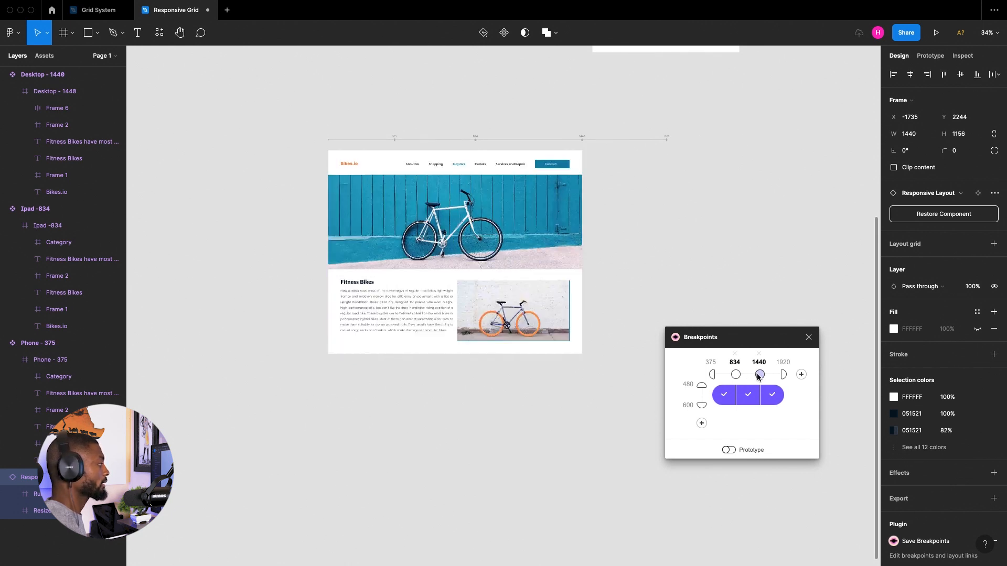
click(738, 375)
drag(449, 356, 467, 415)
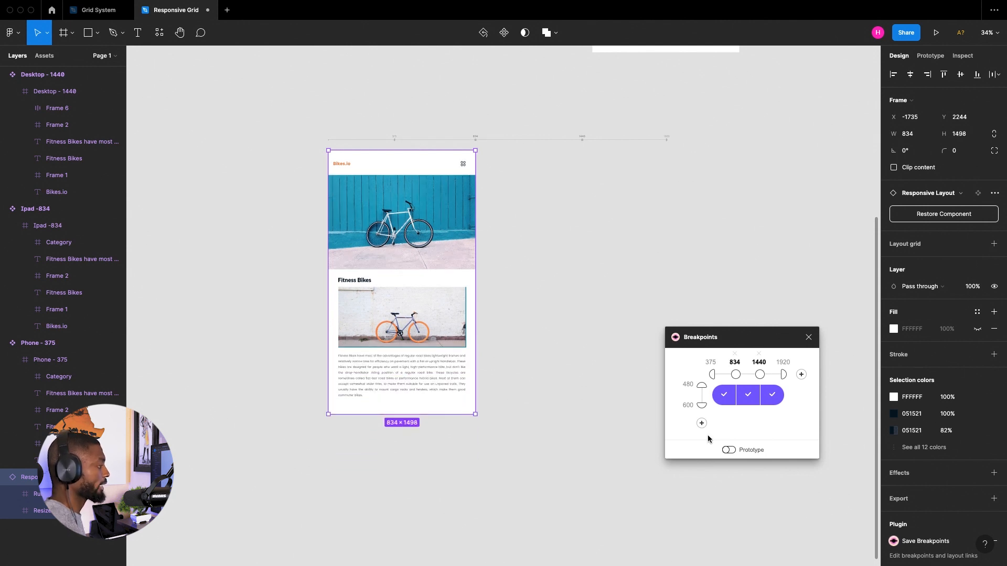
Test the desktop layout from the 1440 breakpoint by widening it to about 1914 and narrowing it to about 1461
click(760, 375)
scroll(647, 339, up, 3)
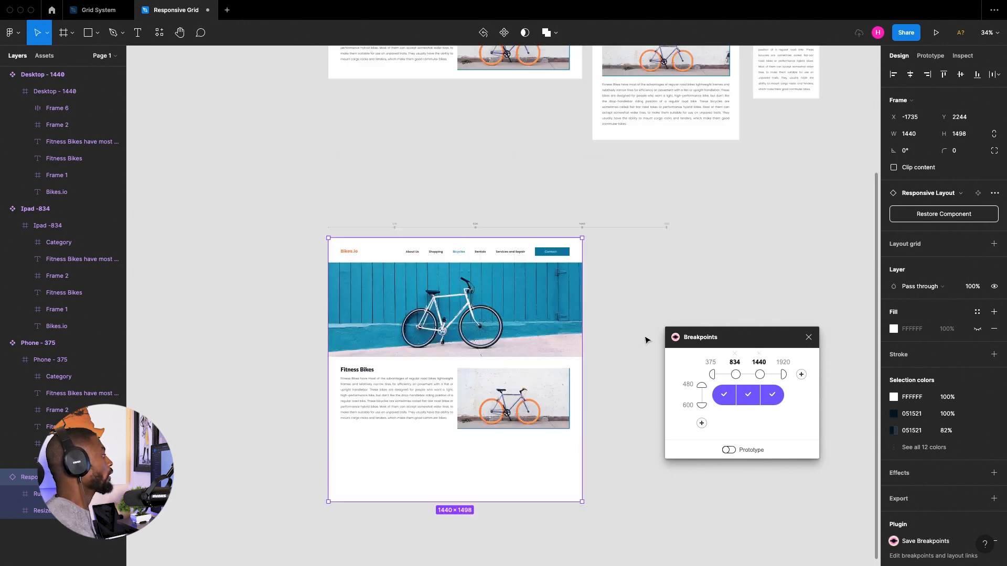
drag(584, 333, 666, 336)
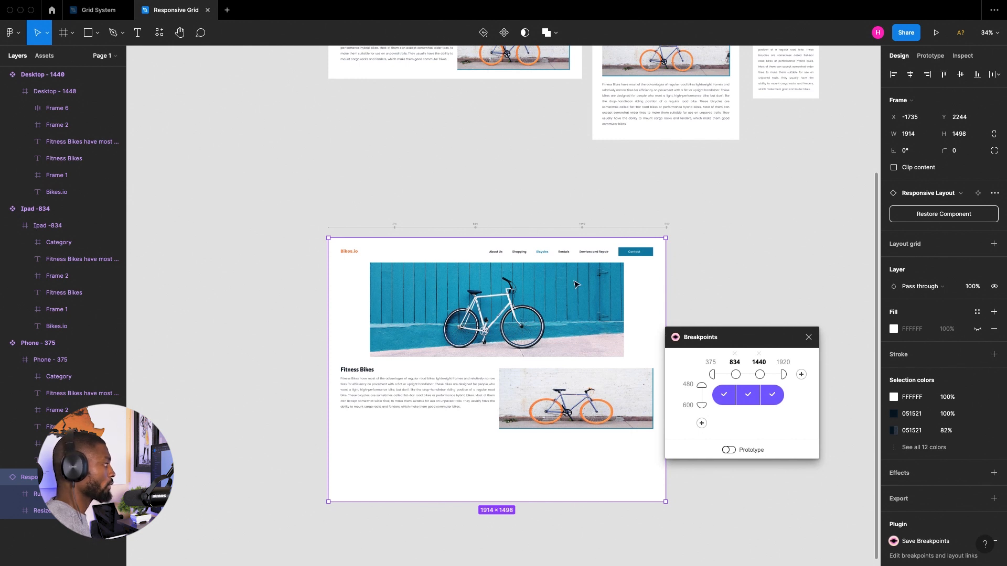
drag(666, 287, 587, 278)
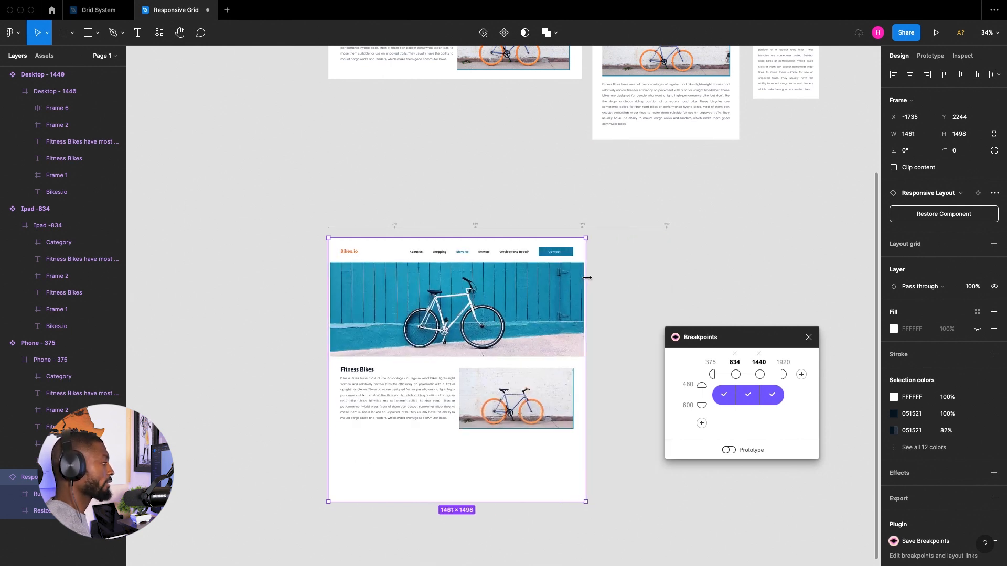
Compare the responsive layout with the three source frames and examine its position against the breakpoint ruler
scroll(586, 283, up, 3)
scroll(472, 367, down, 1)
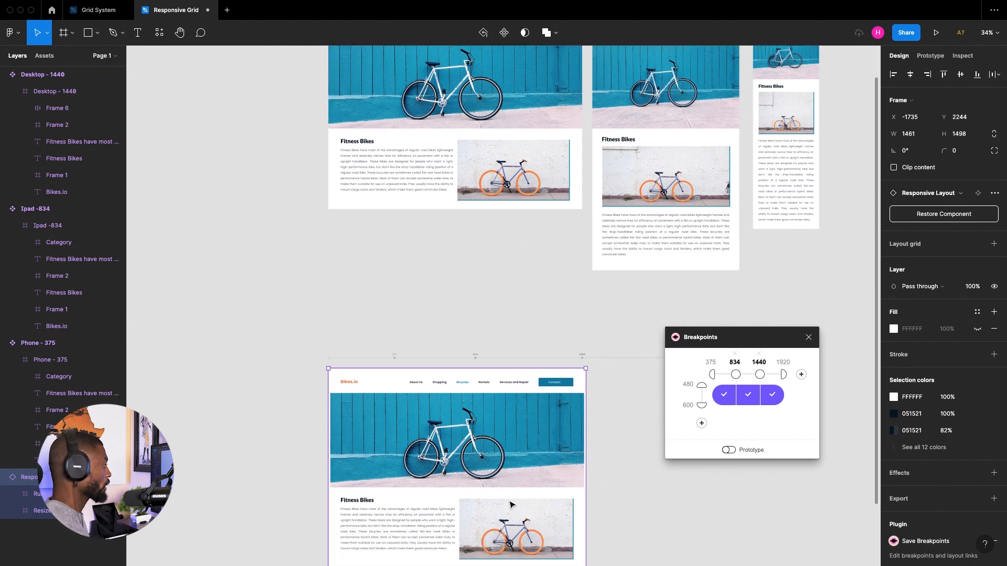
scroll(525, 210, up, 2)
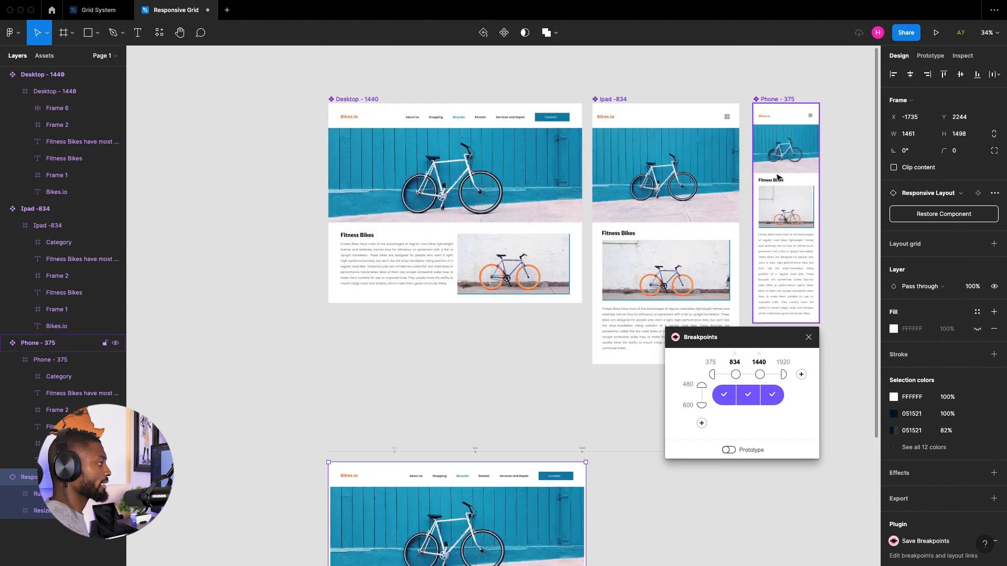
scroll(505, 357, down, 2)
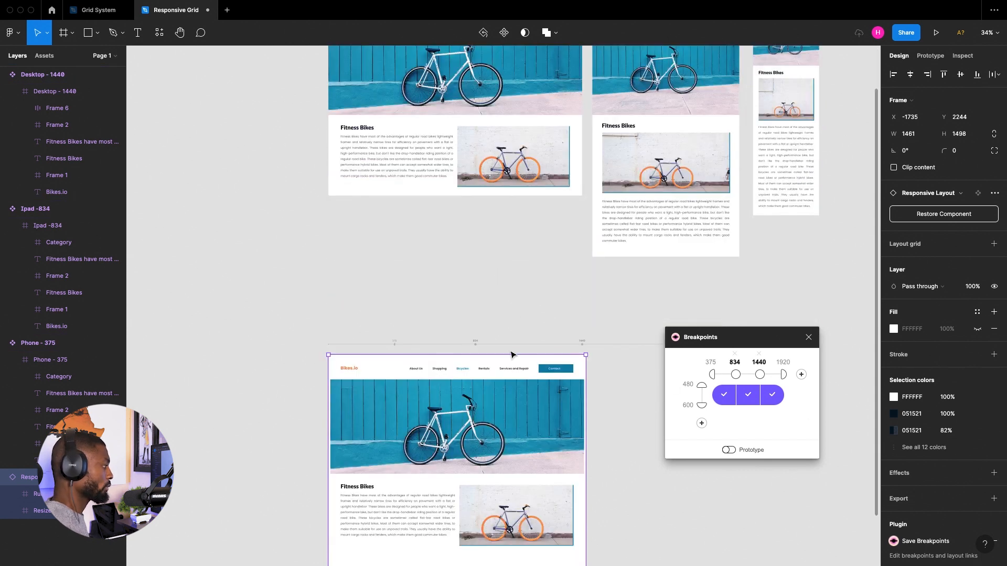
scroll(407, 434, down, 2)
ctrl+scroll(373, 514, up, 3)
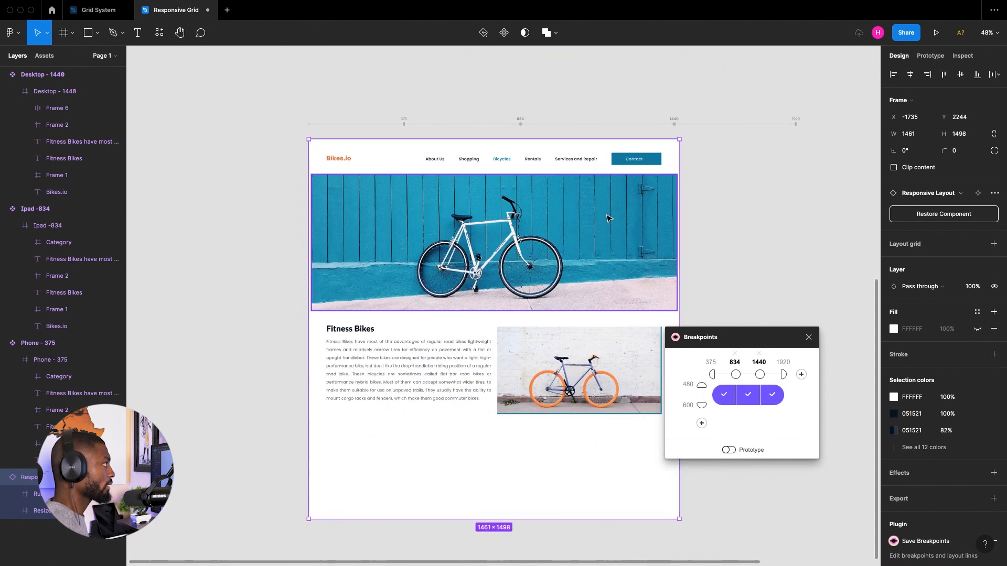
ctrl+scroll(315, 130, up, 3)
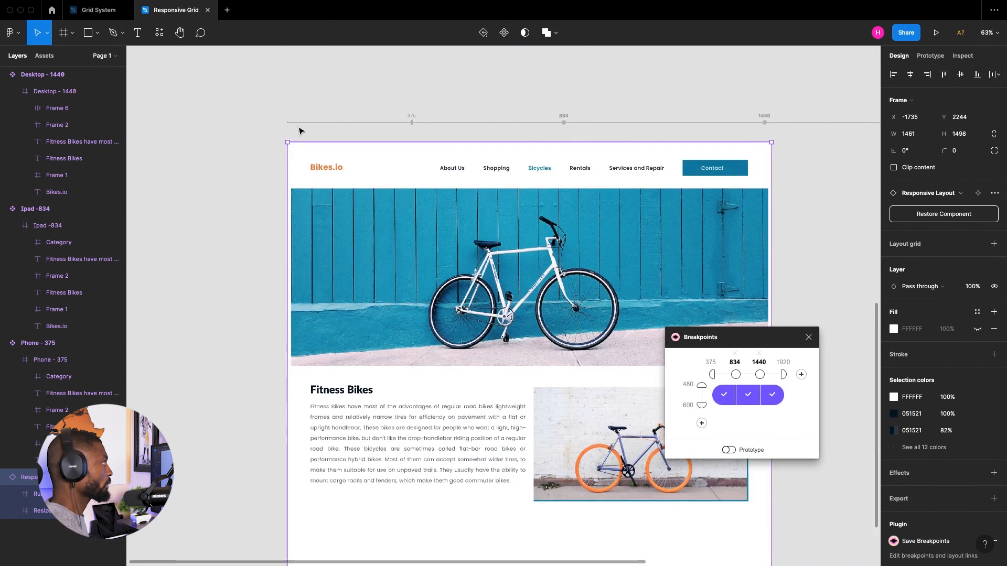
scroll(691, 182, right, 2)
ctrl+scroll(662, 134, down, 1)
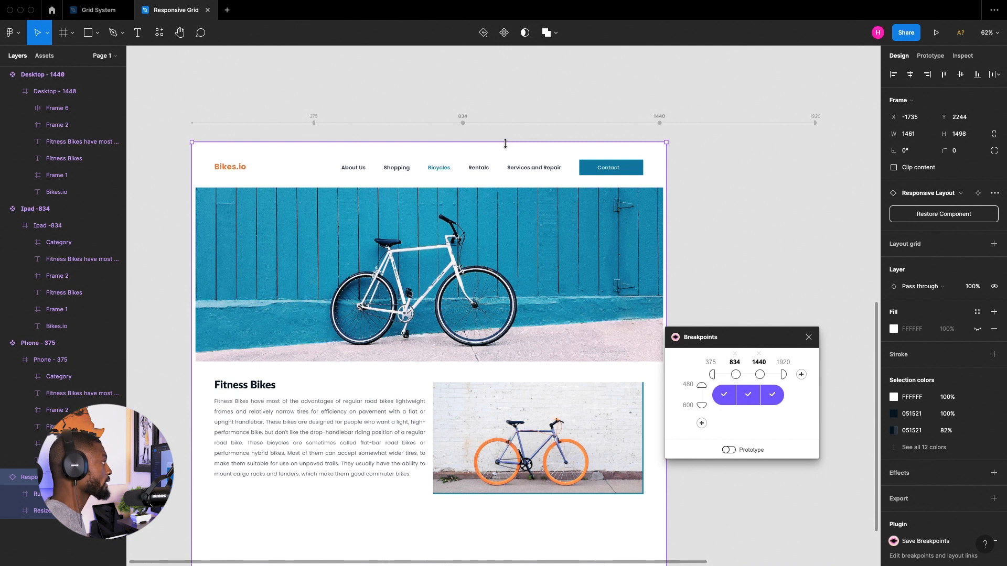
Test the breakpoint transitions by narrowing the responsive layout to about 1446 and on to about 633 wide
mouse_move(666, 179)
mouse_down()
mouse_move(676, 180)
mouse_move(661, 179)
mouse_up()
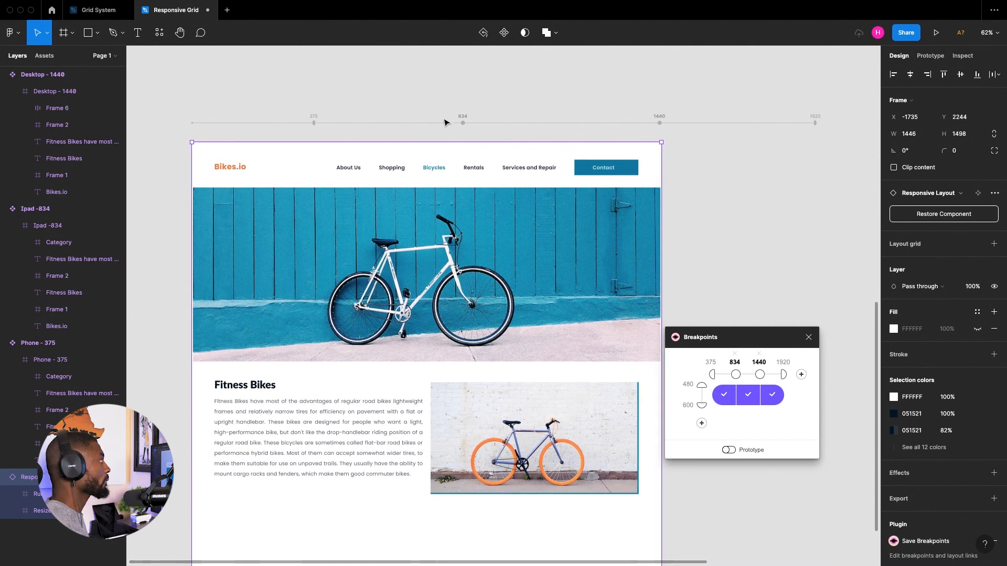
scroll(368, 122, down, 3)
drag(600, 180, 381, 230)
scroll(471, 276, down, 5)
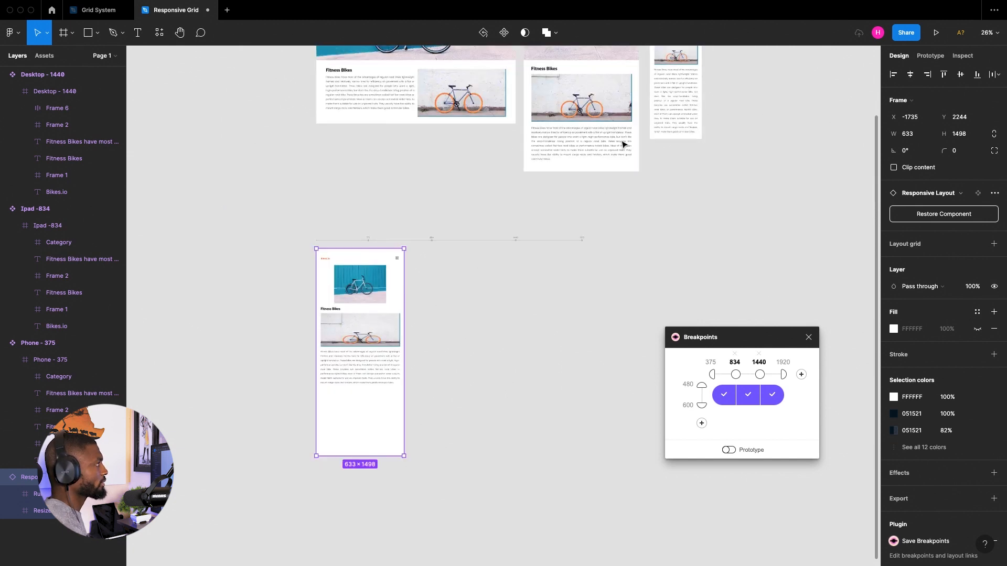
Set the horizontal constraint of the teal-wall bike image in the Phone - 375 frame to Scale
scroll(645, 240, up, 5)
click(689, 303)
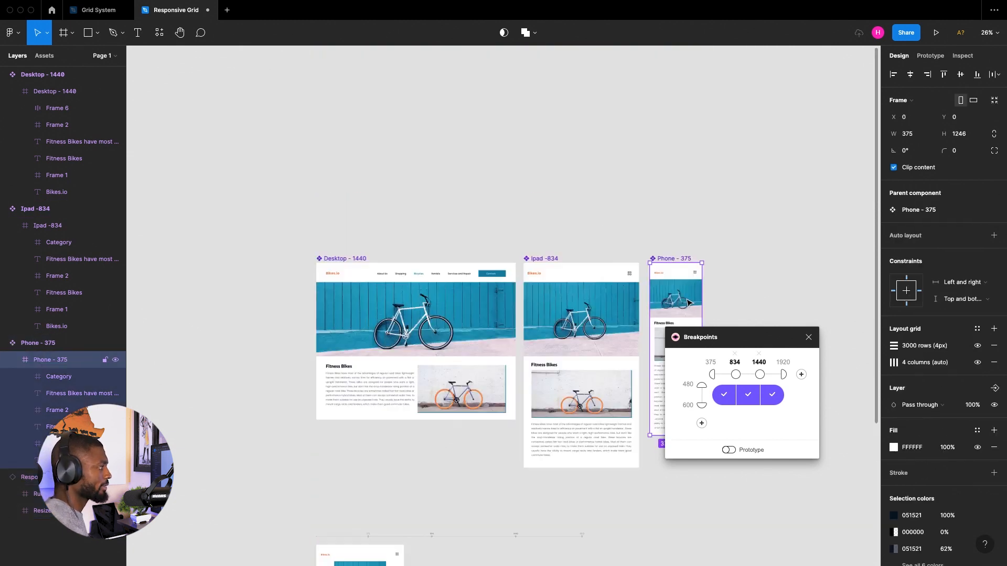
click(688, 303)
click(968, 290)
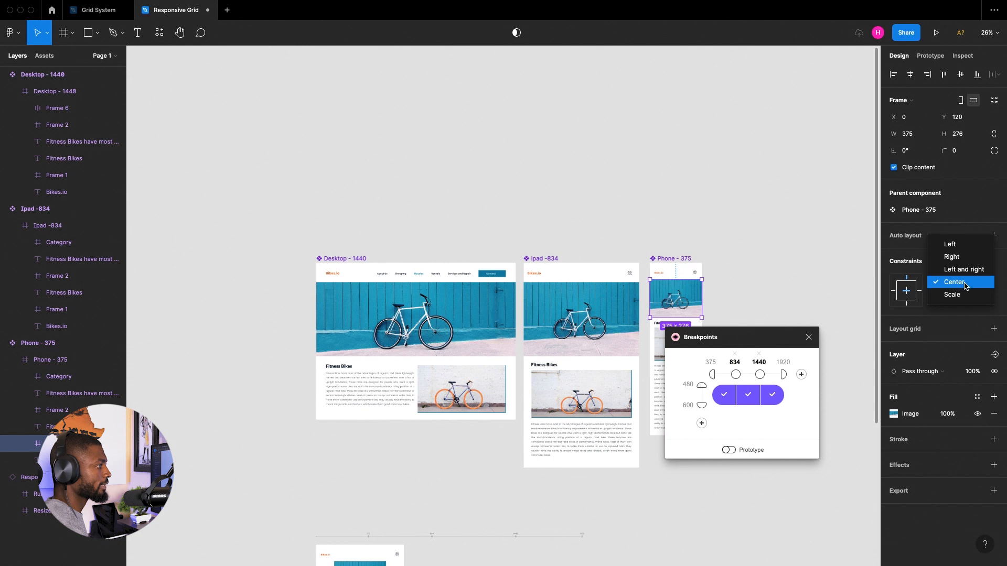
click(952, 294)
Retest the responsive layout by widening it to about 1318, through the phone range and into the iPad range
scroll(728, 318, down, 5)
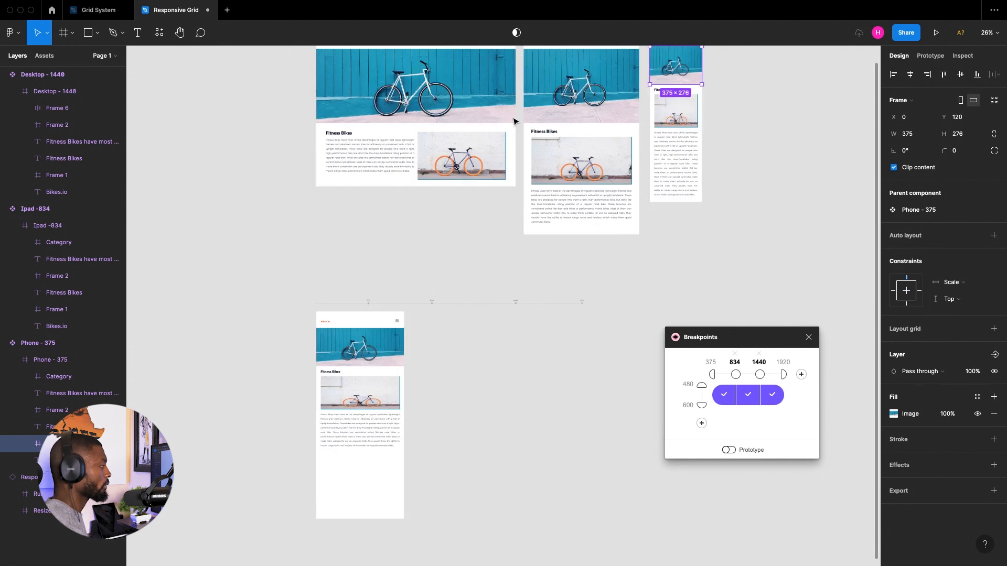
click(350, 400)
scroll(351, 399, up, 2)
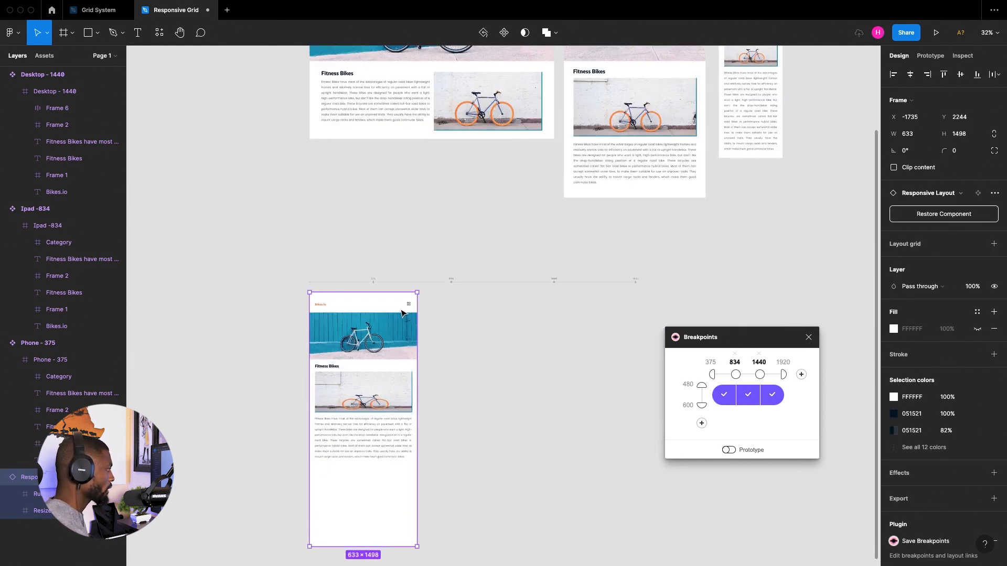
drag(414, 316, 534, 349)
Set the horizontal constraint of the teal-wall bike image in the Ipad -834 frame to Scale
scroll(514, 250, up, 5)
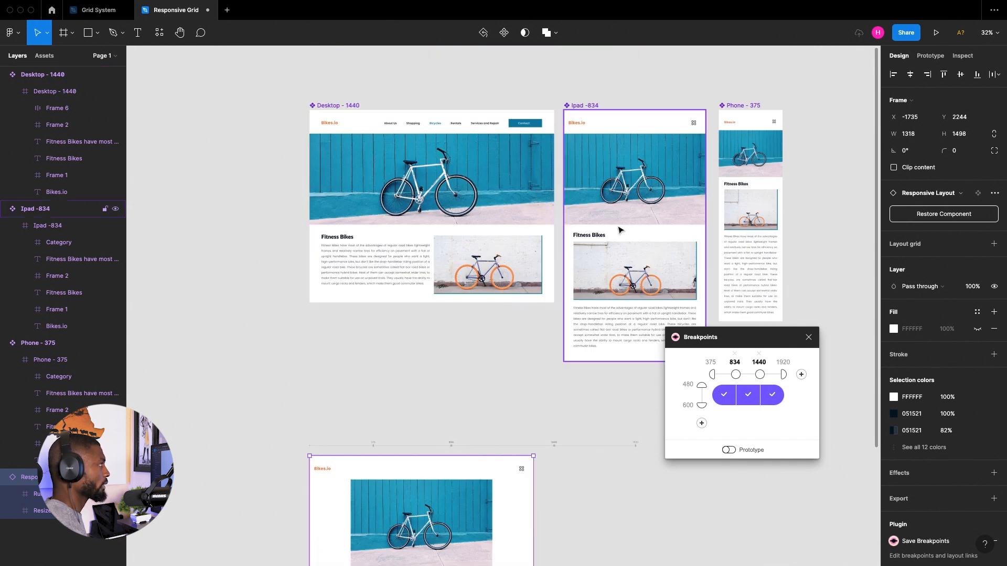
click(618, 186)
double_click(618, 187)
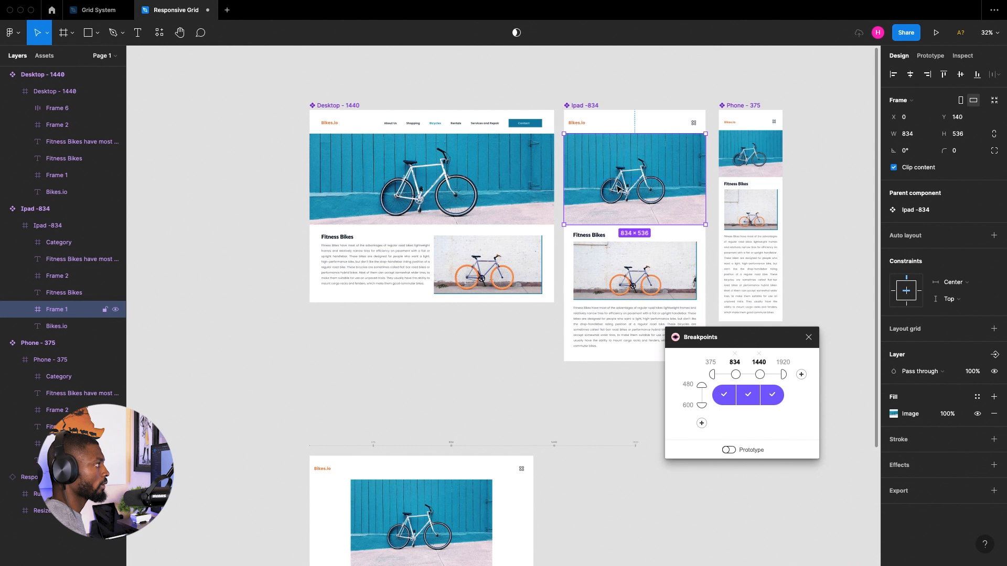
click(959, 289)
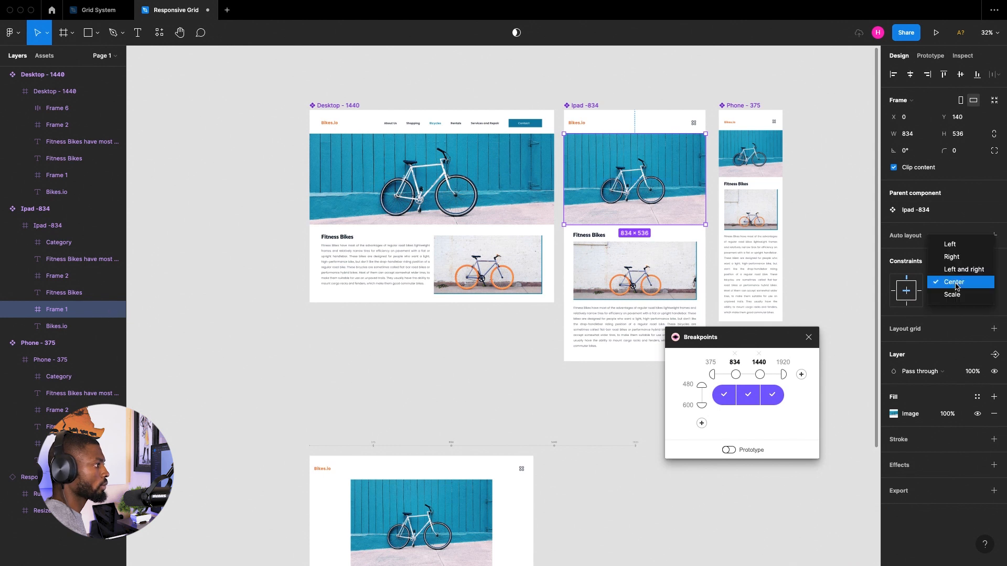
click(956, 297)
Widen the responsive layout to about 1917 to test its hero image in the desktop range
scroll(550, 274, down, 5)
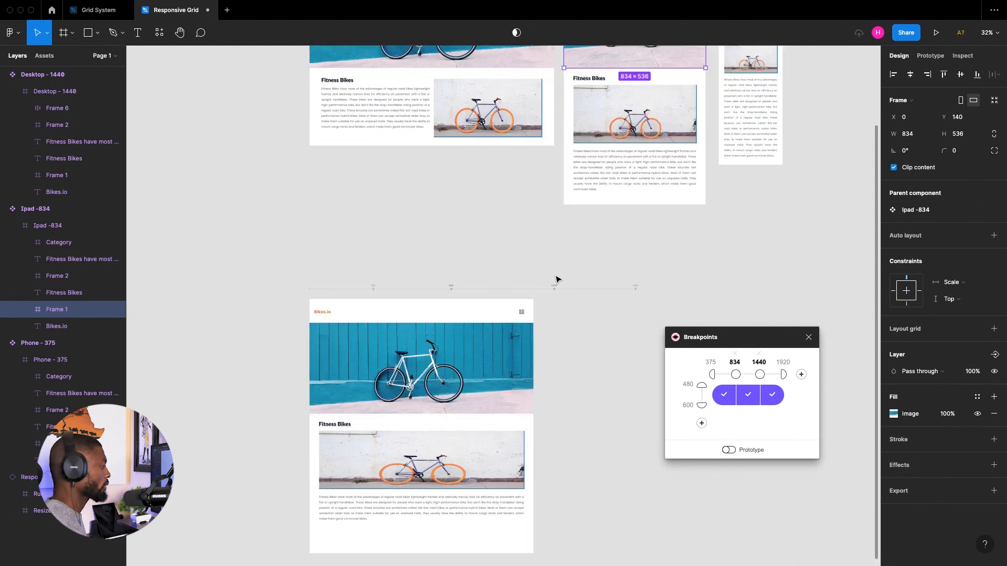
click(479, 325)
scroll(513, 305, down, 3)
drag(534, 287, 635, 303)
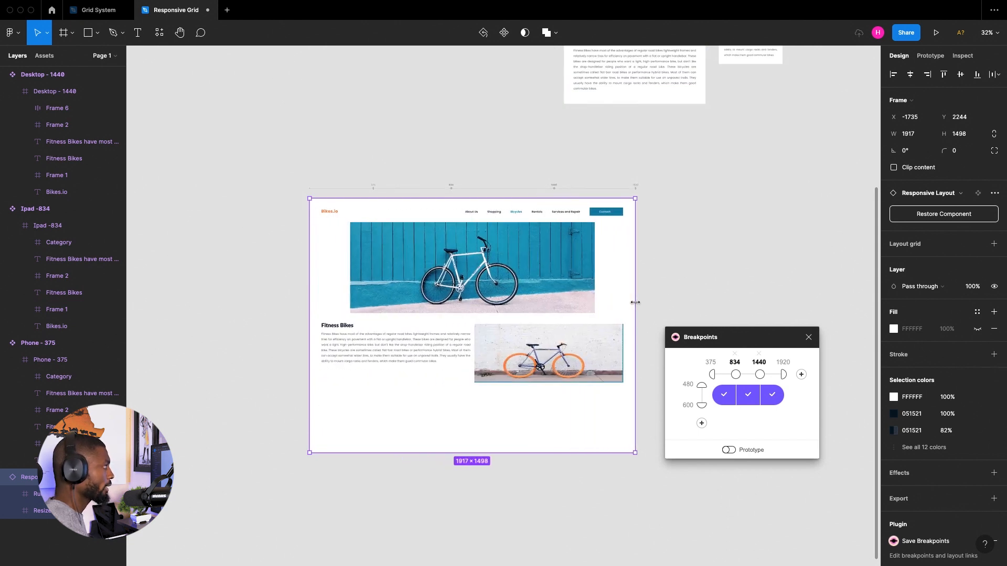
Set the horizontal constraint of the teal-wall bike image in the Desktop - 1440 frame to Scale
scroll(558, 255, up, 7)
click(388, 137)
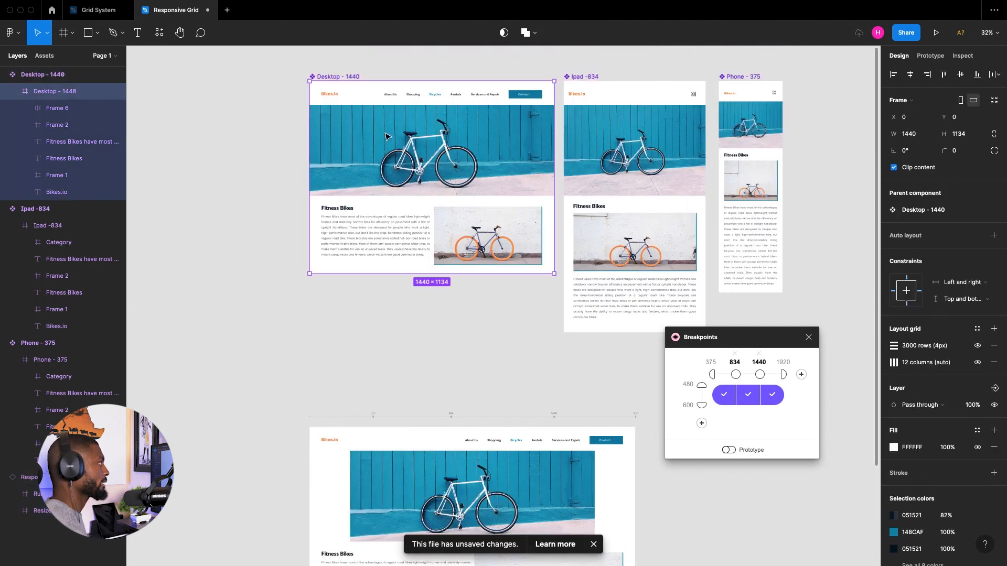
click(401, 151)
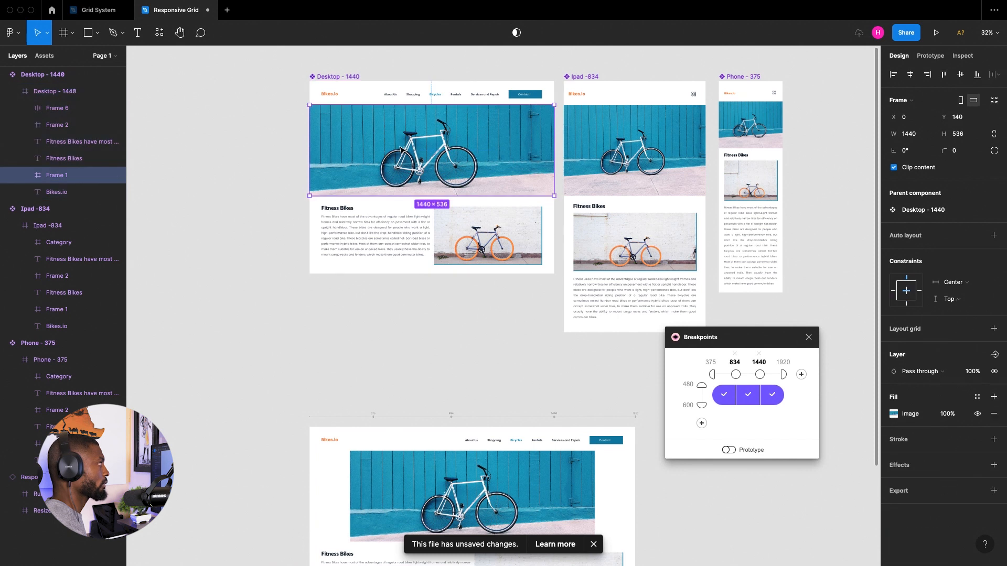
click(958, 286)
click(960, 296)
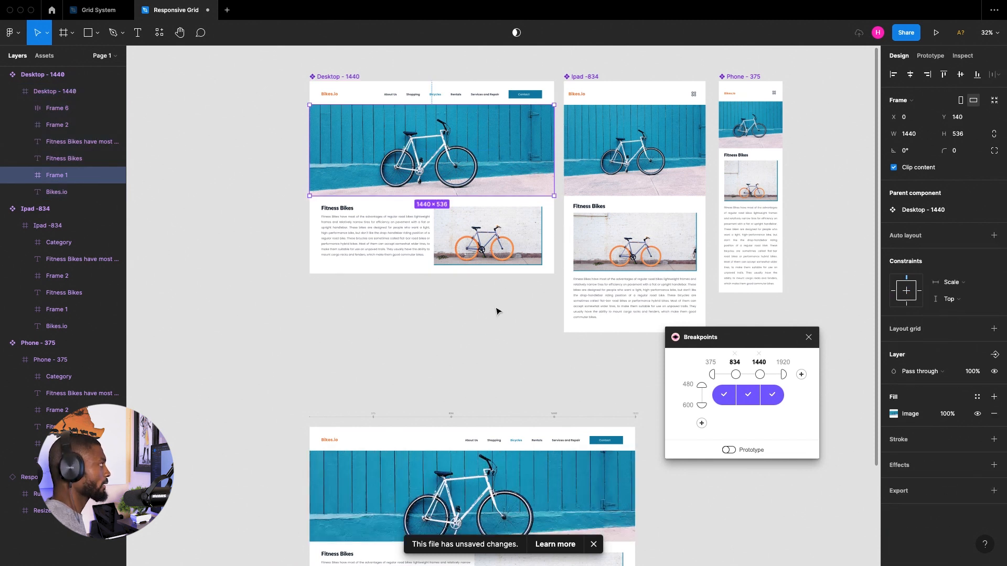
Retest the hero image scaling by narrowing the responsive layout to about 568 wide
scroll(529, 330, down, 4)
click(636, 247)
scroll(648, 257, down, 1)
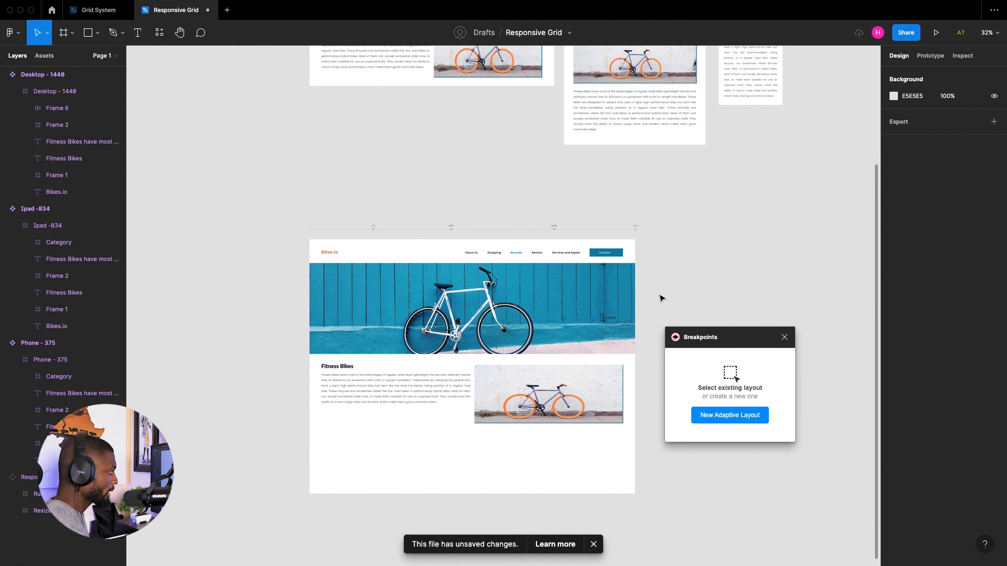
scroll(659, 322, up, 2)
click(506, 302)
drag(632, 299, 354, 187)
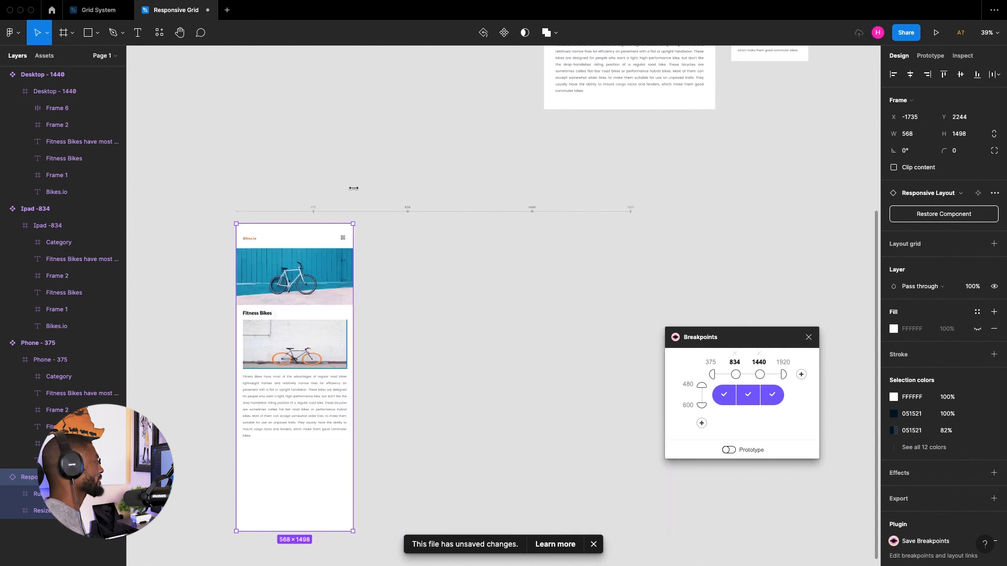
Narrow the responsive layout further to about 377 wide, near the 375 breakpoint
scroll(356, 178, down, 3)
scroll(241, 155, up, 8)
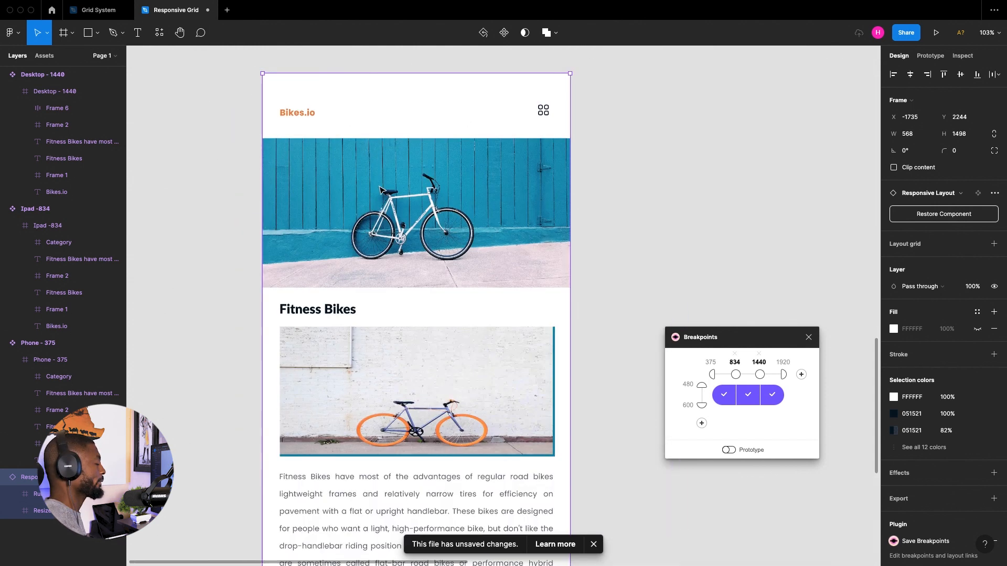
scroll(292, 137, down, 3)
drag(454, 262, 395, 248)
scroll(407, 255, down, 3)
scroll(429, 366, up, 1)
scroll(429, 365, down, 3)
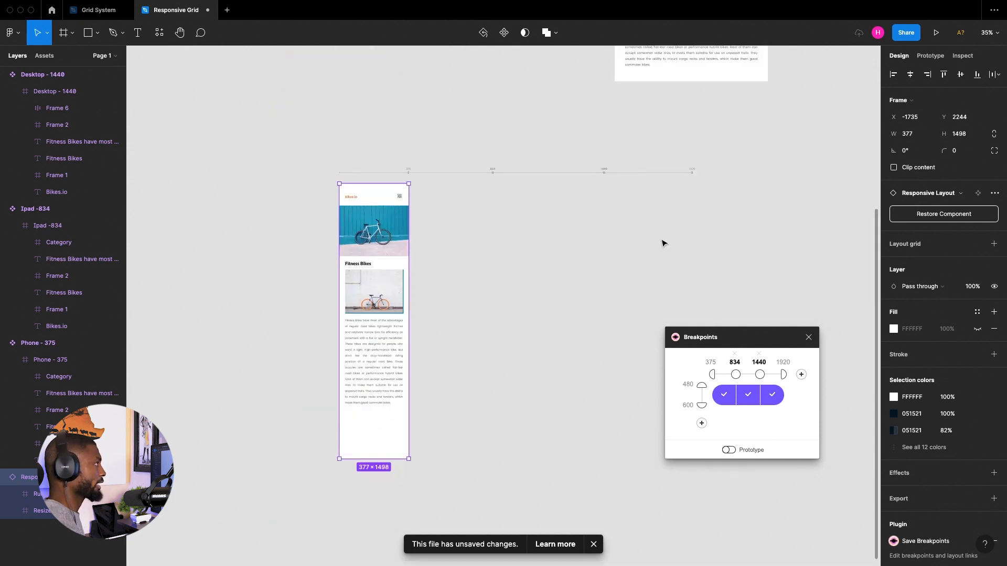
Widen the responsive layout to about 579 and on to about 838, just past the 834 breakpoint
scroll(663, 243, up, 5)
scroll(866, 137, up, 5)
scroll(852, 127, down, 5)
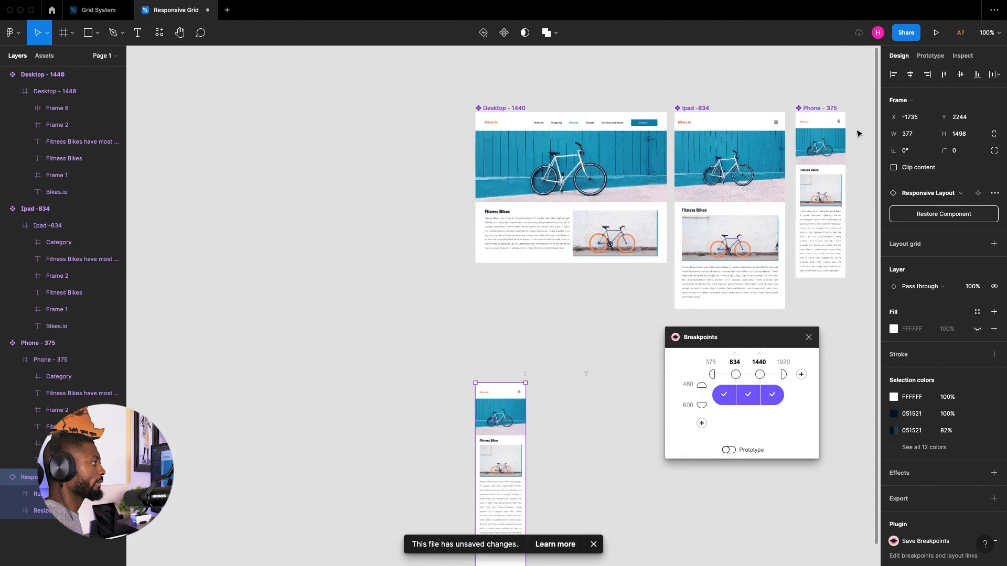
scroll(503, 267, down, 5)
scroll(536, 391, up, 3)
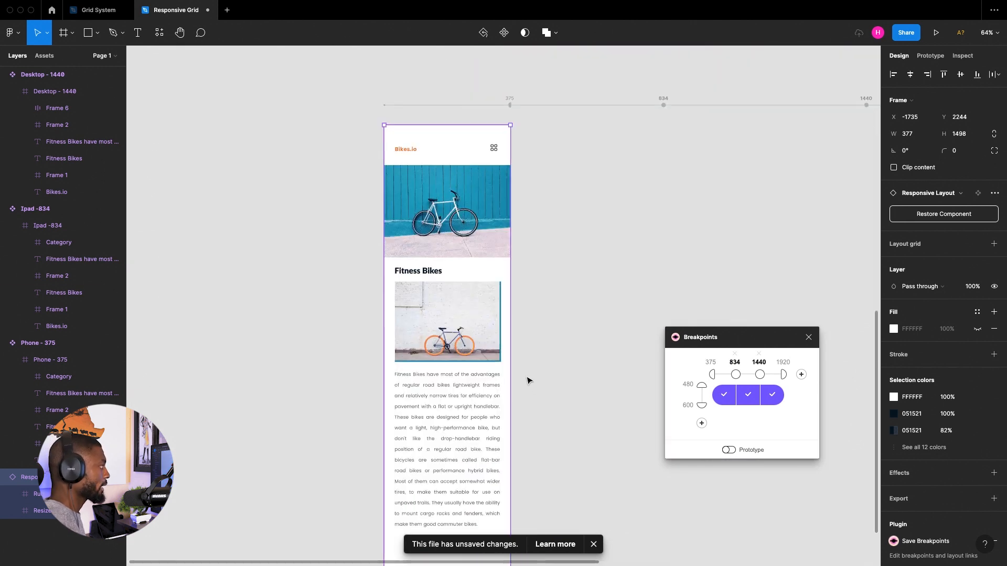
scroll(527, 379, down, 2)
drag(512, 281, 568, 289)
scroll(550, 307, down, 3)
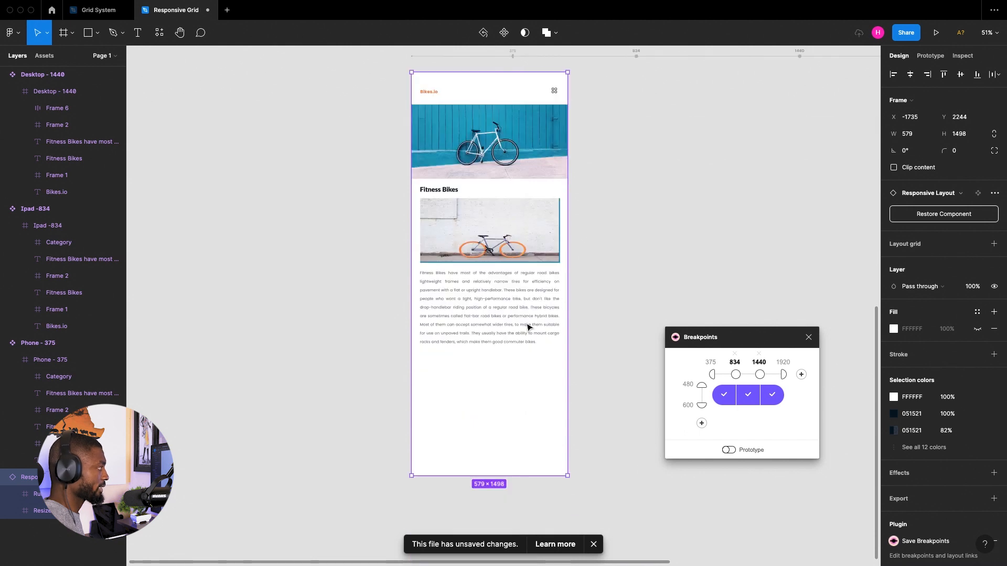
scroll(553, 249, up, 3)
drag(572, 265, 637, 274)
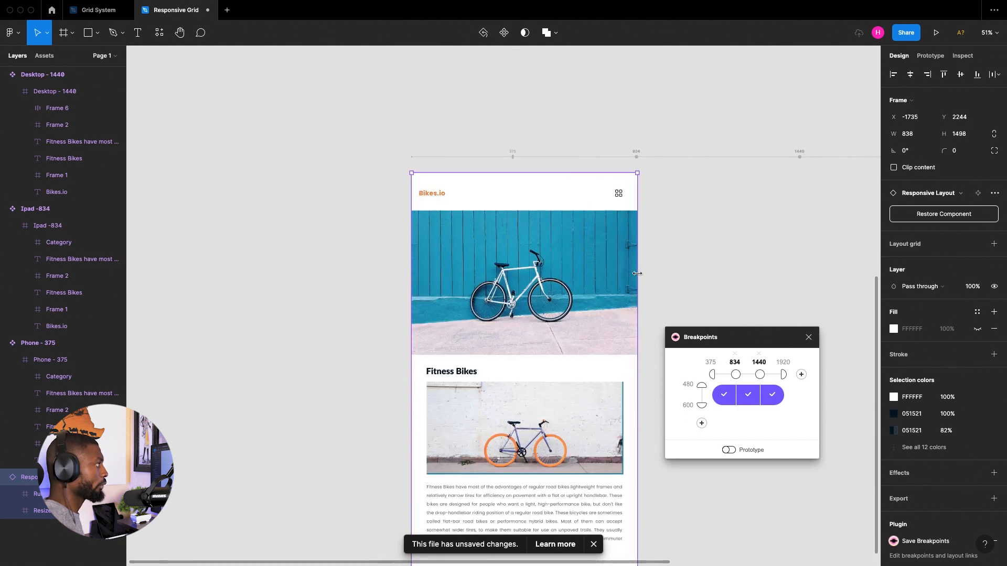
Compare the responsive layout at iPad width with the desktop, iPad and phone source frames
scroll(478, 314, down, 5)
scroll(478, 315, up, 5)
scroll(481, 307, down, 5)
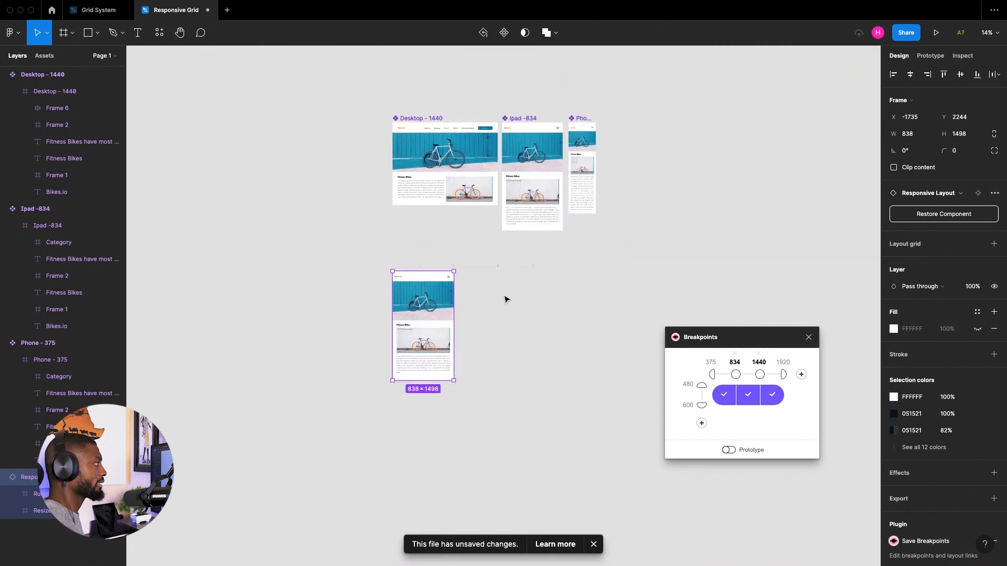
scroll(420, 336, up, 5)
scroll(419, 334, up, 2)
scroll(467, 326, down, 4)
scroll(293, 88, up, 3)
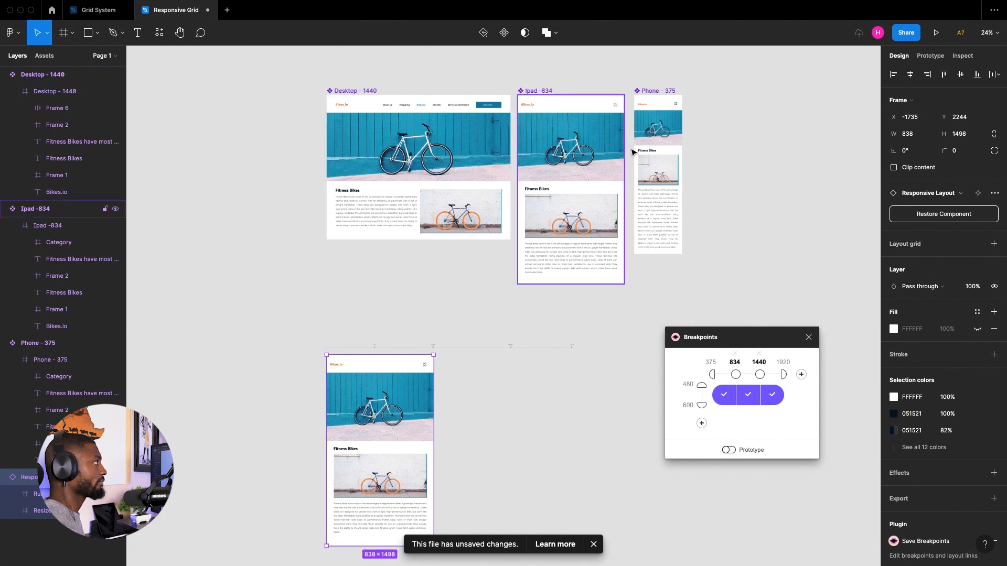
scroll(409, 284, down, 3)
scroll(459, 270, up, 3)
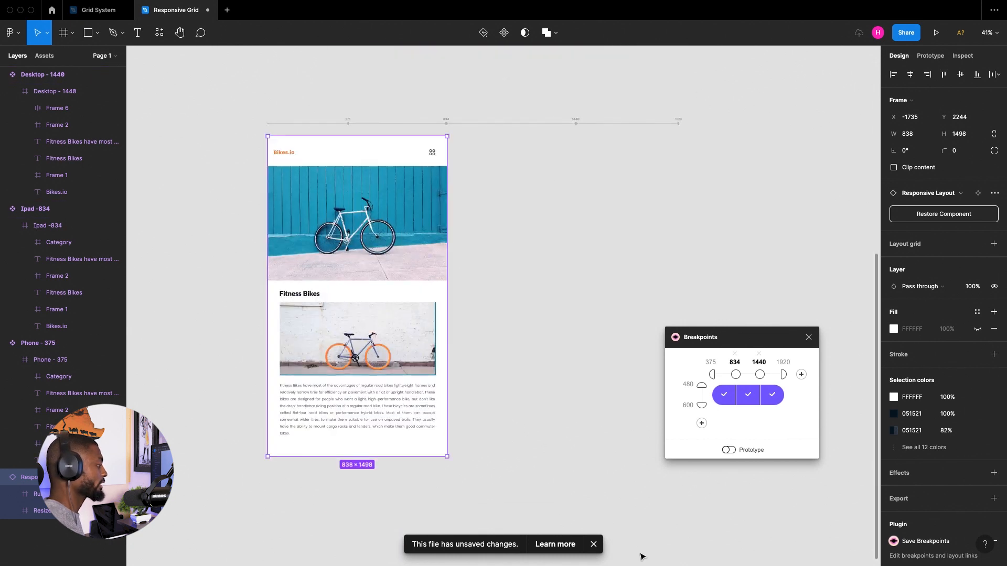
Dismiss the unsaved-changes notice and widen the responsive layout to about 1445, ending at about 1453, around the 1440 breakpoint
click(595, 545)
scroll(435, 118, up, 1)
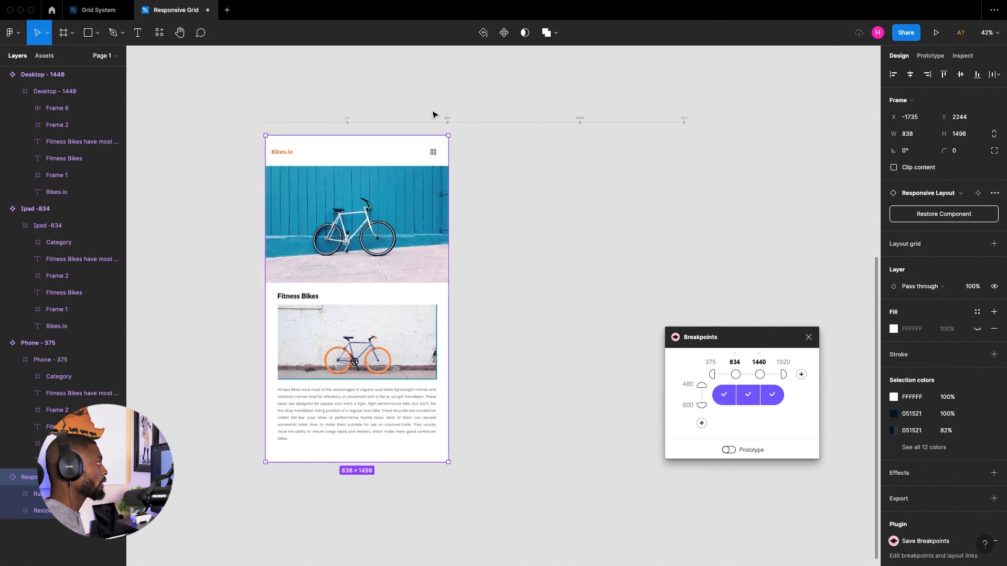
scroll(446, 158, up, 2)
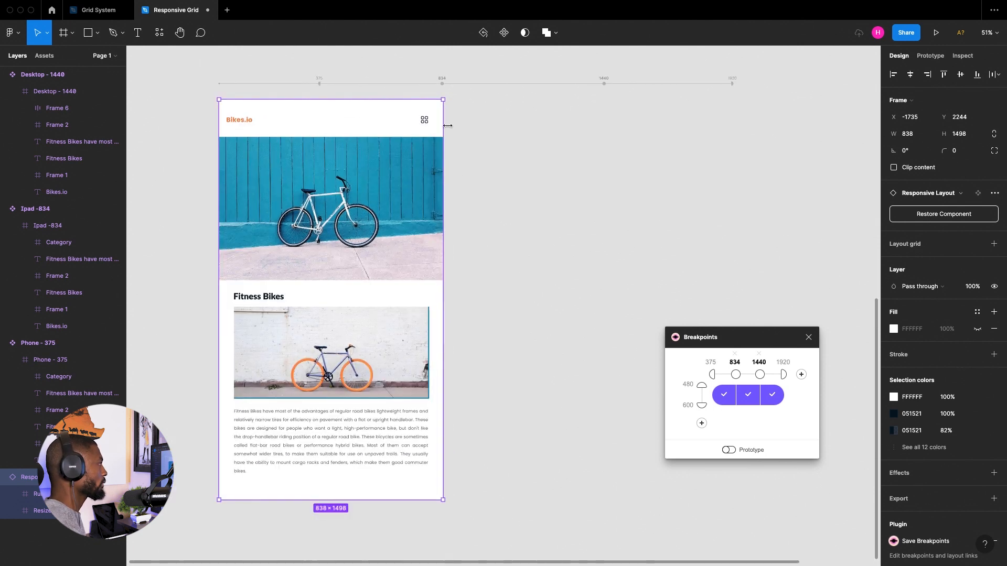
drag(439, 126, 606, 166)
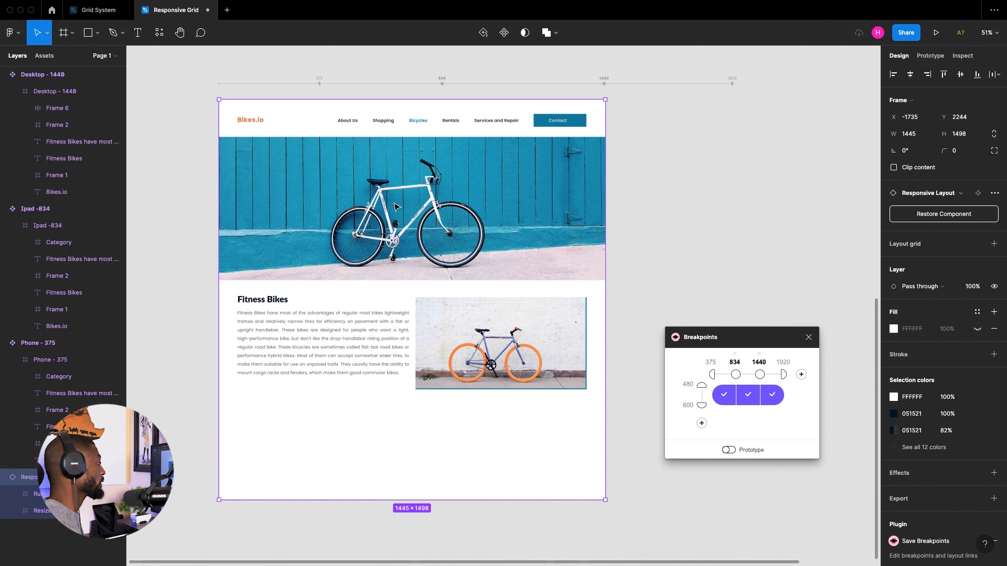
mouse_move(608, 129)
mouse_down()
mouse_move(664, 133)
mouse_move(316, 151)
mouse_move(546, 150)
mouse_move(607, 140)
mouse_up()
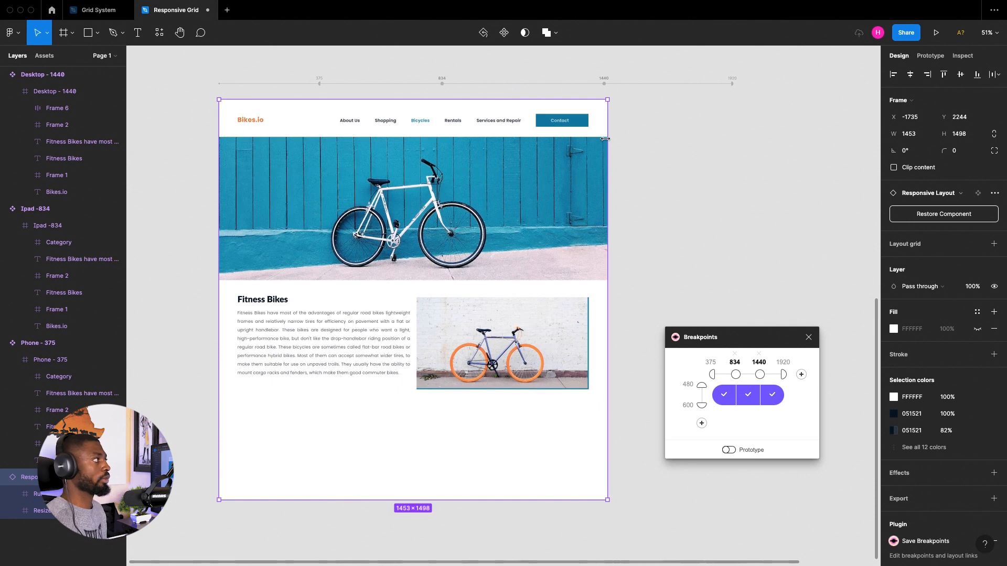